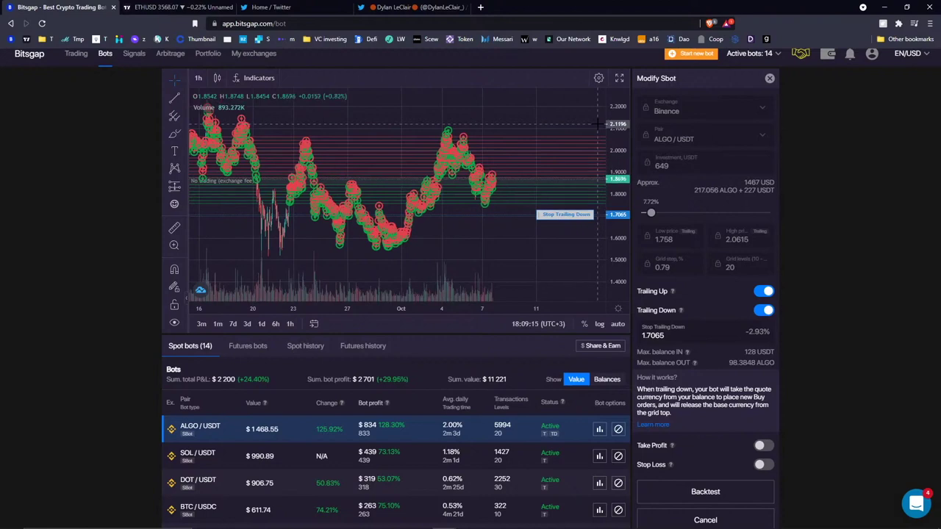
Brush a falling price path ending in an arrowhead below the Stop Trailing Down level, and delete it.
left_click(174, 134)
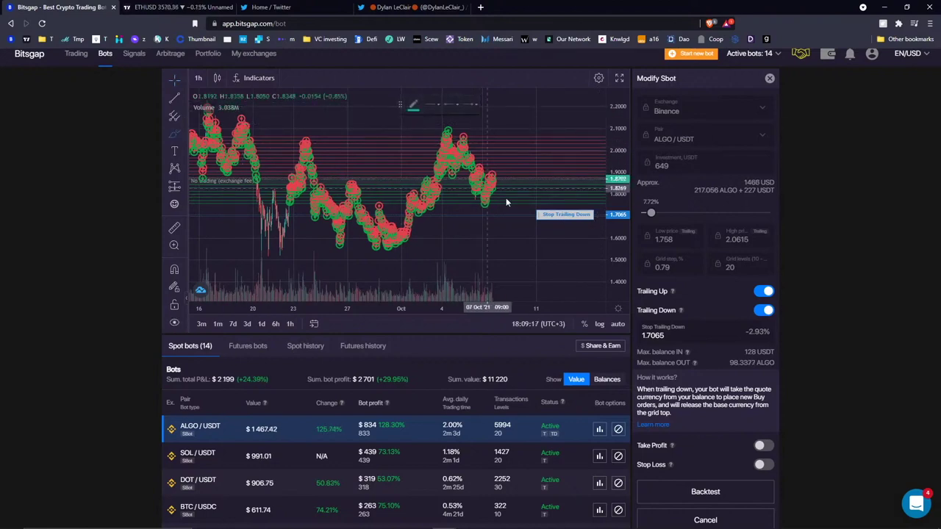
mouse_move(499, 185)
left_mouse_down()
mouse_move(515, 192)
mouse_move(534, 281)
mouse_move(544, 257)
mouse_move(534, 274)
mouse_move(509, 263)
mouse_move(539, 276)
left_mouse_up()
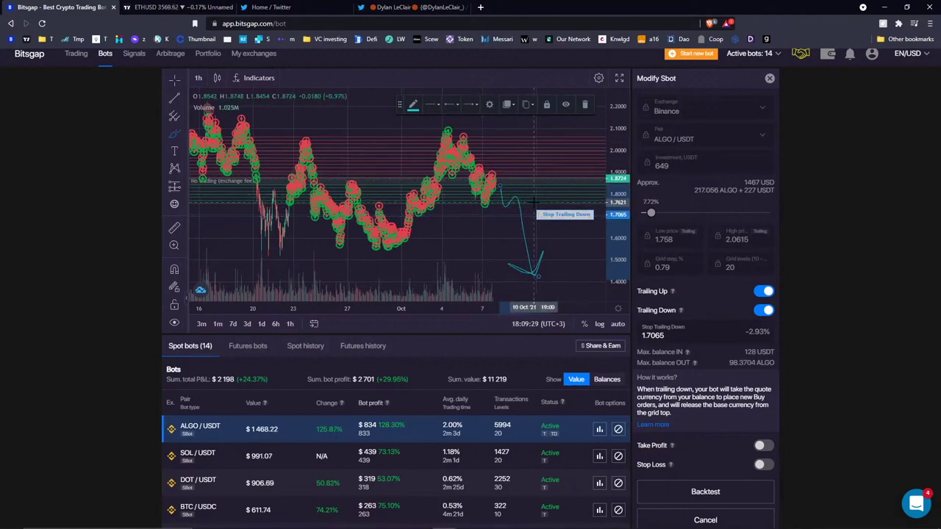
left_click(584, 105)
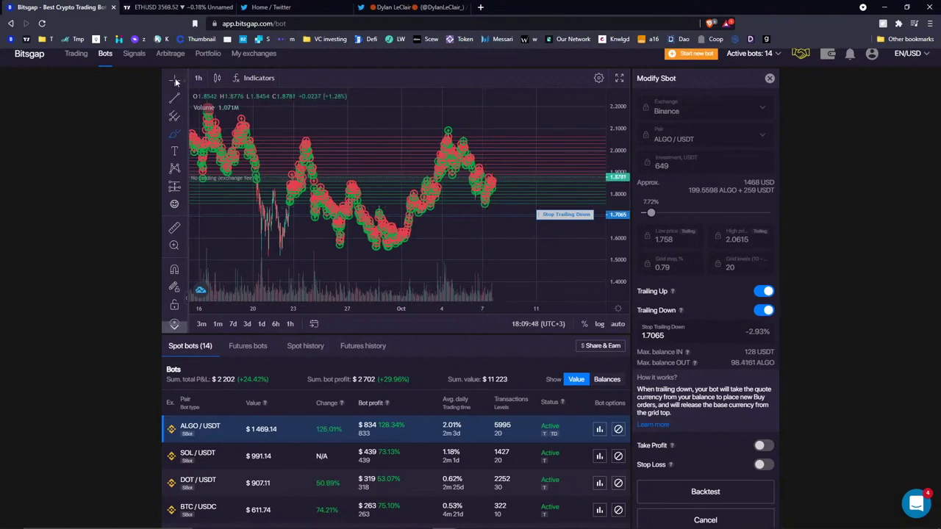
Draw a rectangle over the bot's grid range, from about 2.06 down to 1.76, in the empty area after the latest candles.
mouse_move(380, 148)
left_mouse_down()
mouse_move(305, 149)
mouse_move(242, 173)
left_mouse_up()
left_click(186, 138)
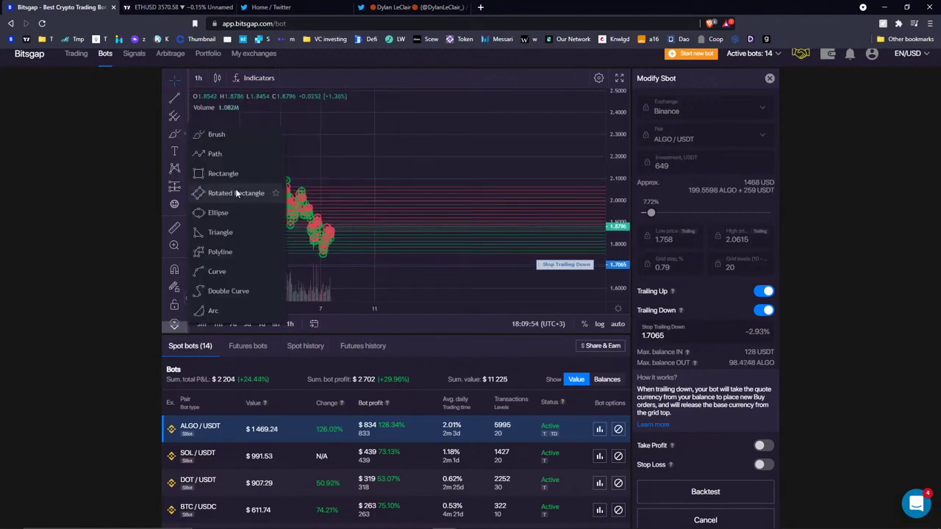
left_click(235, 188)
left_click(368, 188)
left_click(436, 216)
mouse_move(436, 216)
left_mouse_down()
mouse_move(544, 254)
mouse_move(574, 254)
left_mouse_up()
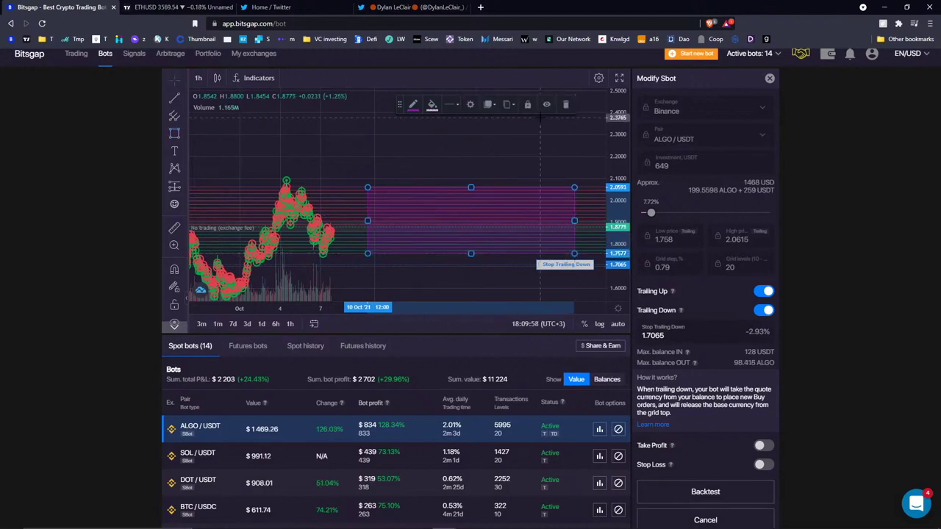
Brush a wavy rising price path from the latest candles to about 2.42, and move the rectangle up to span about 2.14 to 2.44.
left_click_drag(470, 191, 208, 144)
scroll(402, 142, "down", 1)
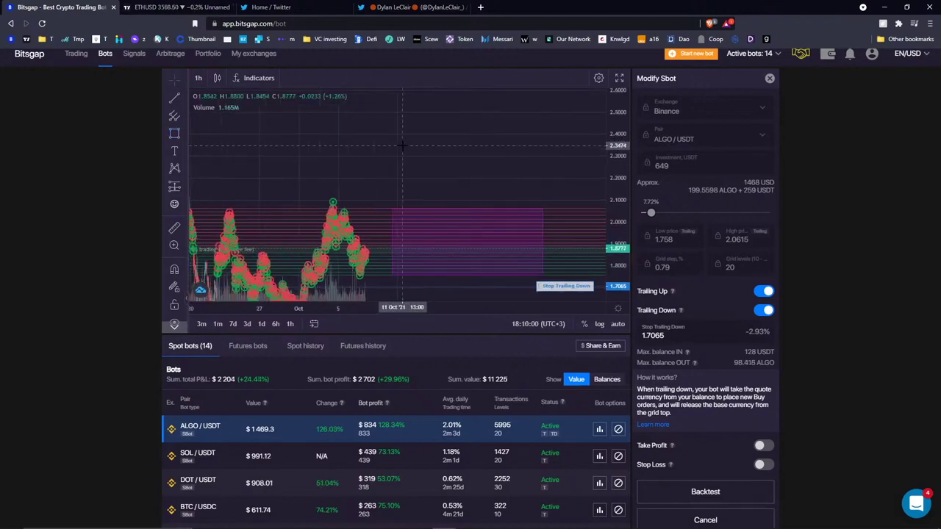
scroll(389, 149, "down", 2)
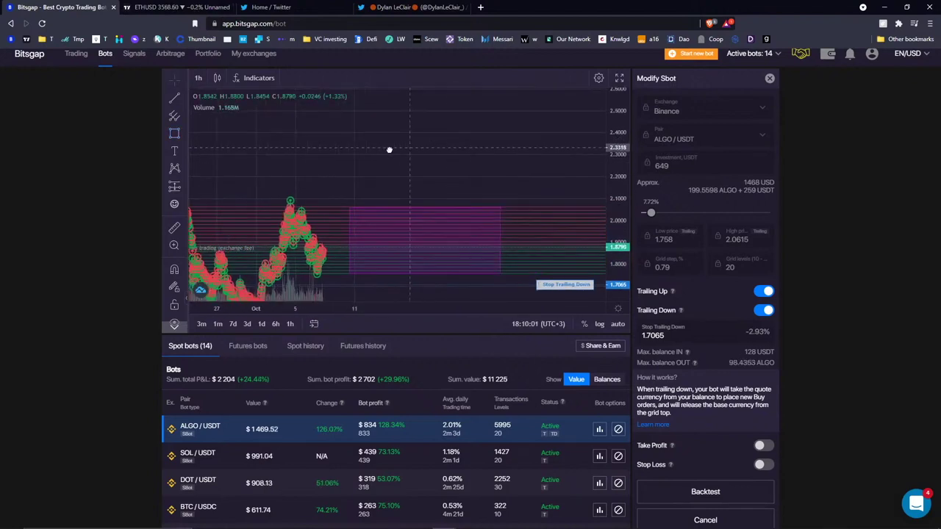
left_click(185, 154)
left_click(186, 186)
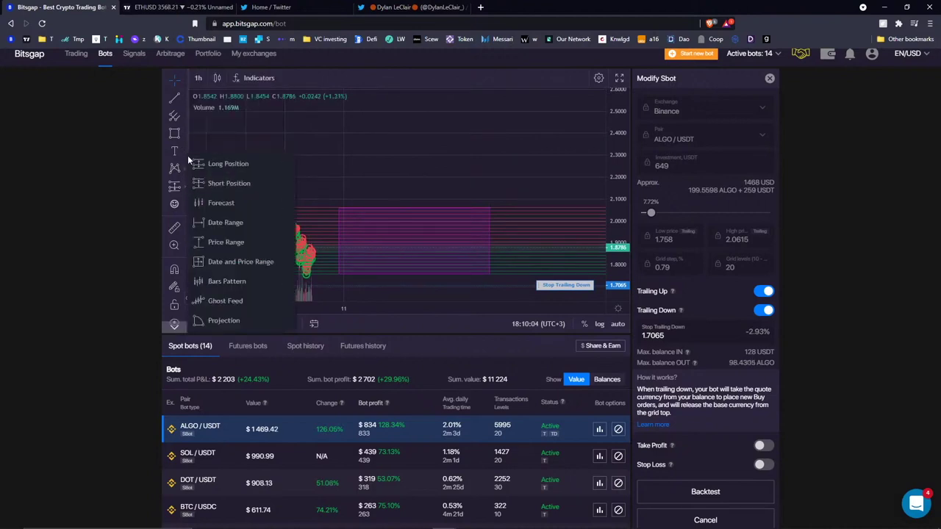
left_click(186, 133)
left_click(215, 136)
mouse_move(316, 276)
left_mouse_down()
mouse_move(337, 249)
mouse_move(429, 202)
mouse_move(457, 129)
left_mouse_up()
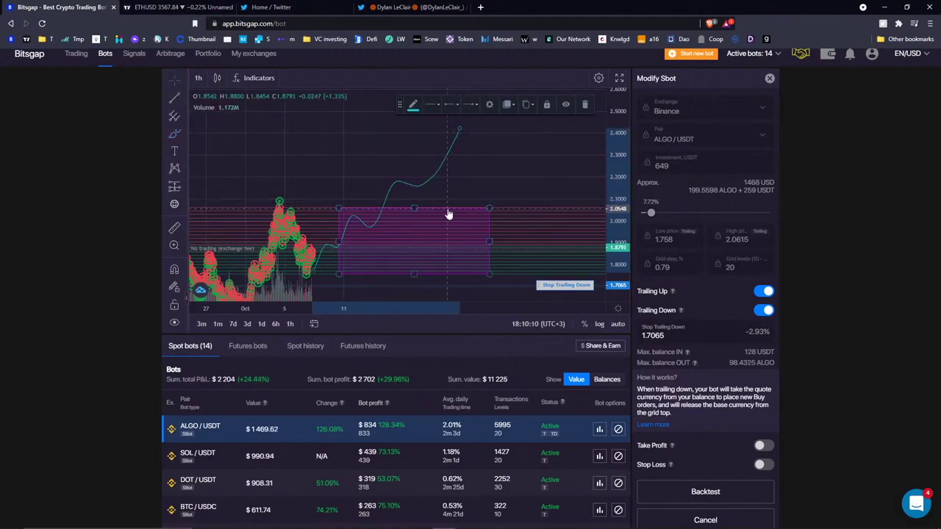
mouse_move(447, 209)
left_mouse_down()
mouse_move(497, 127)
mouse_move(475, 131)
left_mouse_up()
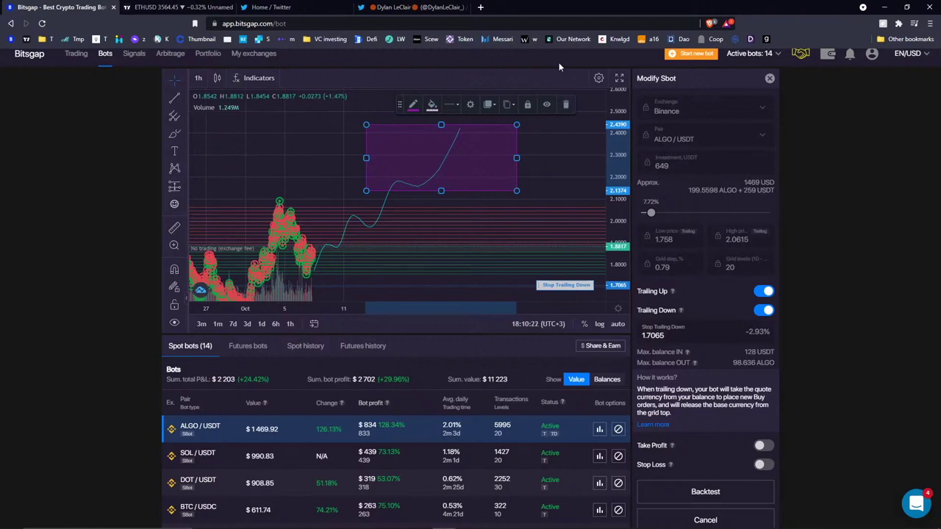
Delete the rectangle and the brushed rising price path from the chart.
left_click(566, 112)
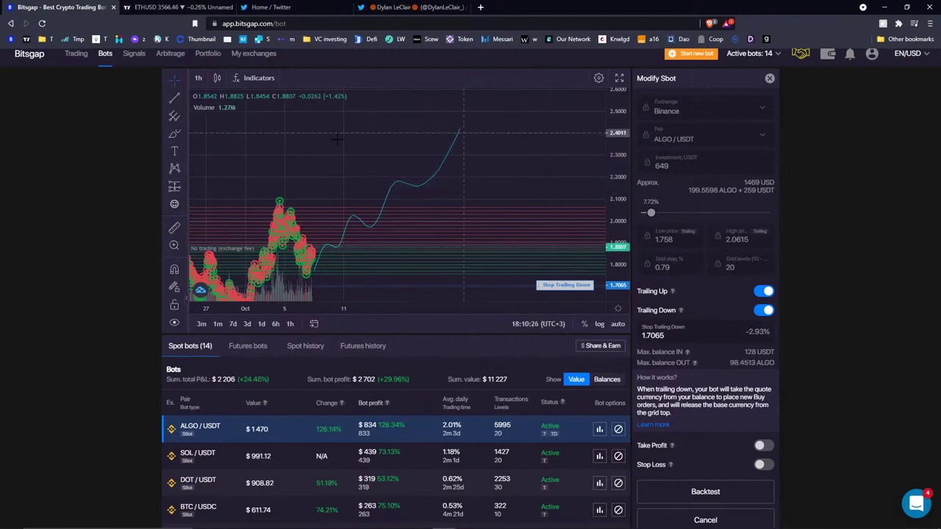
scroll(512, 120, "down", 3)
left_click(511, 121)
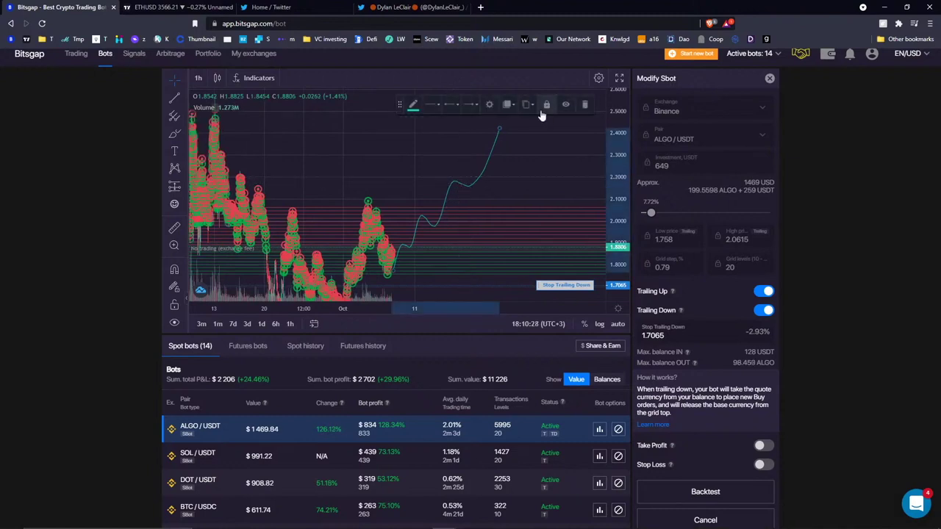
left_click(585, 107)
Show the ALGO / USDT bot's full trade history on the chart and switch from modifying it to its details.
scroll(405, 144, "down", 2)
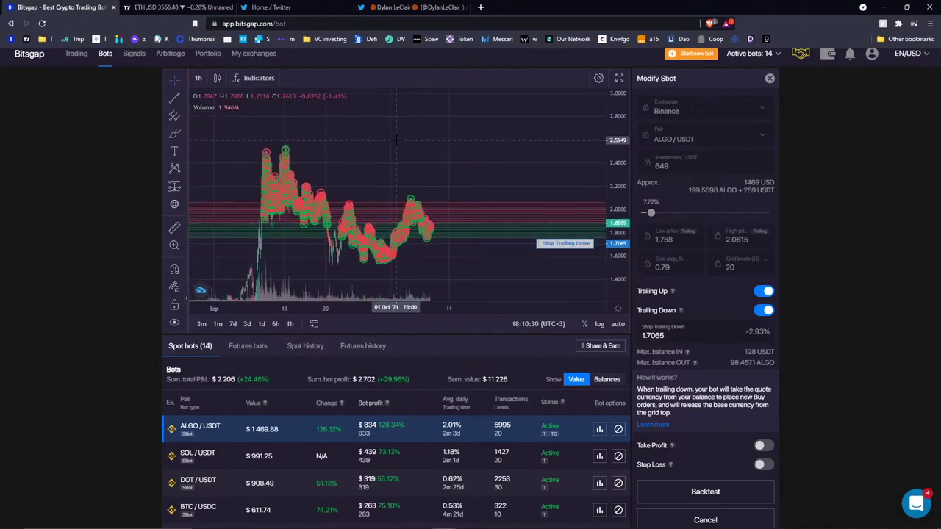
left_click_drag(384, 131, 518, 203)
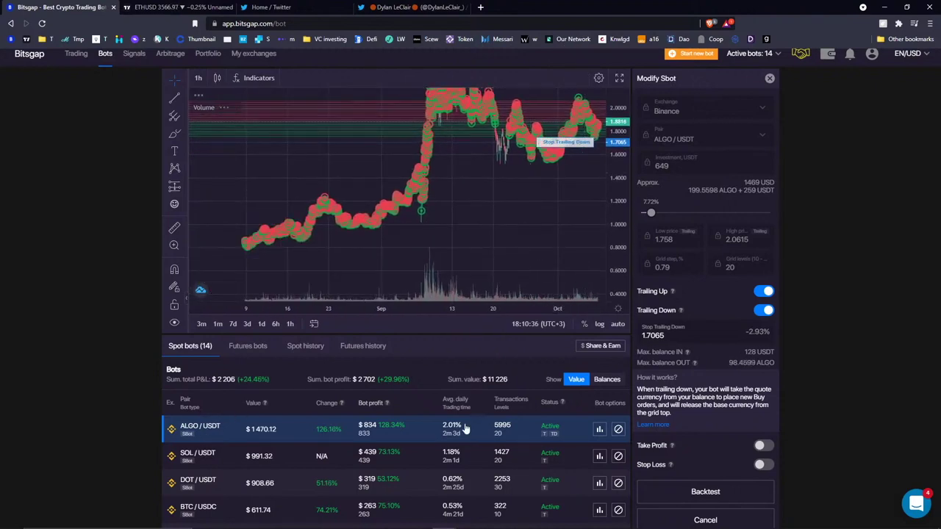
left_click(517, 427)
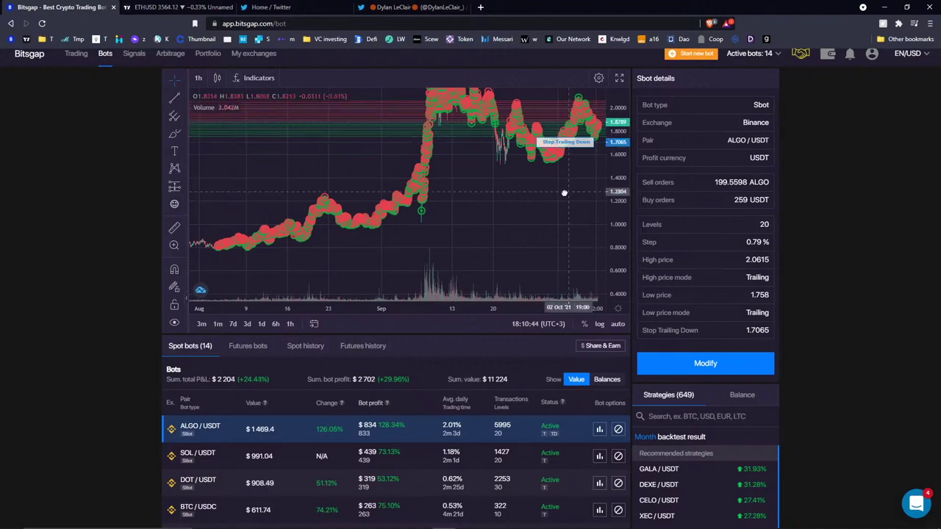
Draw a rectangle along the bot's starting price range, about 0.80 to 0.89, from 2 August to 6 September 2021.
left_click_drag(563, 193, 539, 204)
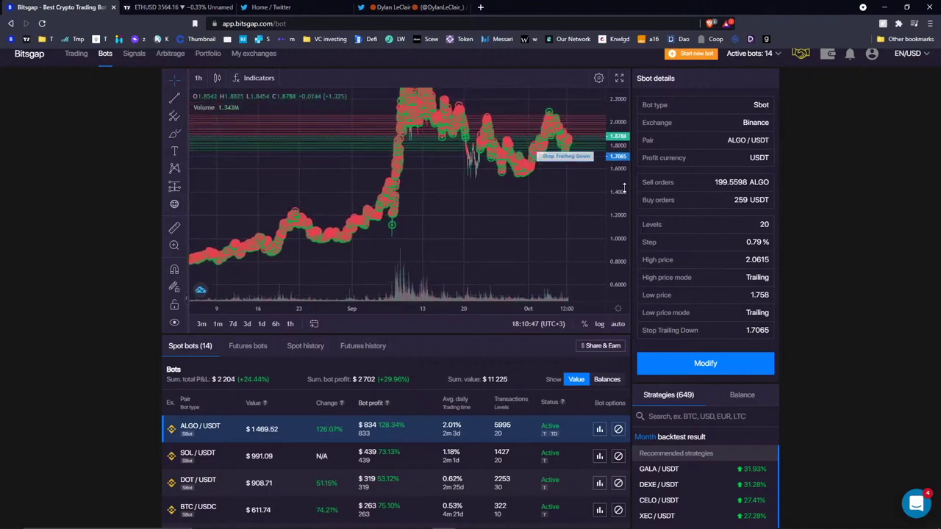
left_click_drag(338, 250, 417, 252)
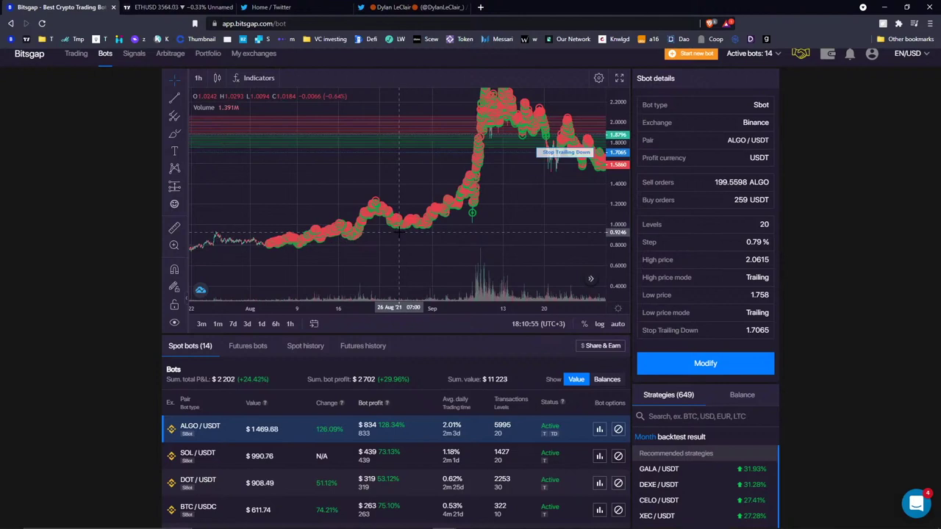
left_click(180, 136)
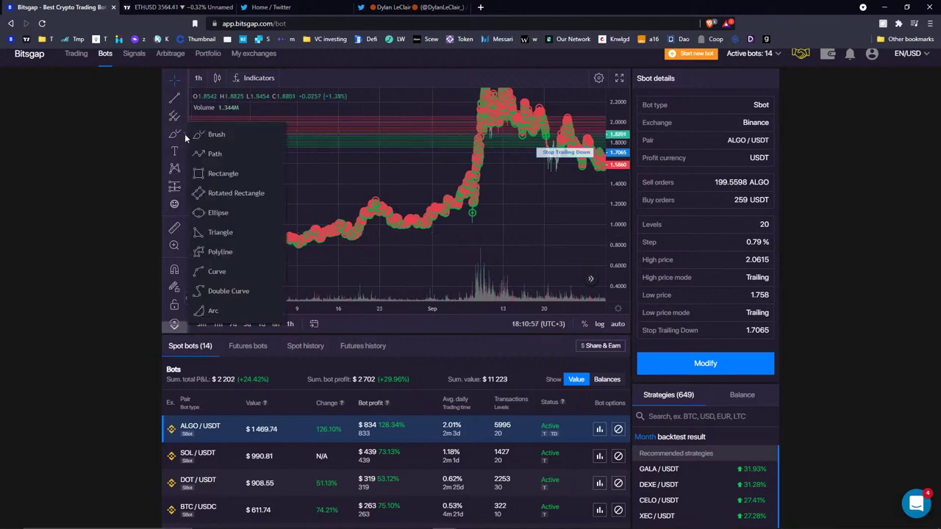
left_click(220, 172)
mouse_move(257, 237)
left_mouse_down()
mouse_move(419, 258)
mouse_move(465, 247)
left_mouse_up()
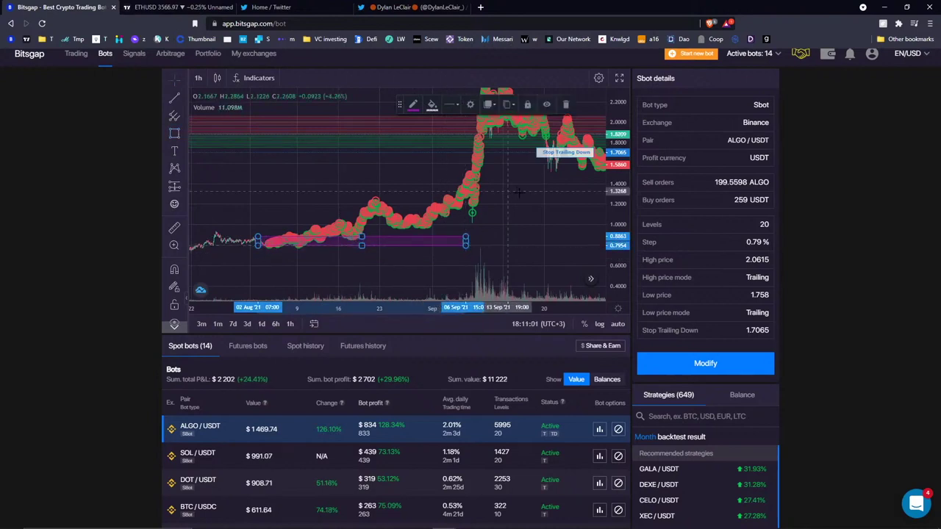
left_click_drag(451, 199, 353, 232)
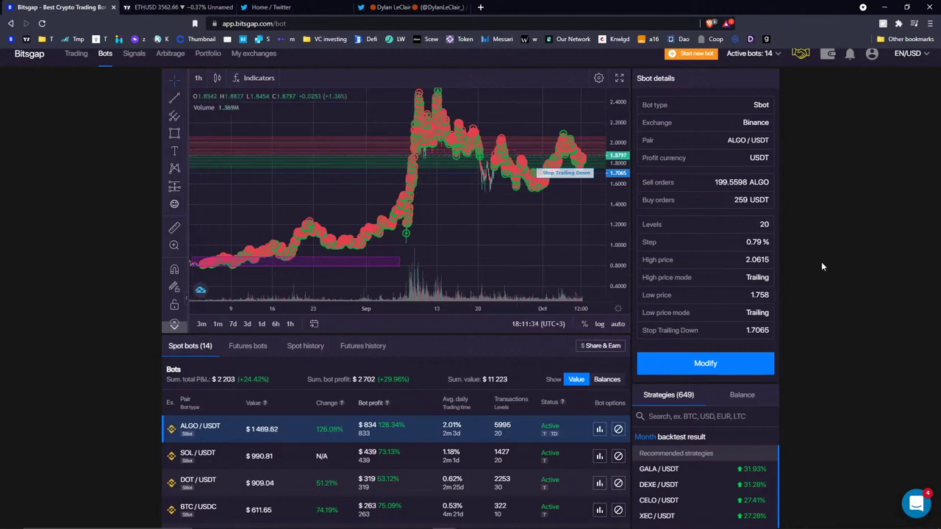
Review the values, changes and profits of the active spot bots, including the LTC / USDT bot's statistics.
scroll(788, 251, "down", 2)
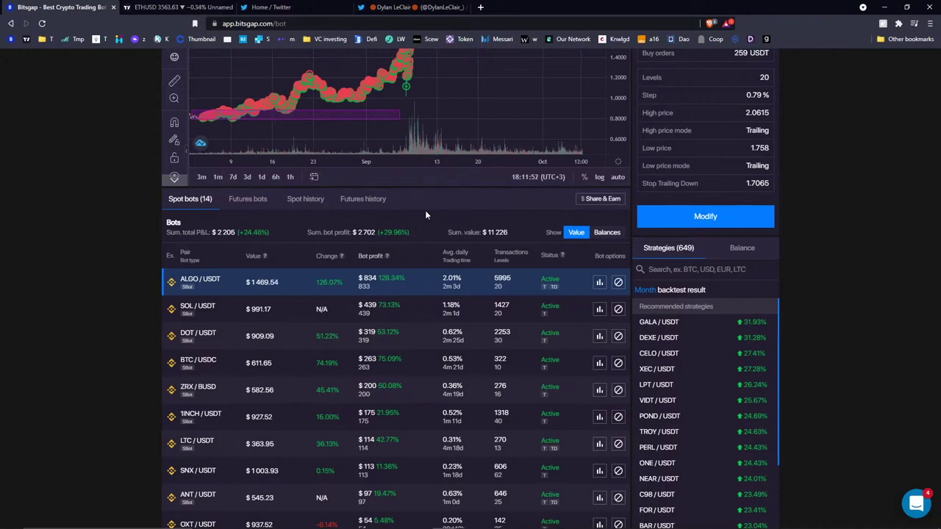
scroll(425, 221, "down", 2)
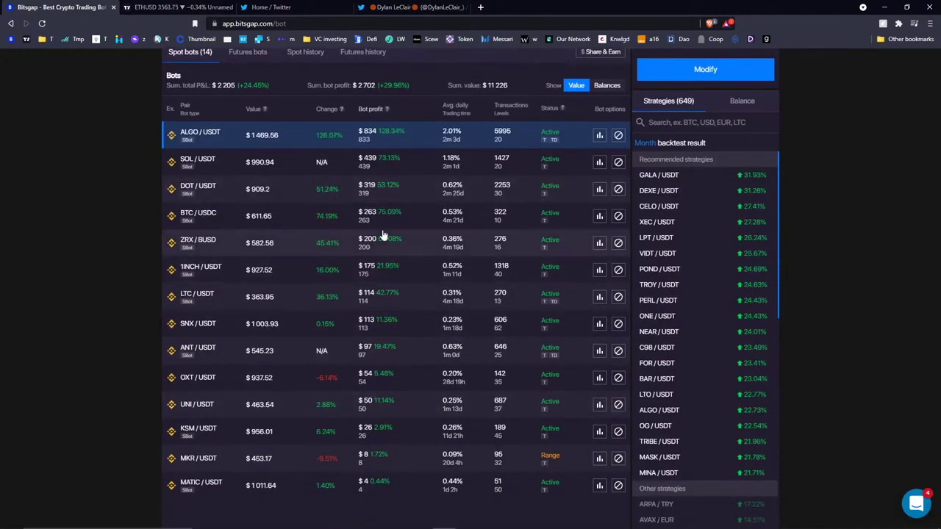
left_click(600, 298)
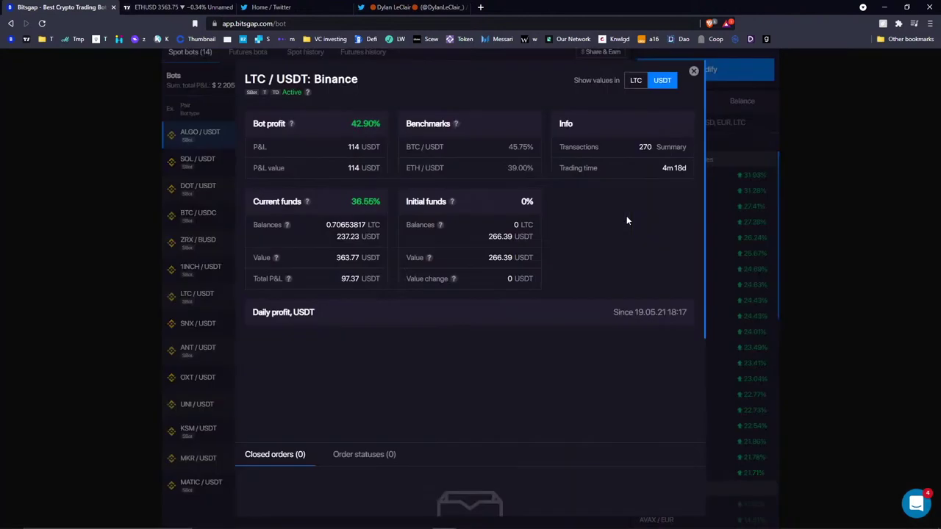
left_click(694, 71)
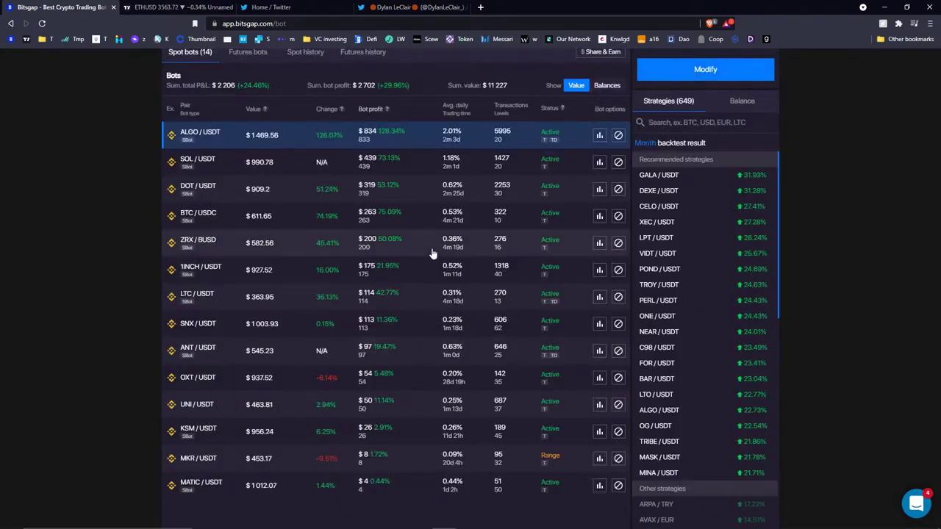
scroll(432, 254, "up", 4)
scroll(340, 353, "down", 2)
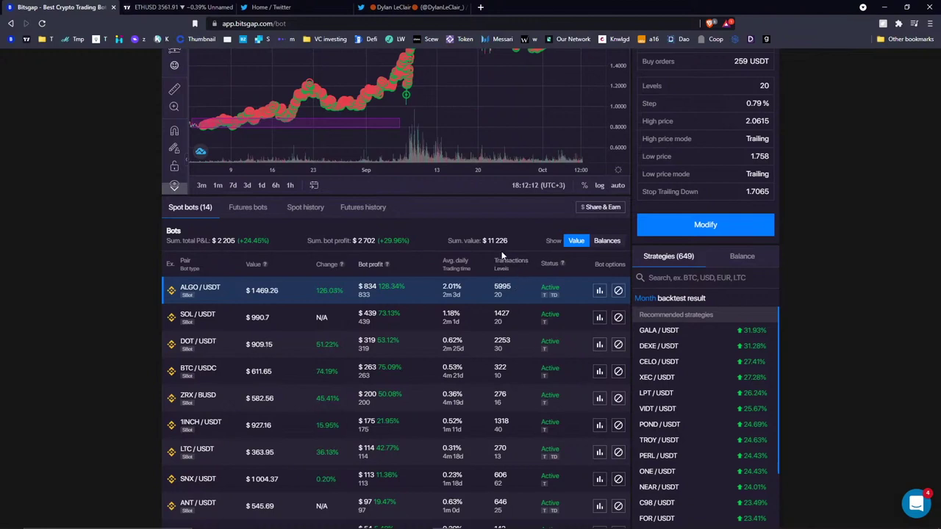
scroll(391, 265, "up", 2)
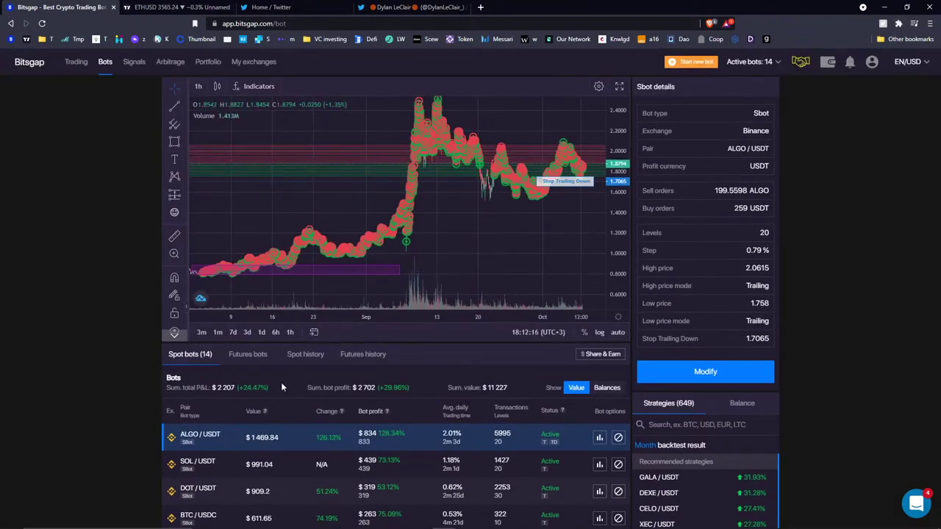
scroll(209, 312, "down", 3)
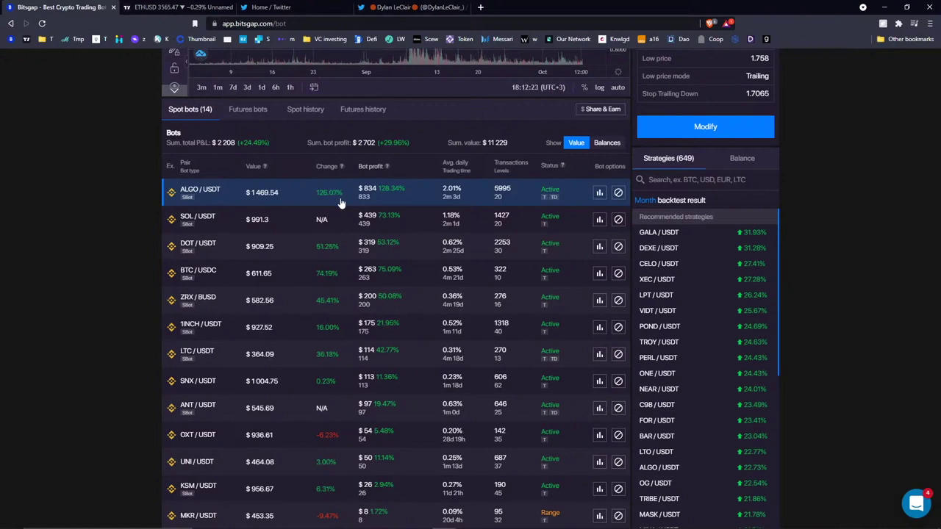
scroll(412, 206, "up", 2)
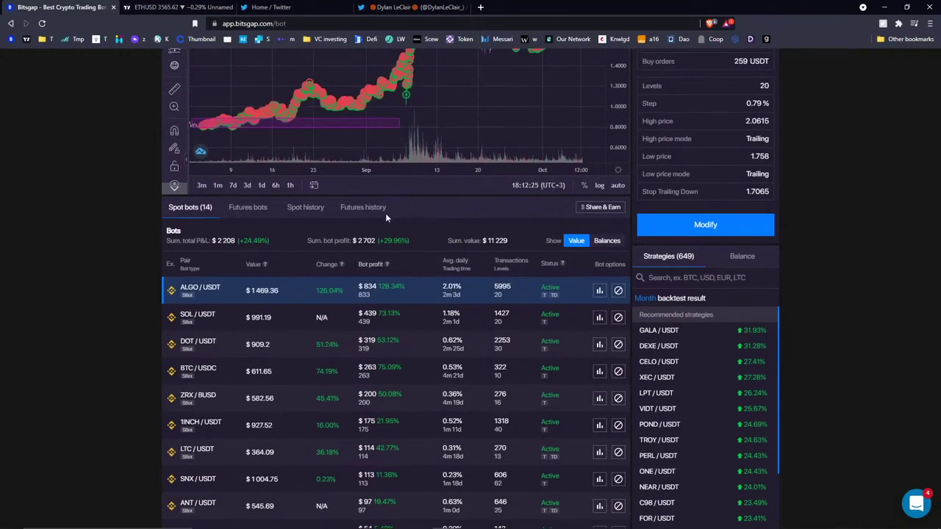
scroll(409, 199, "up", 3)
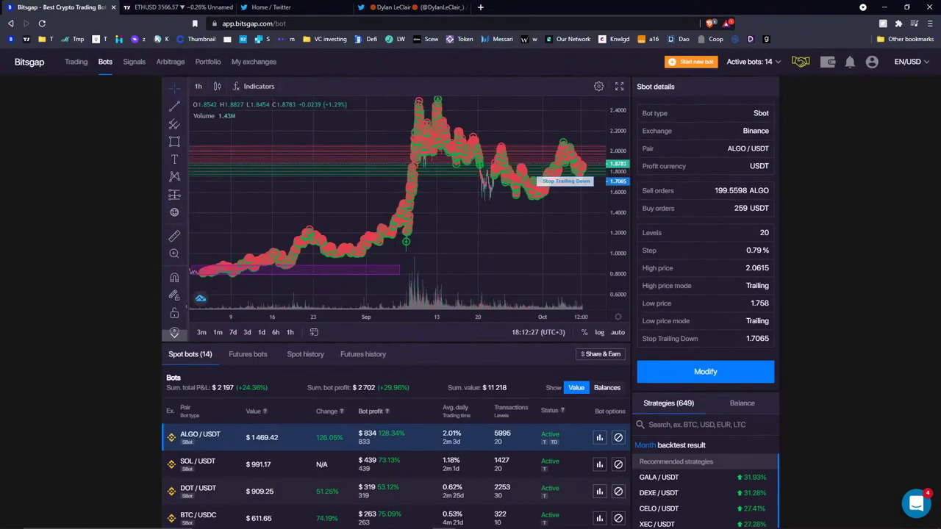
Draw a zigzag path after the latest candles, alternating between the grid's lower edge and just above its upper edge, about 1.75 to 2.13.
left_click_drag(497, 212, 188, 166)
left_click(183, 158)
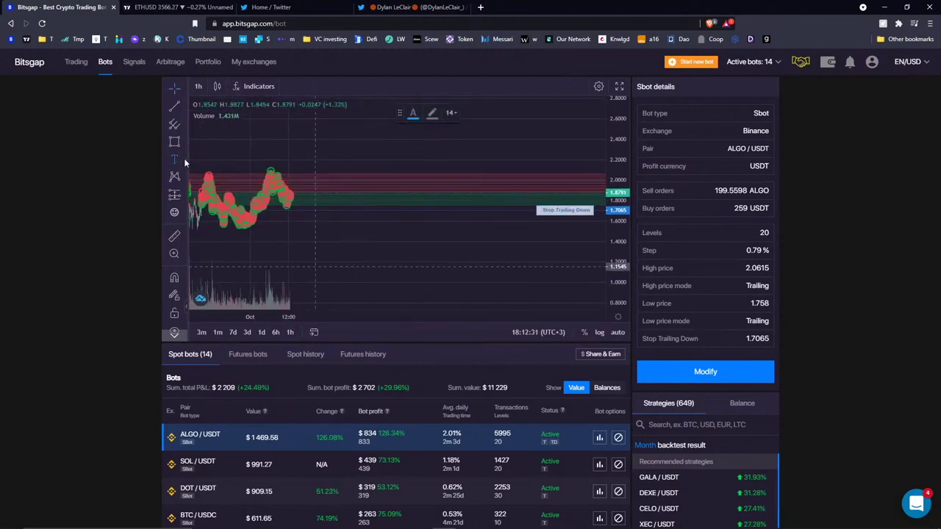
left_click(186, 139)
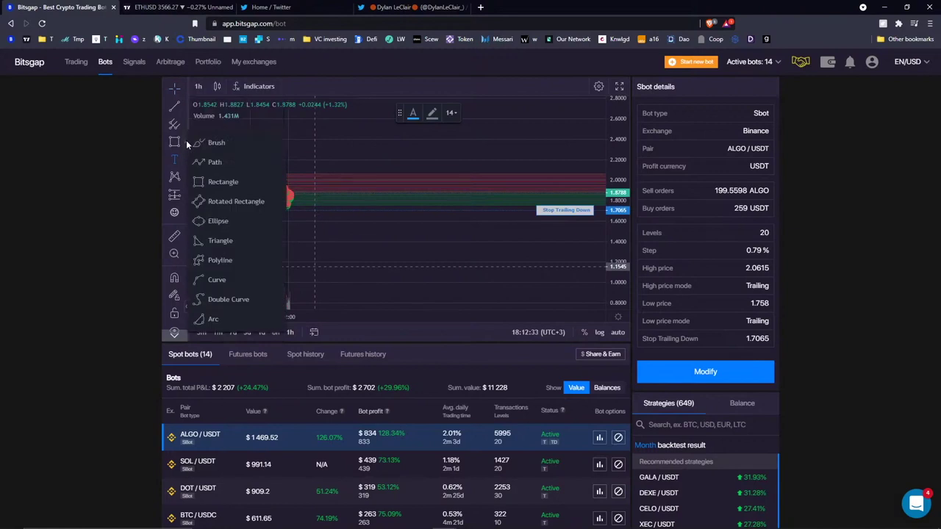
left_click(203, 159)
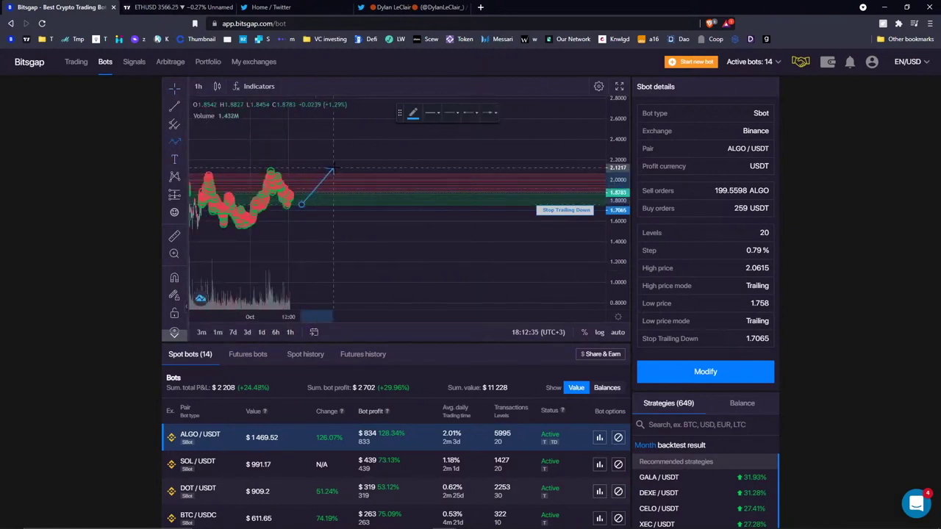
left_click(333, 170)
left_click(370, 204)
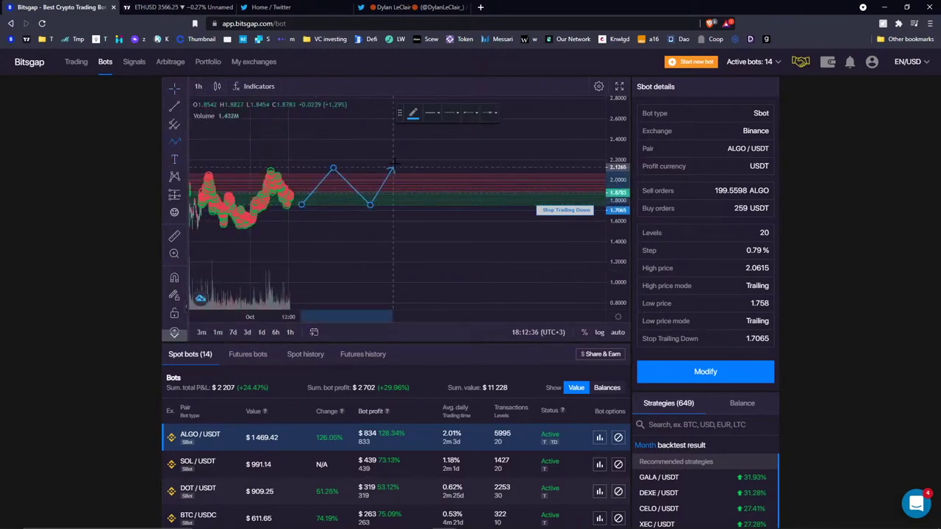
left_click(435, 208)
left_click(475, 163)
left_click(513, 207)
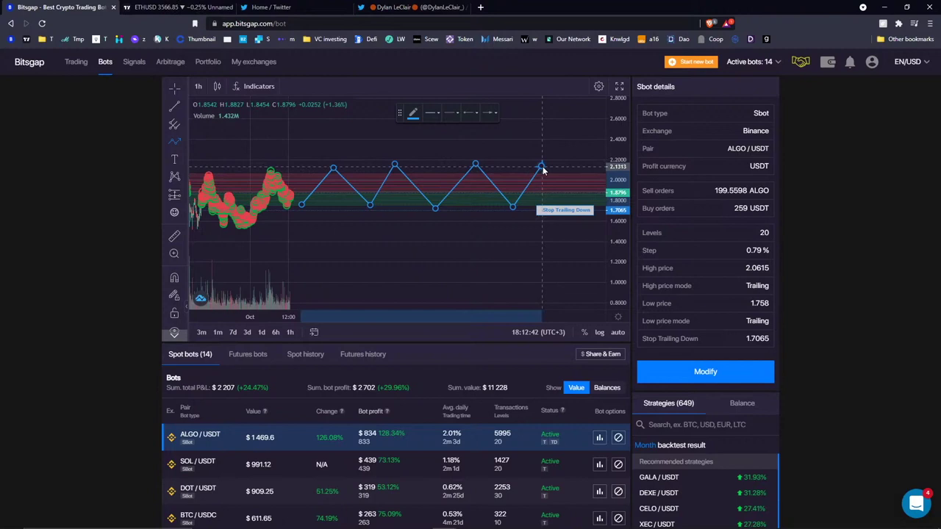
left_click(541, 166)
double_click(542, 167)
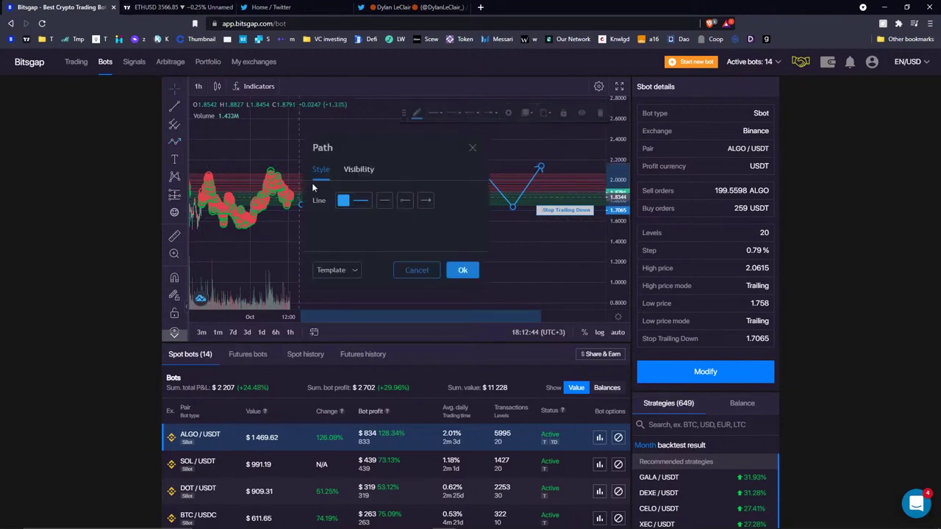
Move the zigzag path's last point up to about 2.86, far above the grid's upper edge.
left_click(477, 147)
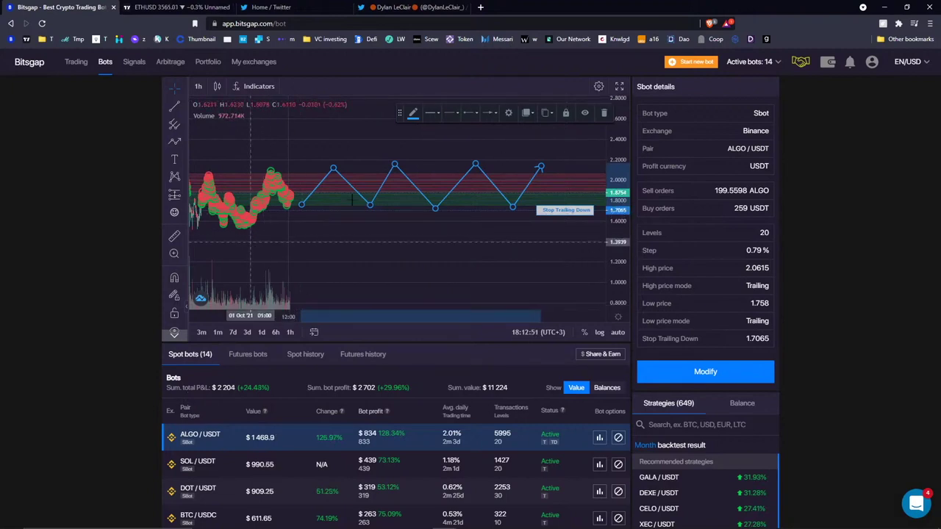
left_click_drag(380, 271, 316, 309)
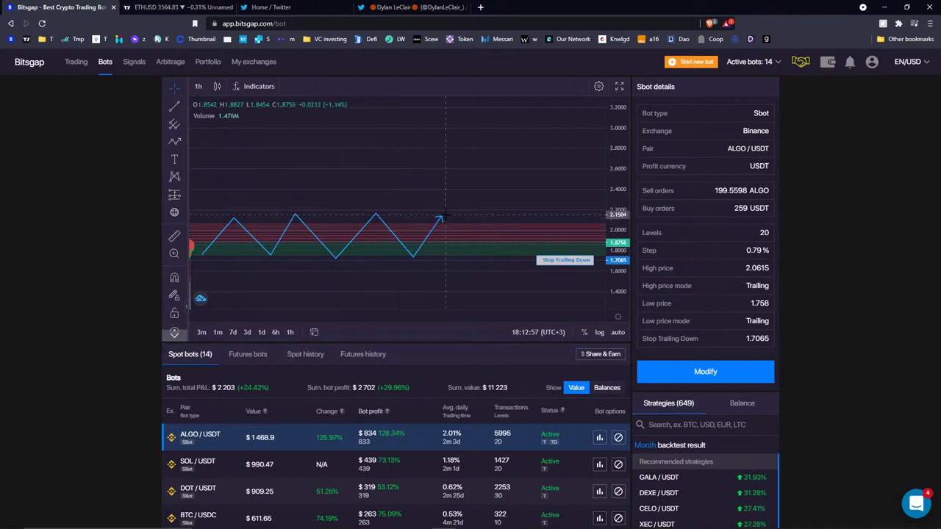
left_click_drag(441, 218, 509, 144)
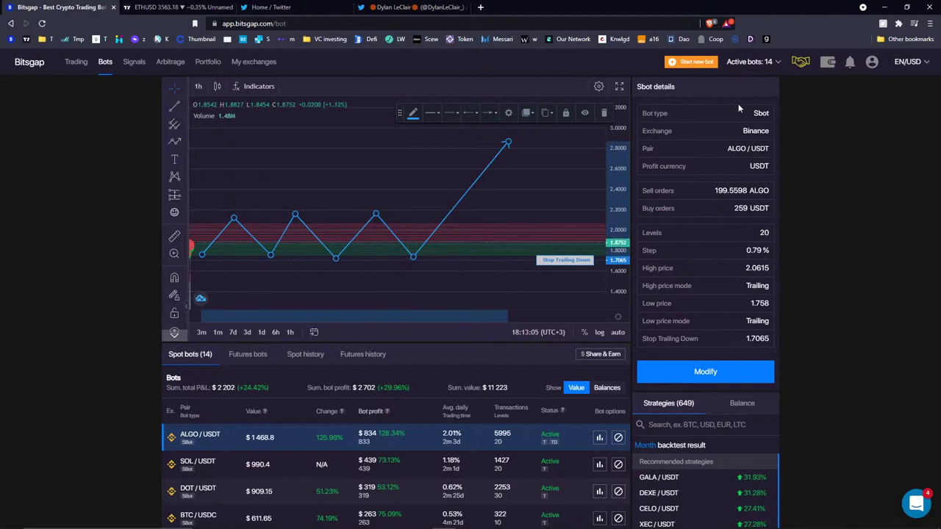
View the bot types offered for a new bot, close the selection and return to the ALGO / USDT chart.
left_click(691, 63)
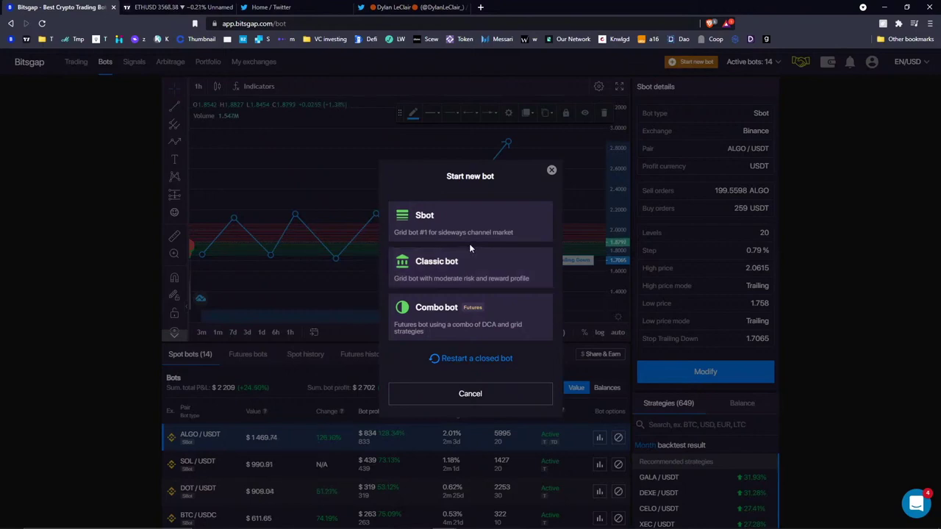
left_click(552, 169)
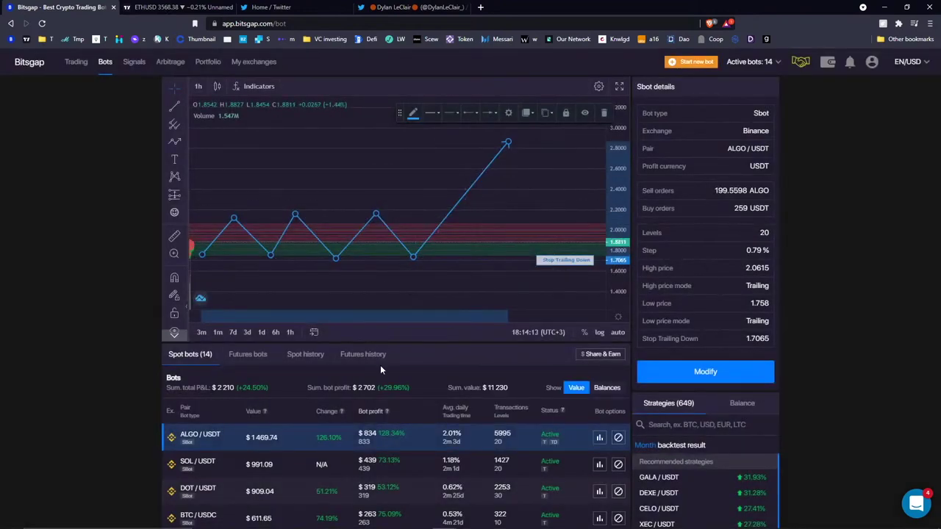
scroll(415, 368, "down", 2)
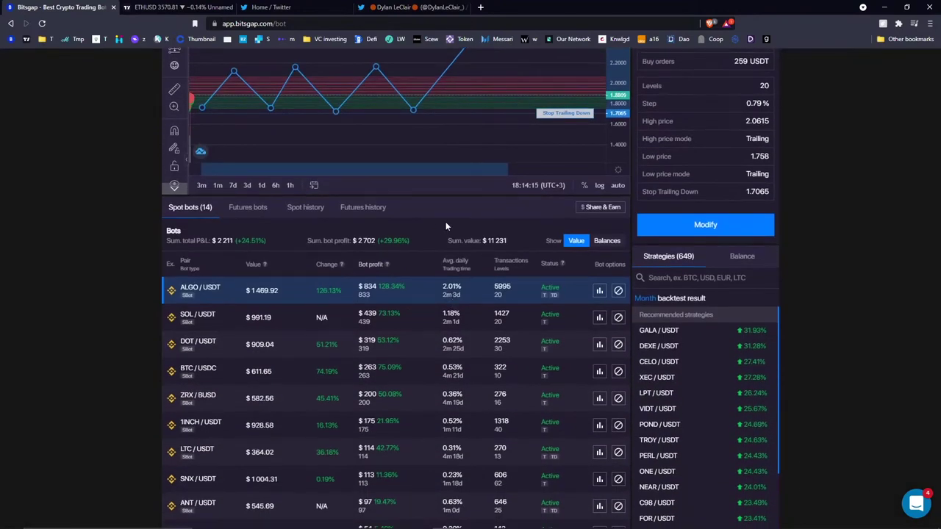
scroll(440, 220, "up", 2)
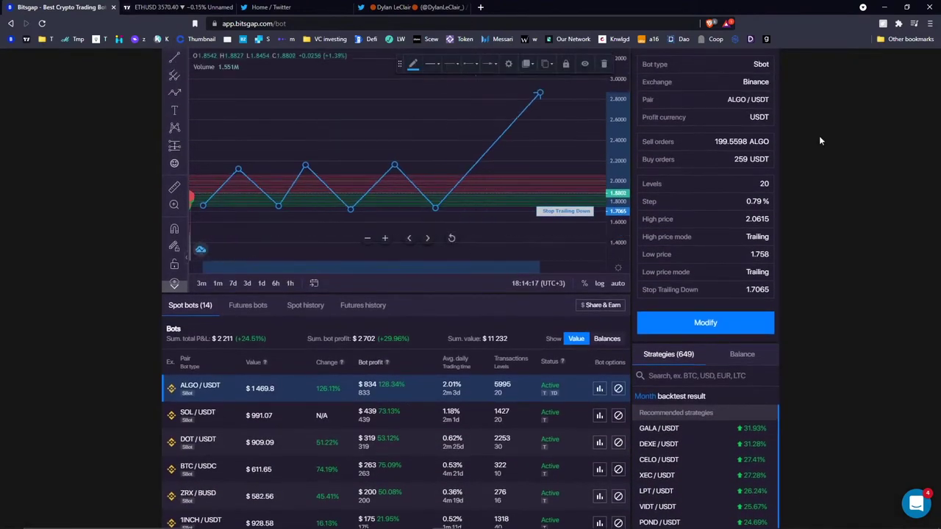
scroll(822, 138, "up", 1)
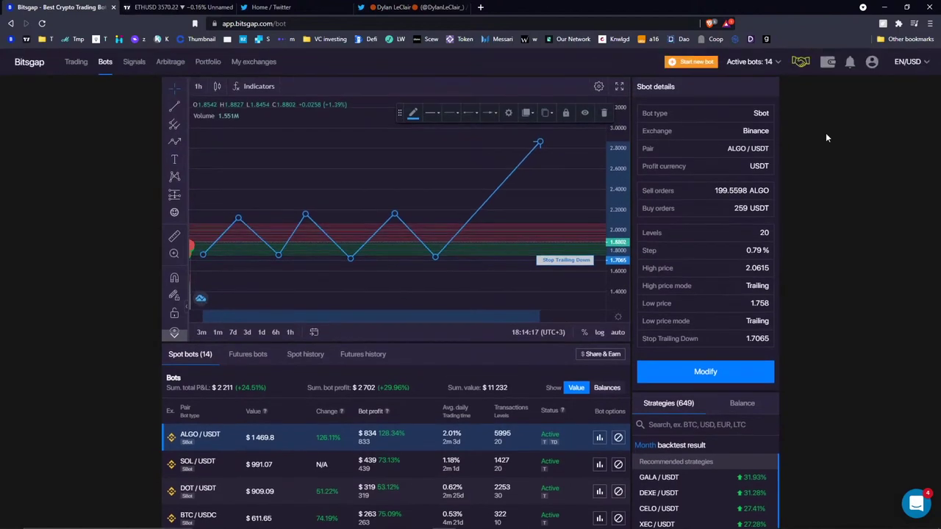
Delete the zigzag path from the ALGO / USDT chart and show the trade history since late August.
left_click(603, 115)
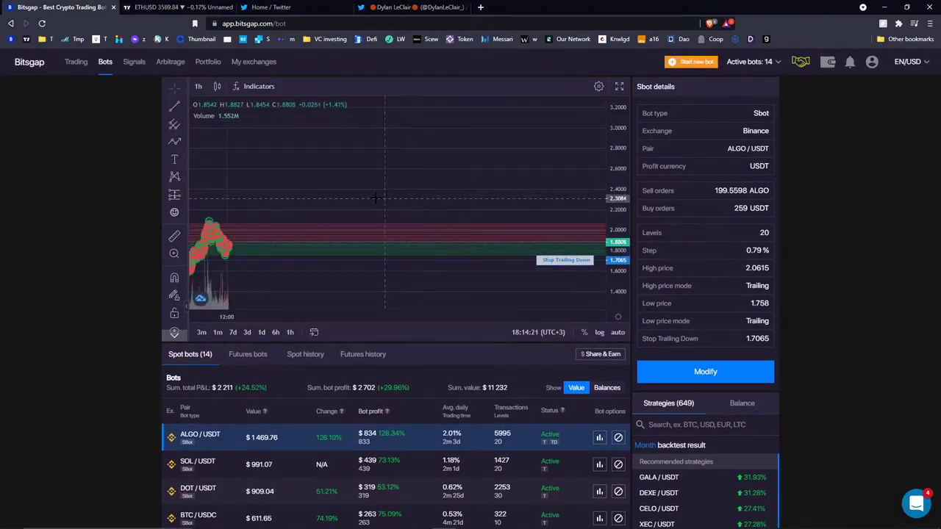
scroll(544, 147, "up", 3)
scroll(489, 155, "down", 4)
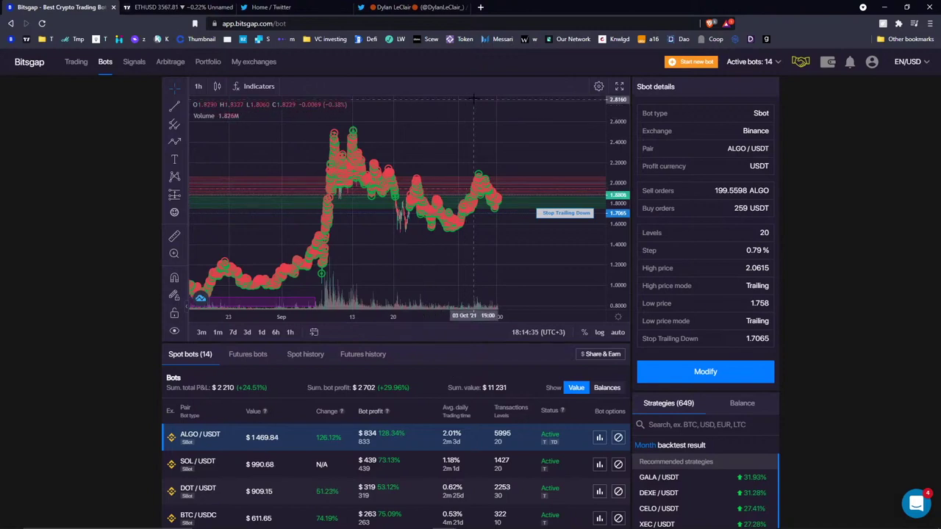
Examine the Sbot, Classic bot and Combo bot options for a new bot and close the selection without starting one.
left_click(691, 63)
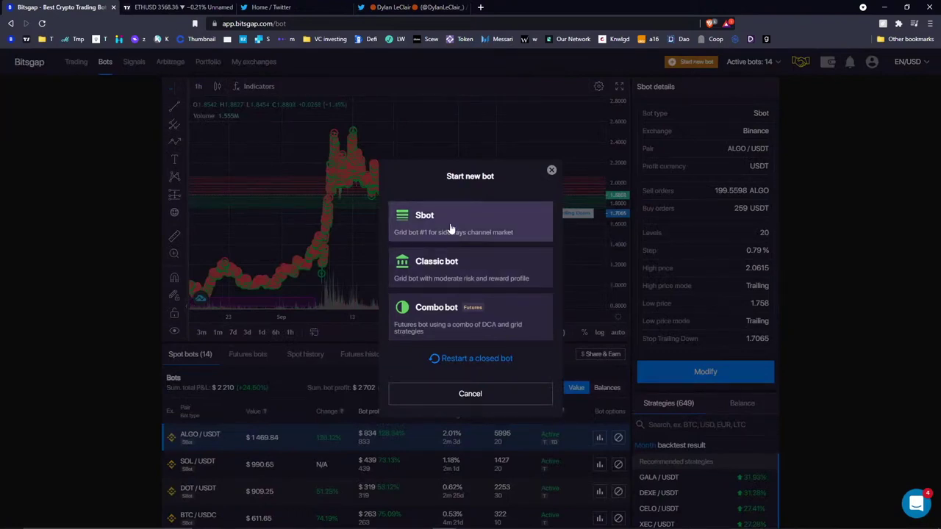
left_click(468, 226)
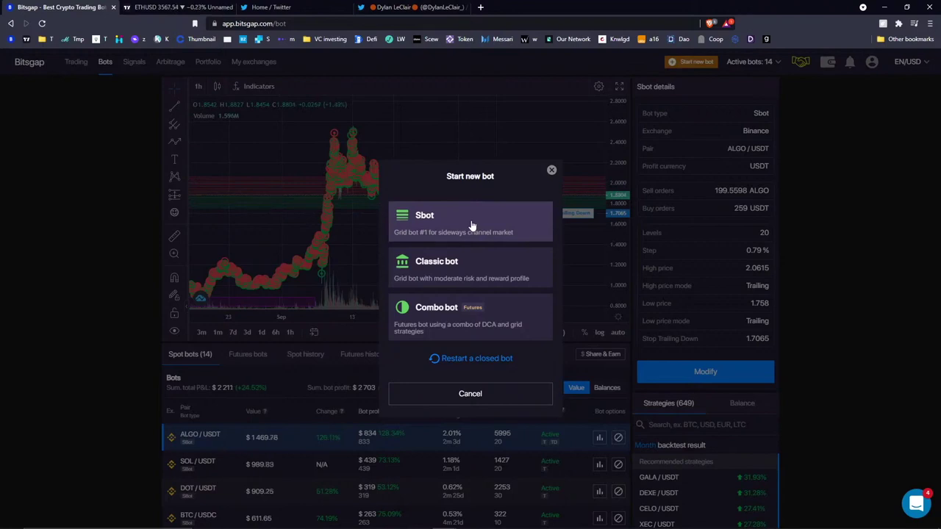
left_click(553, 171)
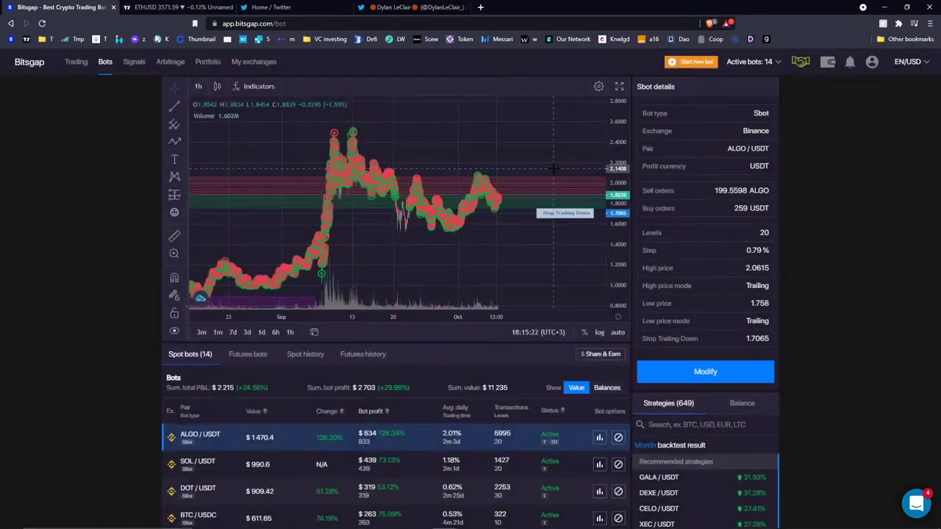
Select the MKR / USDT bot and show its price history since spring against the grid at a 4-hour interval.
scroll(445, 340, "down", 2)
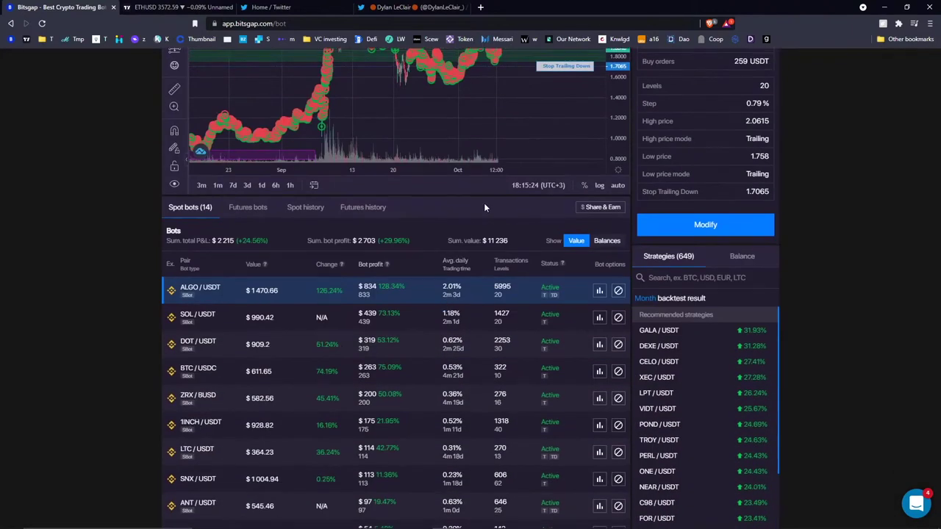
scroll(434, 230, "down", 2)
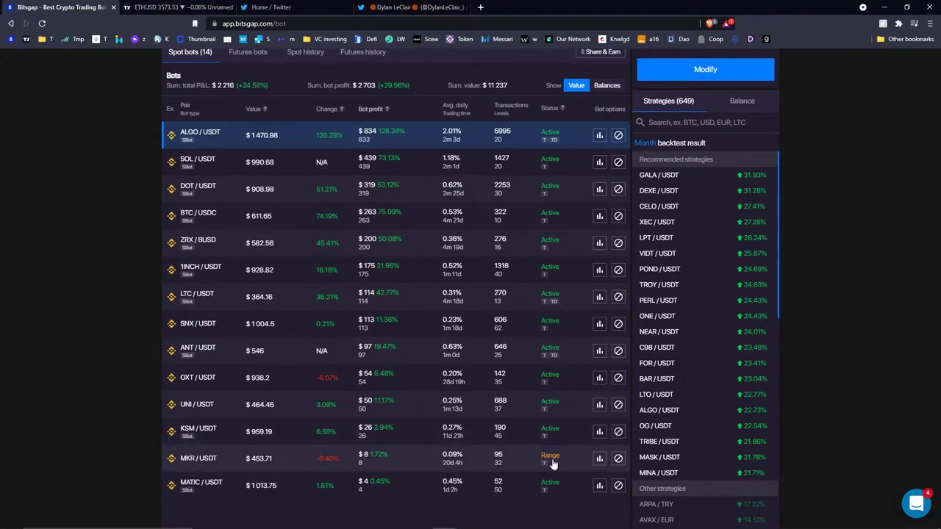
left_click(265, 460)
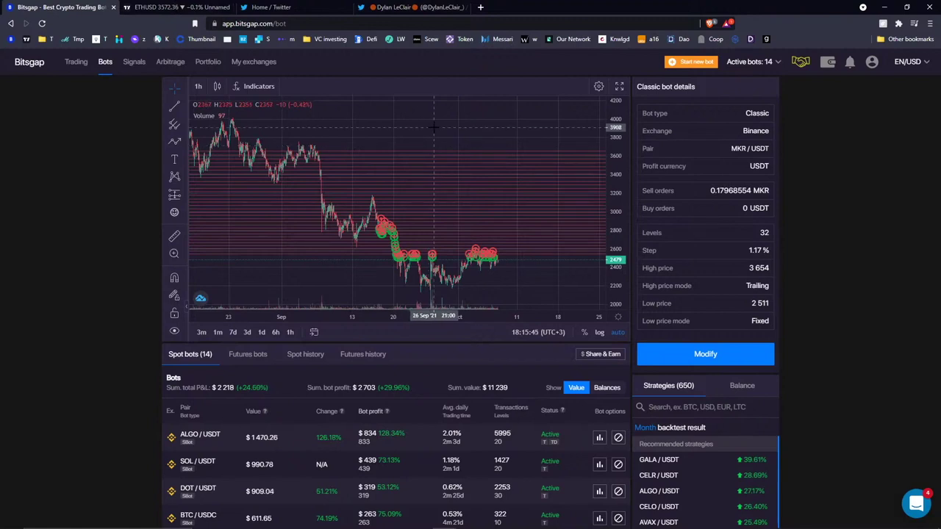
left_click(198, 86)
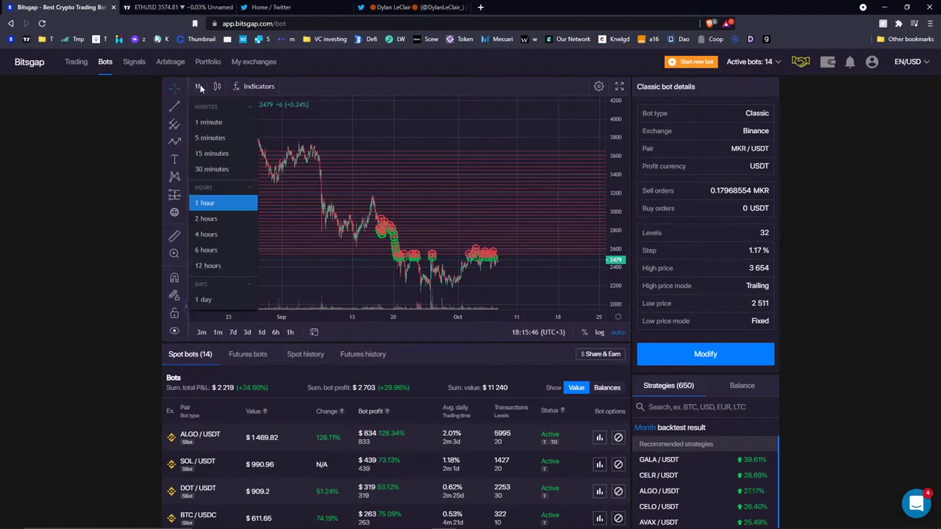
left_click(222, 234)
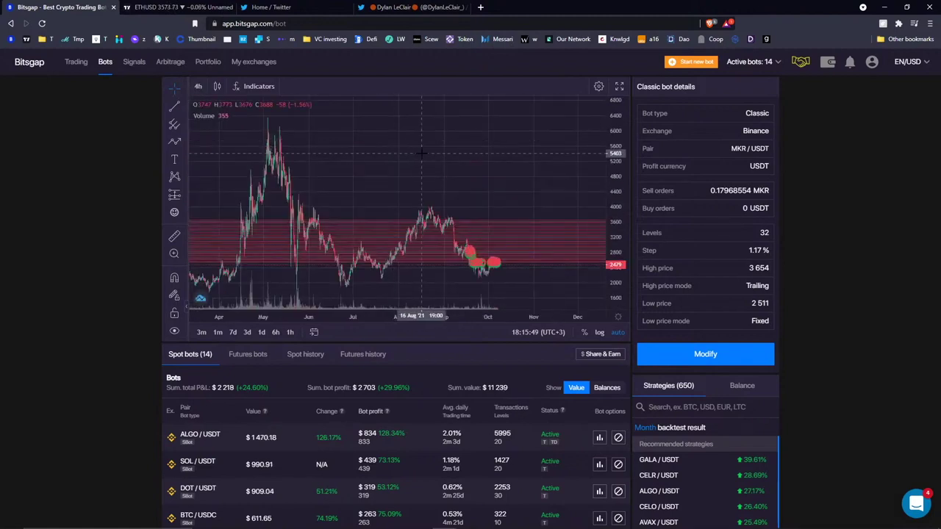
left_click_drag(594, 250, 588, 199)
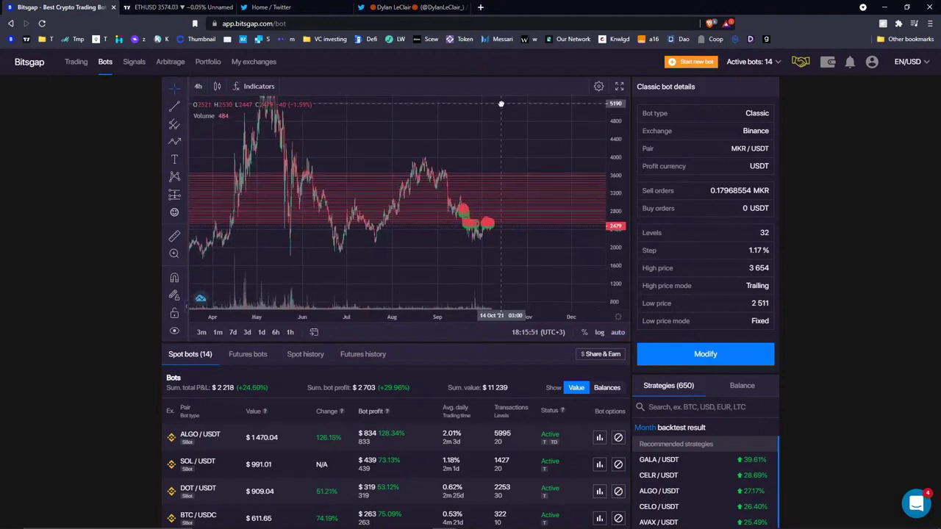
left_click_drag(401, 250, 469, 246)
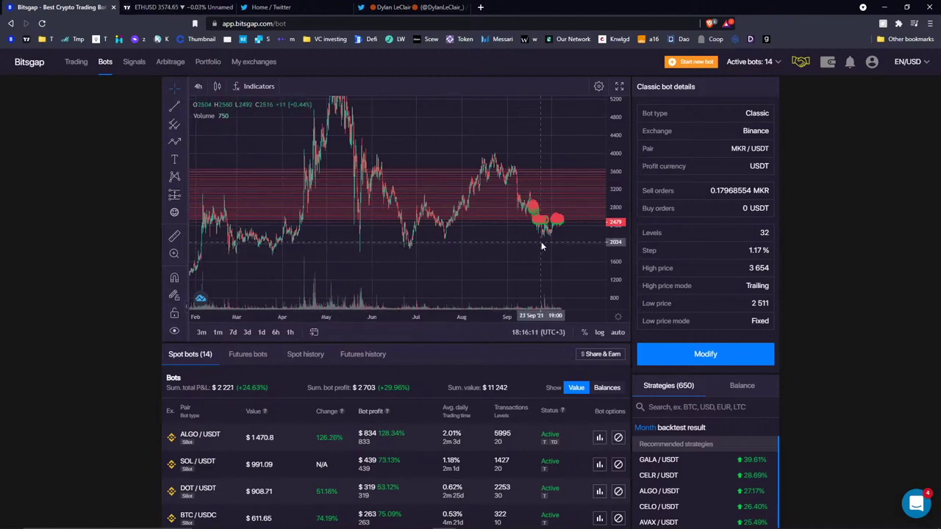
left_click_drag(536, 237, 487, 227)
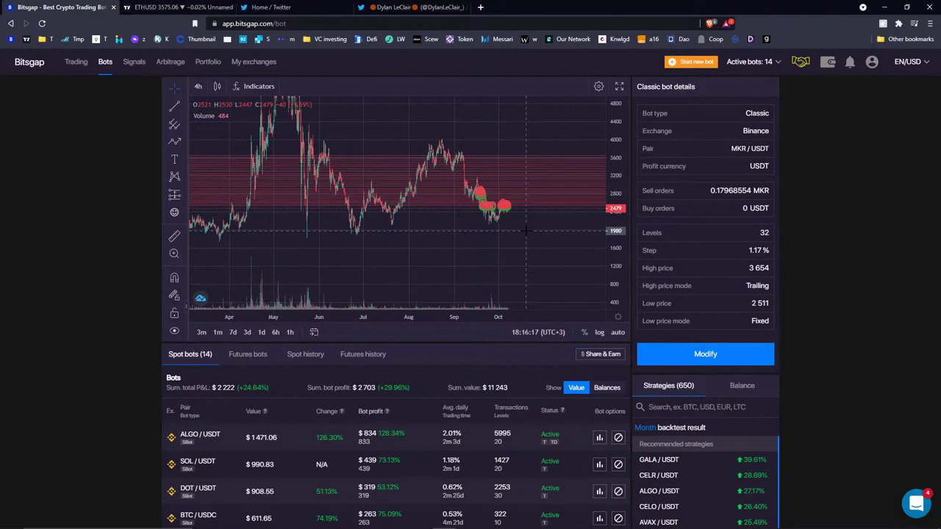
Check the MKR / USDT bot's trailing, take-profit and stop-loss settings and leave the modification without changes.
scroll(440, 378, "down", 4)
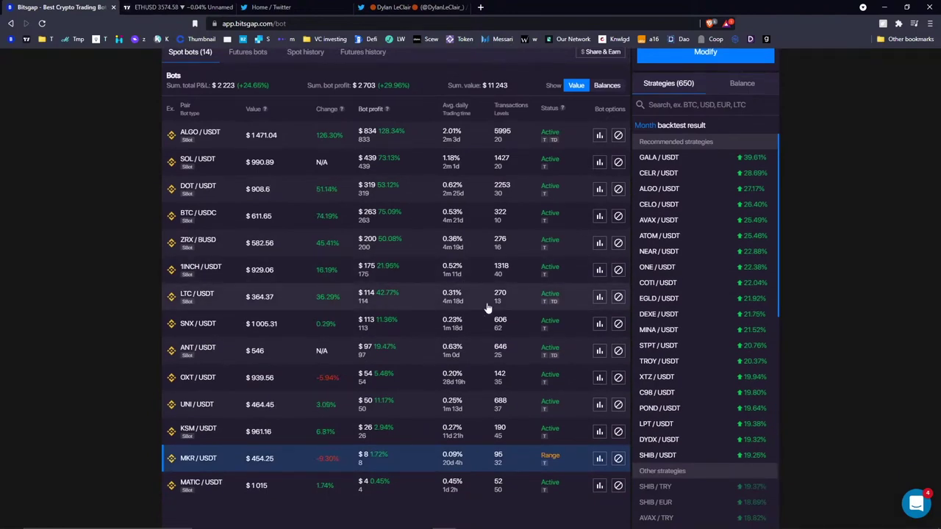
scroll(486, 309, "up", 4)
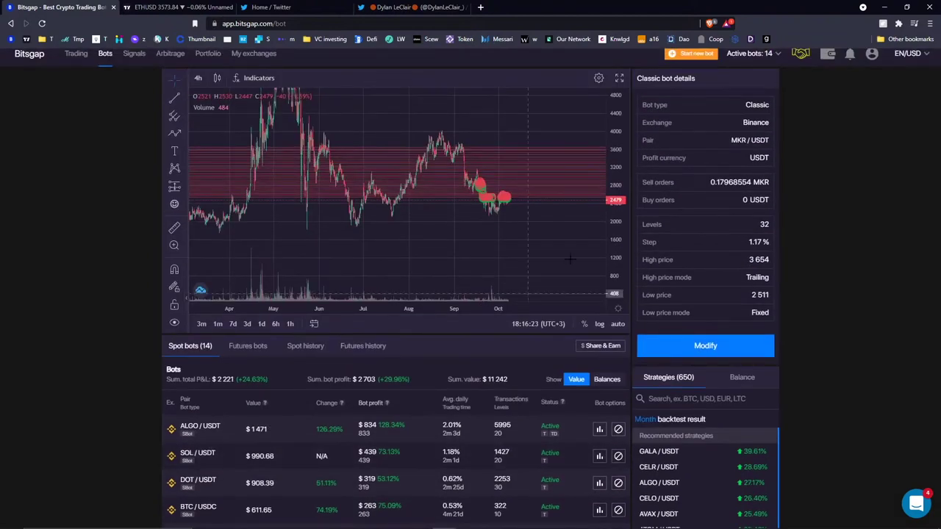
scroll(730, 370, "down", 4)
scroll(729, 370, "up", 4)
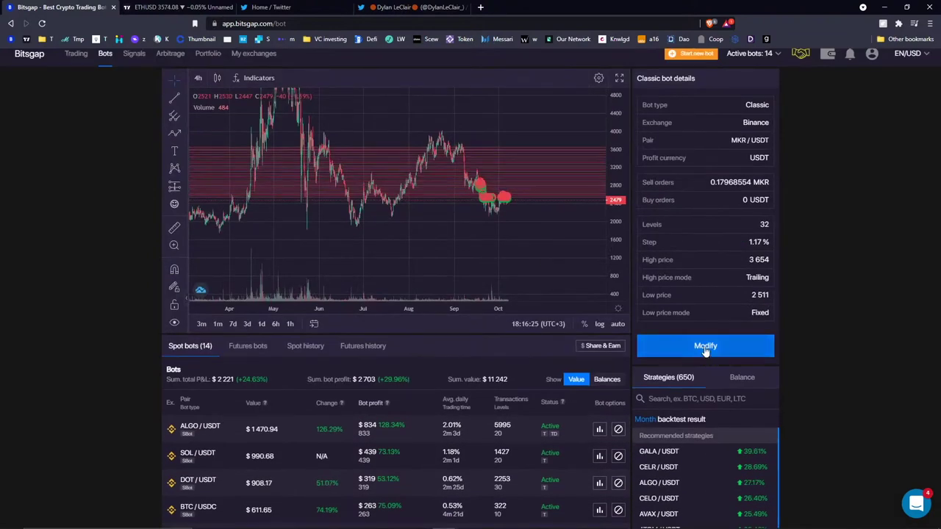
left_click(705, 346)
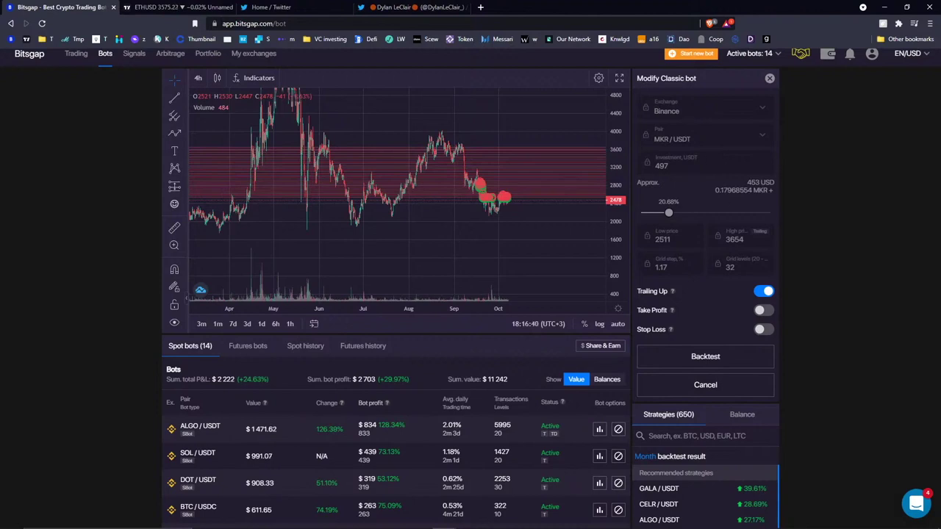
left_click(707, 393)
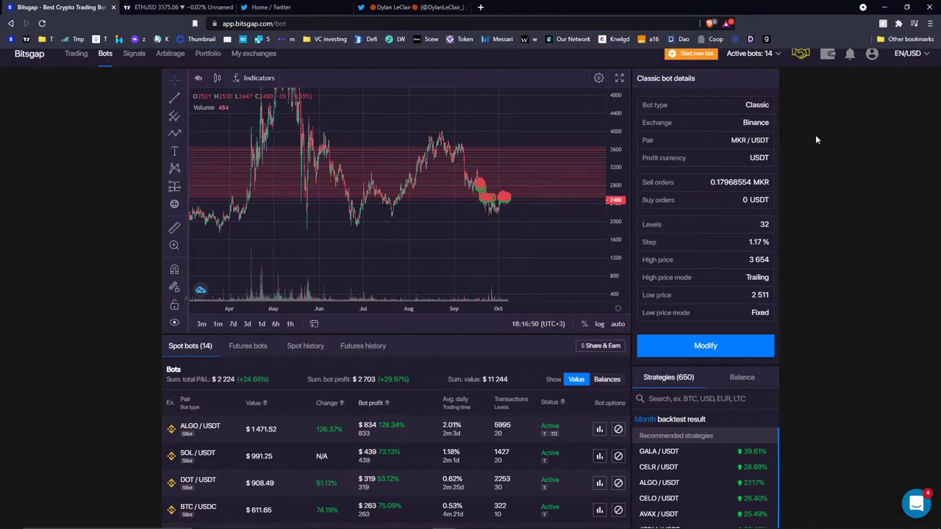
Select the OXT / USDT bot and show its grid and trades on the chart.
scroll(707, 162, "down", 3)
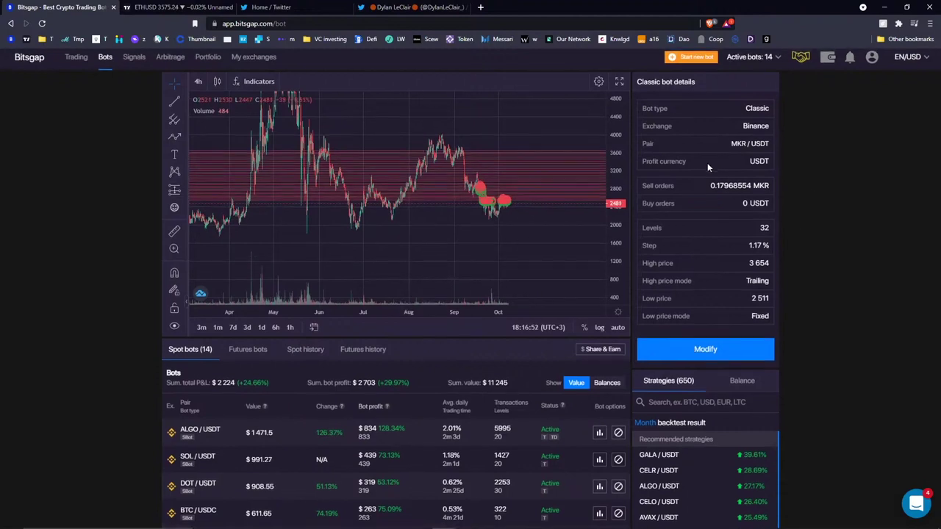
scroll(558, 242, "down", 1)
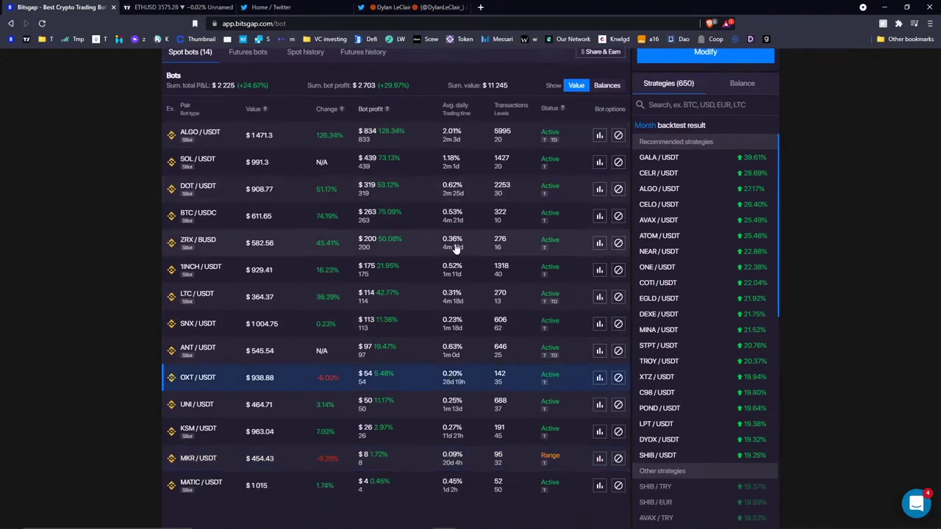
scroll(441, 275, "up", 5)
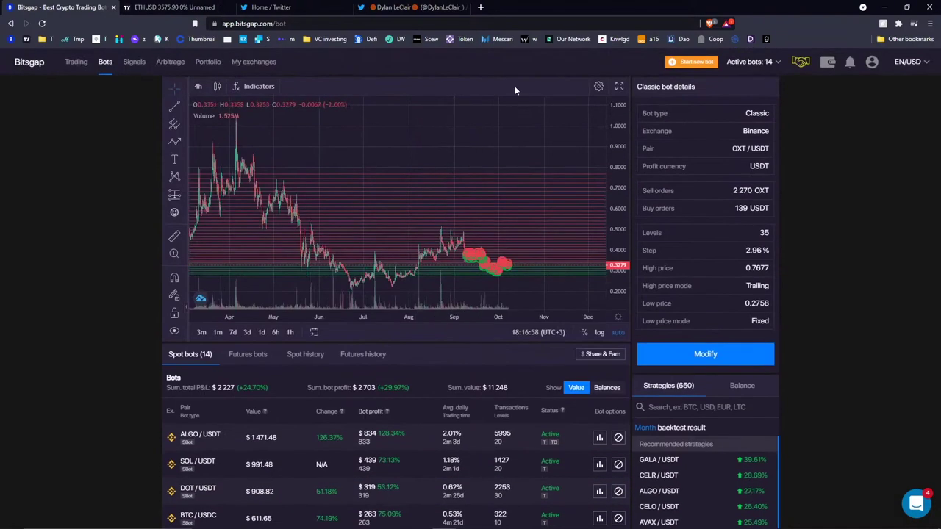
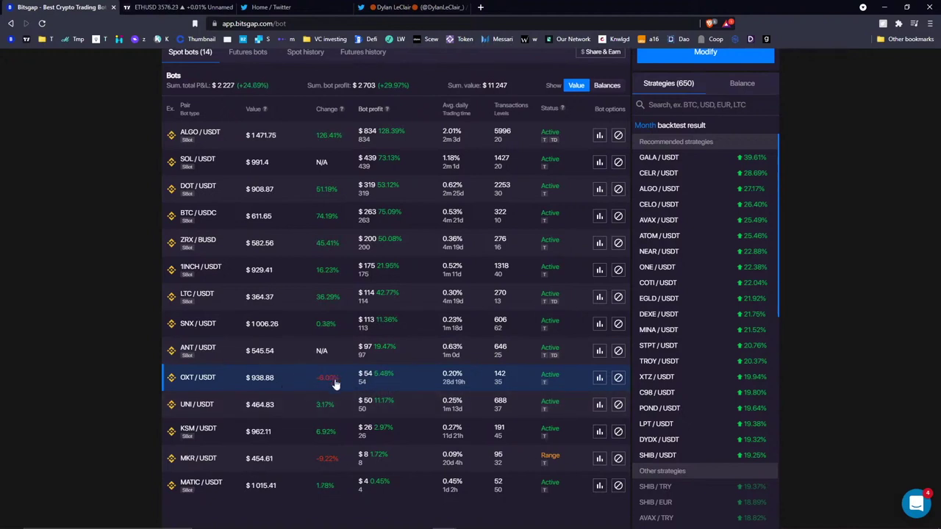
Open the OXT / USDT bot's statistics and compare the initial funds' value change with the current balances and total P&L.
left_click(604, 381)
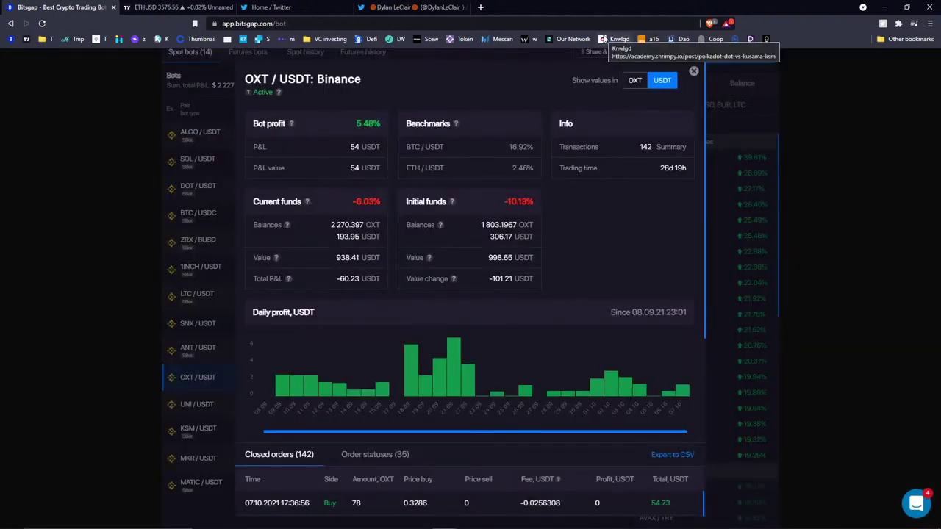
left_click_drag(488, 279, 515, 282)
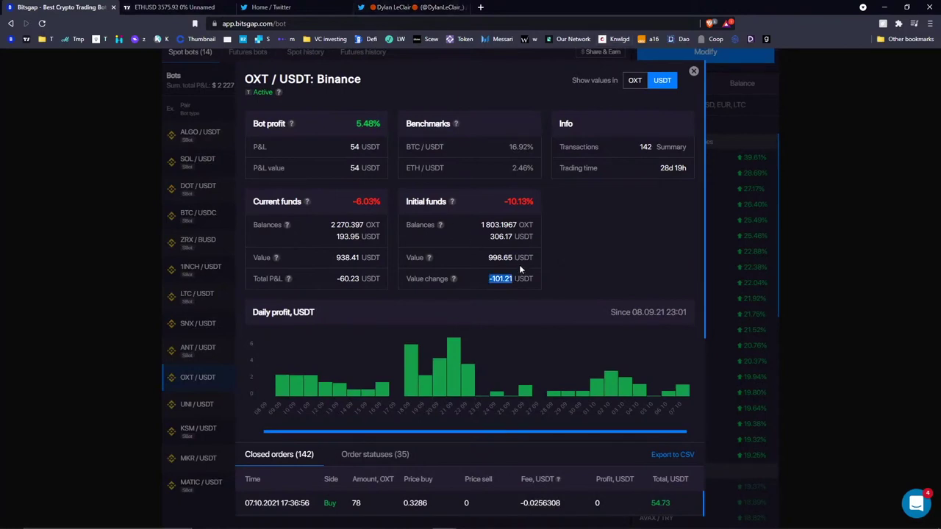
left_click(523, 249)
left_click_drag(331, 222, 384, 241)
left_click(332, 279)
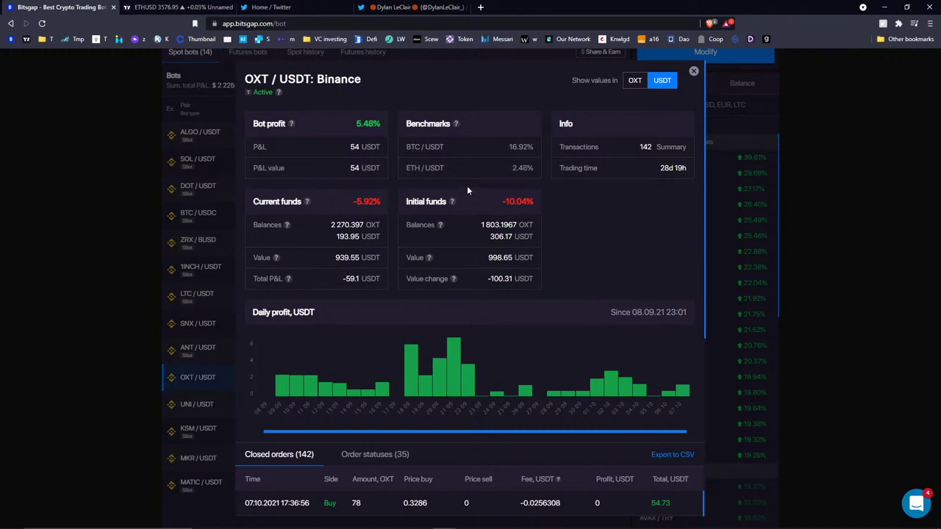
Highlight the OXT / USDT bot's initial funds figures: the value change, the percentage and the OXT and USDT balances.
left_click_drag(489, 279, 512, 279)
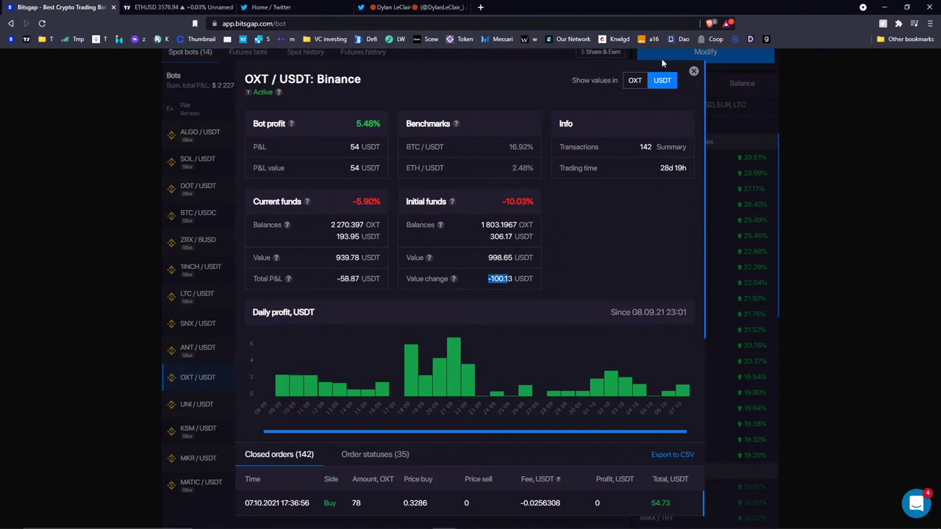
left_click(467, 224)
left_click_drag(406, 201, 537, 204)
left_click(502, 210)
left_click_drag(479, 223, 533, 243)
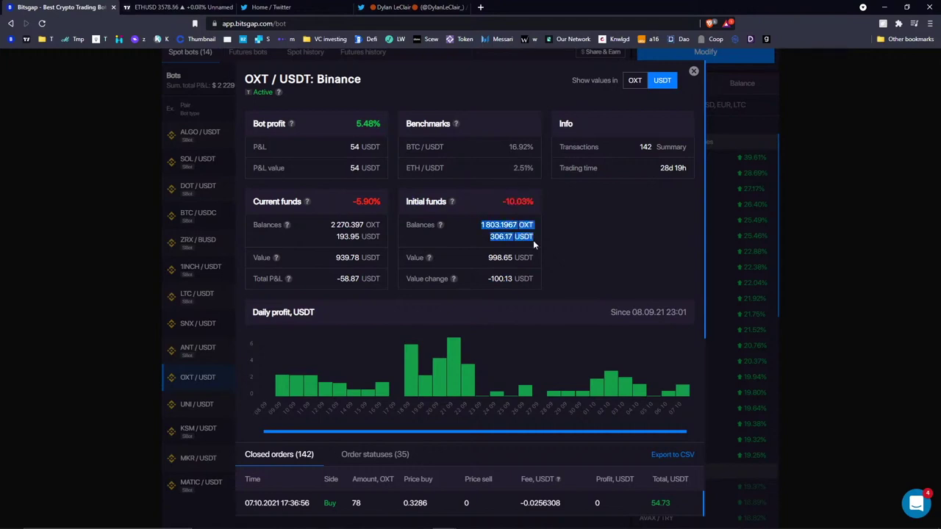
Highlight the OXT / USDT bot's initial OXT balance, initial USDT balance and value change one after another.
left_click(481, 196)
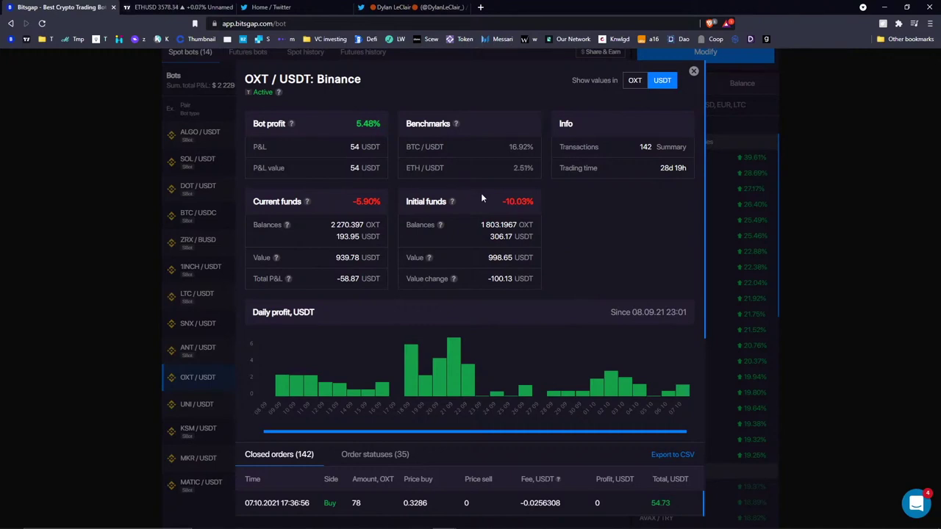
left_click_drag(480, 224, 518, 227)
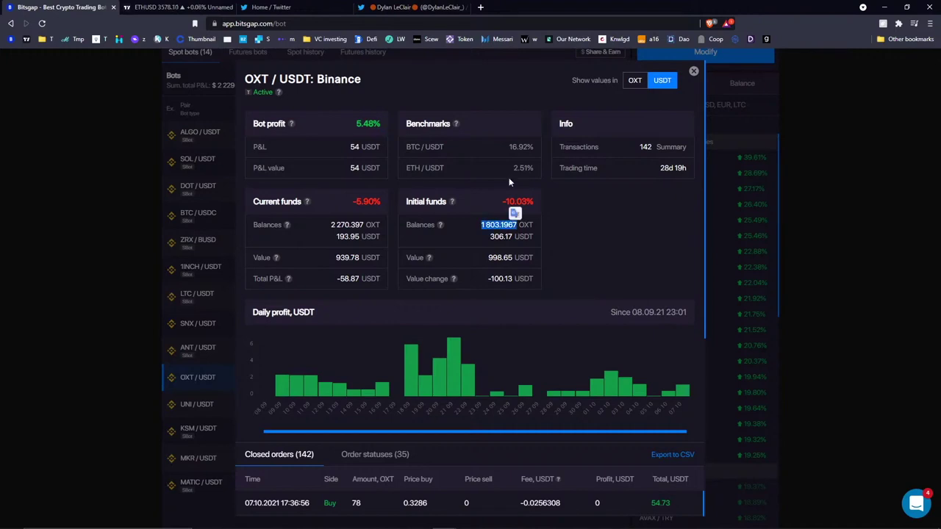
left_click(478, 209)
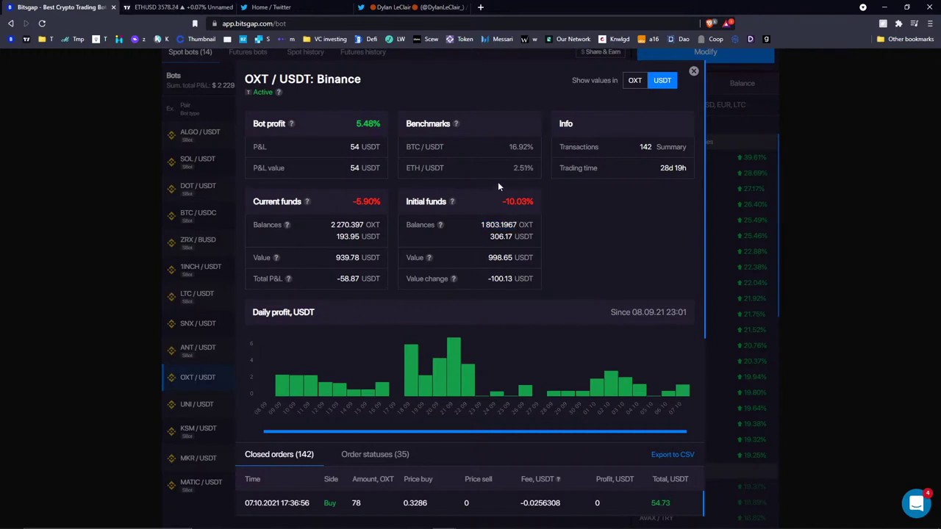
left_click_drag(487, 246, 524, 237)
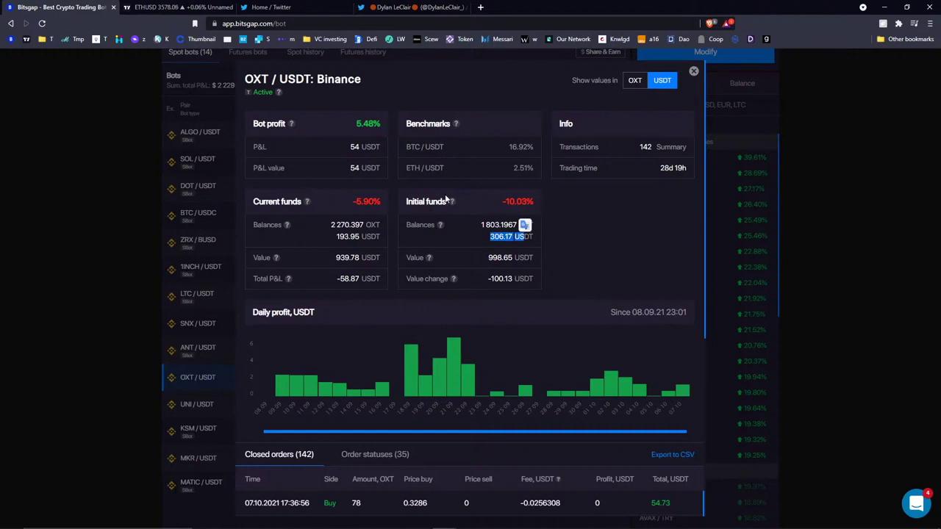
left_click(466, 187)
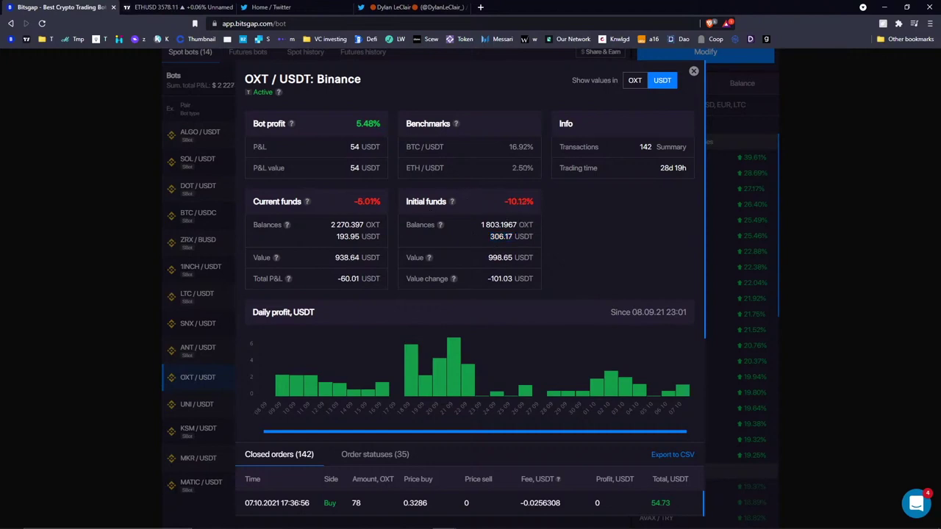
left_click_drag(483, 279, 535, 279)
left_click(577, 223)
Highlight the OXT / USDT bot's current OXT and USDT balances and total P&L, and close the statistics.
left_click_drag(330, 224, 364, 225)
double_click(347, 236)
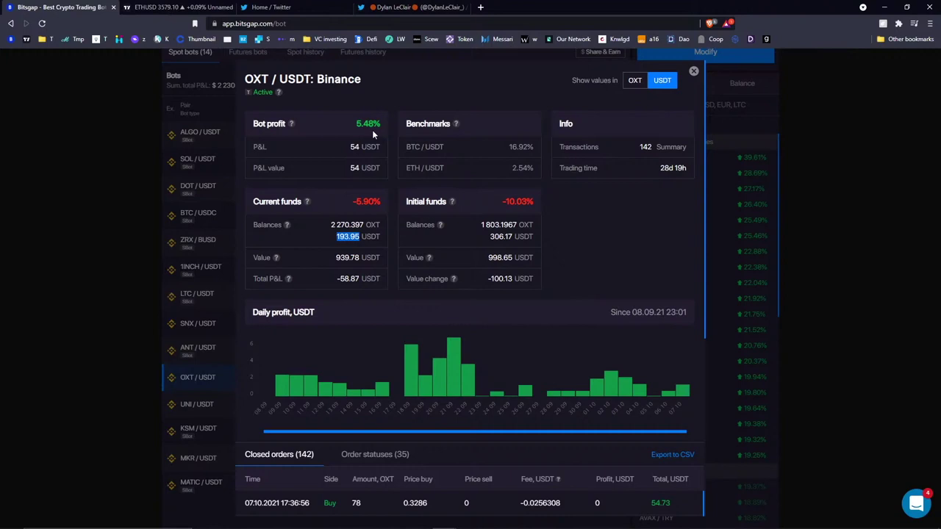
left_click(319, 238)
double_click(338, 279)
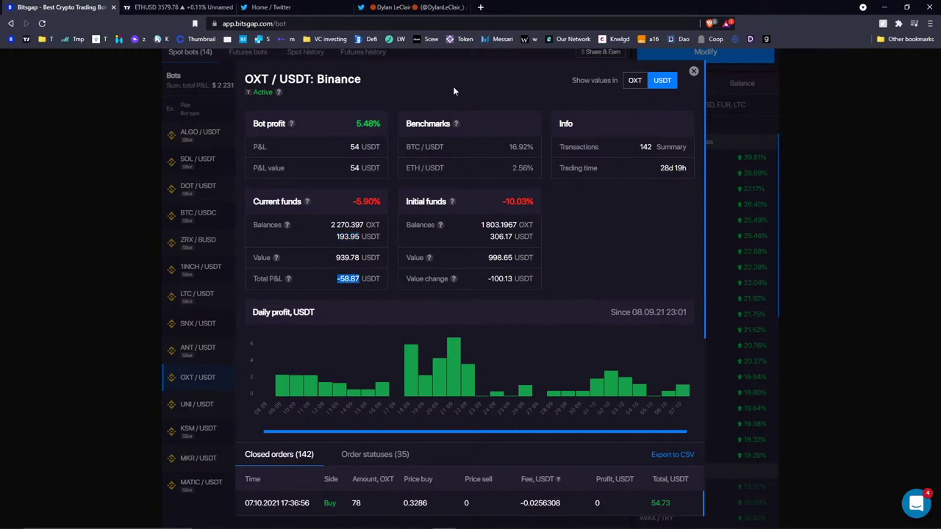
left_click(347, 274)
left_click(693, 70)
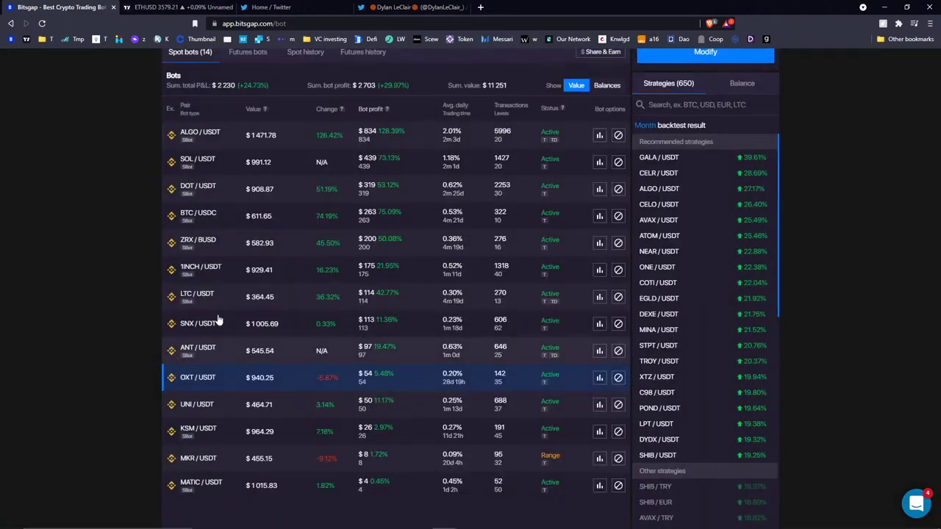
Review the spot bots list together with the OXT / USDT bot's grid, trades and level settings.
scroll(492, 252, "up", 4)
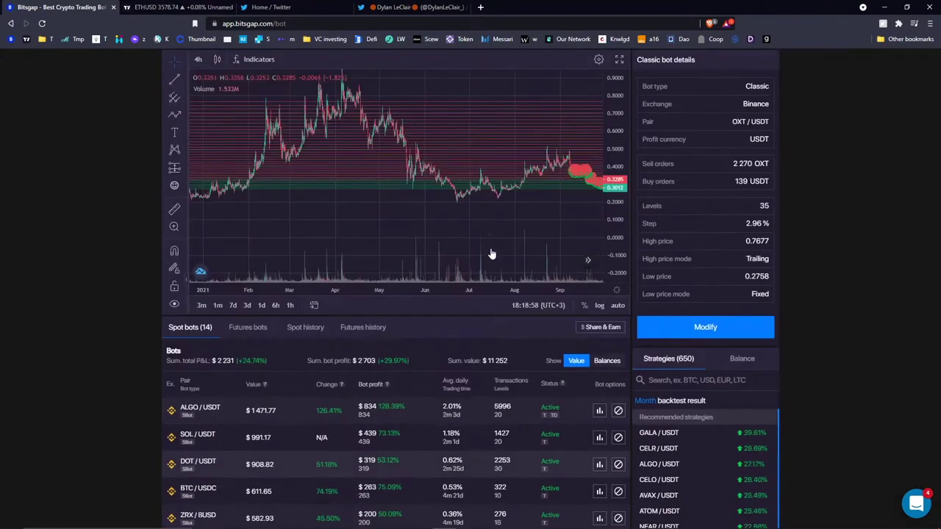
scroll(491, 250, "down", 4)
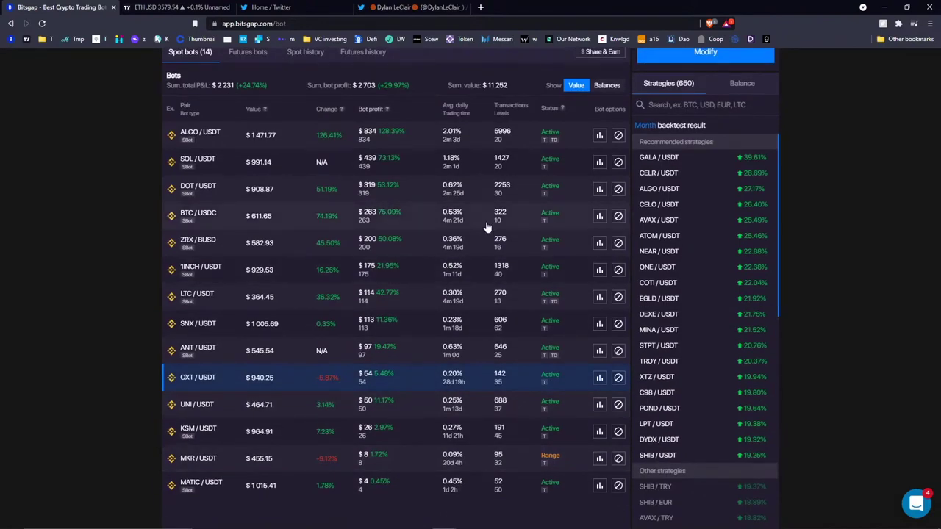
scroll(383, 380, "up", 1)
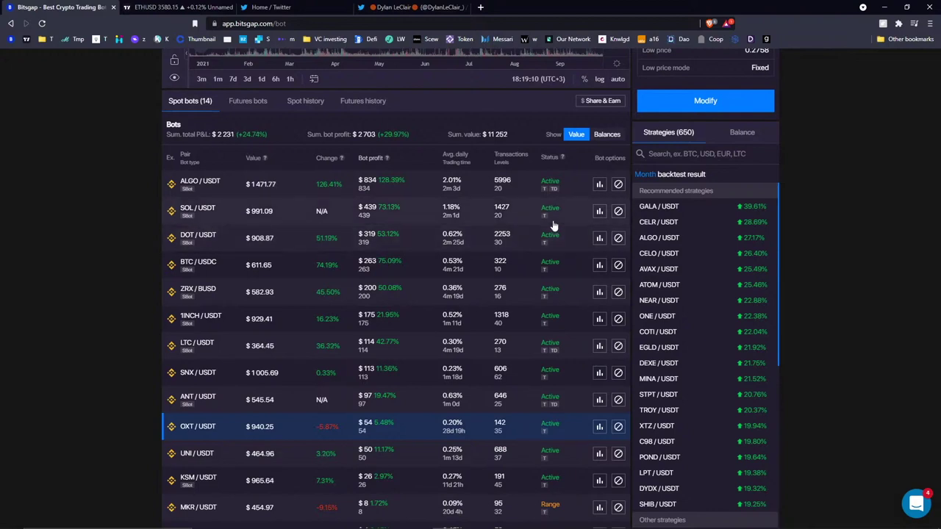
scroll(555, 226, "up", 3)
scroll(498, 373, "down", 2)
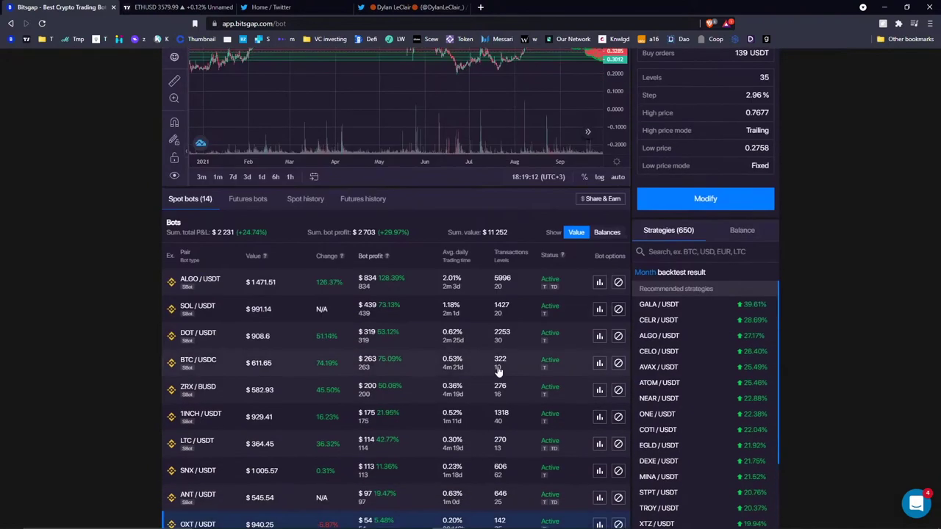
scroll(499, 275, "down", 2)
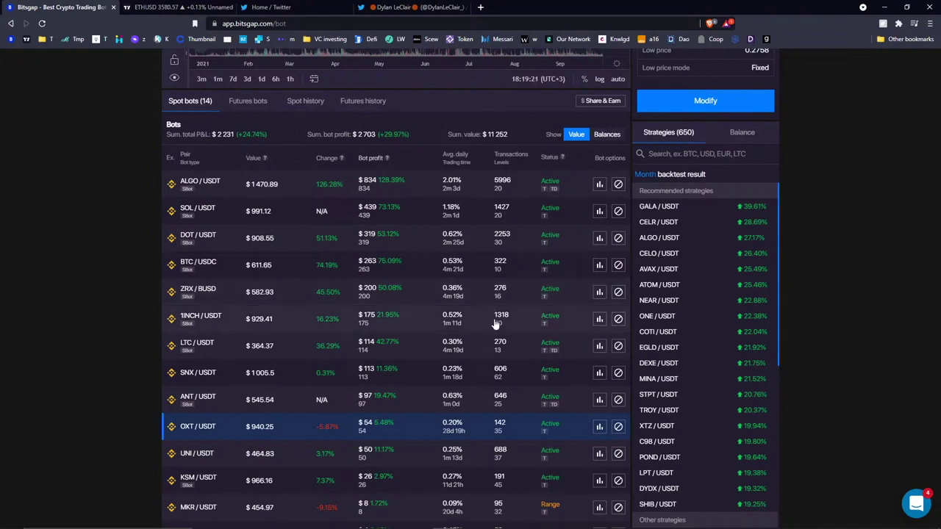
scroll(495, 324, "up", 3)
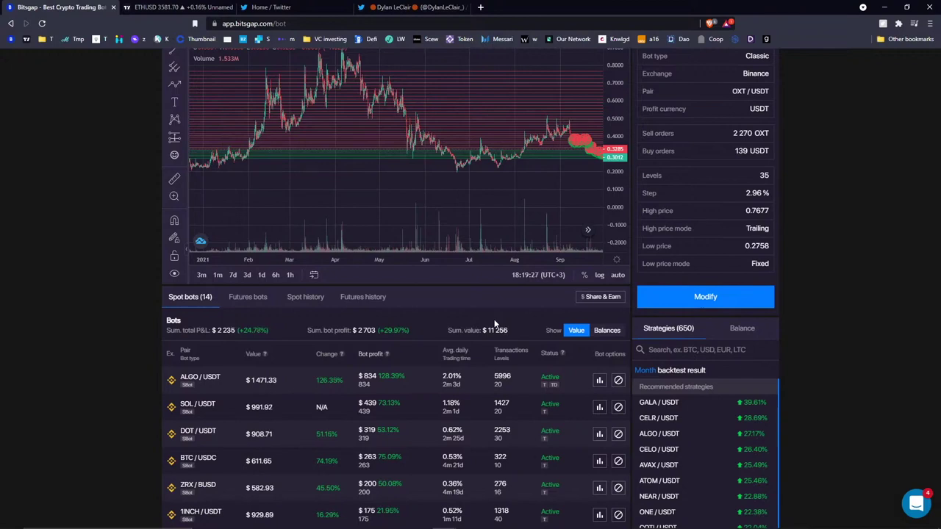
scroll(494, 324, "up", 1)
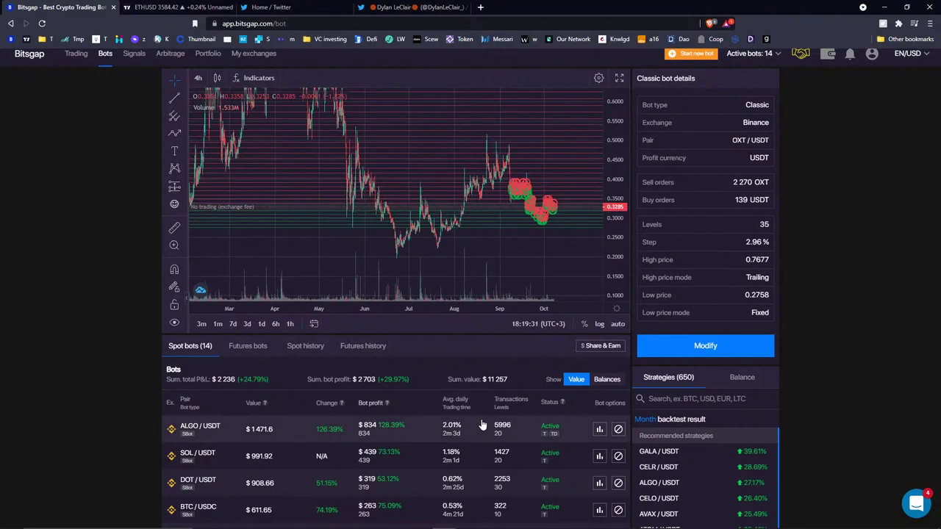
Draw a vertical path in the empty area after the OXT / USDT bot's latest trades and remove the drawing.
left_click_drag(500, 220, 321, 176)
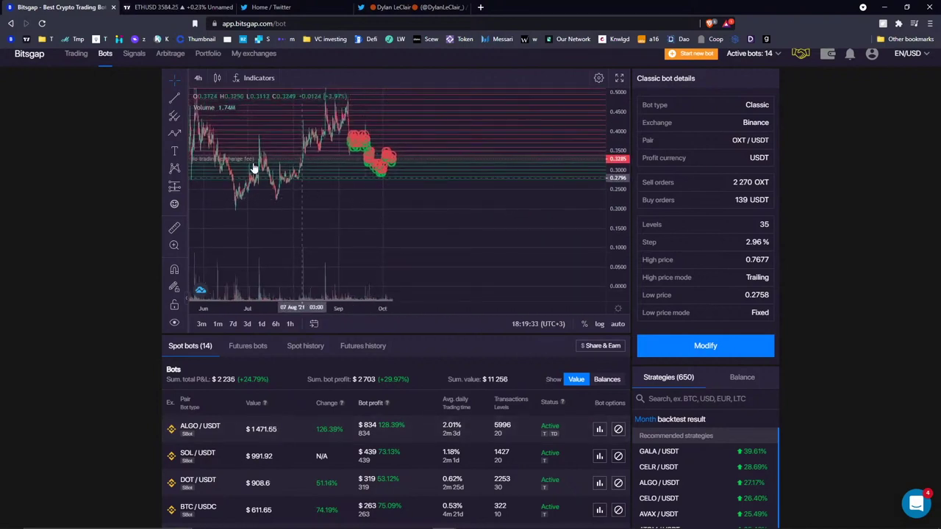
left_click(182, 133)
left_click(217, 133)
left_click_drag(430, 151, 430, 289)
left_click_drag(421, 177, 430, 168)
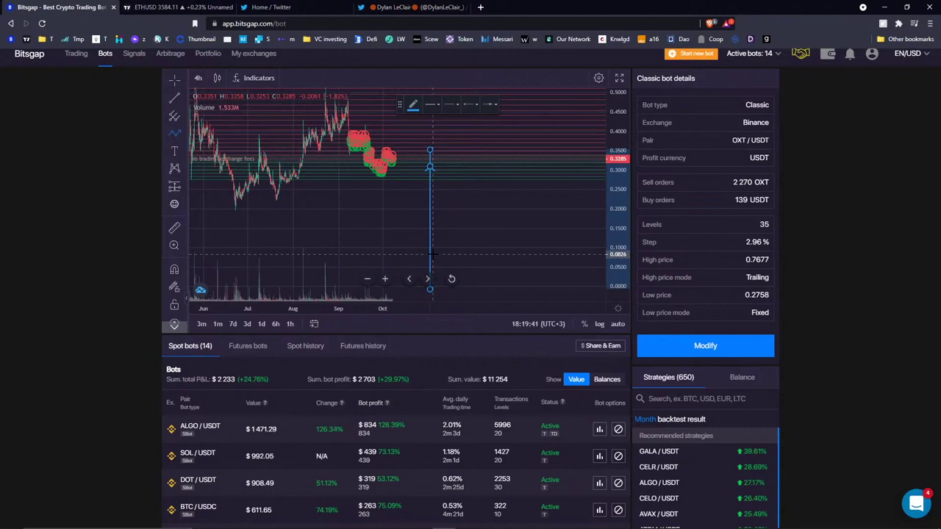
left_click(478, 217)
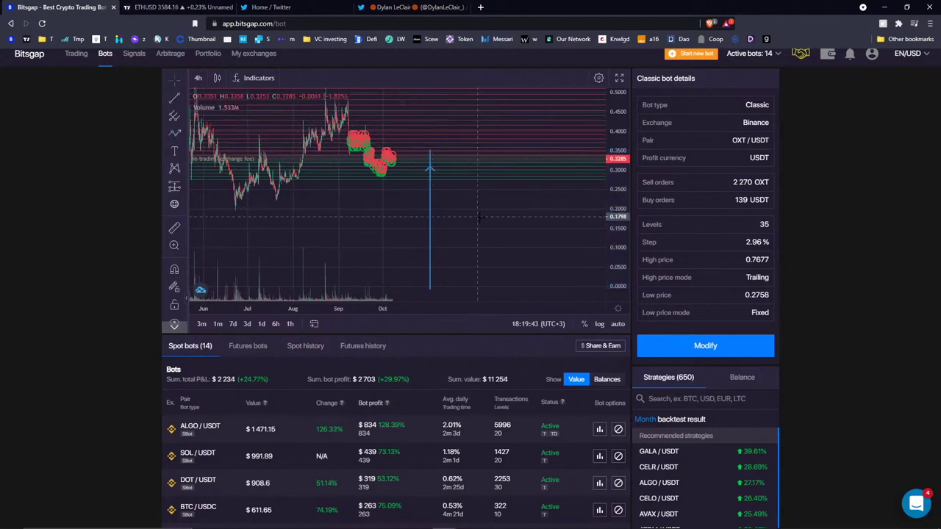
right_click(478, 217)
left_click(530, 263)
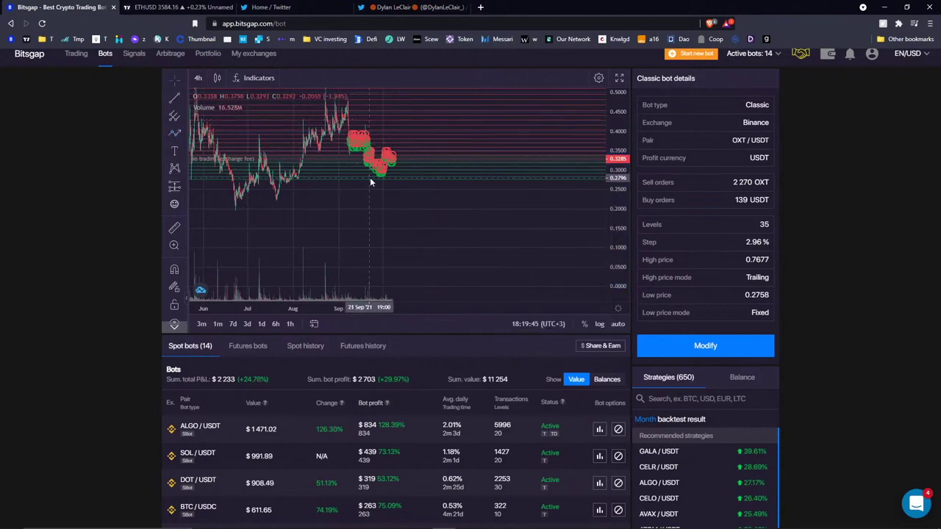
Draw a descending zigzag path from the OXT / USDT bot's latest trades down to about 0.017 and remove the drawing.
left_click(175, 133)
left_click(392, 166)
left_click(421, 158)
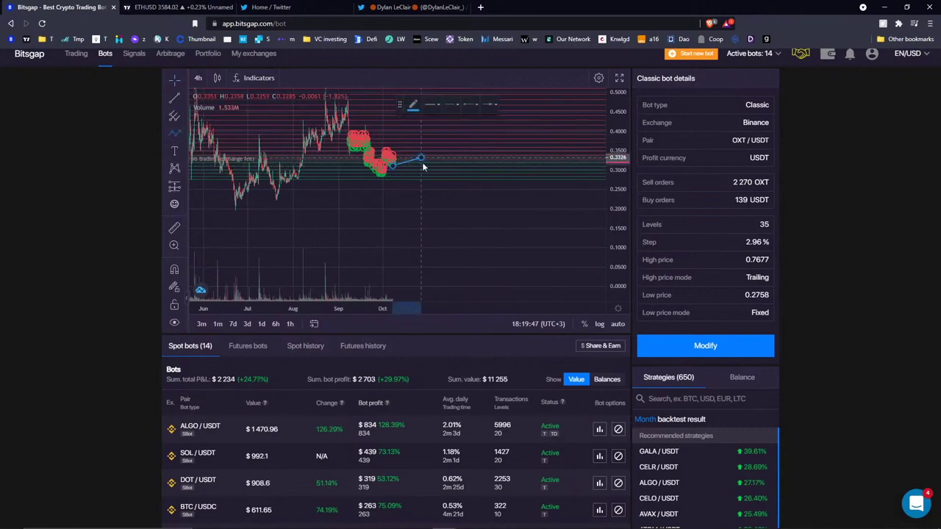
left_click(417, 193)
left_click(488, 158)
left_click(485, 220)
double_click(526, 197)
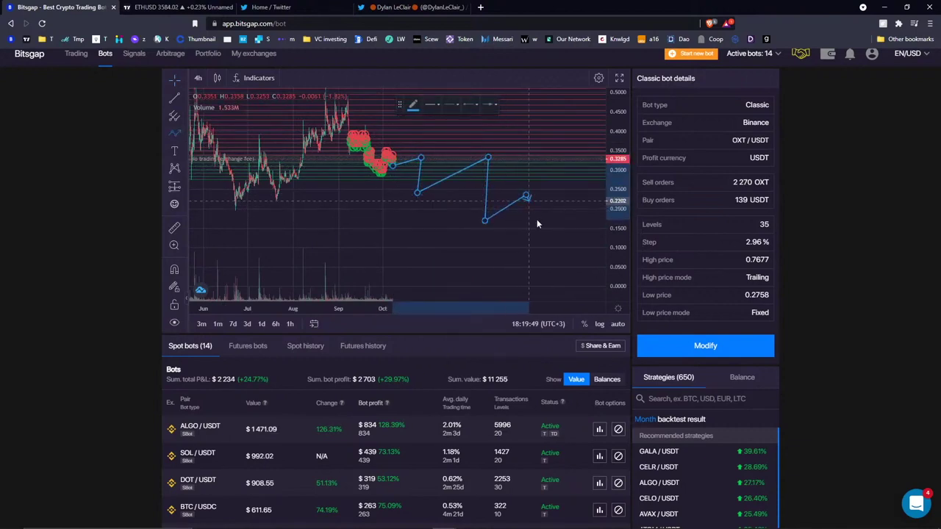
left_click(541, 253)
left_click(583, 228)
double_click(590, 280)
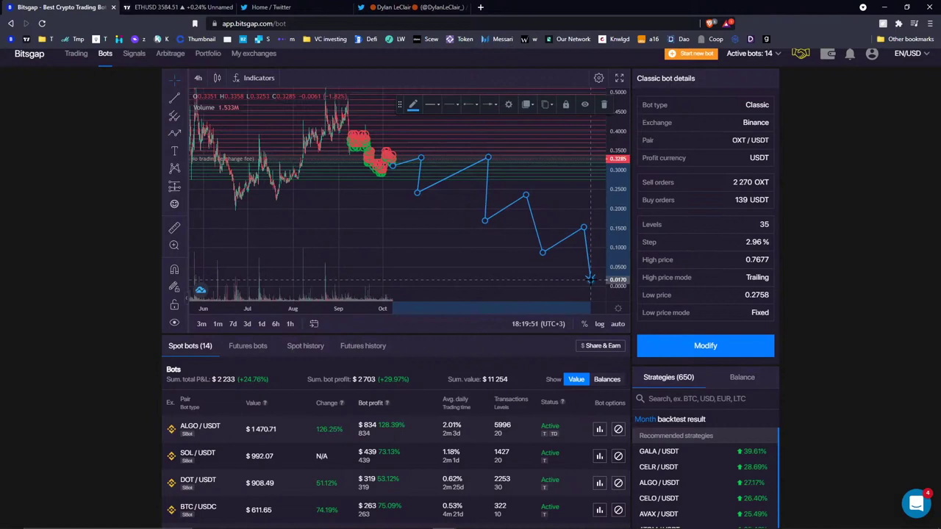
right_click(590, 279)
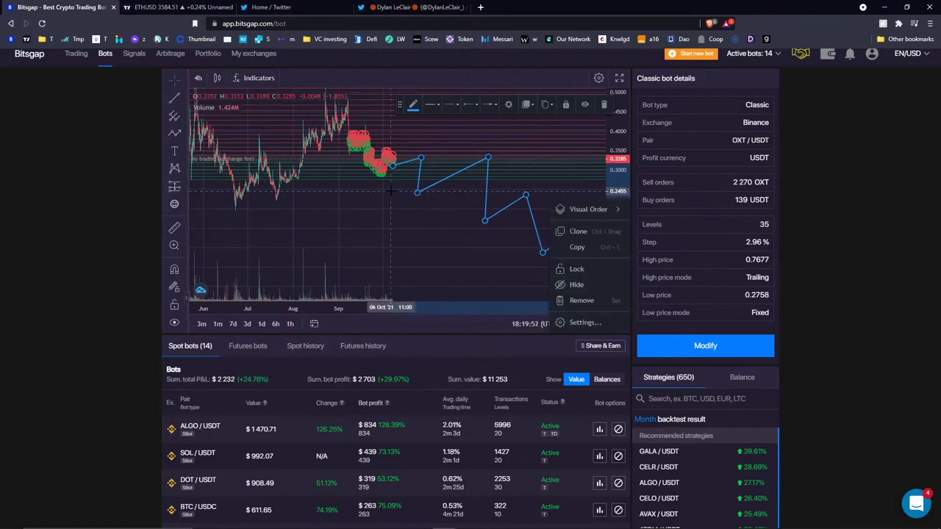
left_click(489, 166)
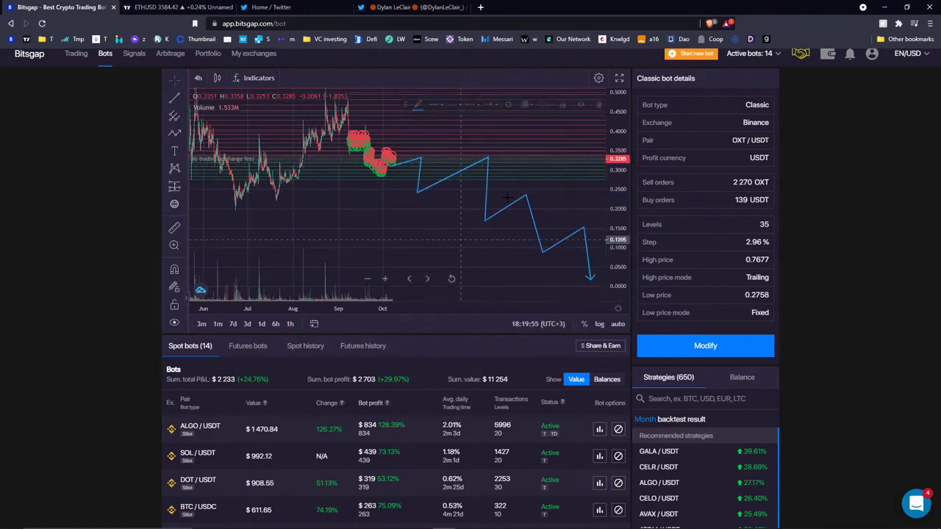
right_click(475, 218)
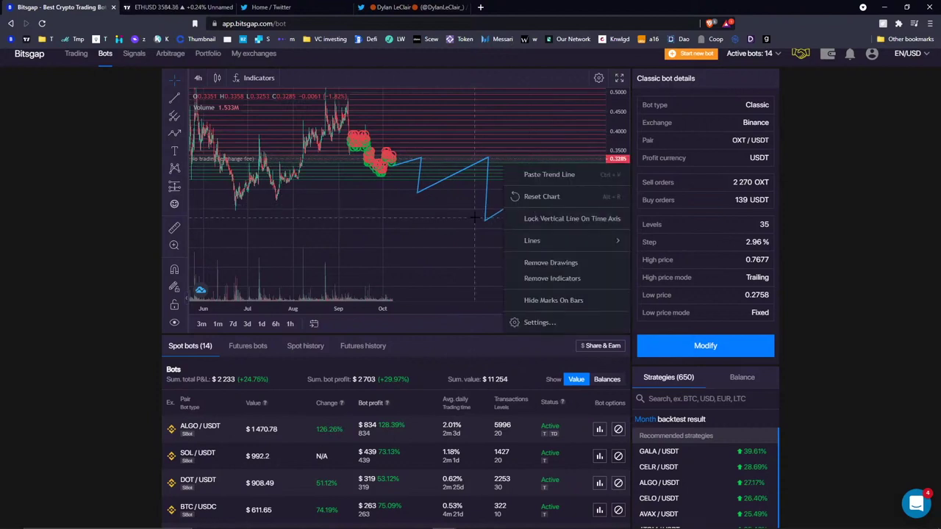
left_click(592, 263)
Draw a straight vertical drop beside the OXT / USDT bot's latest trades, keep its default path style, and delete it.
left_click(174, 133)
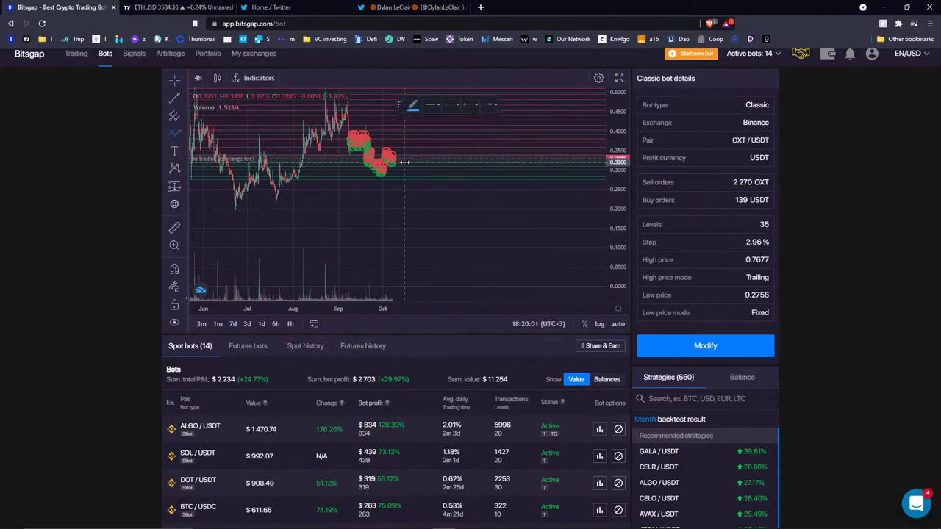
left_click_drag(404, 159, 408, 328)
left_click(405, 278)
double_click(404, 278)
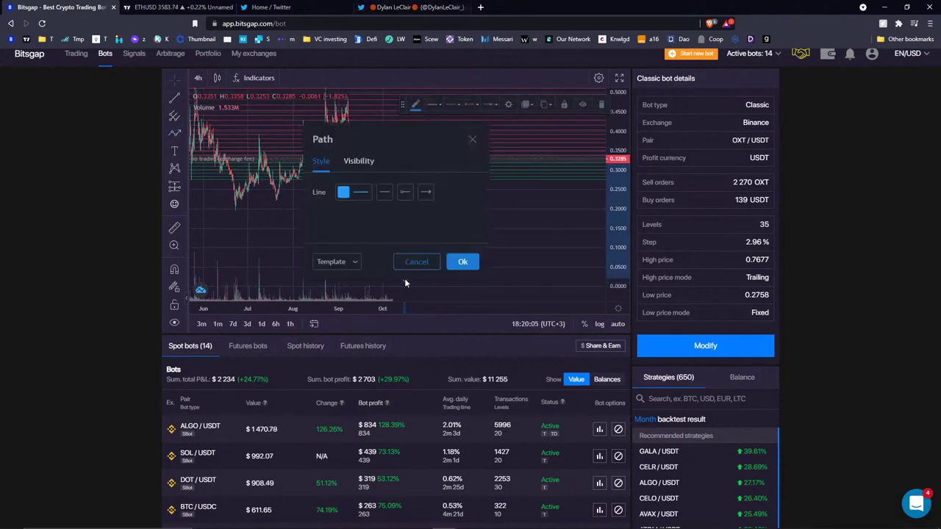
left_click(464, 262)
left_click(601, 104)
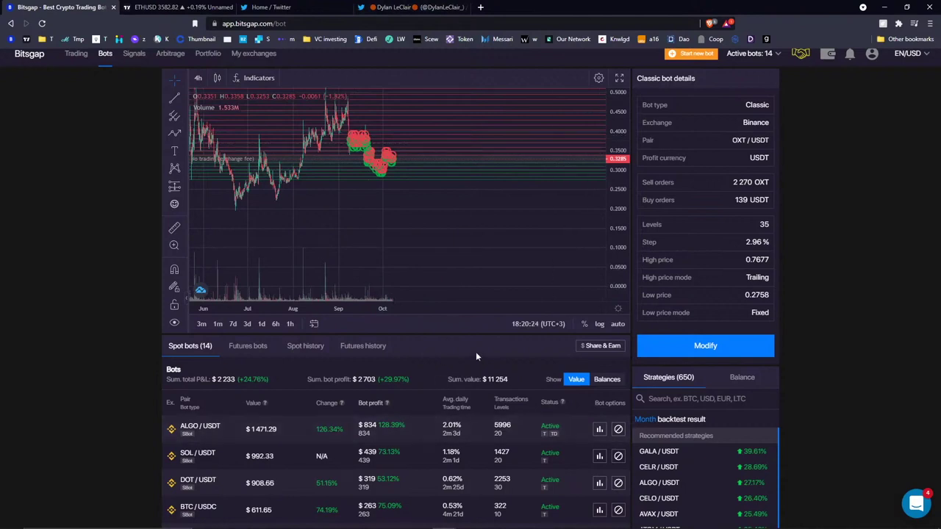
Select the ALGO / USDT bot and examine its grid, trades and Stop Trailing Down level on the chart.
scroll(471, 347, "up", 1)
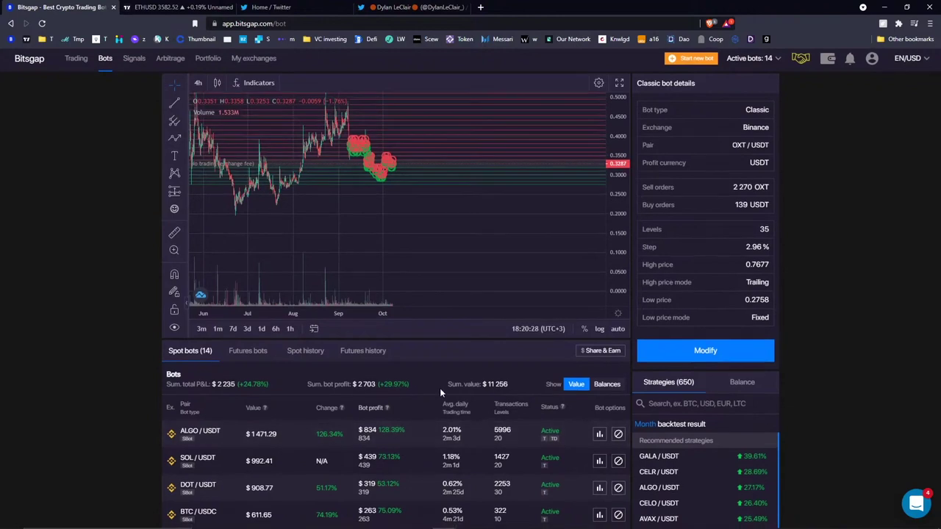
scroll(440, 389, "down", 4)
scroll(400, 379, "up", 1)
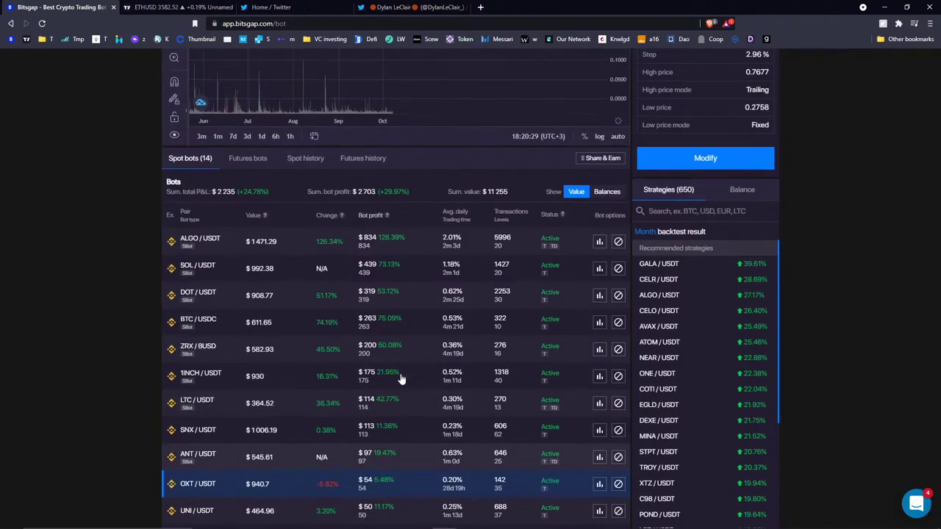
left_click(426, 253)
scroll(426, 257, "up", 3)
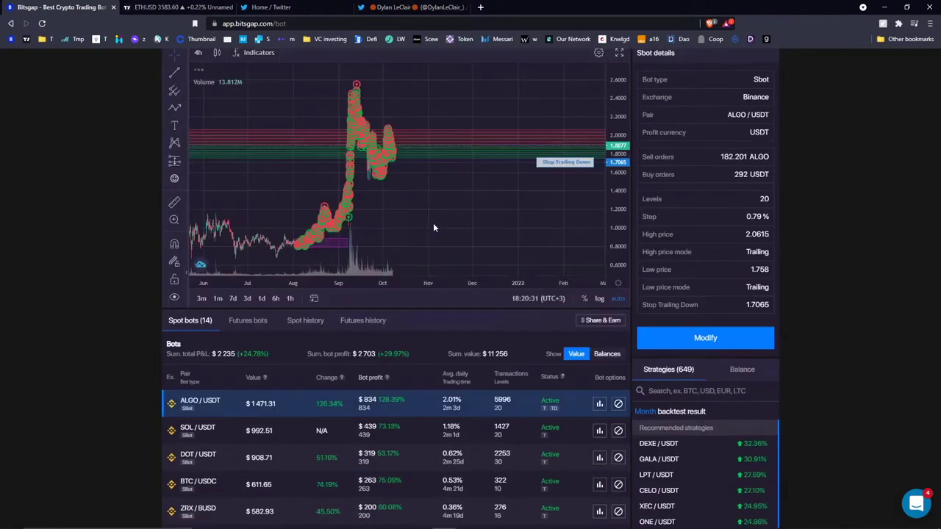
left_click_drag(625, 264, 618, 249)
left_click_drag(529, 213, 272, 216)
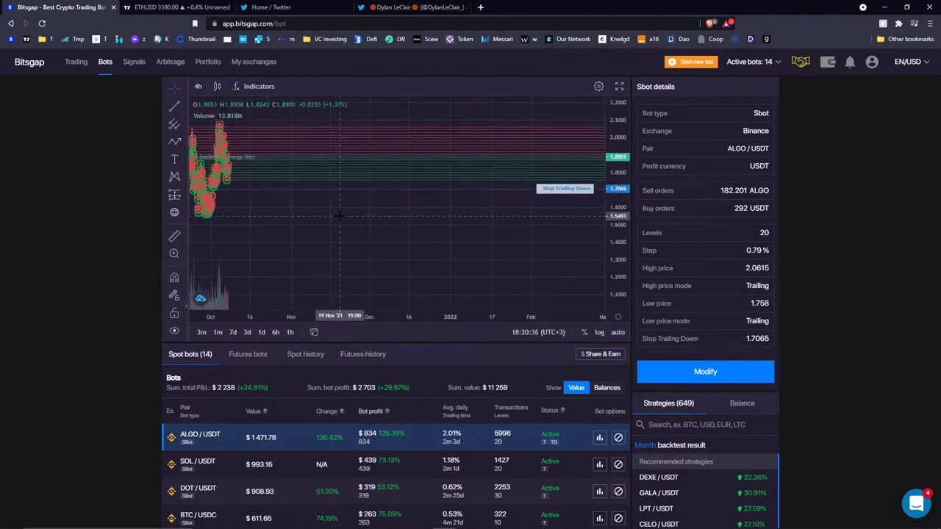
left_click_drag(386, 225, 566, 260)
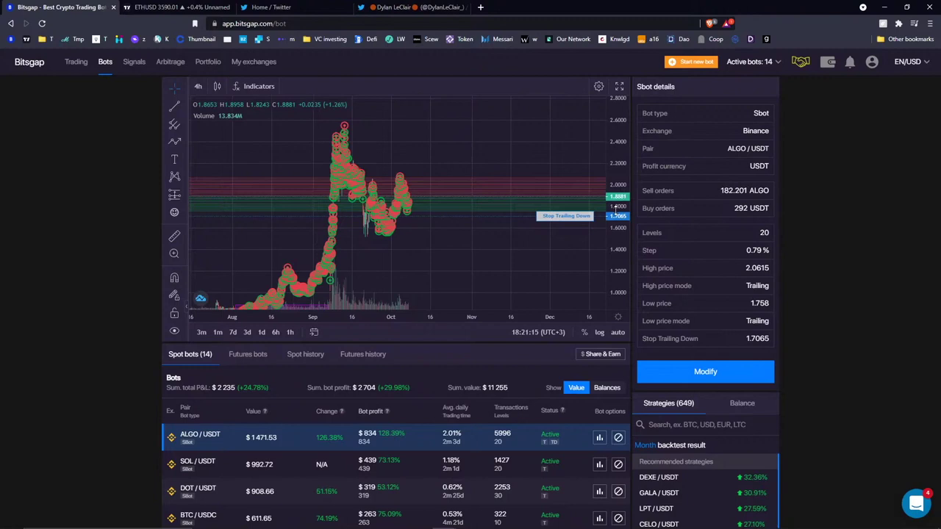
Highlight the ALGO / USDT bot's step percentage and compare it with the bot's profit in the list.
double_click(755, 251)
scroll(463, 397, "down", 3)
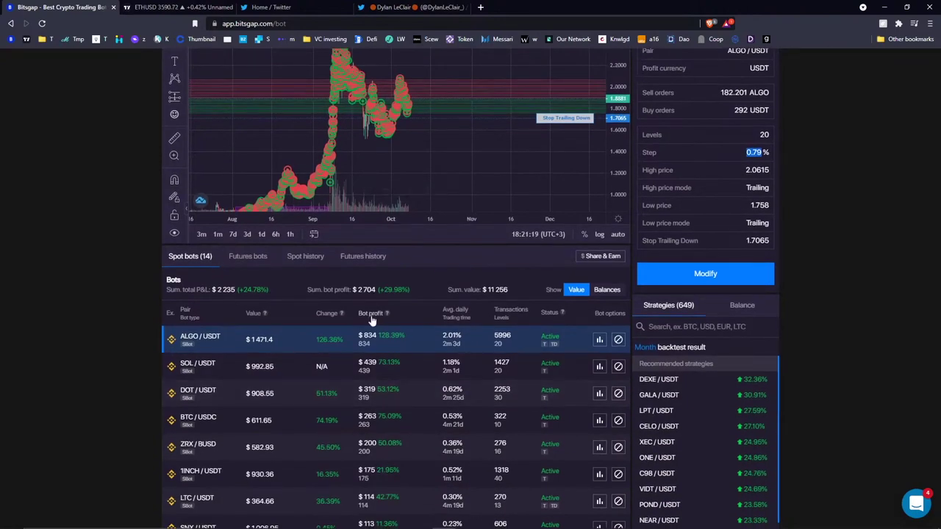
scroll(382, 323, "up", 2)
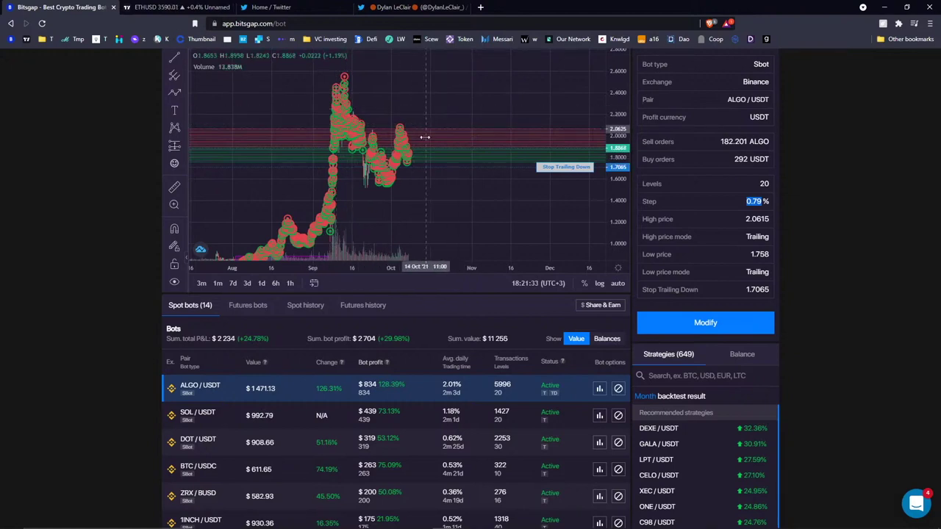
Highlight the ALGO / USDT bot's step and levels values and compare them with its trades and profit.
scroll(736, 211, "up", 1)
left_click(816, 247)
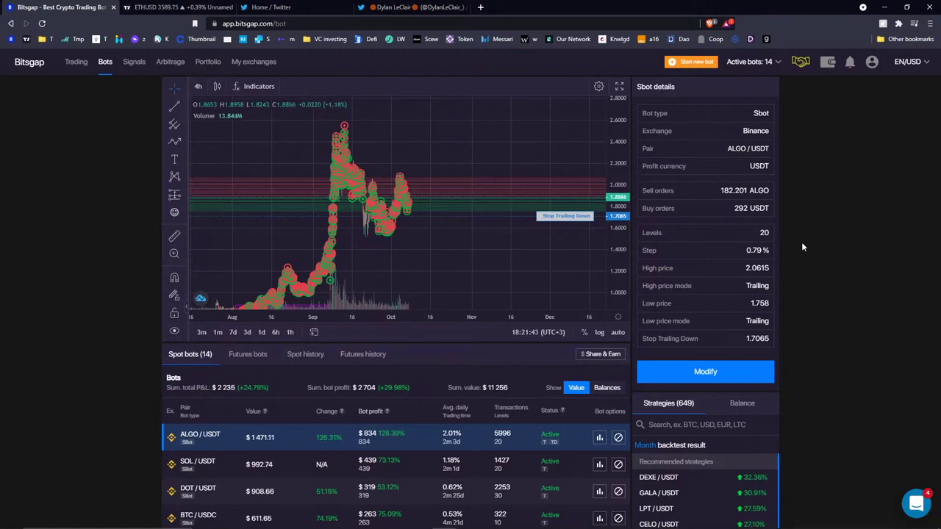
left_click_drag(744, 254, 772, 251)
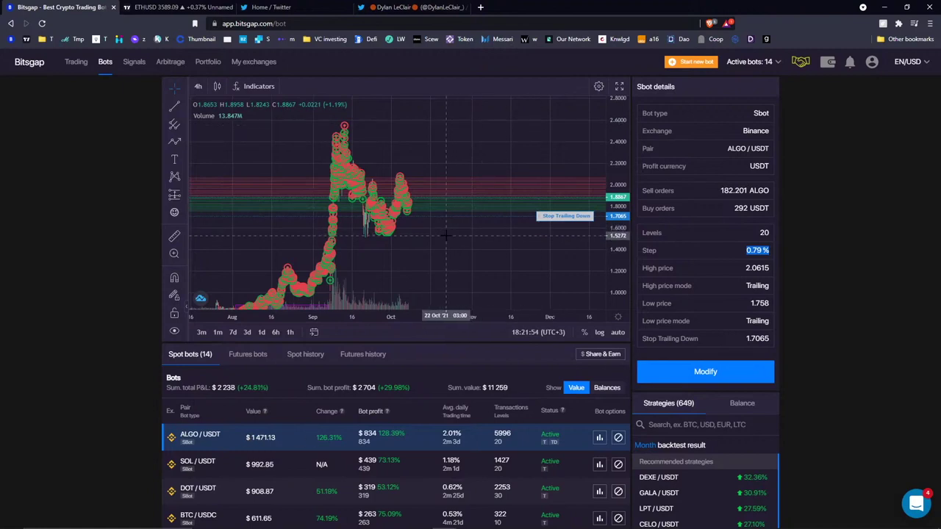
scroll(450, 231, "down", 3)
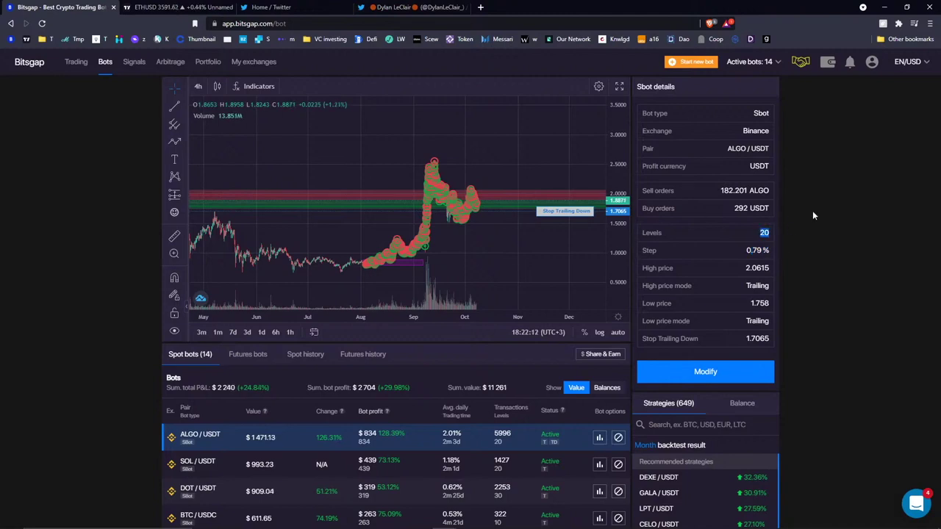
scroll(451, 406, "down", 1)
scroll(451, 406, "down", 2)
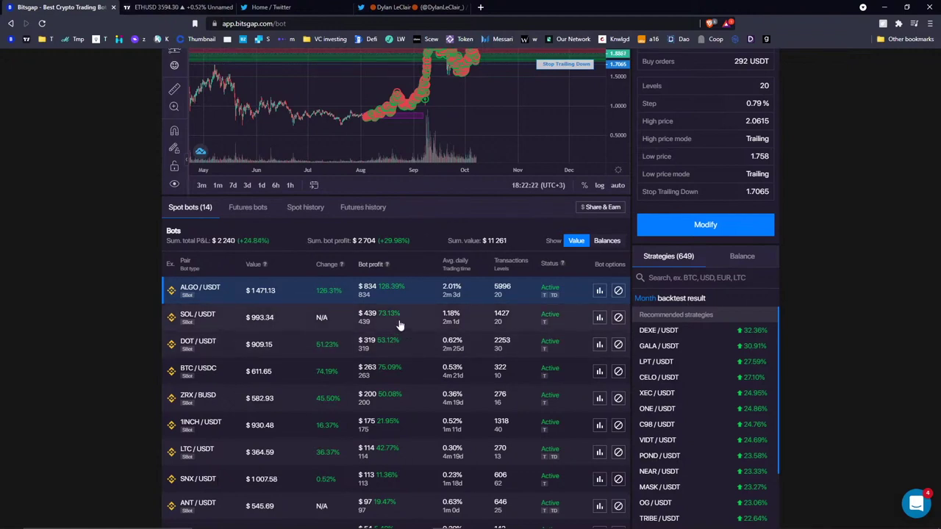
Select the SOL / USDT bot and highlight its step percentage and number of levels.
scroll(426, 321, "down", 2)
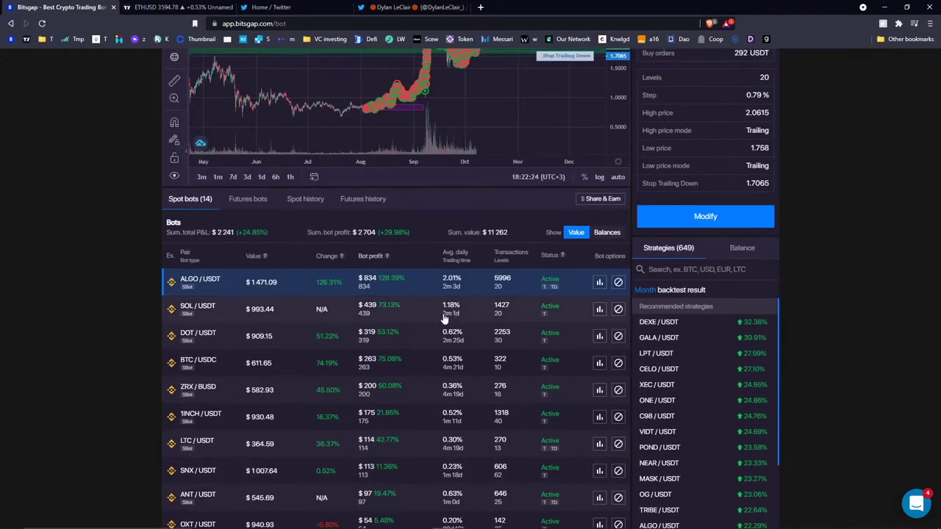
left_click(444, 318)
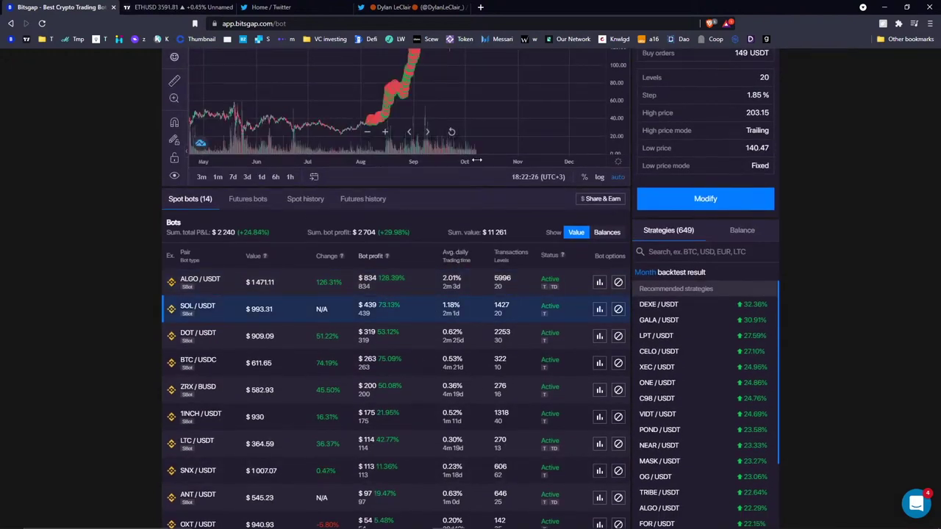
scroll(441, 281, "up", 1)
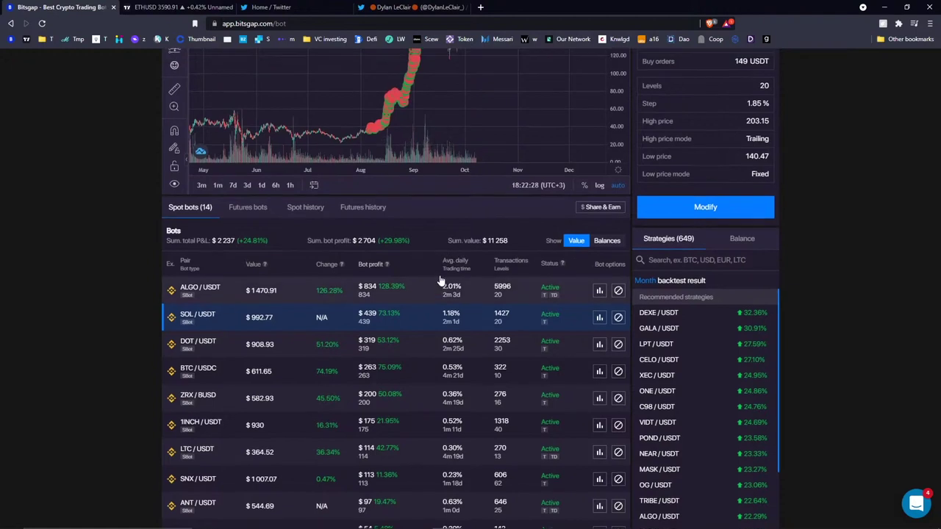
scroll(440, 281, "up", 2)
left_click_drag(747, 252, 825, 212)
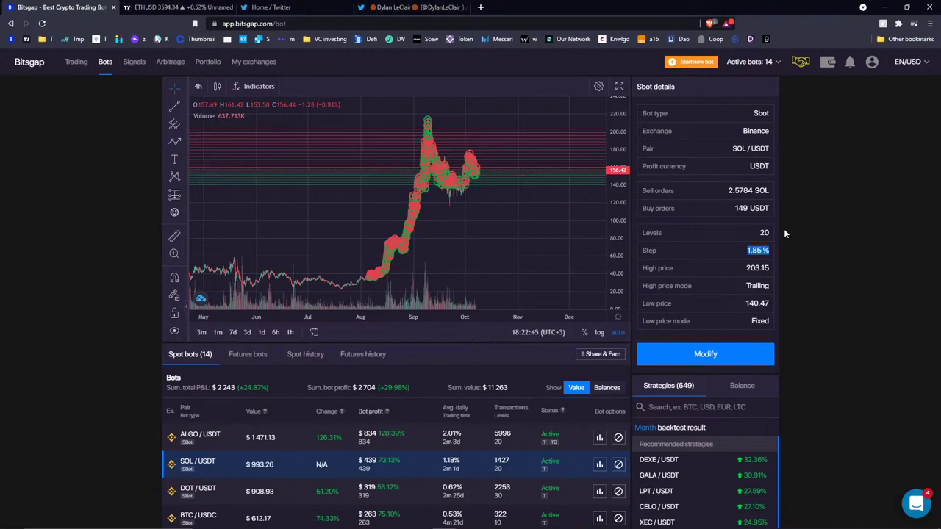
left_click(734, 245)
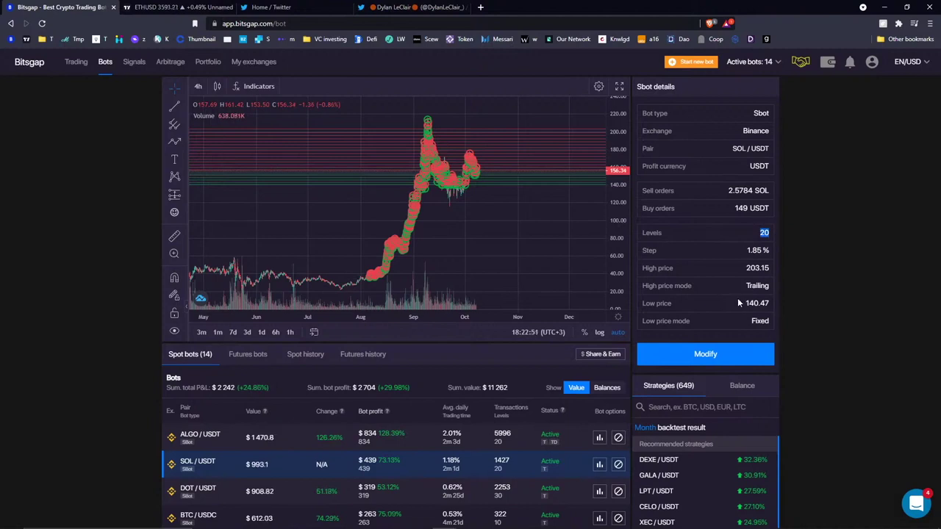
Modify the SOL / USDT bot by enabling Trailing Down with Stop Trailing Down at 129.63, and confirm the change.
left_click(705, 354)
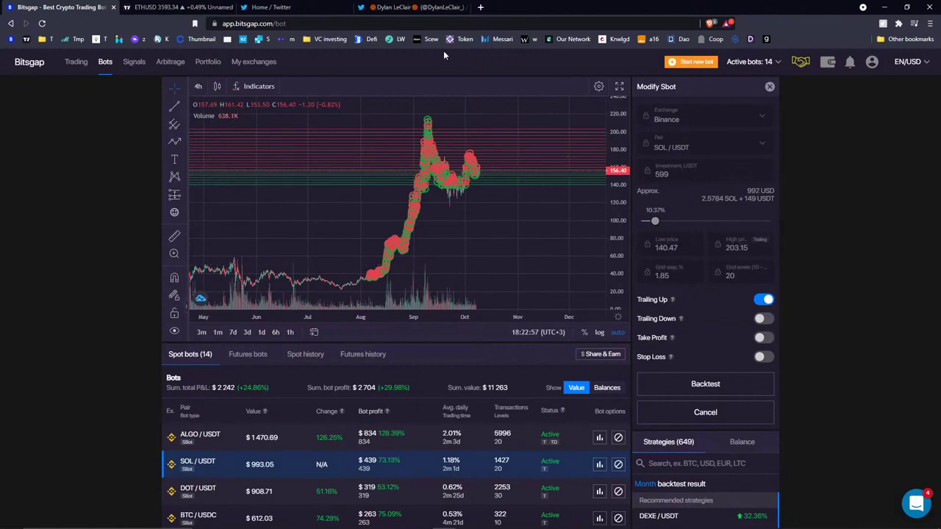
left_click(764, 318)
left_click_drag(545, 223, 545, 194)
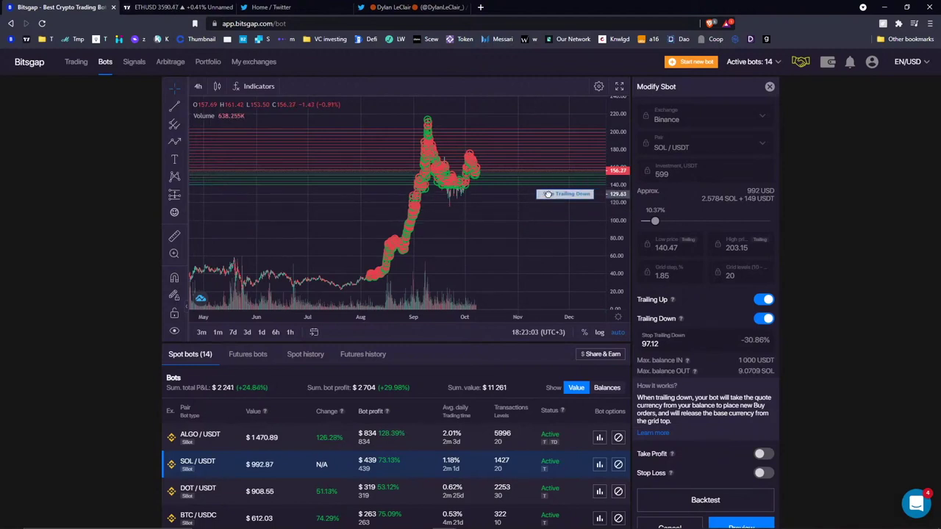
scroll(738, 447, "down", 1)
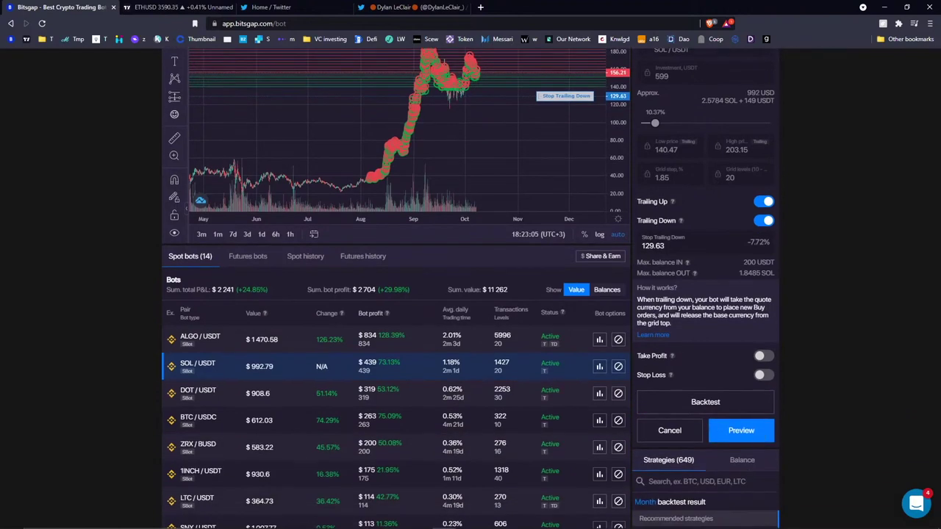
left_click(760, 432)
left_click(740, 278)
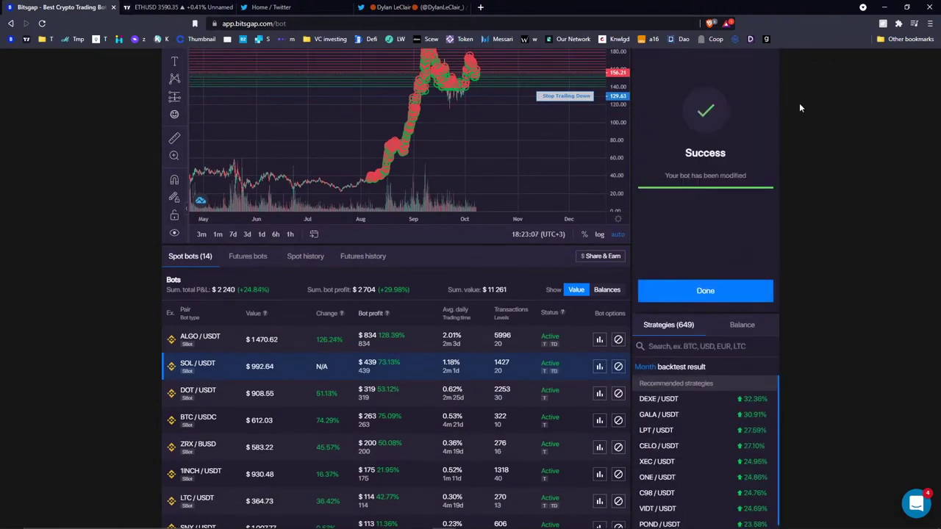
left_click(702, 290)
Examine the SOL / USDT bot's September price dips against its lower grid limit and Stop Trailing Down level.
scroll(611, 108, "up", 5)
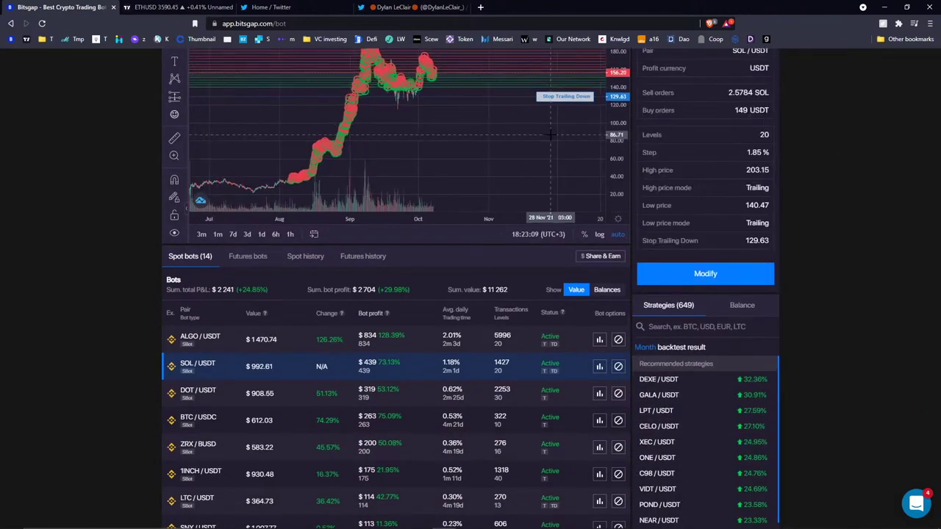
left_click_drag(331, 167, 363, 168)
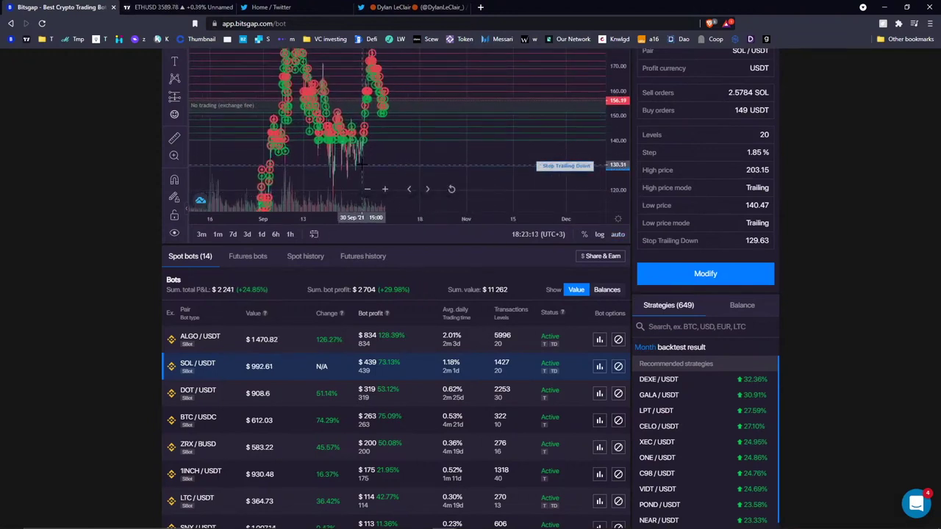
scroll(197, 96, "up", 1)
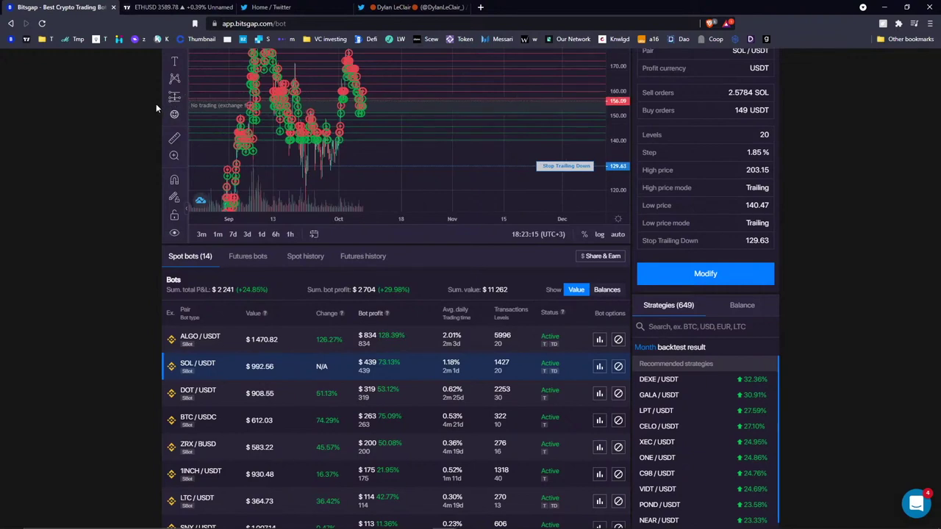
left_click_drag(423, 154, 613, 130)
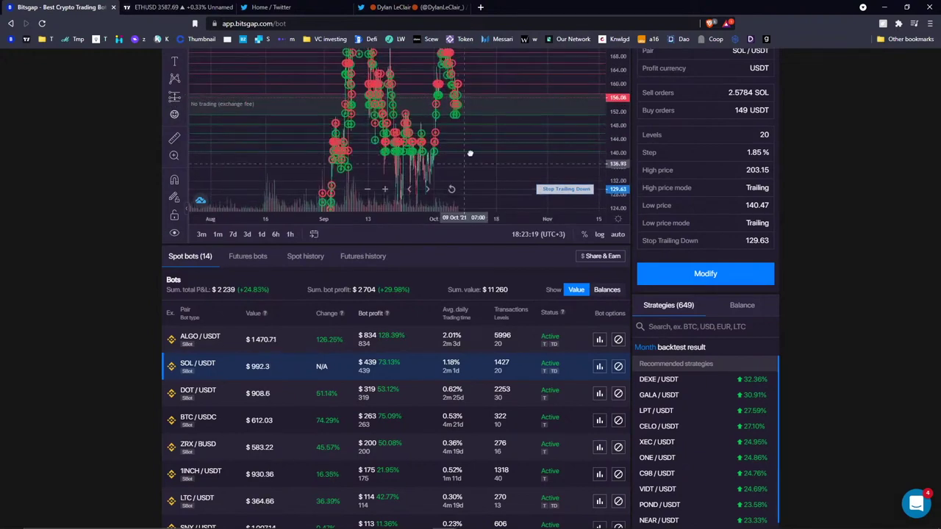
left_click_drag(470, 153, 426, 140)
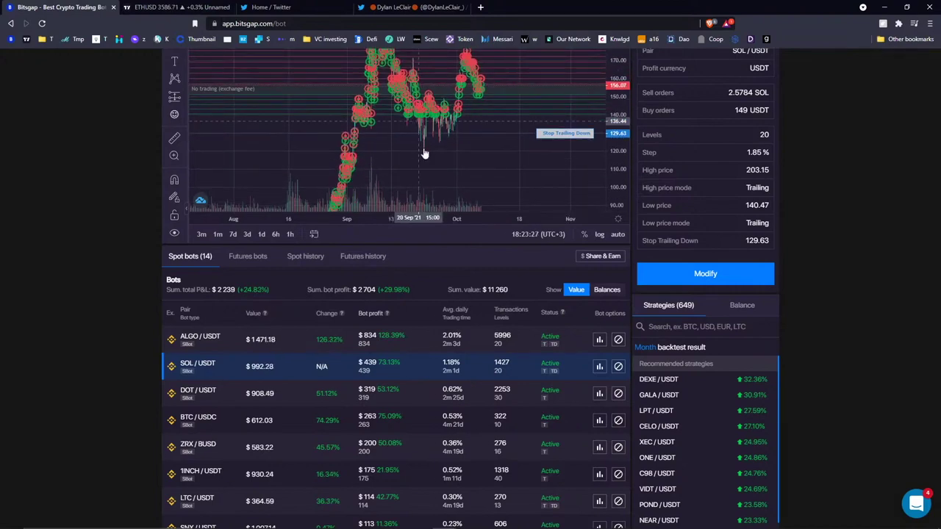
scroll(418, 144, "down", 4)
scroll(408, 293, "up", 1)
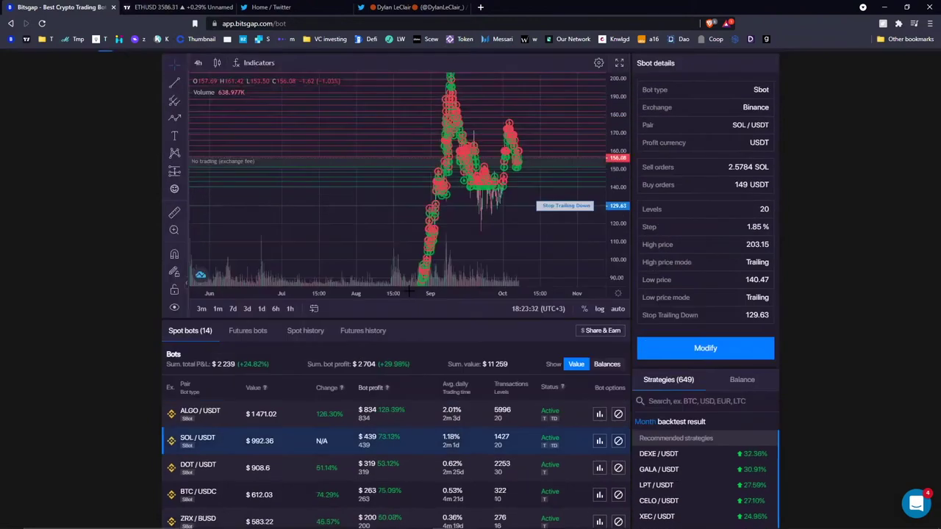
scroll(408, 292, "up", 1)
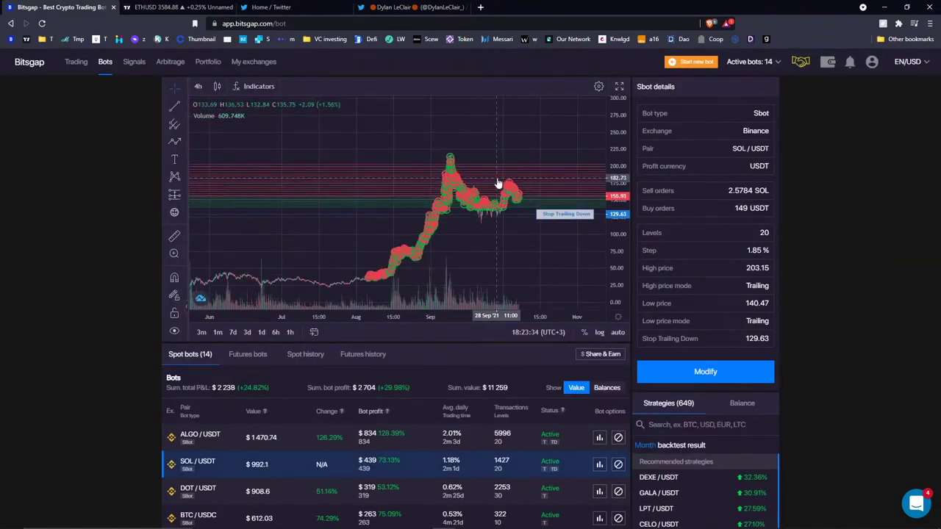
Examine the SOL / USDT bot's full price rise since August and the September drop below its grid.
scroll(498, 183, "down", 3)
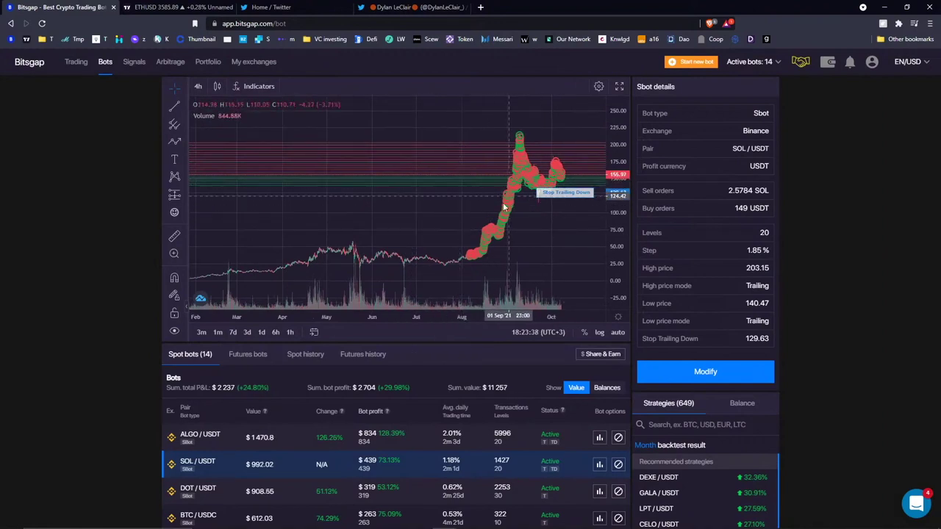
left_click_drag(434, 213, 351, 211)
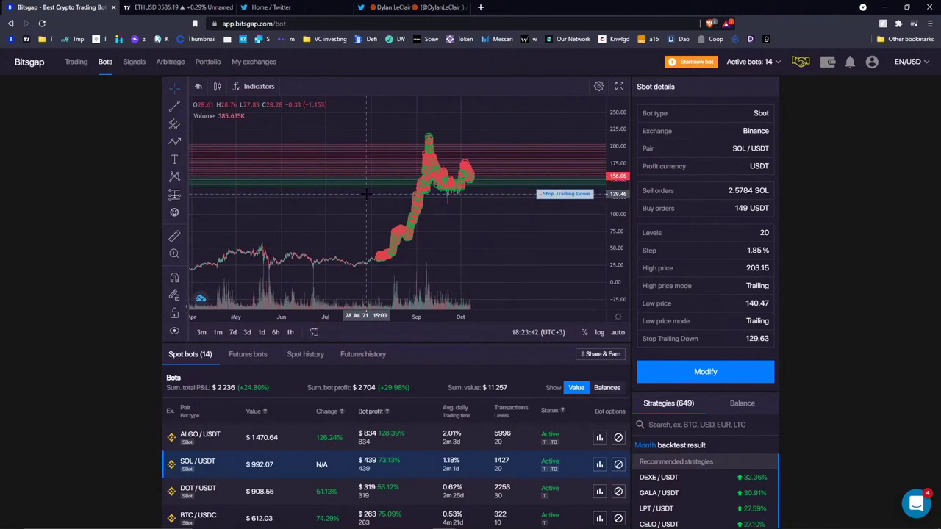
left_click_drag(619, 264, 585, 152)
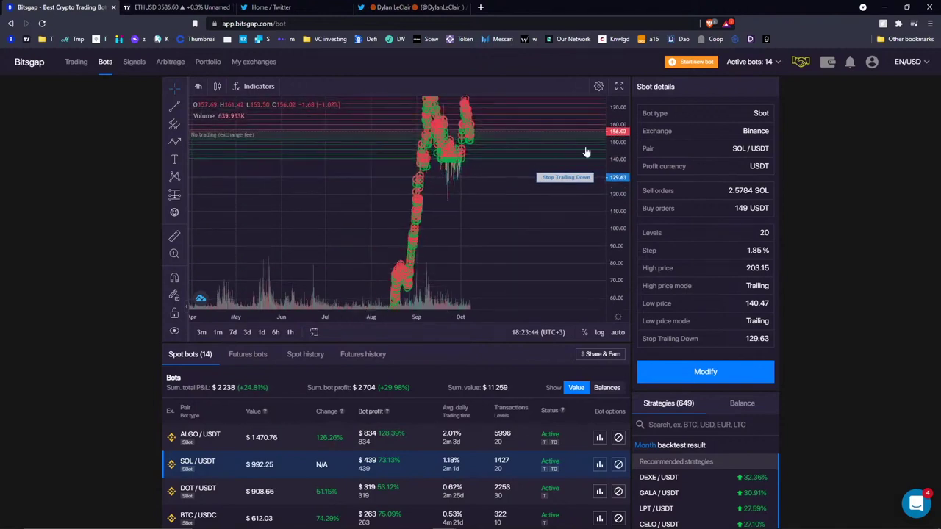
scroll(586, 152, "up", 5)
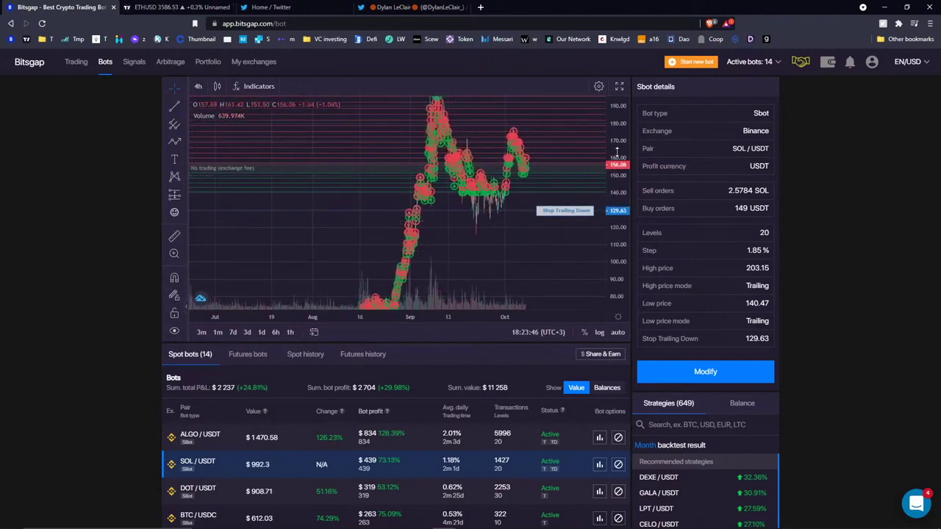
left_click_drag(518, 249, 471, 248)
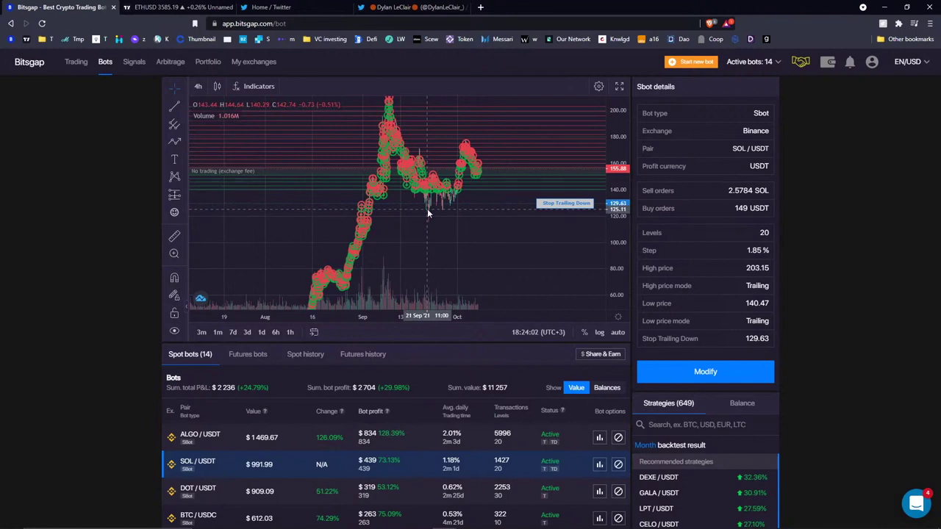
Select the DOT / USDT bot, highlight its step percentage, and examine its grid and trades on the chart.
scroll(452, 343, "down", 2)
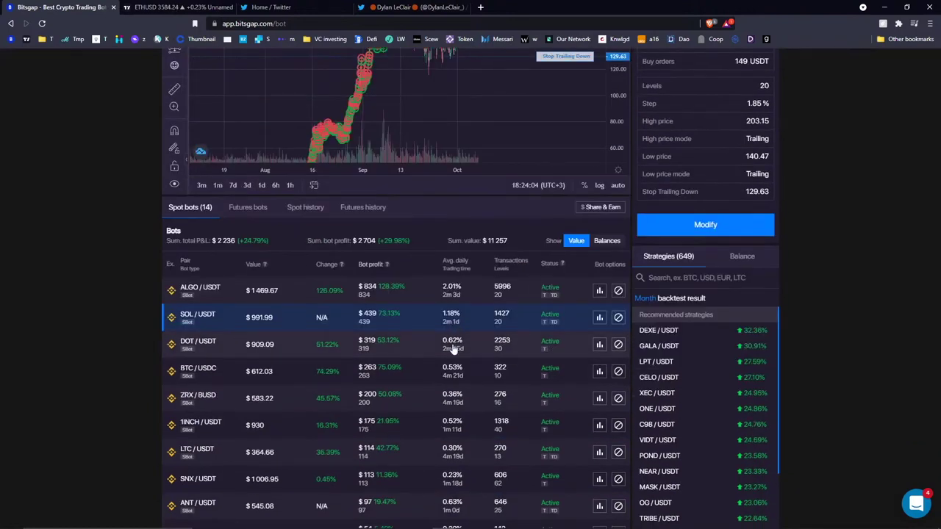
left_click(452, 347)
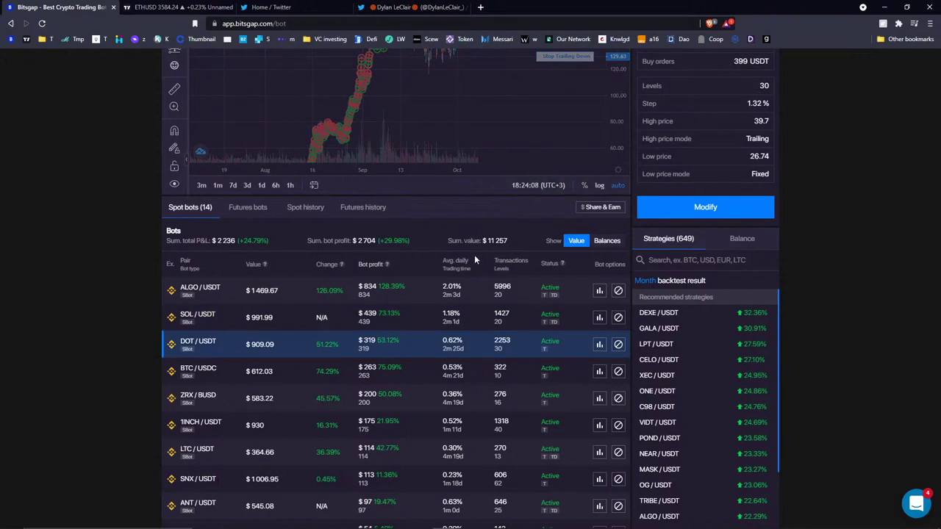
scroll(475, 258, "up", 2)
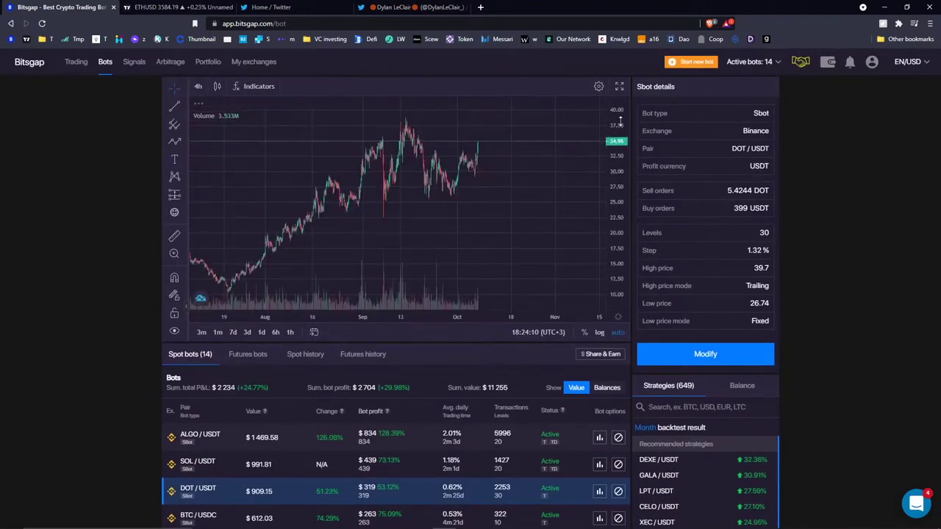
scroll(449, 415, "down", 1)
scroll(441, 400, "up", 1)
scroll(498, 442, "down", 2)
scroll(479, 317, "up", 1)
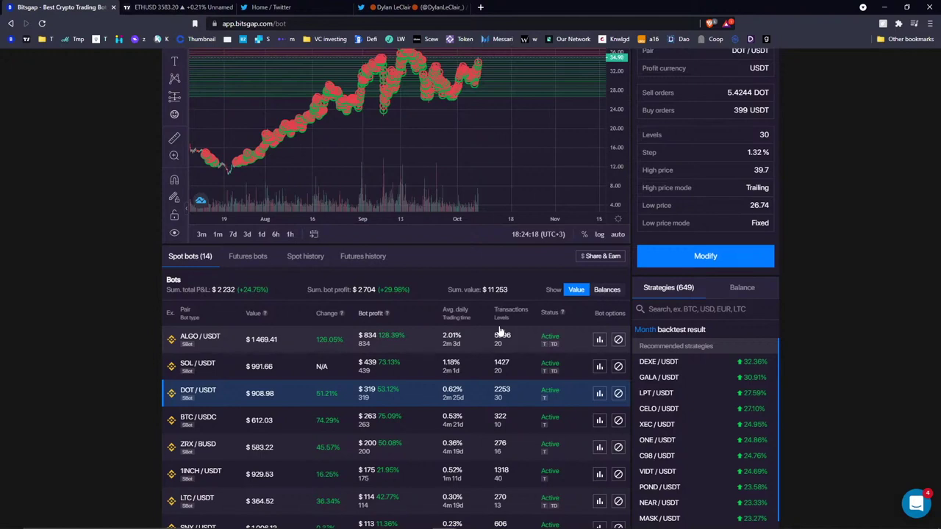
scroll(500, 331, "up", 2)
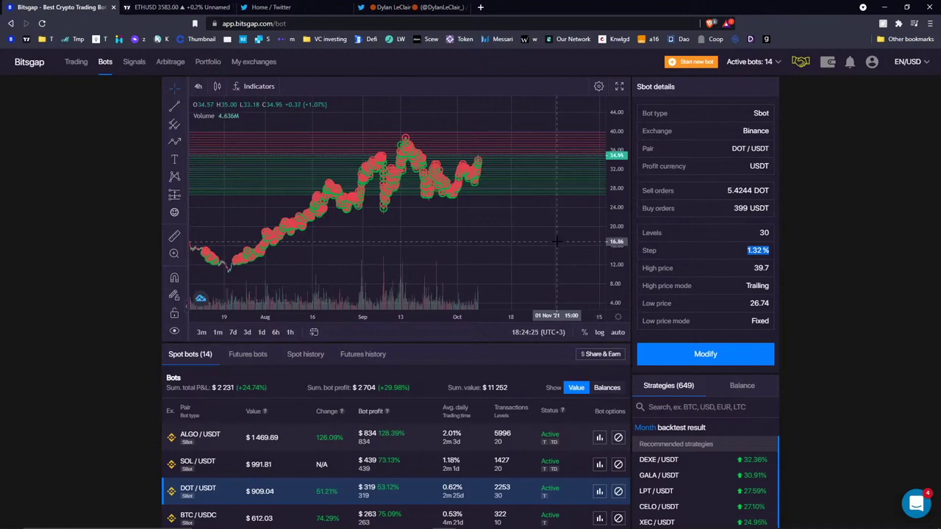
scroll(559, 246, "down", 1)
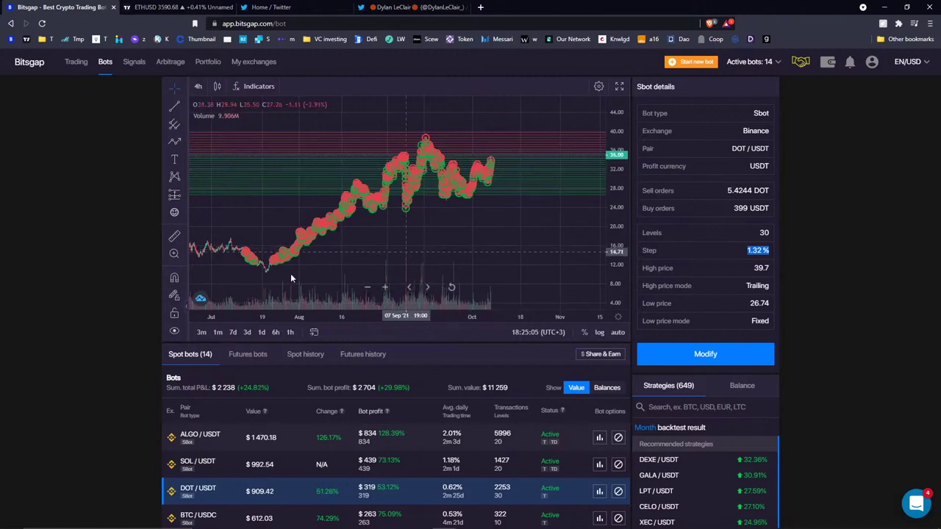
Draw a rectangle around the DOT / USDT bot's rise from about 12.45 to 27.64, 20 Jul to 24 Aug '21.
left_click_drag(353, 276, 387, 276)
left_click(176, 142)
left_click(371, 213)
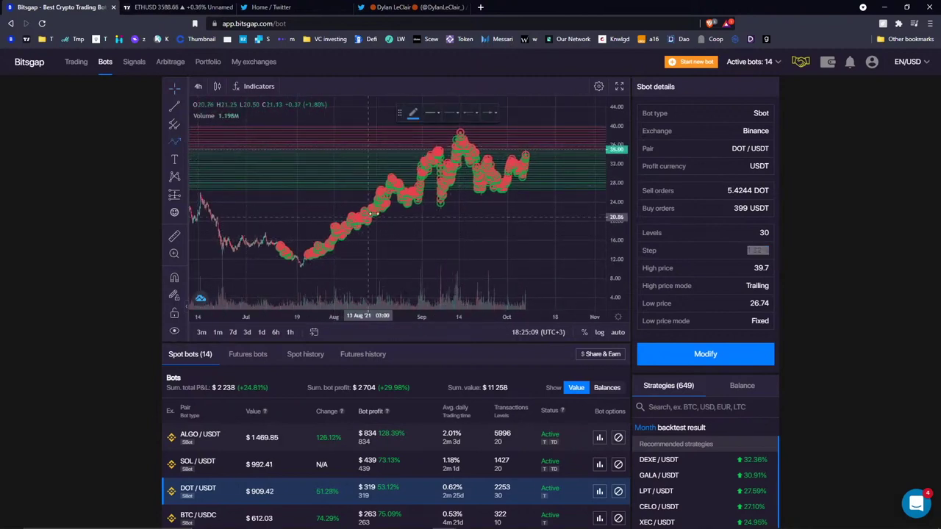
left_click(184, 138)
left_click(210, 159)
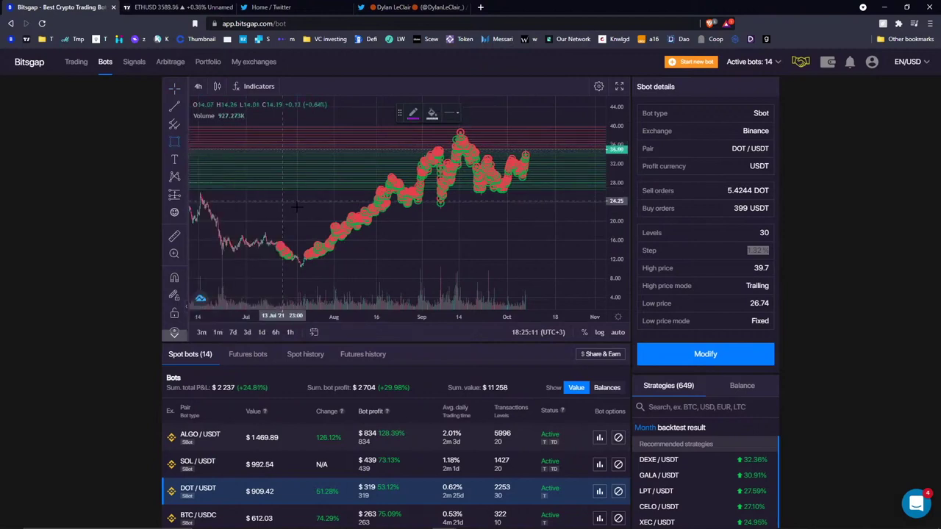
left_click_drag(301, 185, 400, 258)
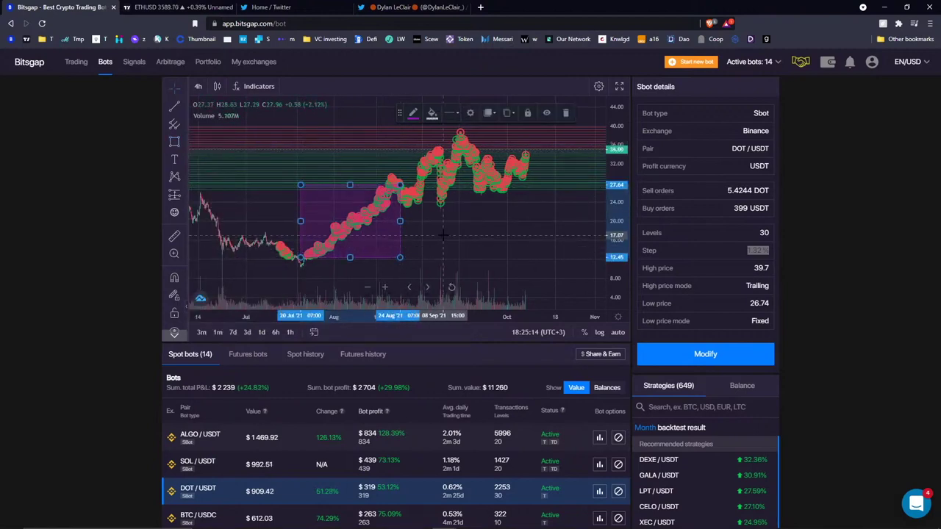
Draw a second rectangle around the DOT / USDT sideways range from about 23.53 to 39.33, 22 Aug to 13 Oct '21.
left_click(396, 131)
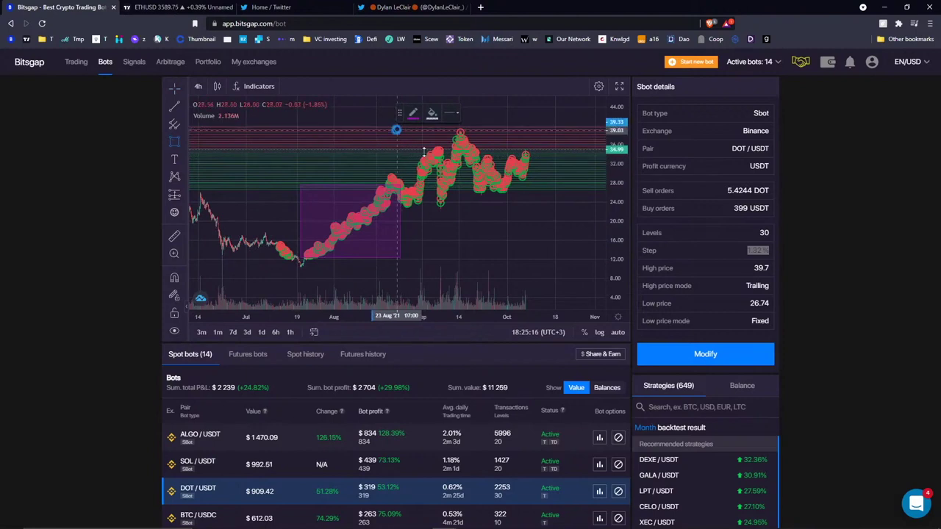
left_click(542, 209)
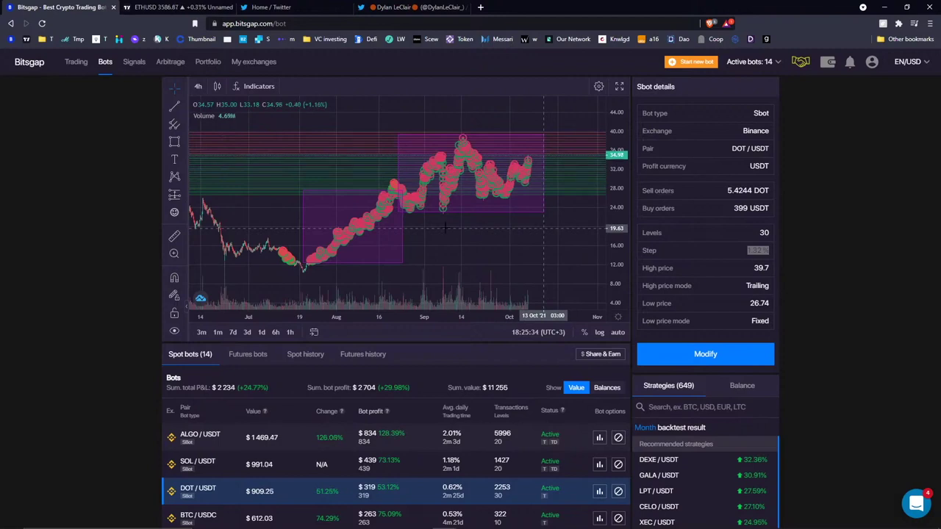
mouse_move(471, 212)
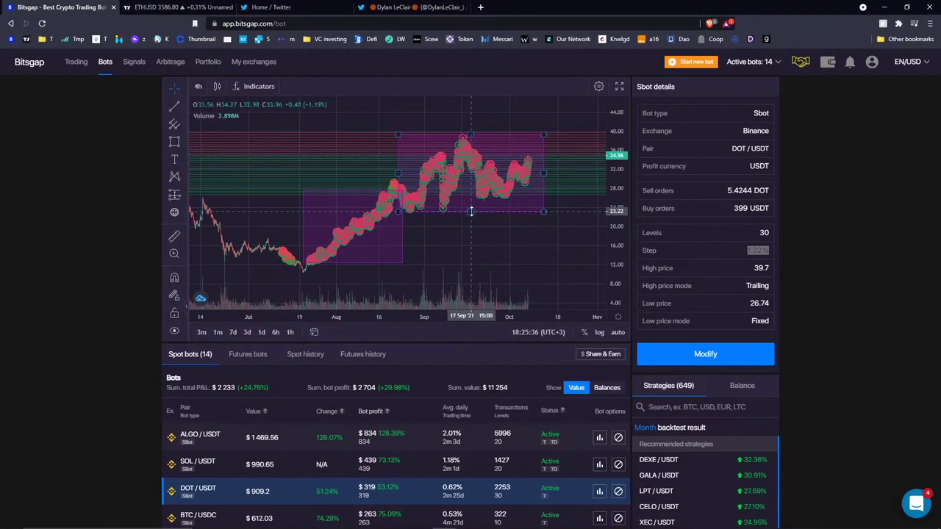
left_click_drag(470, 212, 470, 210)
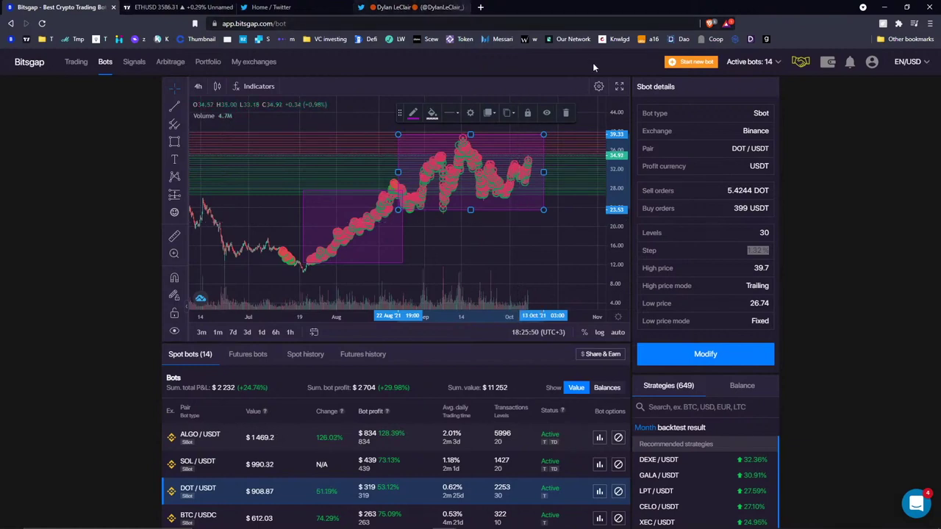
Remove all drawings from the DOT / USDT bot's chart.
right_click(544, 125)
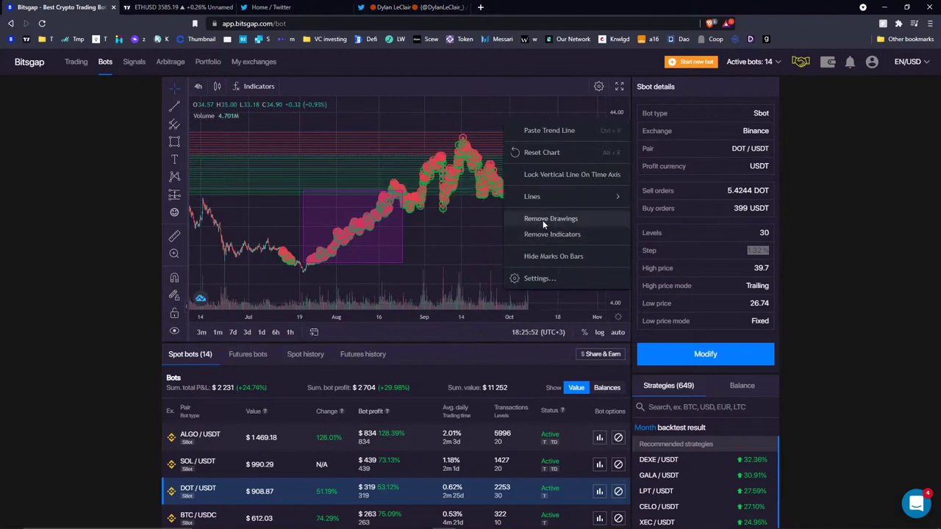
left_click(548, 219)
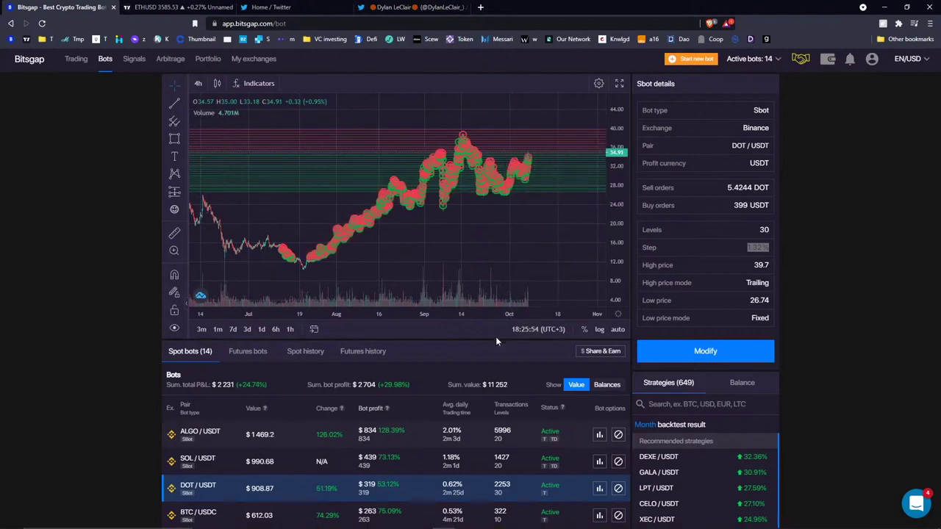
scroll(495, 337, "down", 4)
scroll(805, 250, "up", 4)
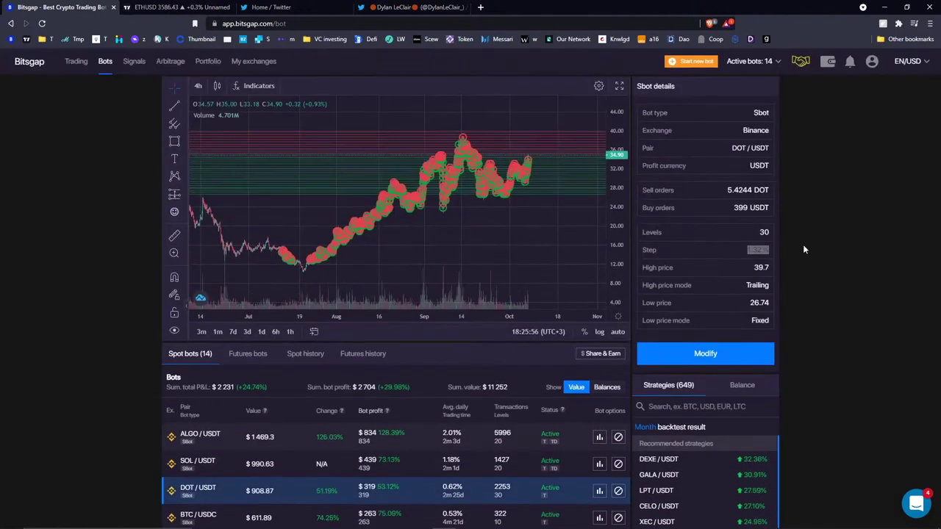
Check the account's coin balances in trades and available, then return to the recommended strategies.
left_click(744, 387)
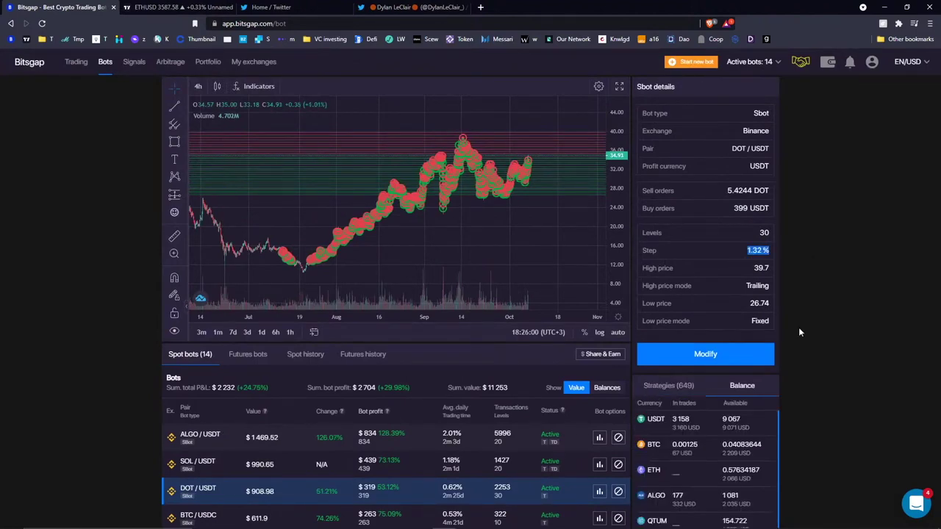
scroll(867, 196, "down", 1)
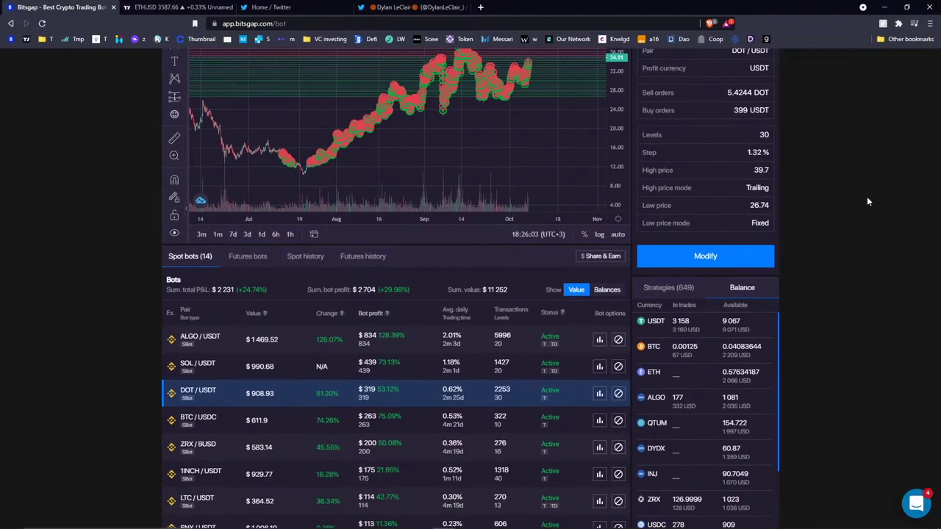
left_click(653, 288)
Select the ALGO / USDT bot and begin setting up a new Sbot for that pair.
left_click(559, 337)
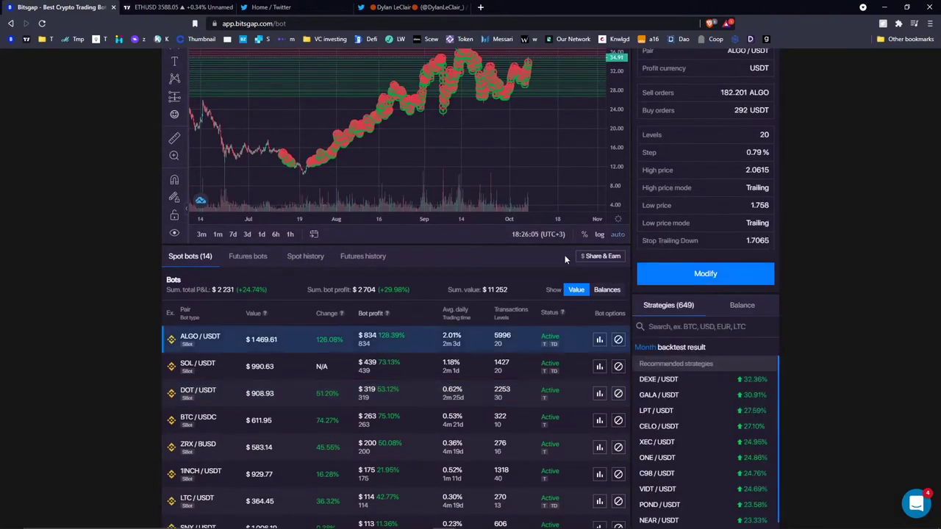
scroll(565, 255, "up", 1)
left_click(693, 62)
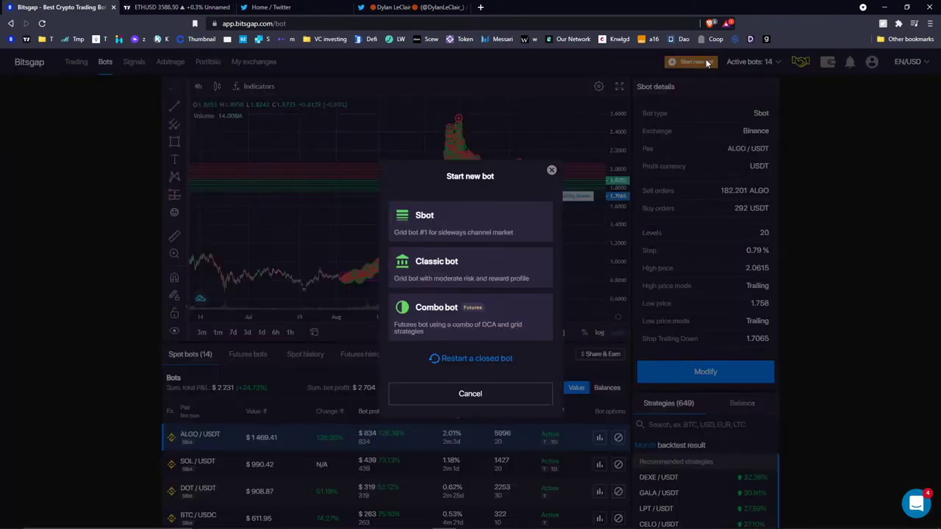
left_click(463, 231)
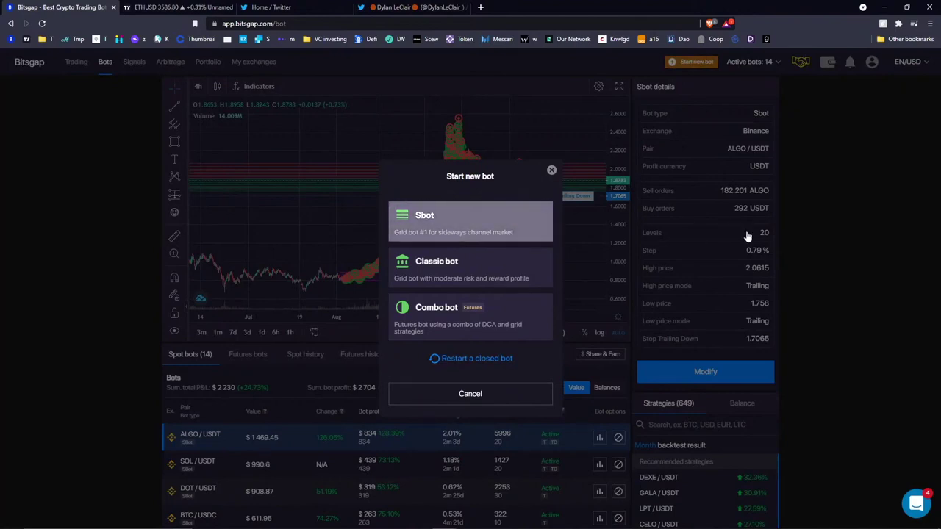
Set the new ALGO / USDT grid's low price to 1.4905 and high price to 2.45 on the chart.
scroll(410, 220, "down", 10)
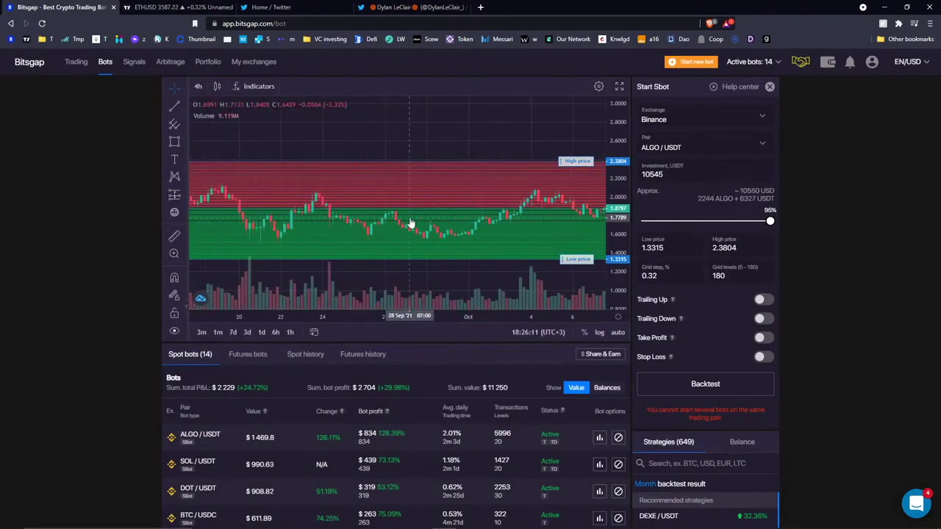
left_click_drag(536, 221, 457, 222)
left_click_drag(576, 253, 576, 252)
left_click_drag(577, 169, 577, 163)
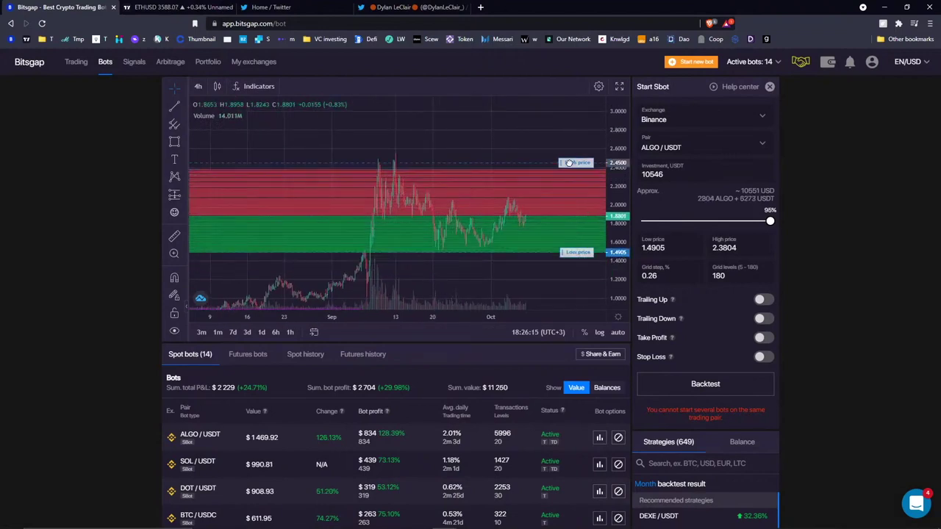
Set the new ALGO / USDT bot's grid levels to 50 and its investment to 10000 USDT.
left_click_drag(744, 279, 697, 274)
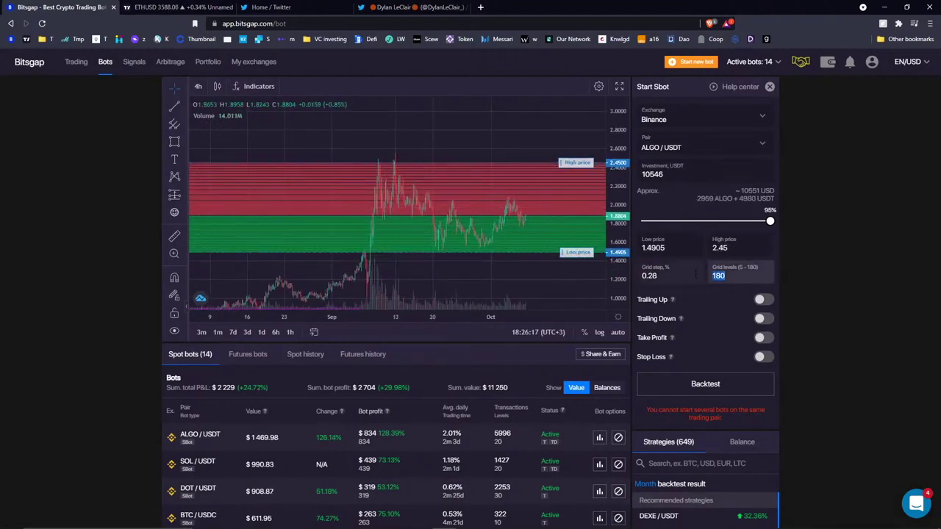
type("50")
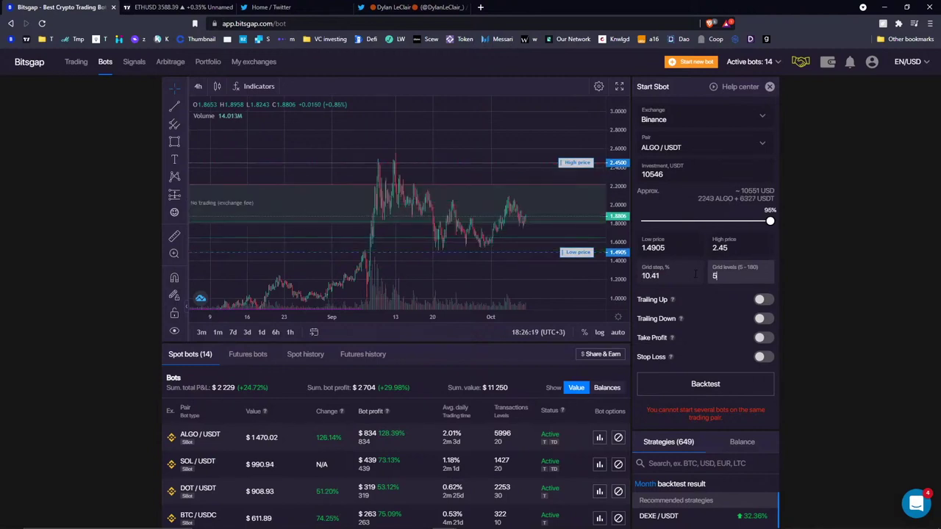
double_click(658, 179)
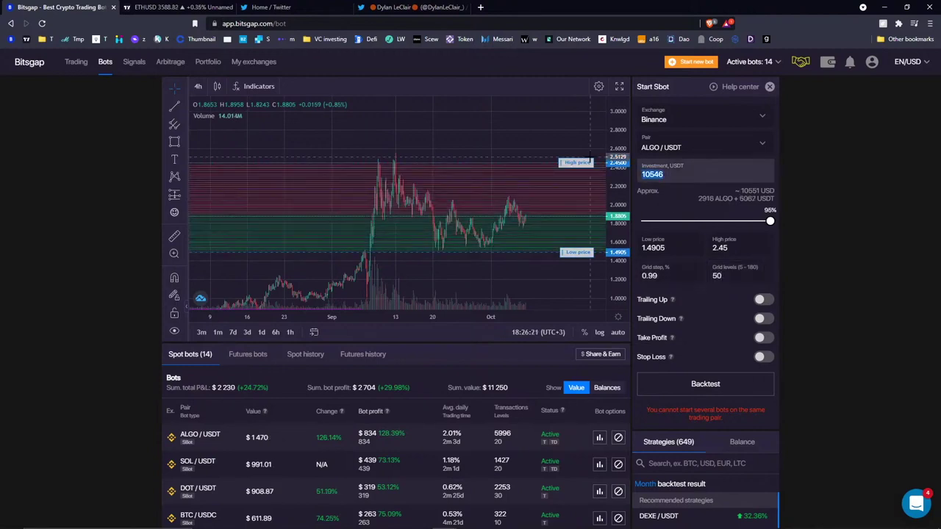
type("1000")
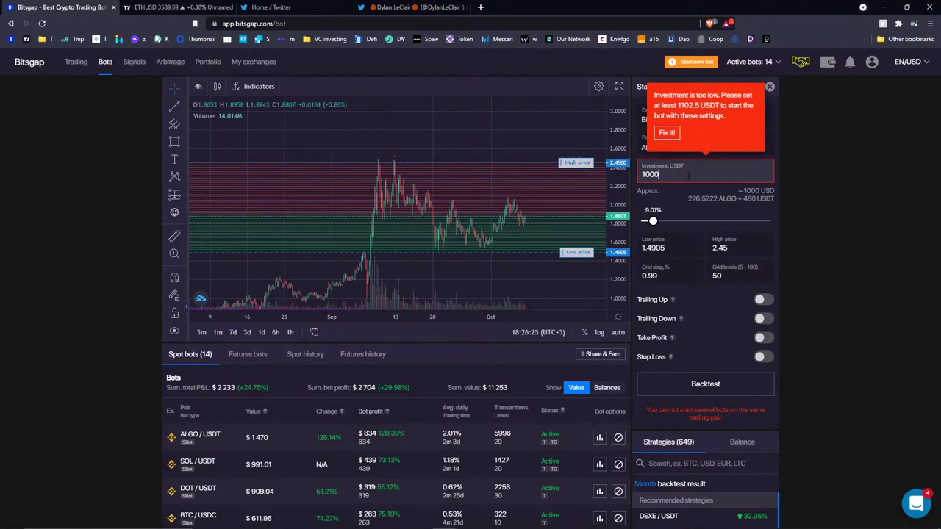
type("0")
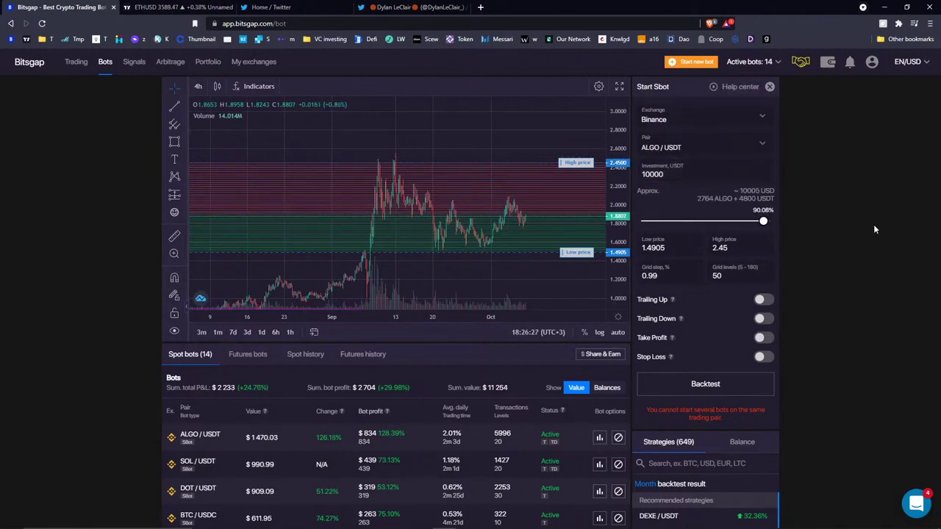
Backtest the 50-level ALGO / USDT grid and examine its simulated trades over the whole date range.
left_click(705, 384)
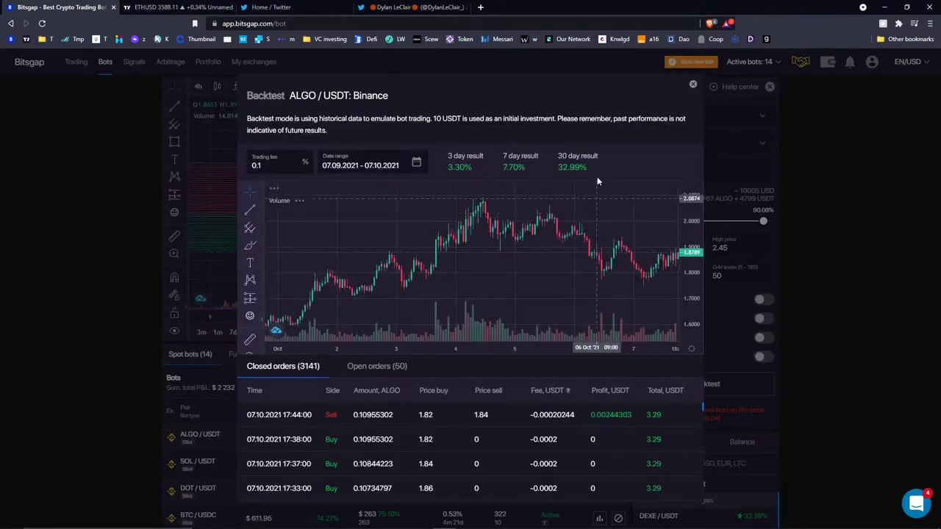
scroll(598, 210, "down", 5)
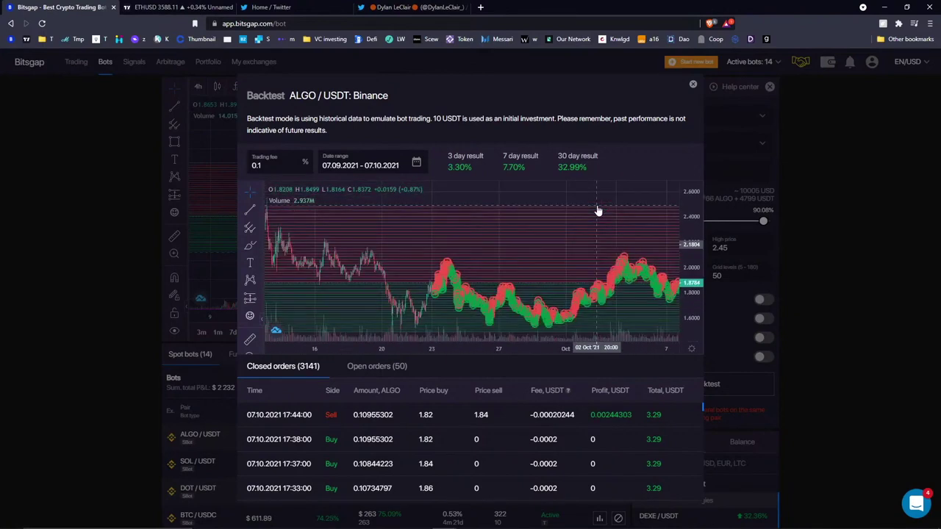
scroll(598, 210, "down", 5)
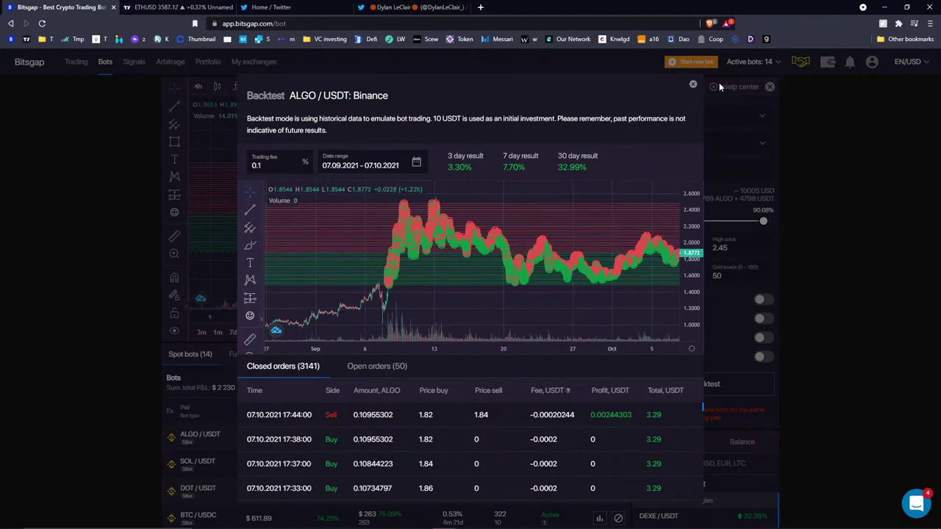
left_click(693, 87)
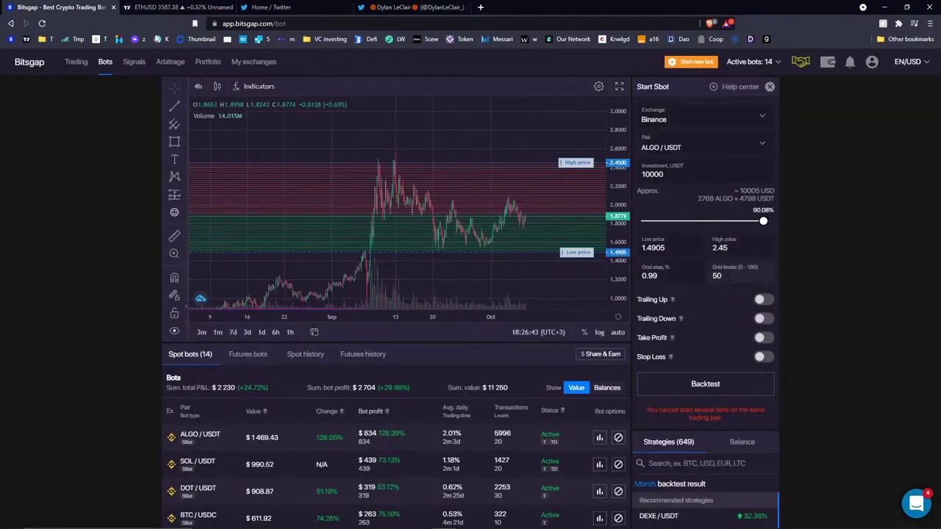
Reopen the ALGO / USDT backtest, highlight its 30 day result, and compare it with the running ALGO / USDT bot's statistics.
left_click(710, 384)
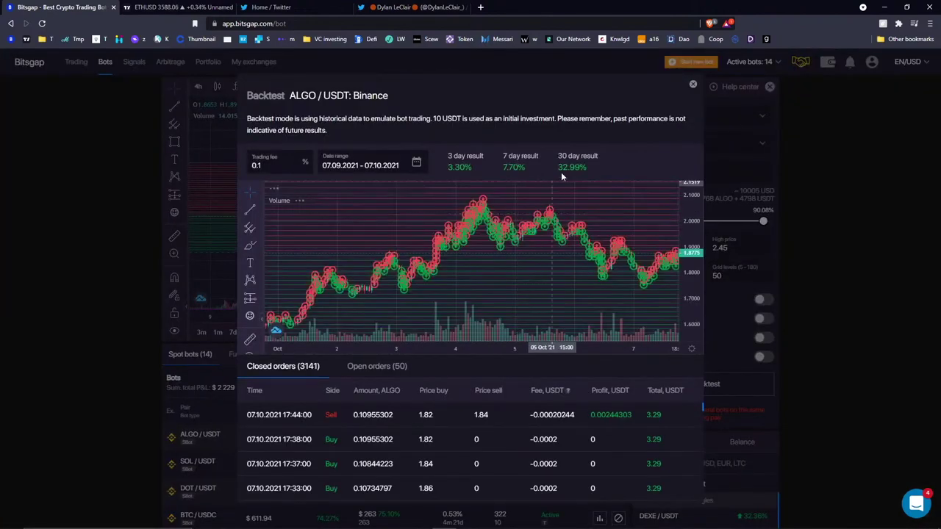
left_click_drag(557, 168, 593, 170)
scroll(584, 218, "down", 5)
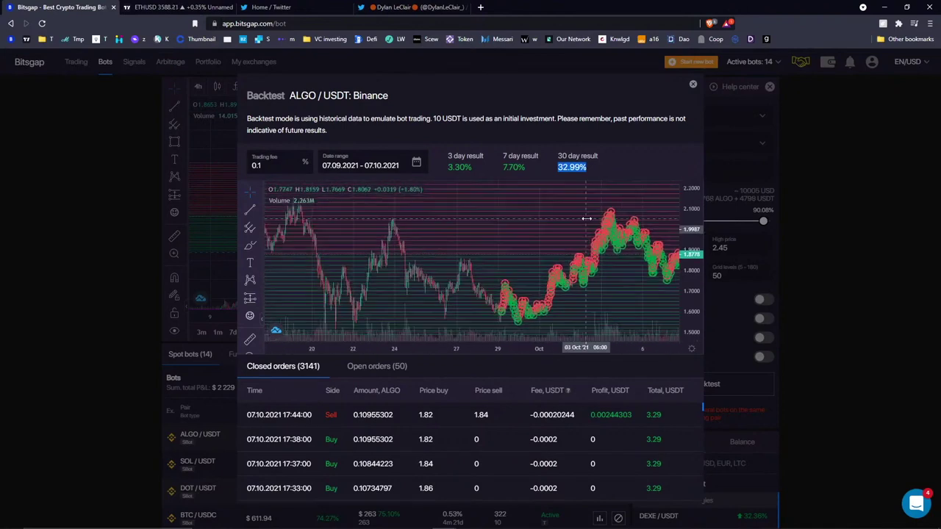
left_click(693, 86)
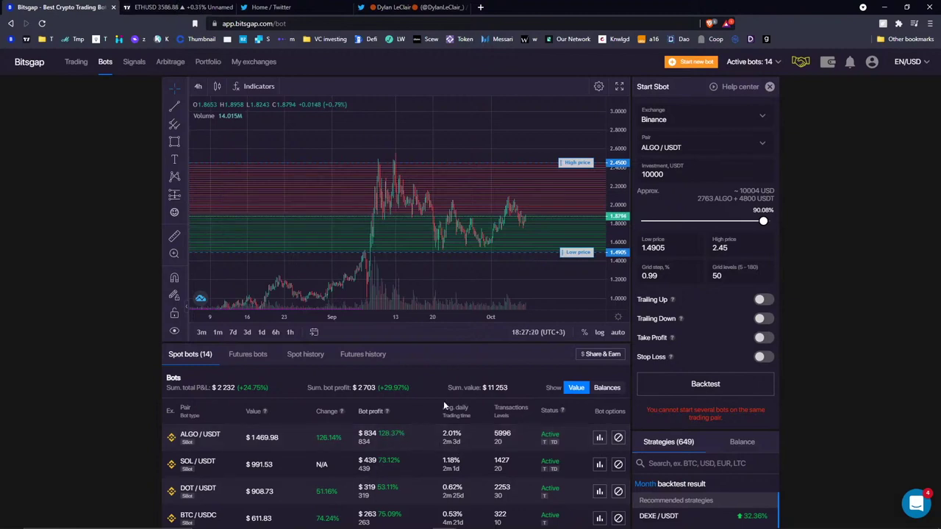
left_click(600, 439)
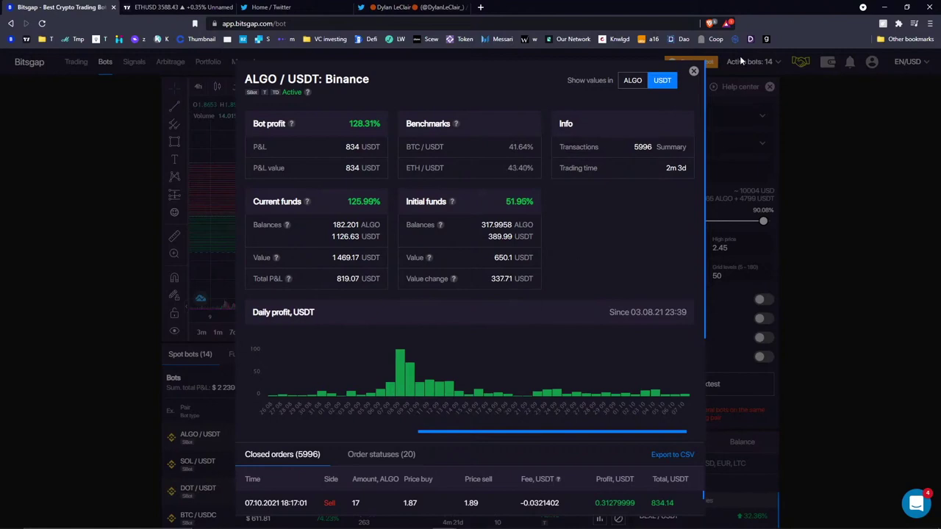
left_click(693, 71)
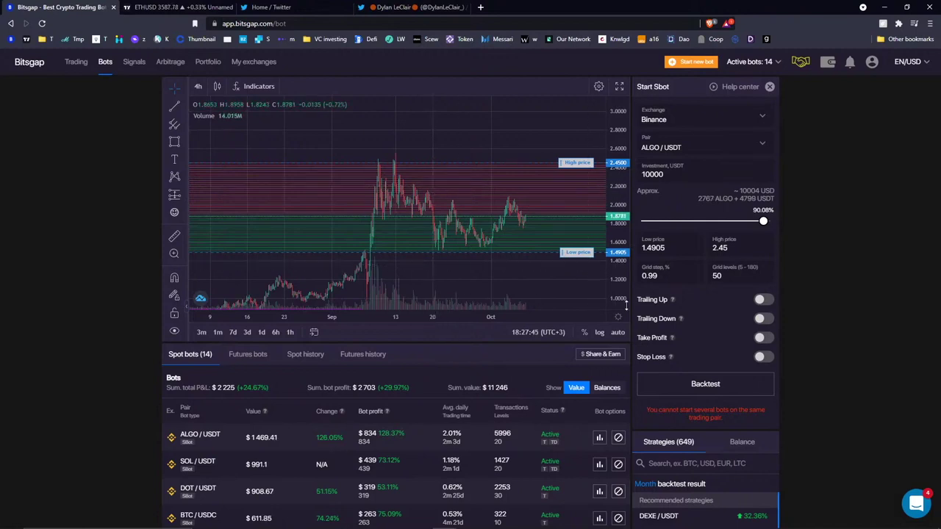
Backtest the ALGO / USDT settings again and examine all simulated trades since early September against the grid.
left_click(706, 385)
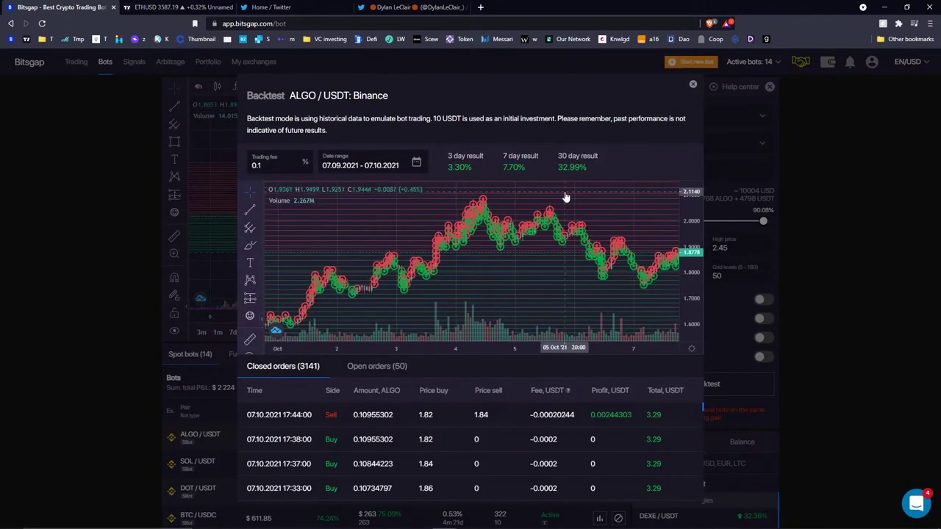
scroll(564, 187, "down", 5)
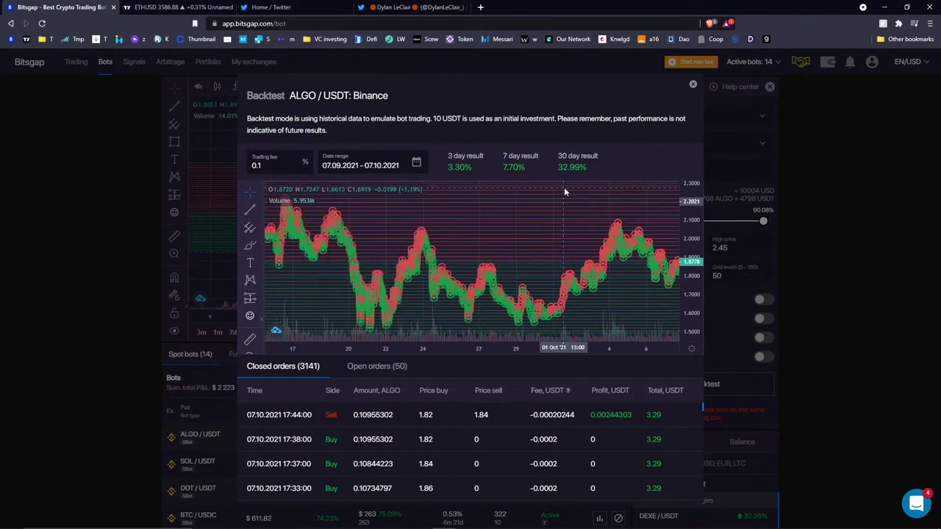
scroll(564, 186, "down", 4)
scroll(564, 187, "down", 1)
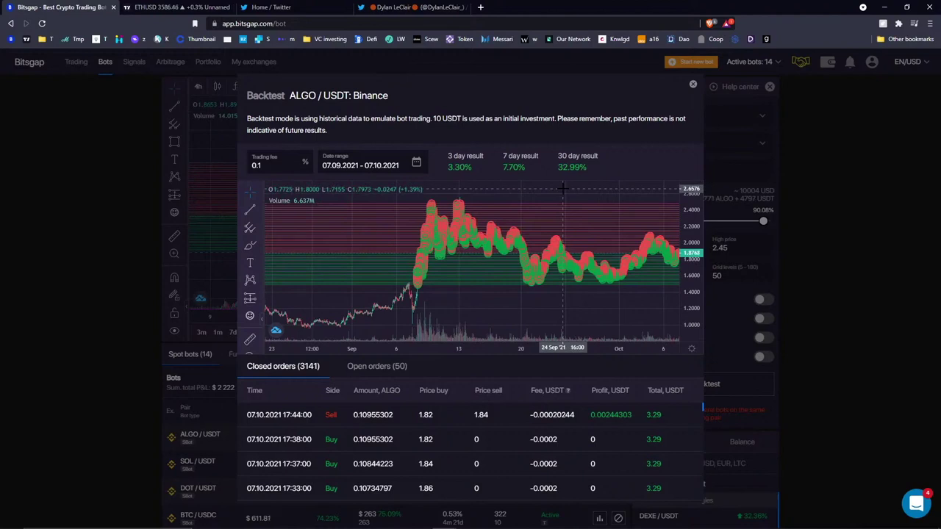
Sketch a freehand future price path after 8 Oct '21 on the backtest chart, swinging across the grid, and close the backtest.
left_click_drag(536, 193, 378, 218)
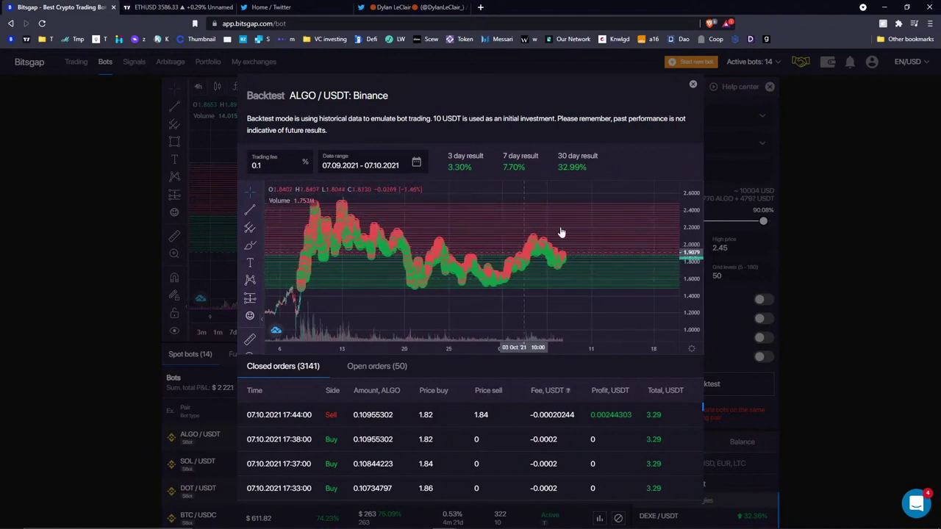
scroll(561, 233, "down", 3)
left_click_drag(498, 206, 380, 217)
left_click(250, 245)
left_click(487, 257)
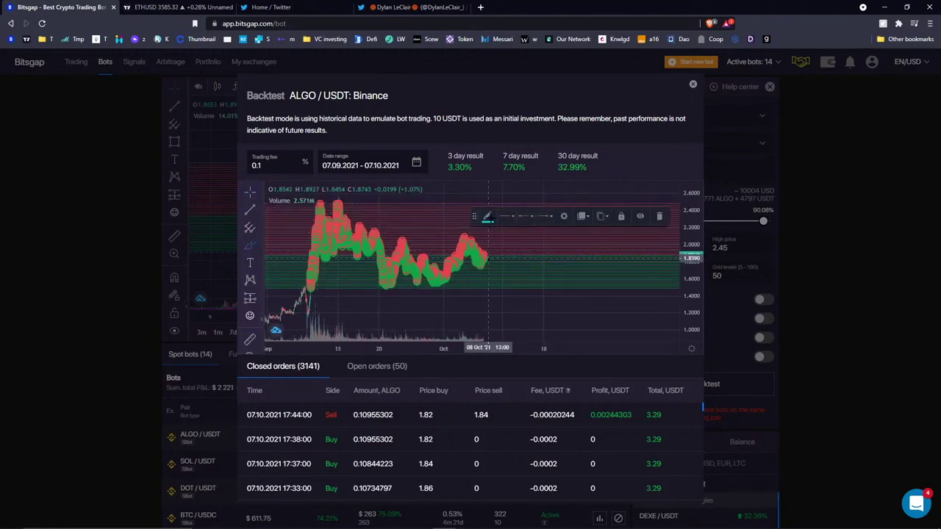
mouse_move(506, 202)
left_mouse_down()
mouse_move(584, 259)
mouse_move(595, 291)
mouse_move(610, 259)
mouse_move(623, 283)
mouse_move(668, 290)
mouse_move(674, 242)
left_mouse_up()
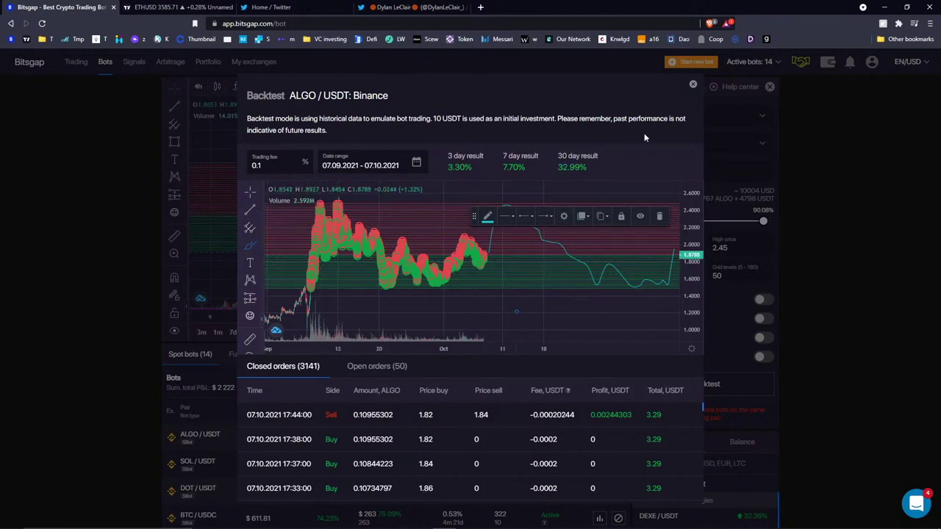
left_click(692, 83)
Set the new ALGO / USDT bot's grid levels to 20.
left_click(660, 276)
key("Tab")
type("20")
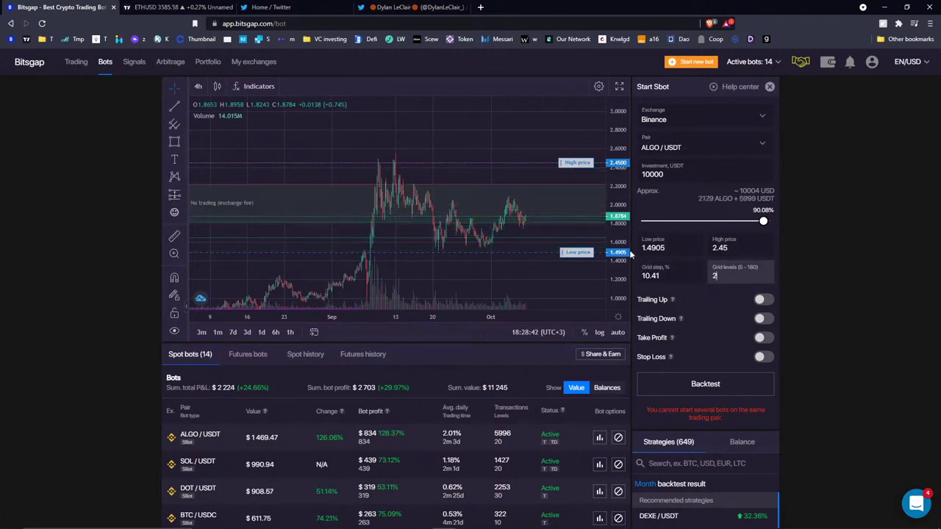
Backtest the ALGO / USDT grid with 20 levels, close the result, and set the grid levels to 150.
left_click(737, 385)
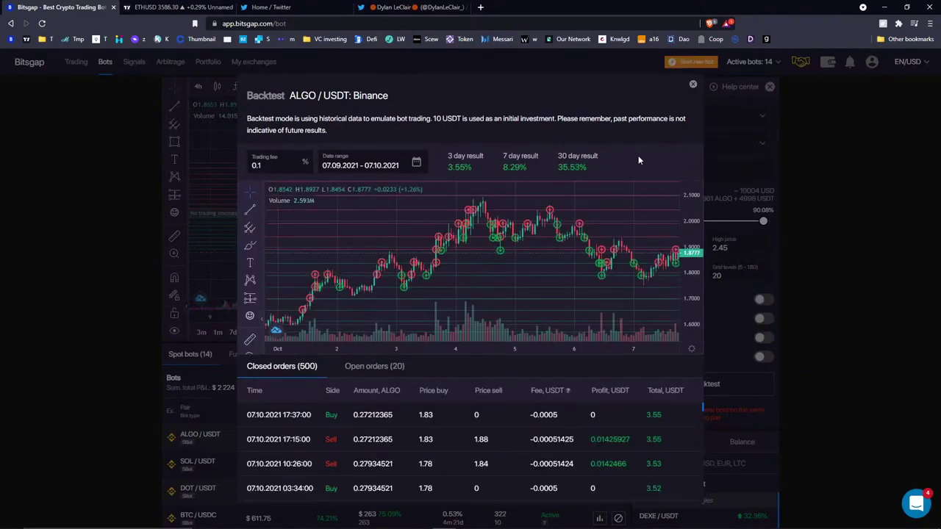
left_click(693, 87)
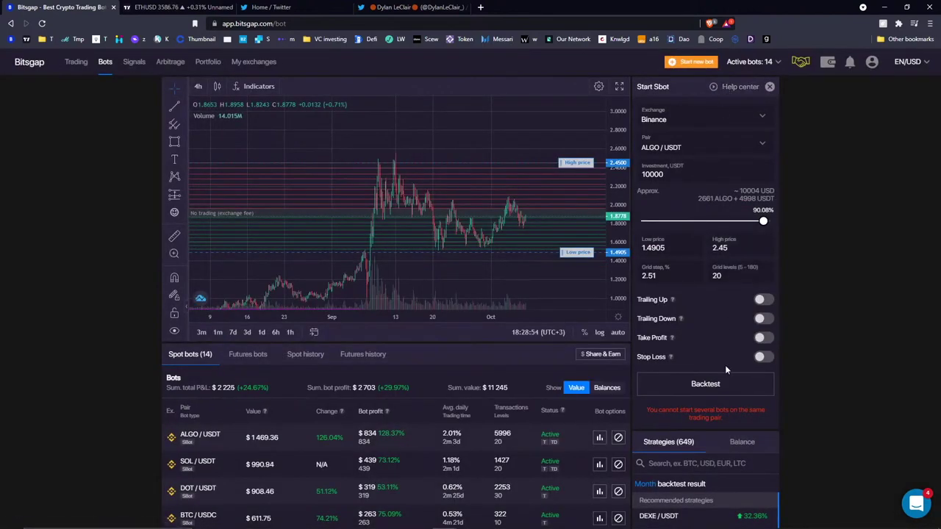
double_click(712, 276)
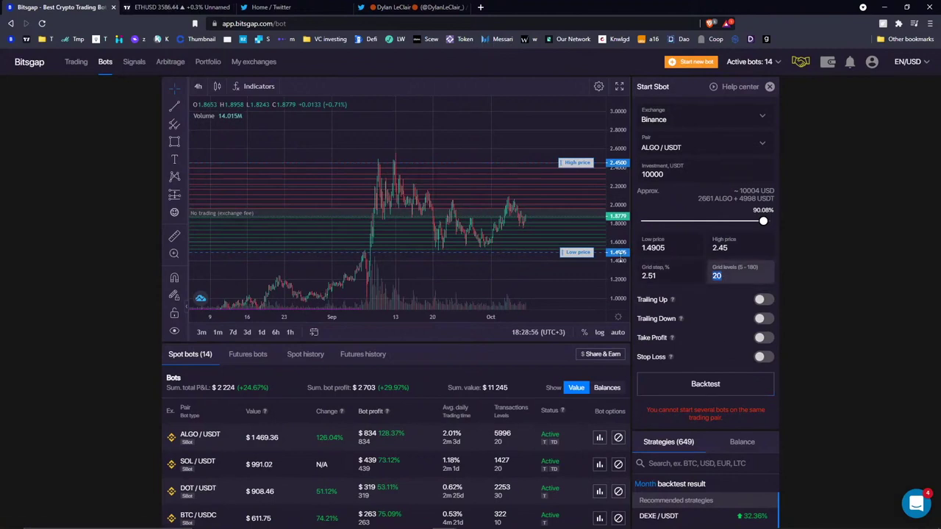
type("150")
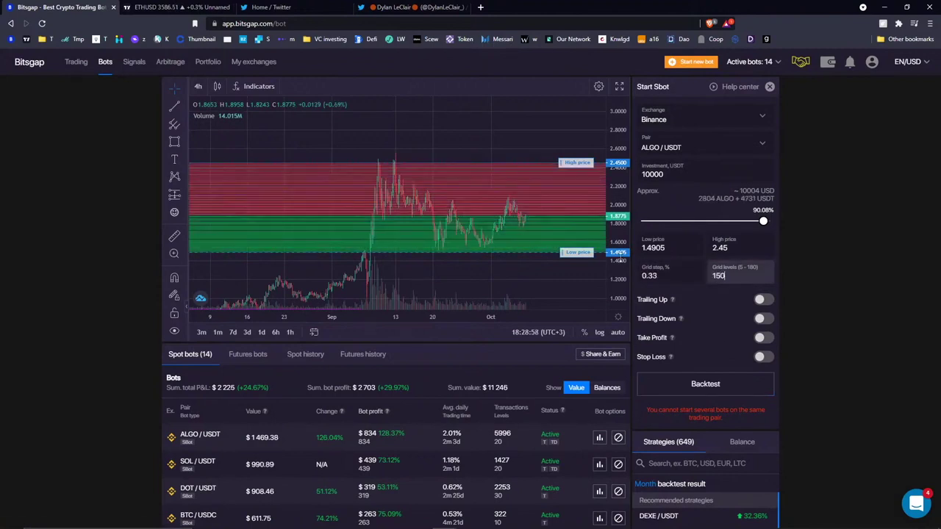
Backtest the 150-level grid, highlight its 30 day result, and examine the simulated trades back to early September.
left_click(703, 383)
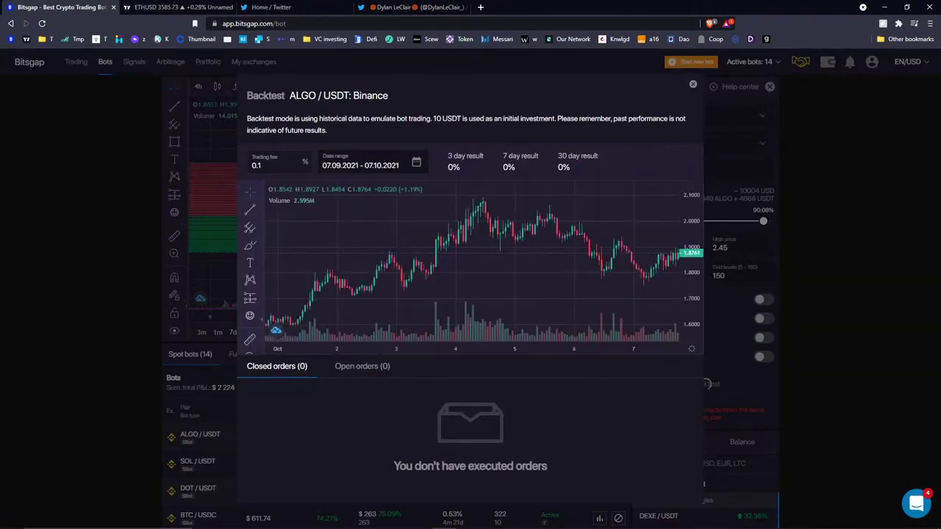
double_click(568, 167)
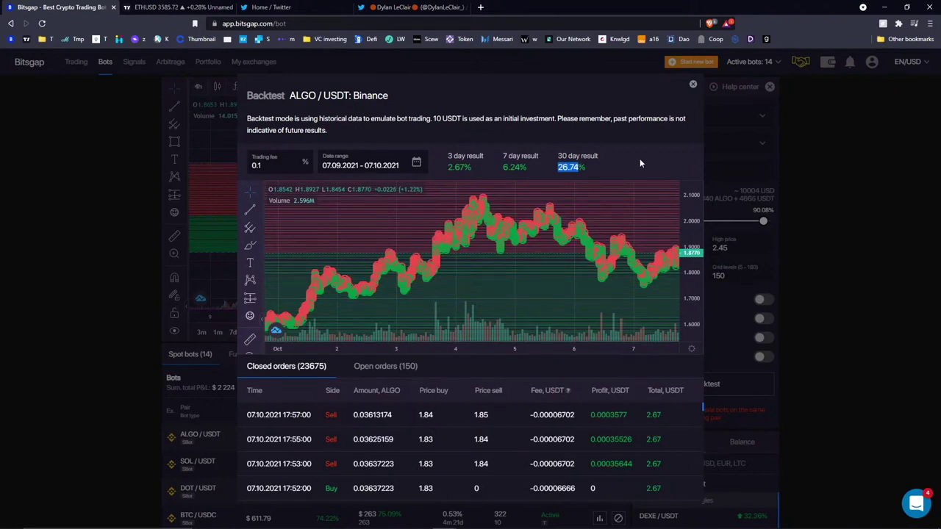
scroll(550, 216, "down", 5)
scroll(550, 216, "down", 3)
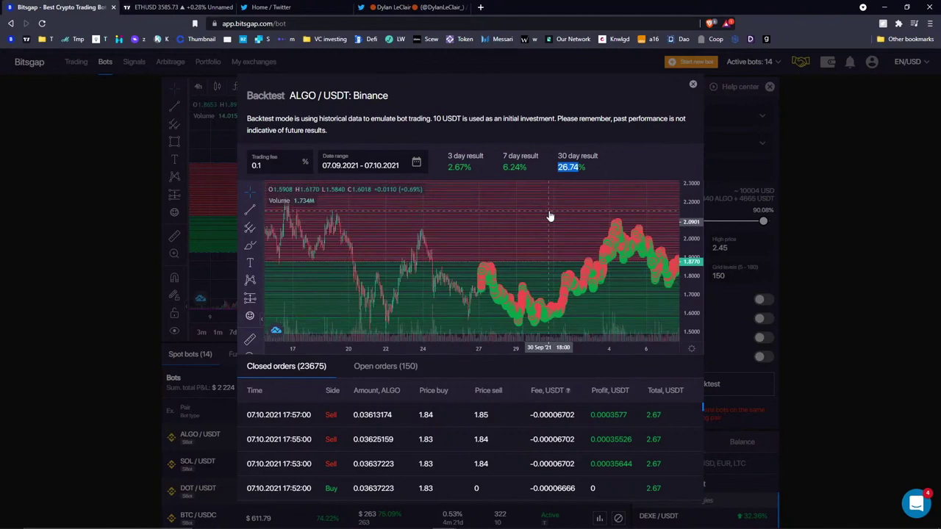
scroll(550, 216, "down", 2)
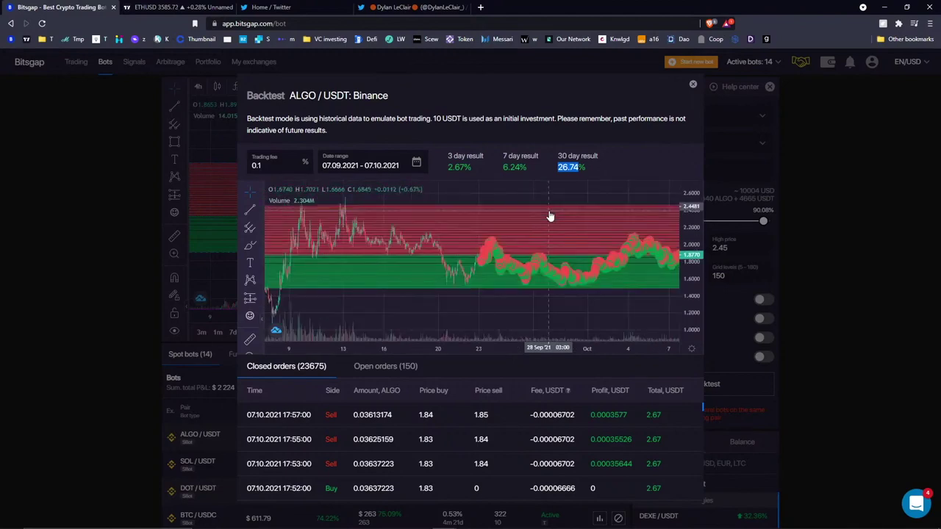
scroll(550, 216, "down", 1)
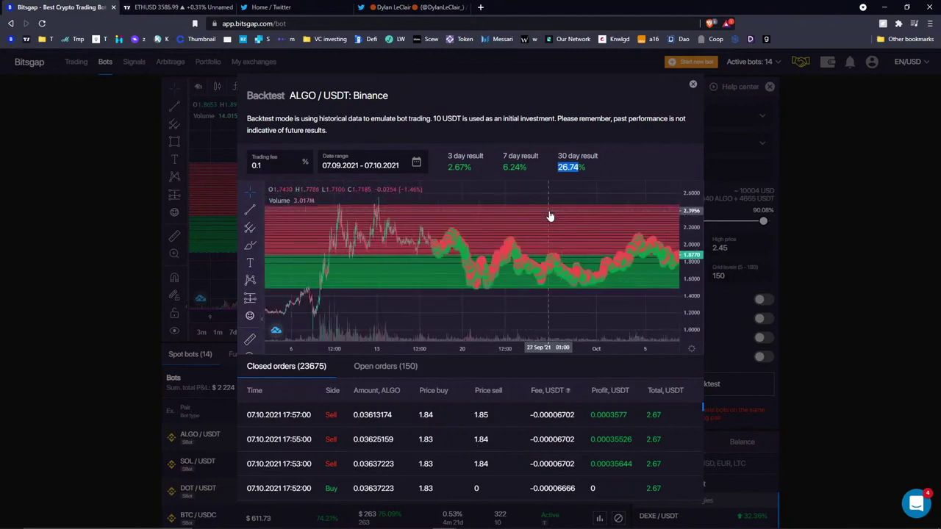
scroll(269, 210, "down", 1)
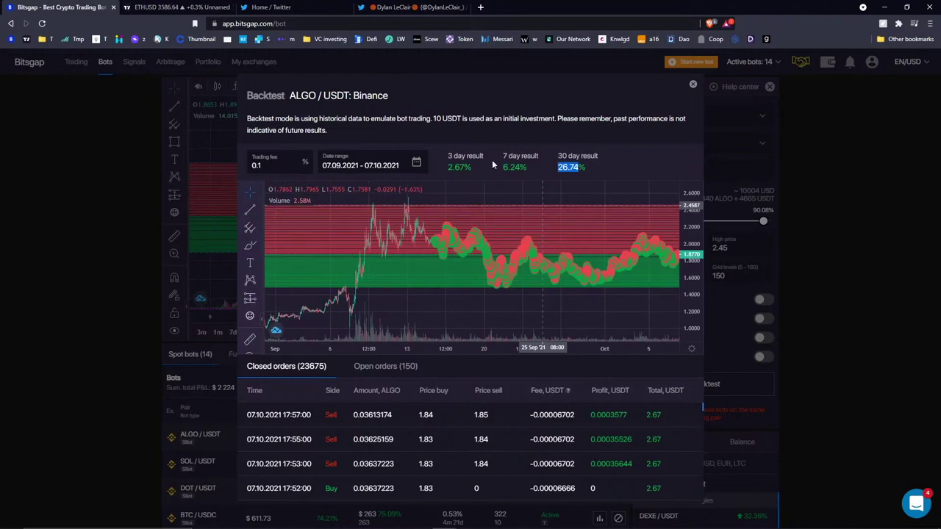
left_click(693, 87)
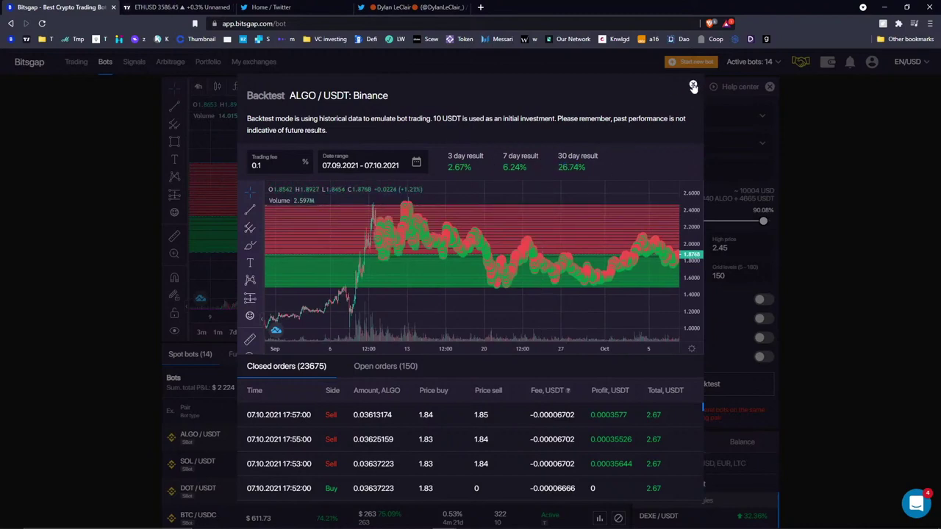
Highlight the grid step, set the grid levels to 20, and run a backtest to compare its results.
left_click(837, 137)
double_click(649, 276)
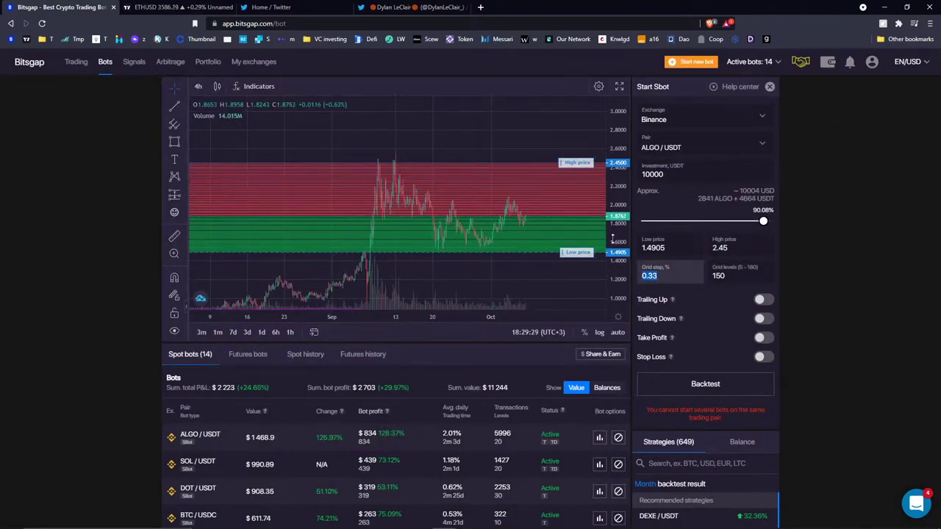
double_click(719, 283)
type("20")
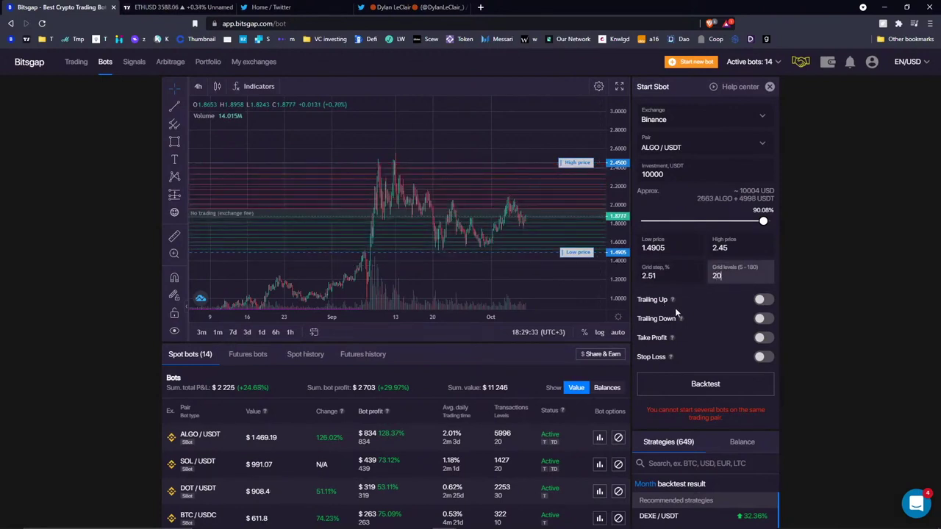
left_click(732, 390)
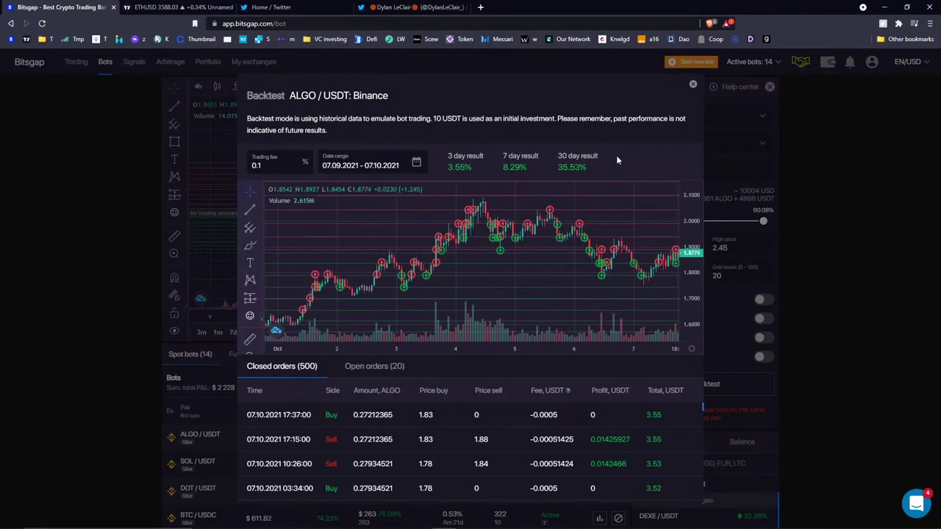
left_click(693, 87)
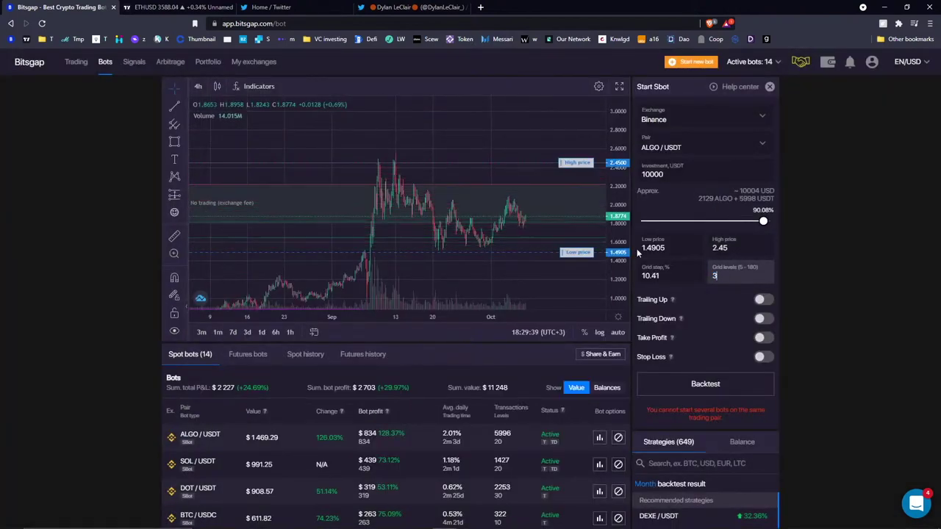
Try backtesting the ALGO / USDT grid with 30 levels and with 24 levels, closing each backtest.
left_click(706, 385)
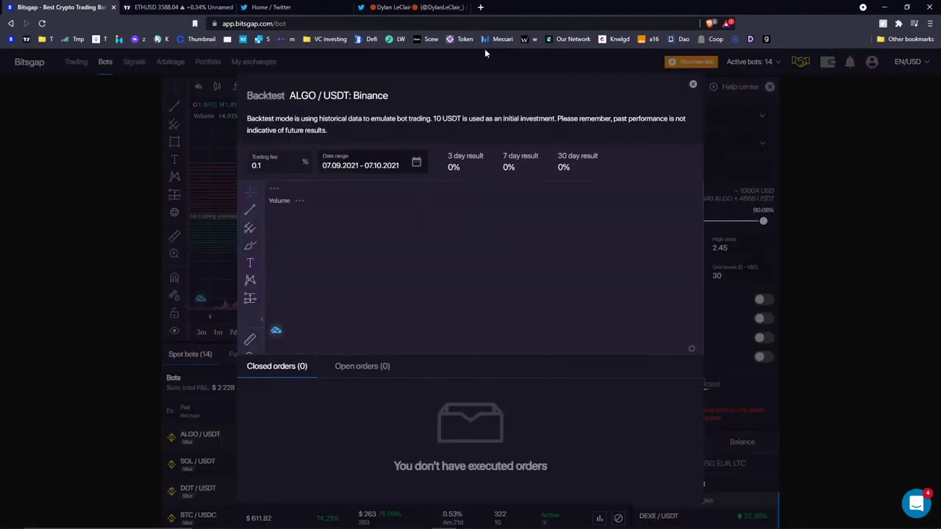
left_click(693, 86)
type("320")
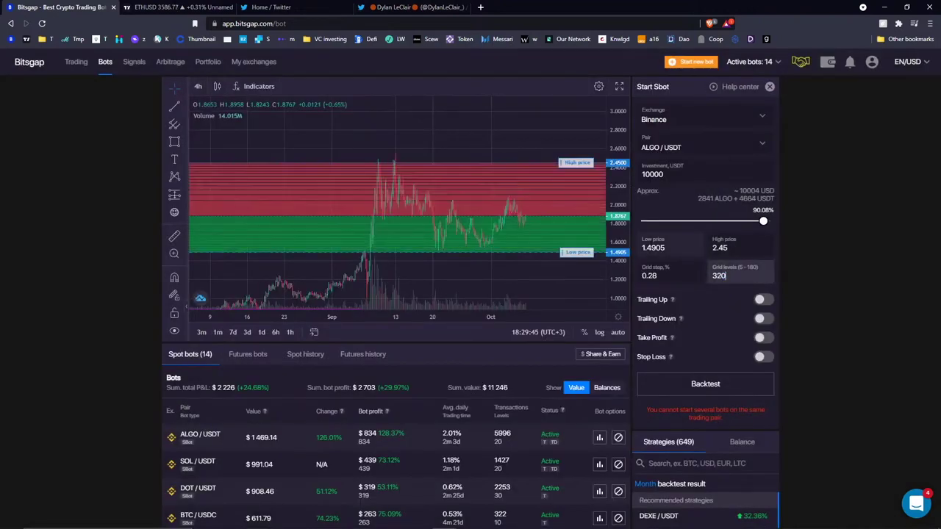
key("ctrl+a")
type("20")
key("BackSpace")
type("4")
left_click(683, 387)
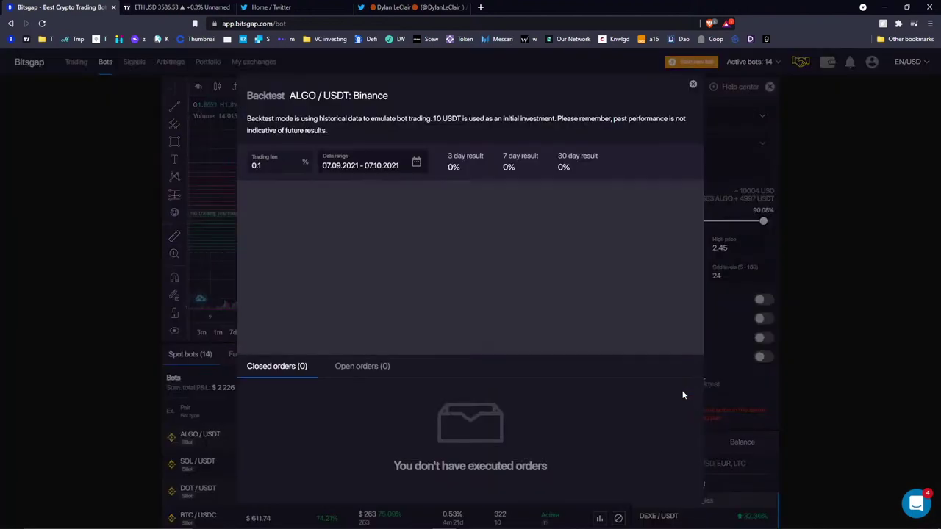
left_click(692, 85)
Set the grid levels to 20, backtest again, and examine all simulated trades since early September.
left_click(736, 276)
key("BackSpace")
type("0")
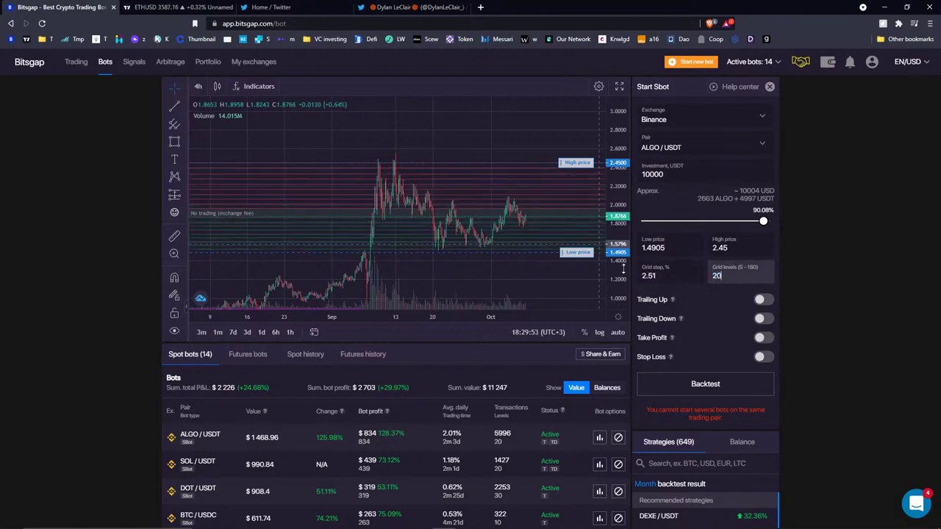
left_click(708, 382)
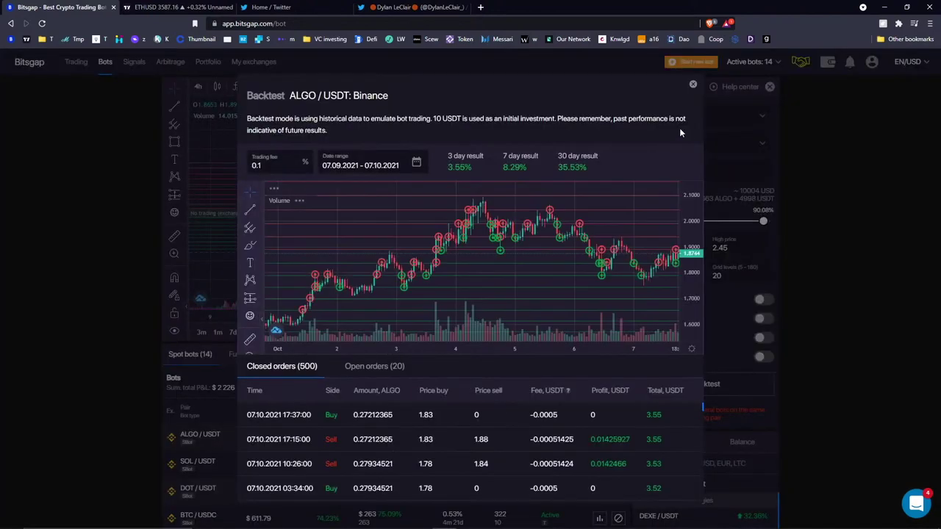
scroll(606, 227, "down", 10)
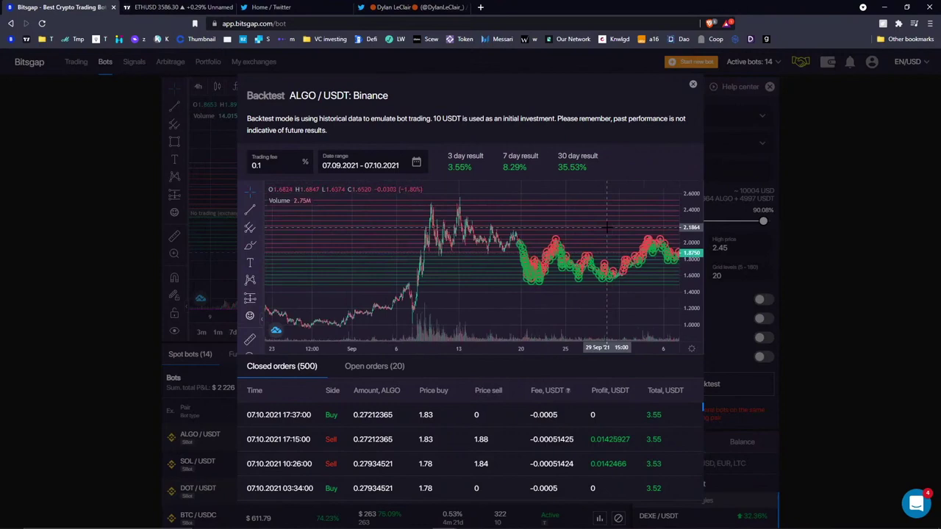
scroll(607, 228, "down", 4)
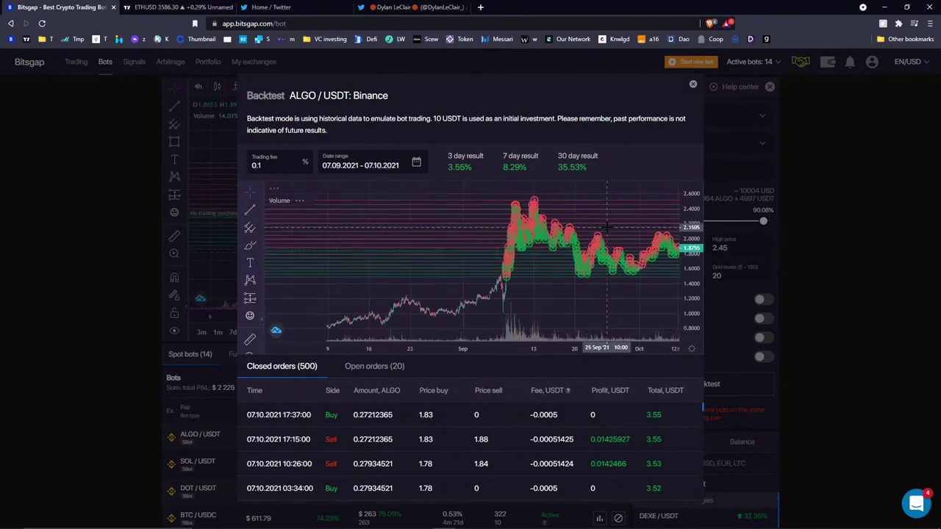
left_click(692, 86)
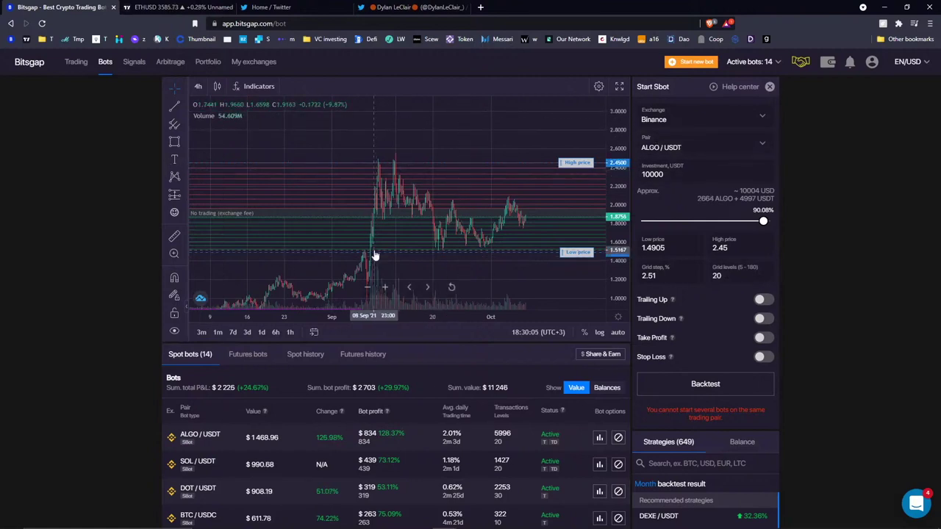
Mark the September price action in the upper grid with three rectangles, and delete all of them.
left_click(174, 141)
mouse_move(361, 163)
left_mouse_down()
mouse_move(411, 199)
mouse_move(478, 183)
mouse_move(471, 179)
mouse_move(487, 166)
left_mouse_up()
left_click(451, 168)
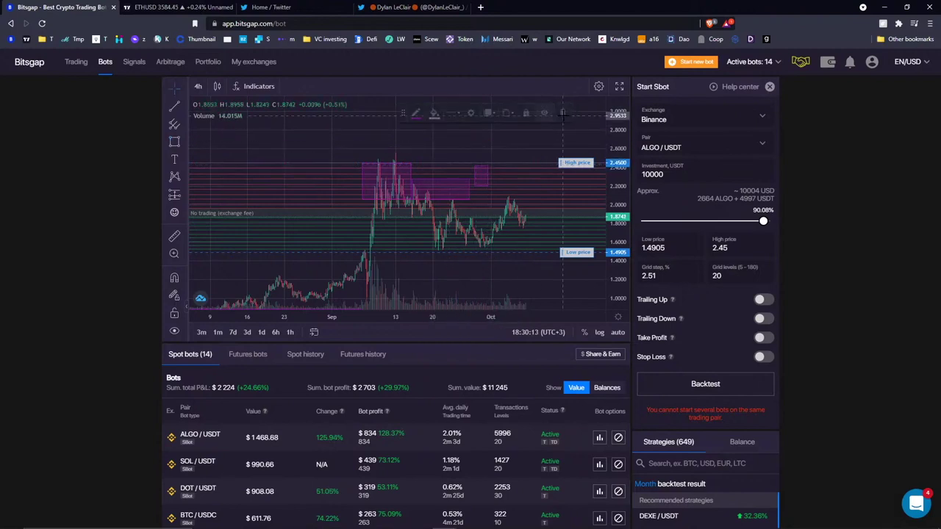
left_click(446, 185)
key("Delete")
left_click(476, 168)
key("Delete")
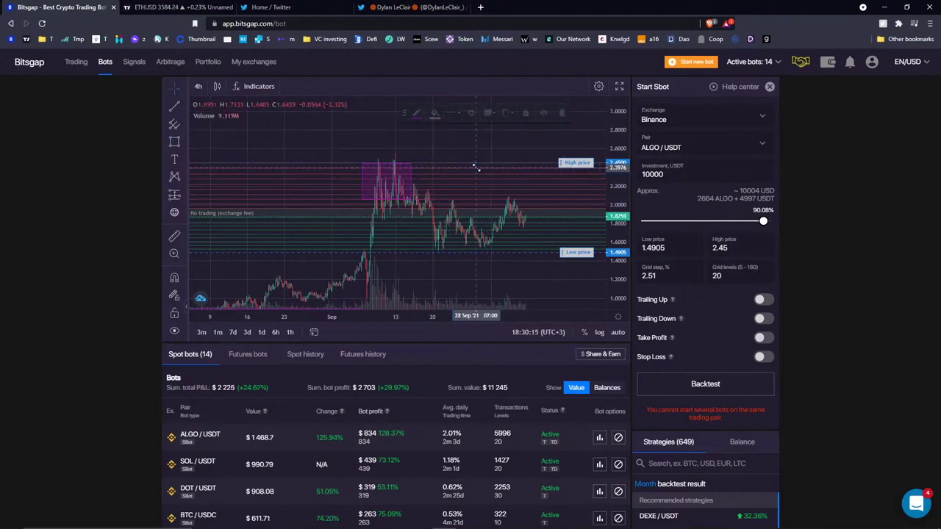
left_click(385, 159)
key("Delete")
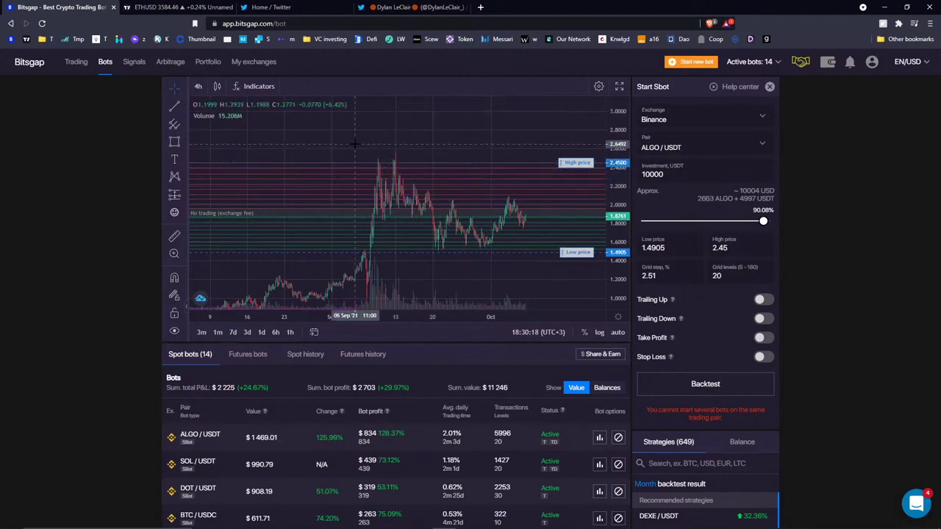
Draw a rectangle over the price action since 8 Sep '21, from about 1.48 to 2.44, and delete it.
left_click_drag(401, 144, 294, 144)
left_click(174, 142)
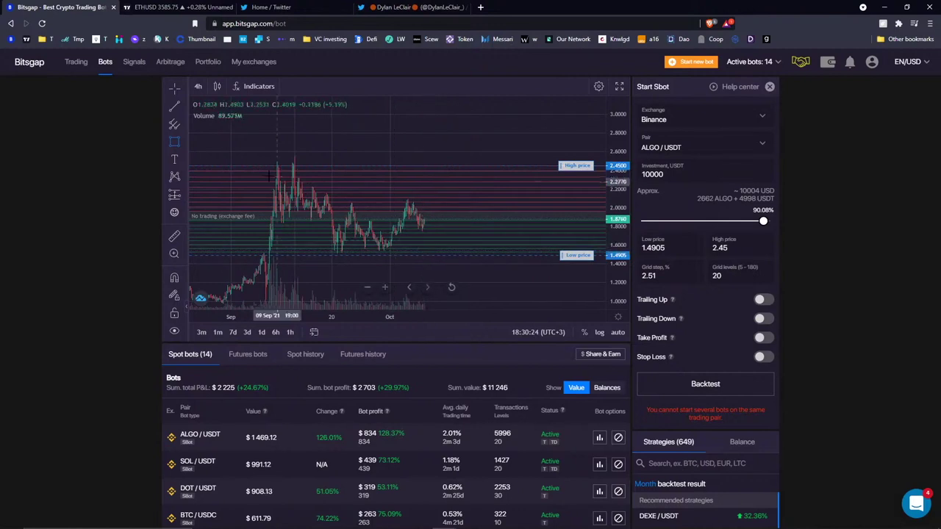
left_click_drag(269, 166, 431, 256)
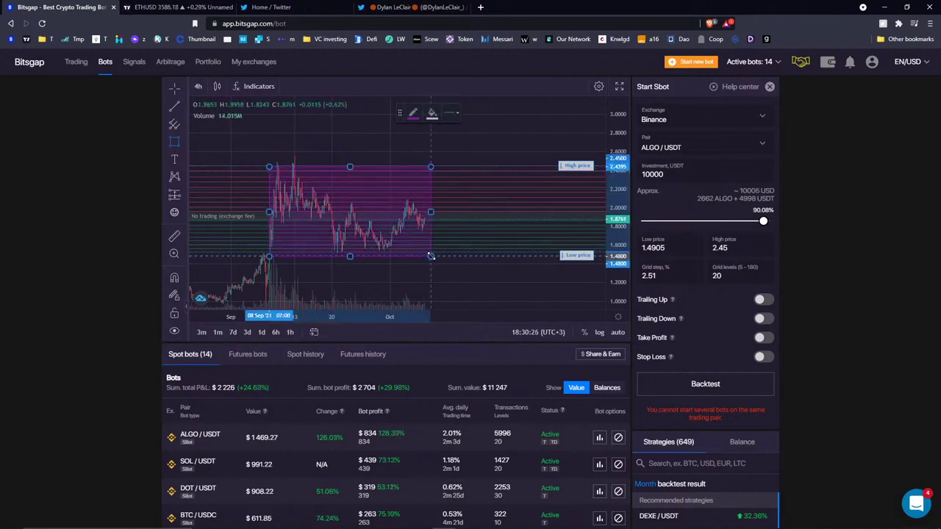
key("Delete")
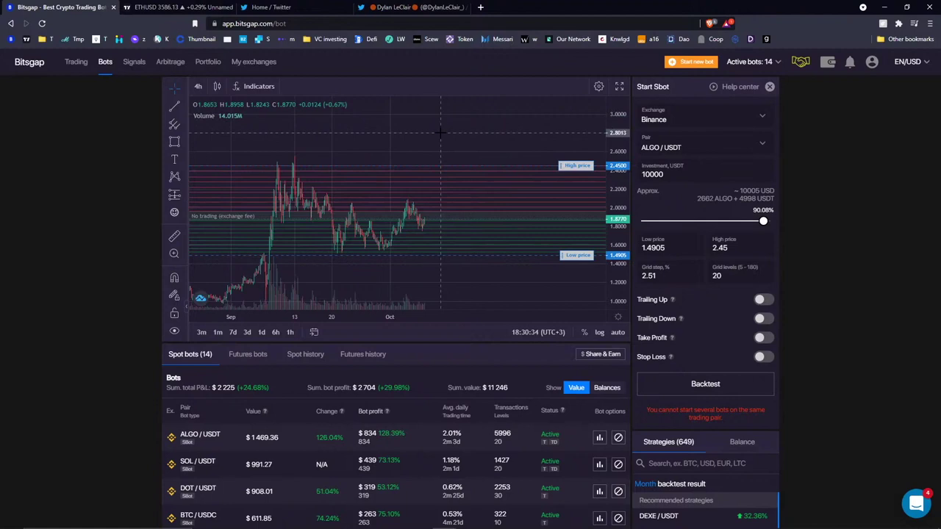
Set the new ALGO / USDT bot's grid levels to 5.
double_click(717, 276)
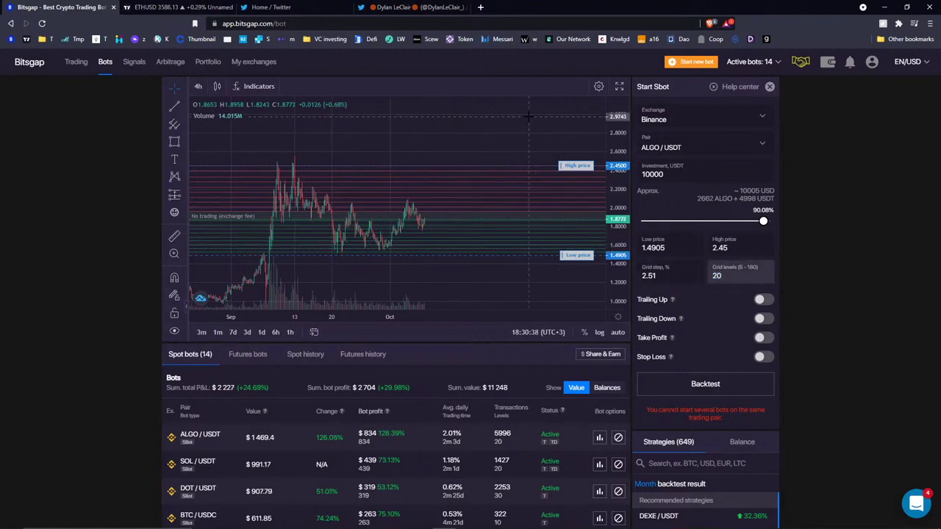
double_click(718, 276)
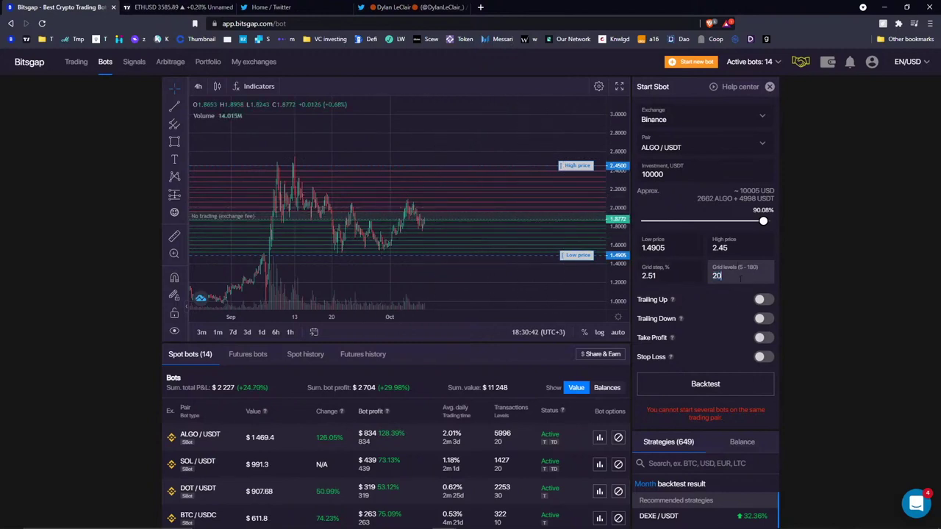
key("BackSpace")
left_click(834, 234)
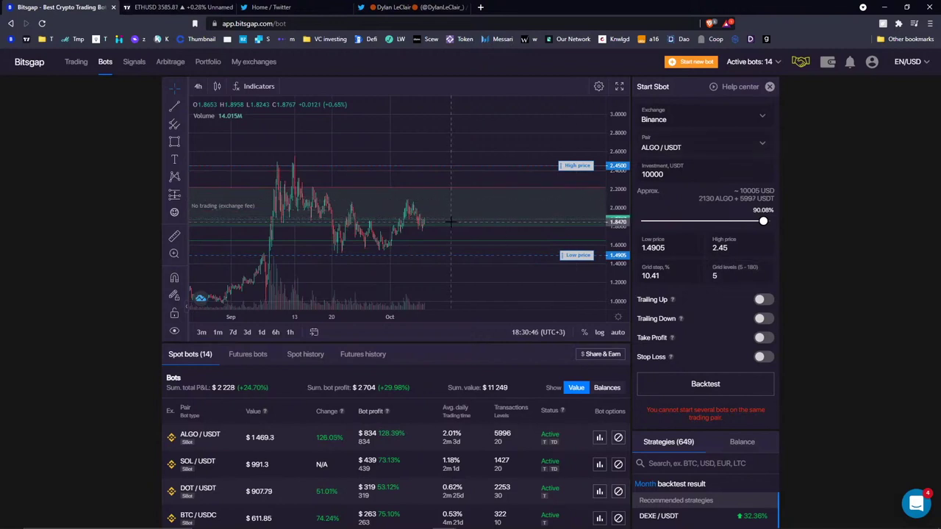
Draw a zigzag projected price path after the latest candles, swinging between about 1.7 and 2.13, and delete its last section.
left_click(184, 158)
left_click(183, 177)
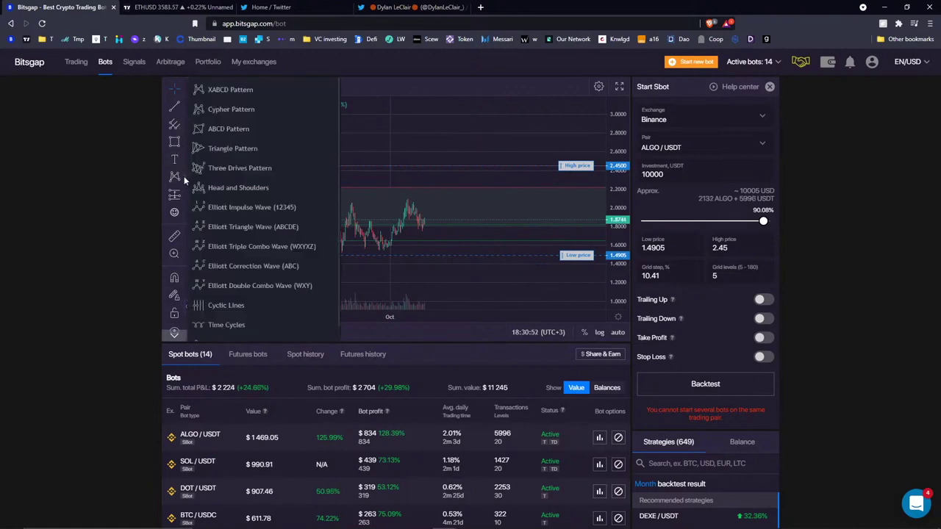
left_click(184, 176)
left_click(184, 158)
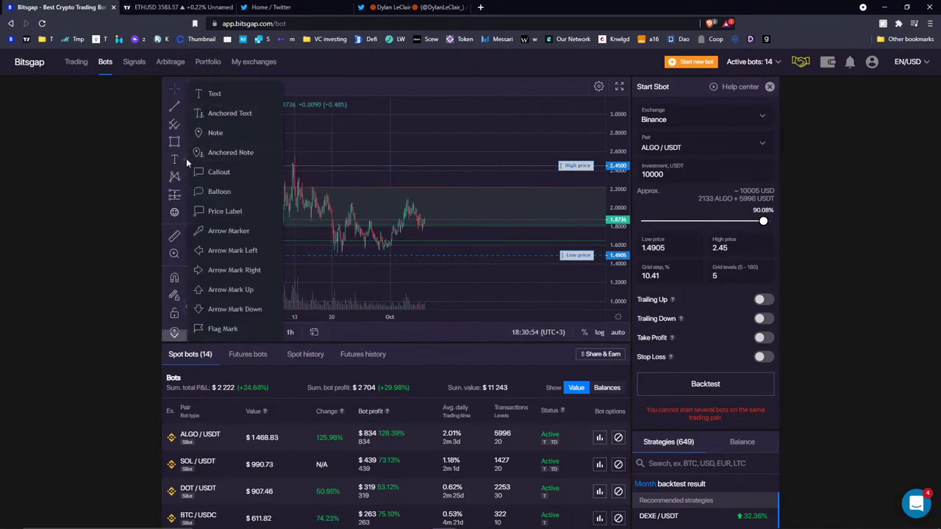
left_click(186, 158)
left_click(184, 142)
left_click(423, 228)
left_click(445, 200)
left_click(473, 236)
left_click(497, 196)
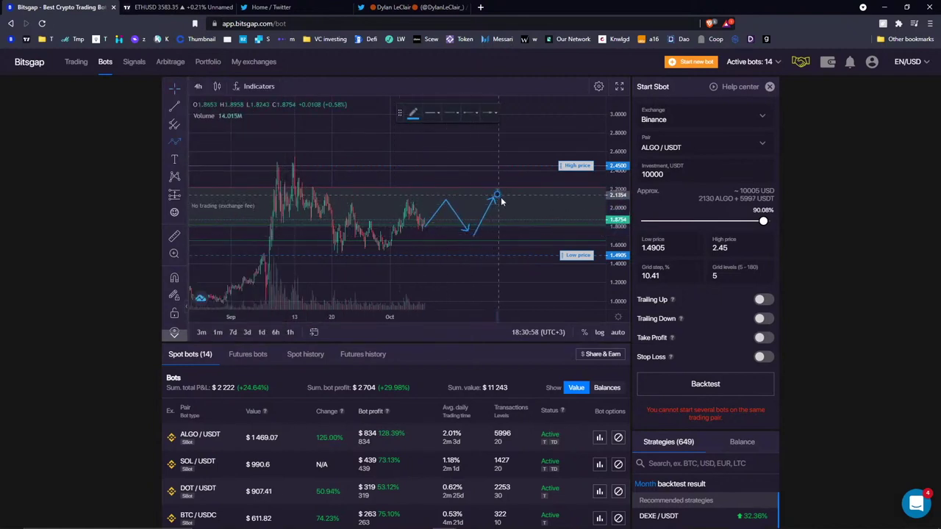
left_click(530, 234)
double_click(548, 211)
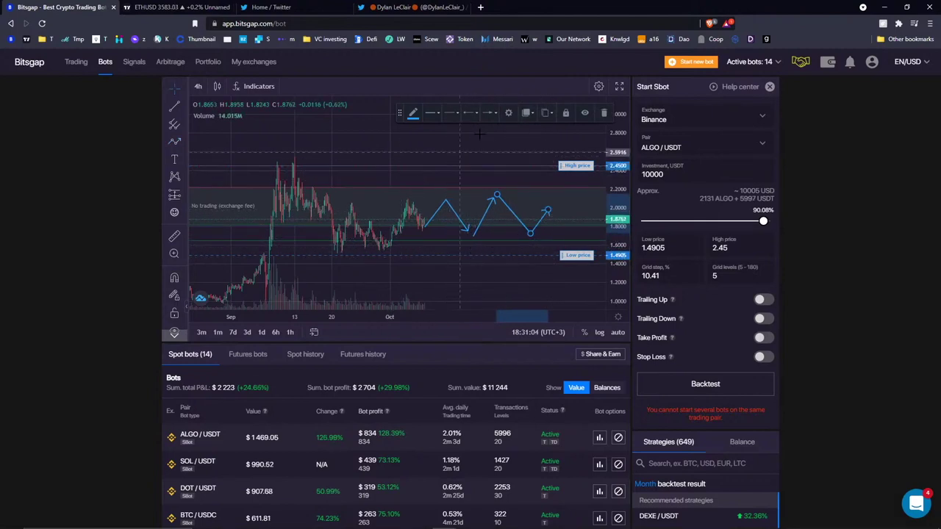
left_click(603, 113)
Set the new ALGO / USDT bot's grid levels to 20 and backtest it.
left_click(717, 276)
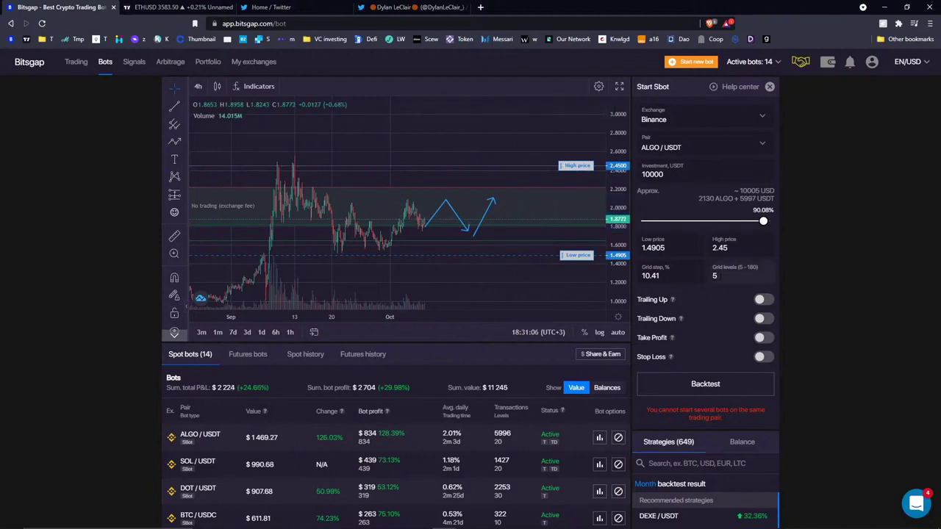
type("20")
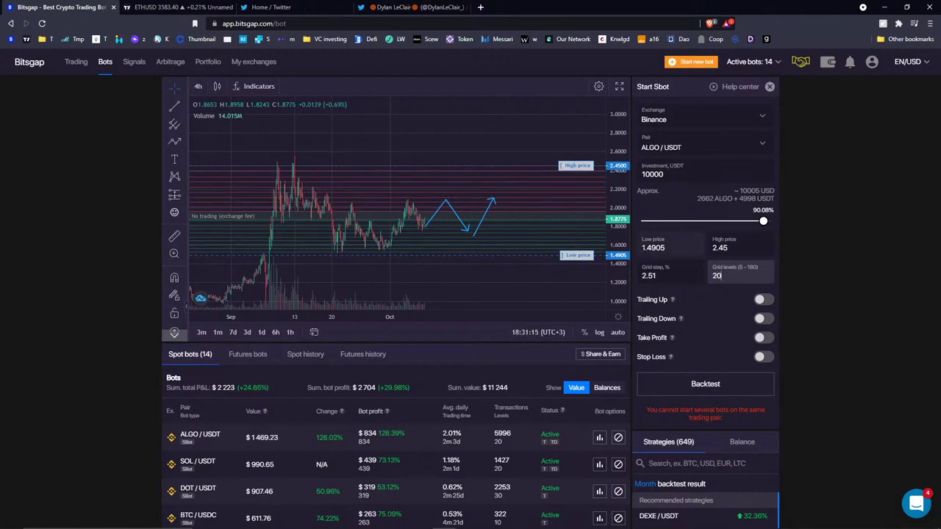
left_click(705, 384)
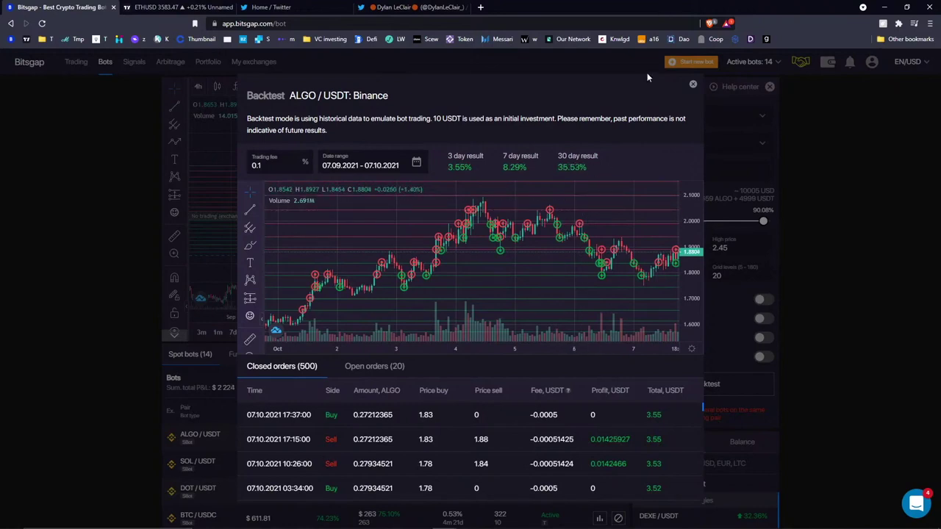
left_click(692, 84)
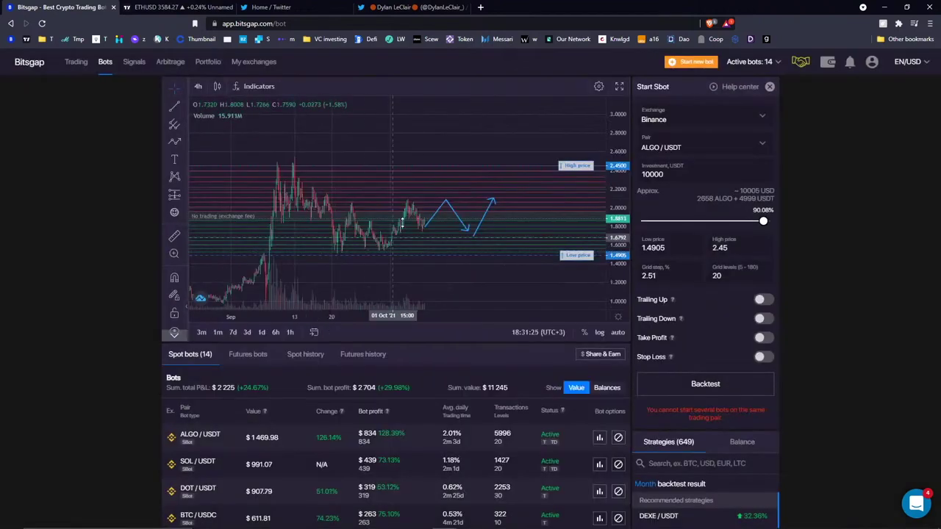
Clear the remaining projected price path and narrow the grid range to a low price of 1.5219 and a high price of 2.1249.
right_click(464, 138)
left_click(511, 236)
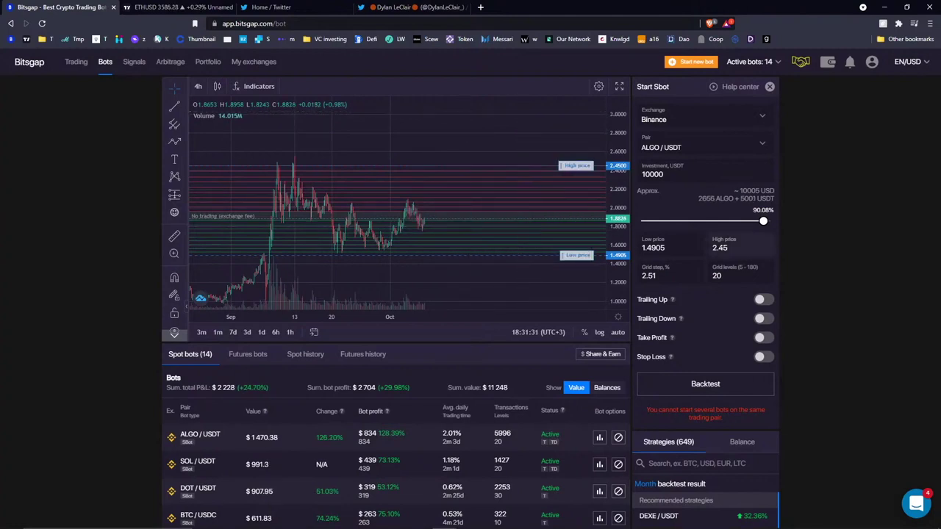
double_click(717, 275)
left_click(842, 254)
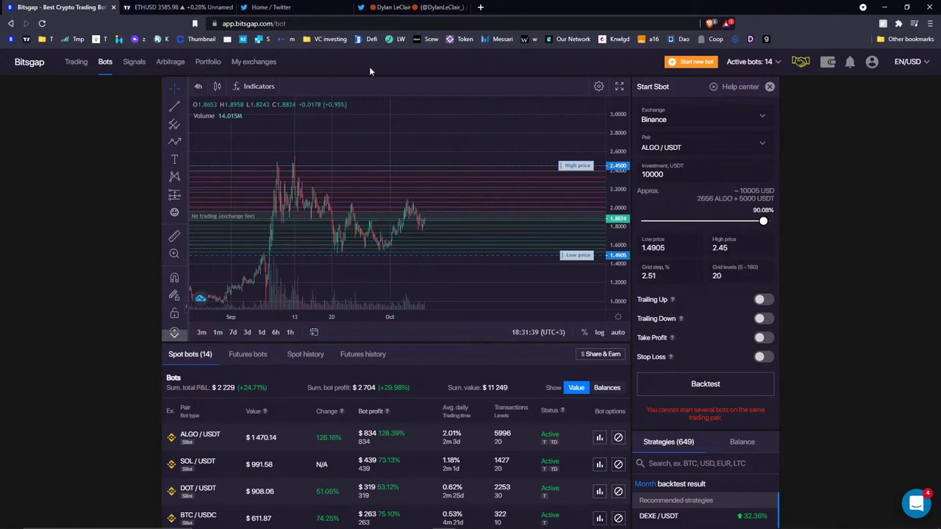
left_click_drag(577, 165, 574, 196)
left_click_drag(577, 255, 581, 252)
Draw a zigzag price path after the latest candles that swings between the narrowed grid's low and high prices.
left_click(175, 141)
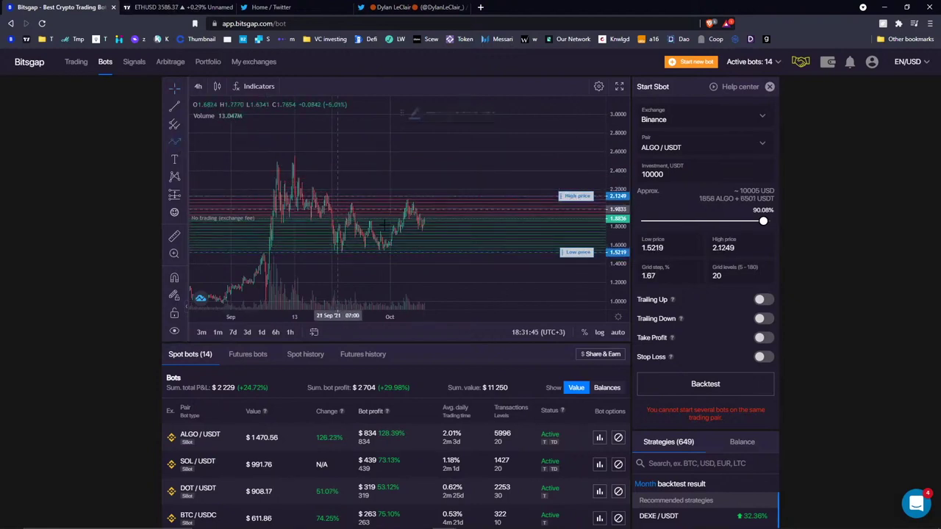
left_click(426, 223)
left_click(445, 202)
left_click(464, 252)
left_click(491, 199)
double_click(504, 226)
left_click(513, 243)
double_click(544, 209)
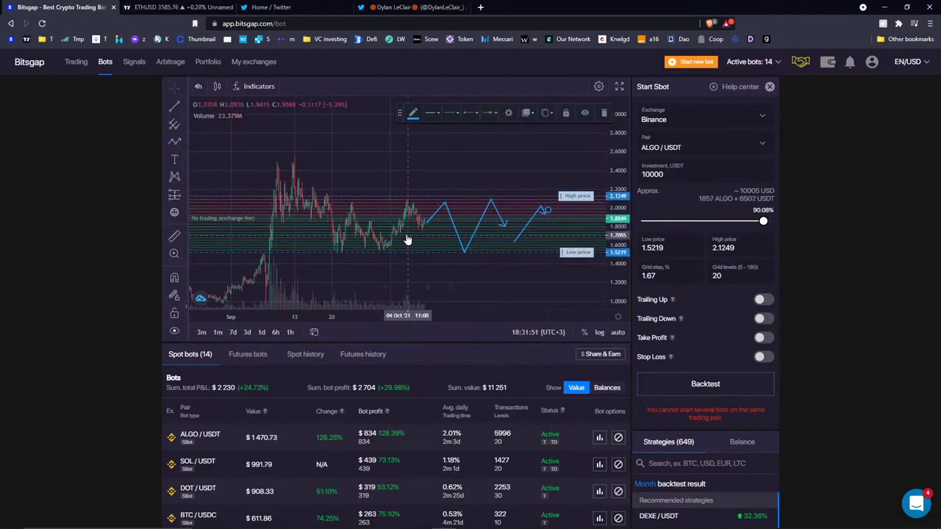
Backtest the narrowed ALGO / USDT grid with 20 levels and again with the grid levels set to 50.
left_click(705, 386)
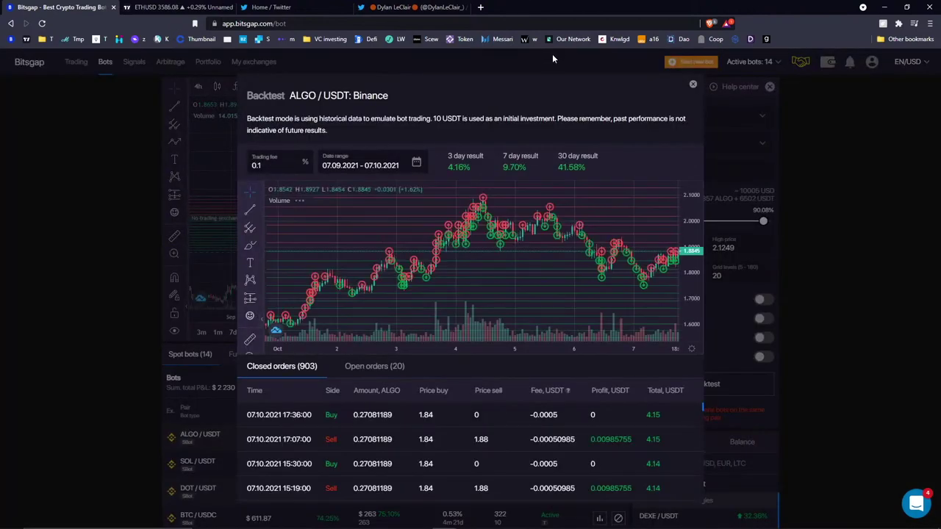
left_click(693, 86)
double_click(735, 276)
type("50")
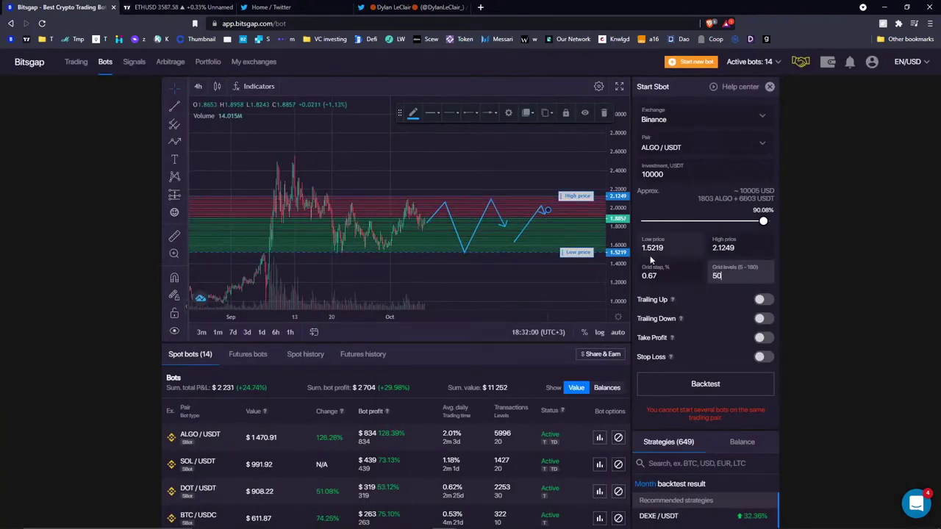
left_click(697, 385)
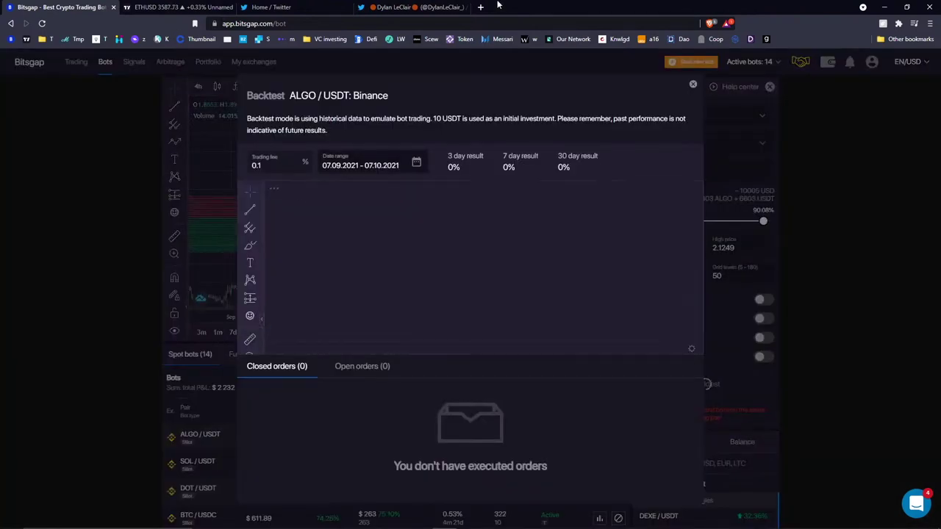
left_click(692, 84)
Set the grid levels to 140 and backtest the narrowed range.
double_click(736, 276)
type("140")
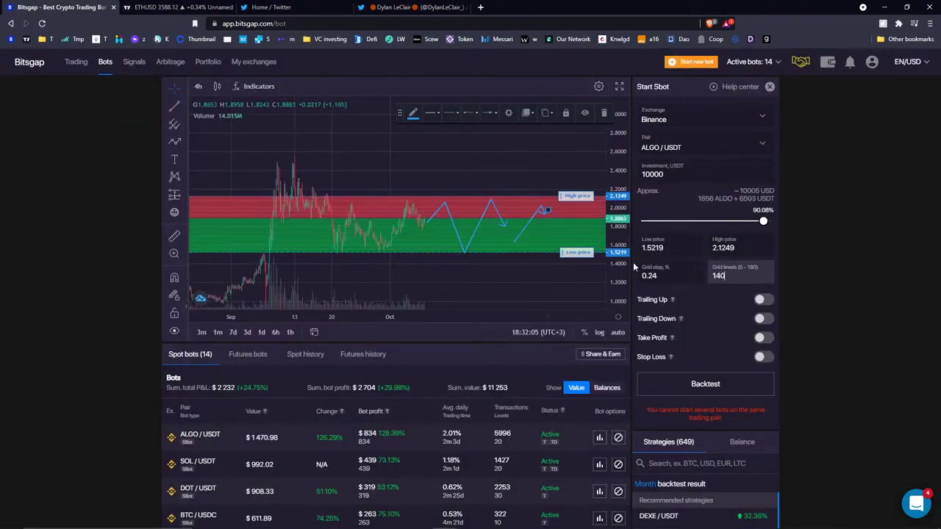
left_click(705, 384)
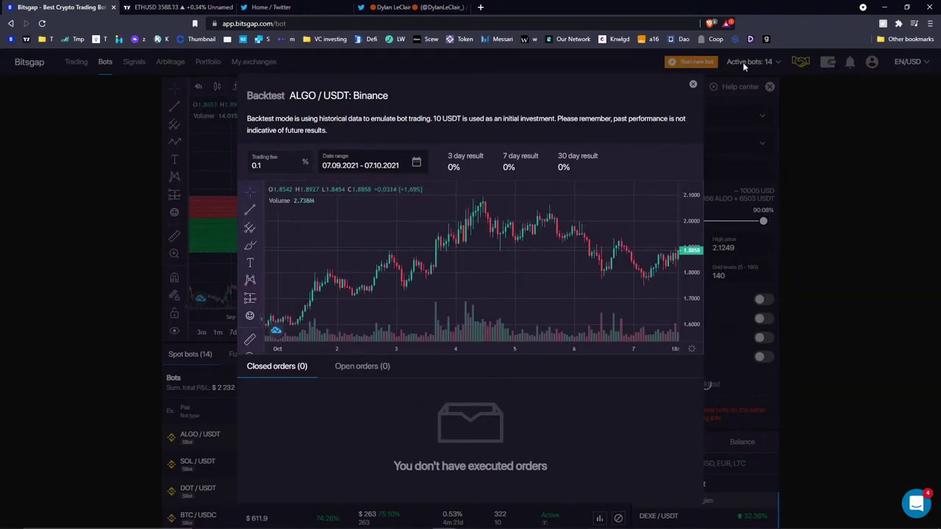
left_click(692, 85)
Return the grid levels to 20 and run the backtest again on the narrowed range.
key("ctrl+a")
type("20")
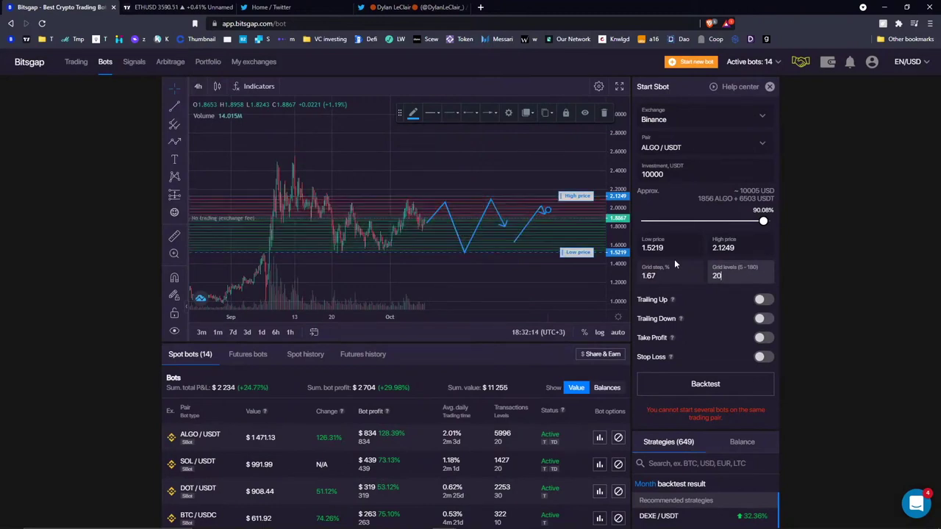
left_click(725, 384)
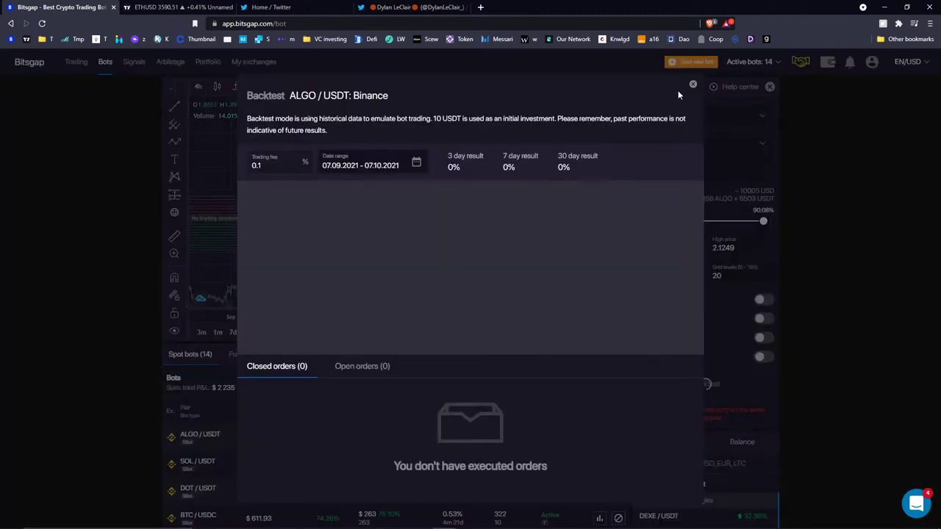
left_click(693, 86)
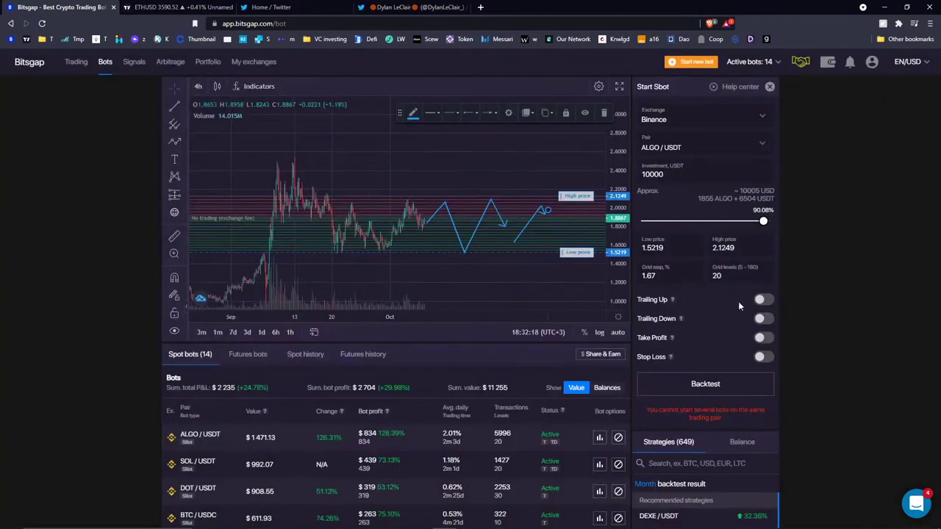
Set the grid levels to 30 and backtest the ALGO / USDT bot.
type("30")
left_click(705, 384)
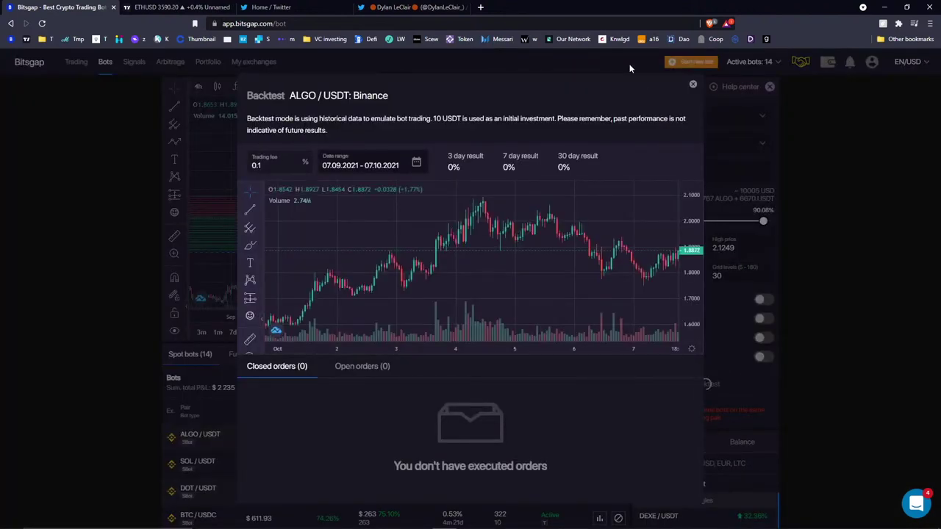
left_click(693, 85)
Restore the grid levels to 20 and remove the zigzag price path from the chart.
double_click(724, 276)
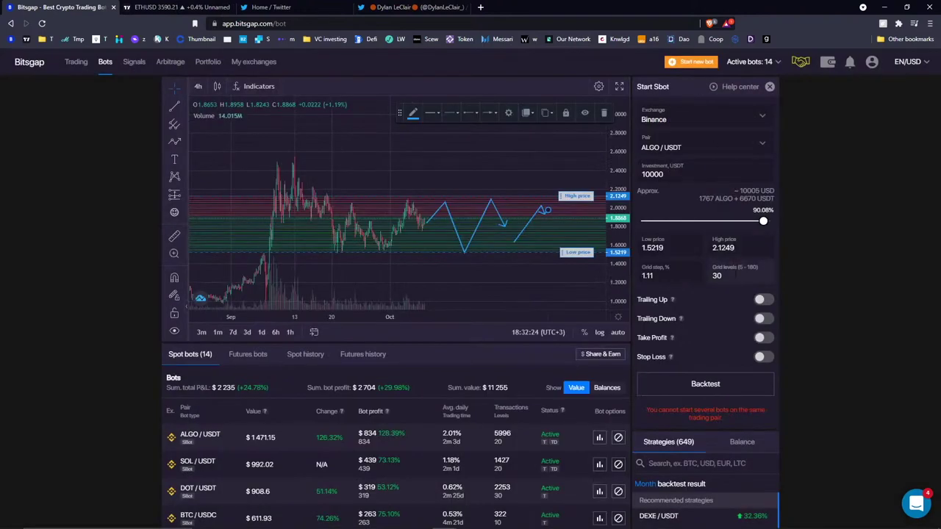
type("20")
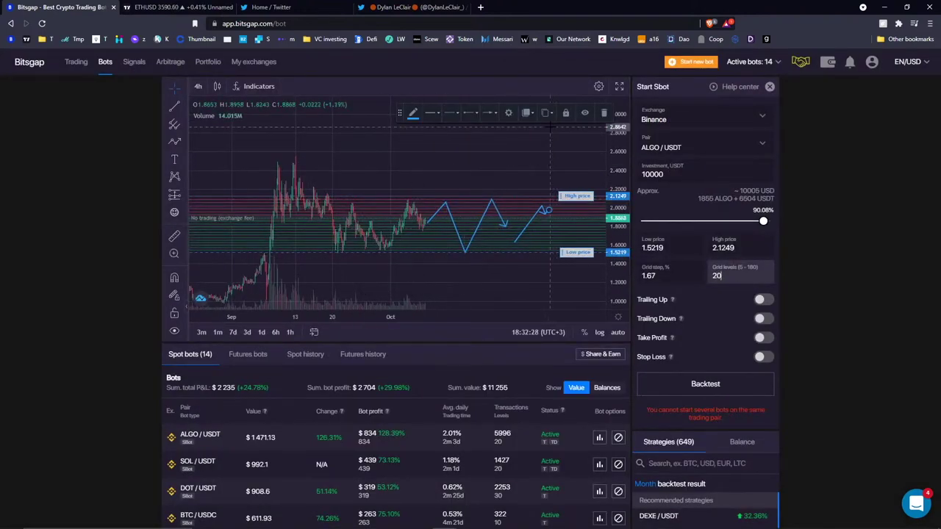
right_click(543, 224)
left_click(548, 260)
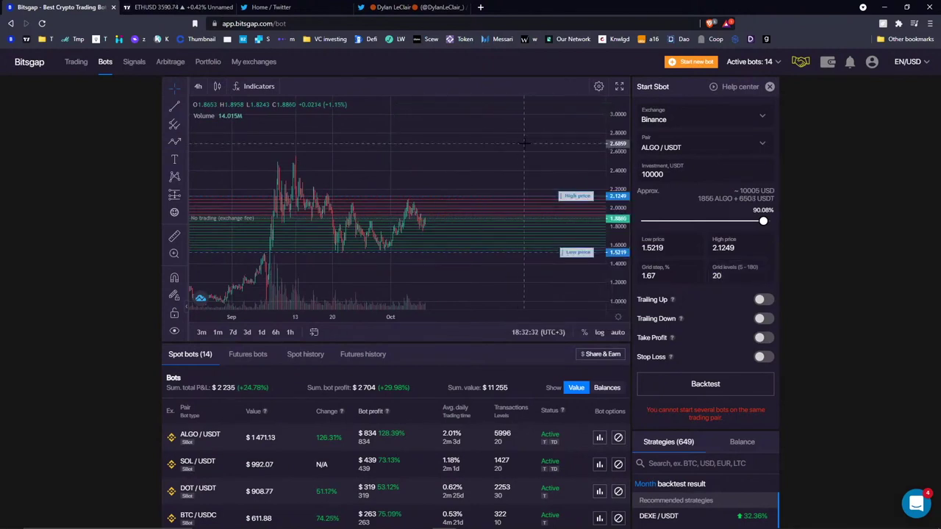
left_click_drag(622, 147, 622, 152)
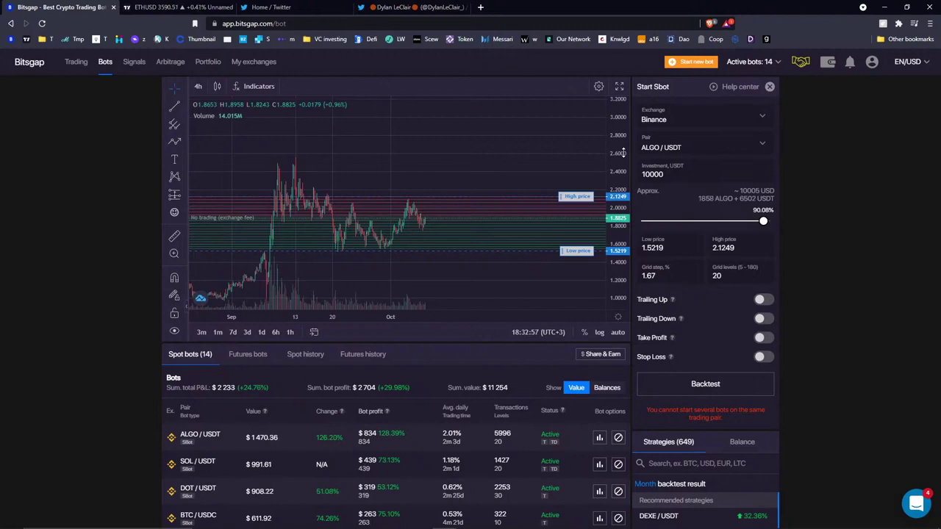
left_click(184, 157)
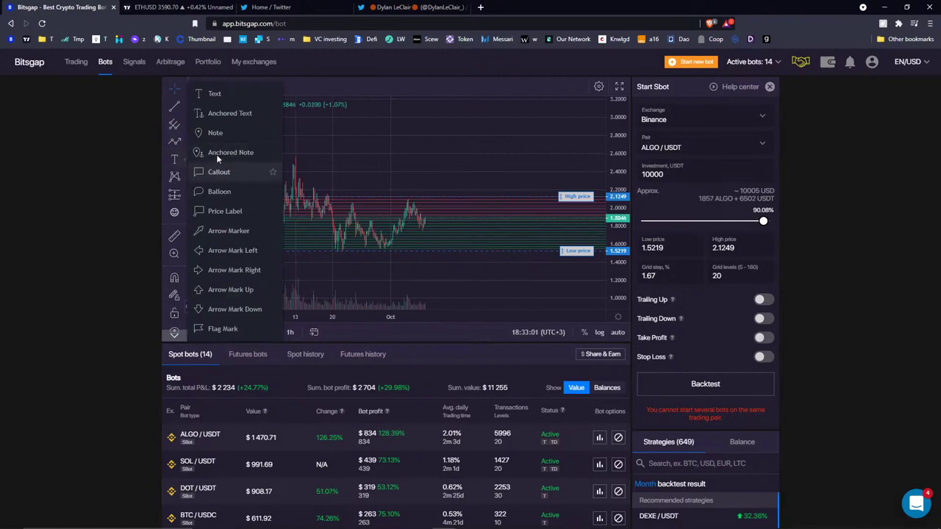
left_click(183, 126)
left_click(184, 126)
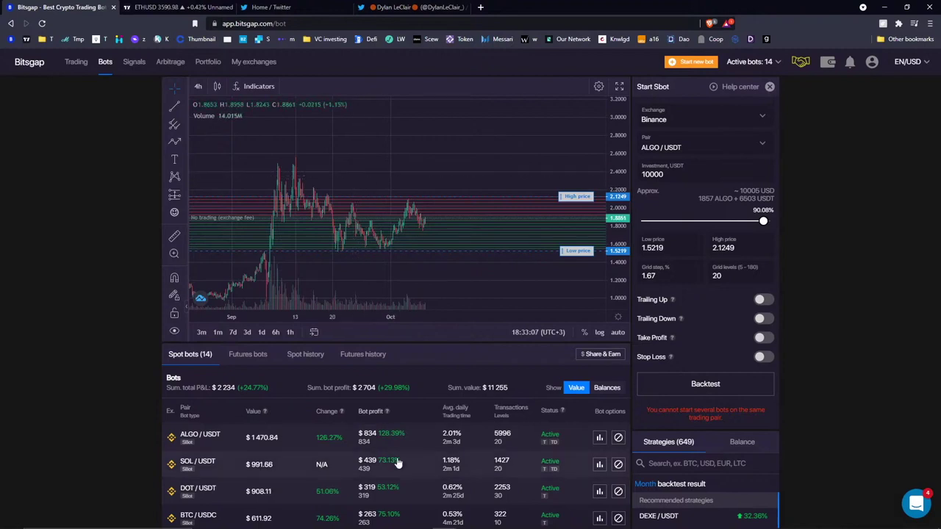
Compare the transactions and grid levels of the active spot bots, including ALGO, SOL, DOT, MATIC, KSM and SNX.
scroll(399, 463, "down", 3)
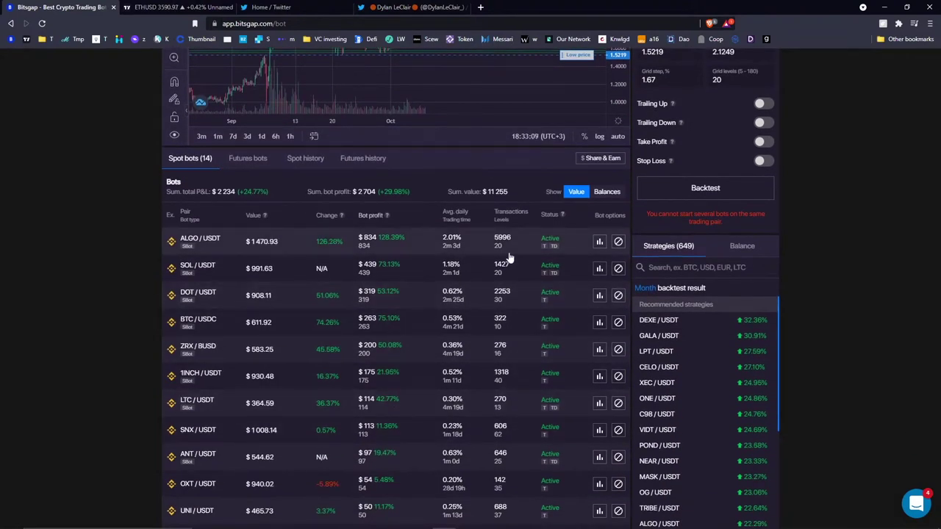
left_click(499, 254)
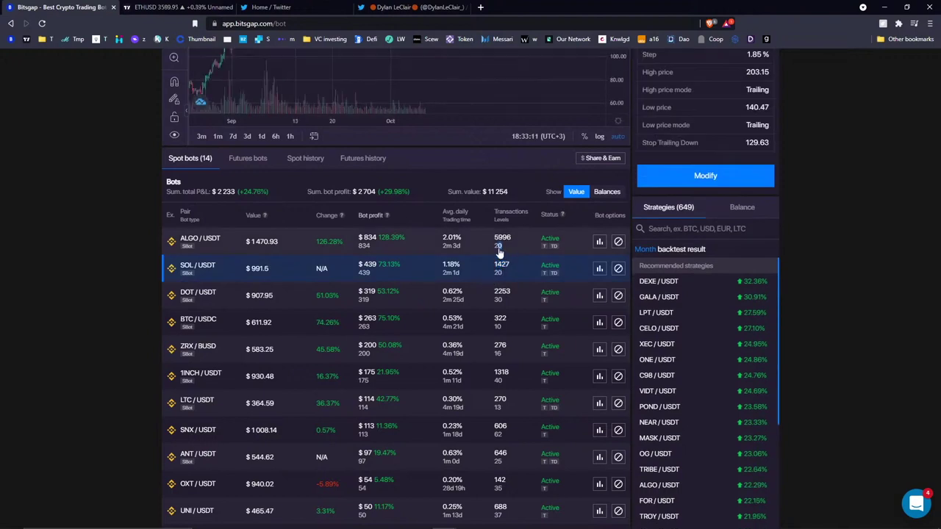
left_click_drag(500, 254, 503, 315)
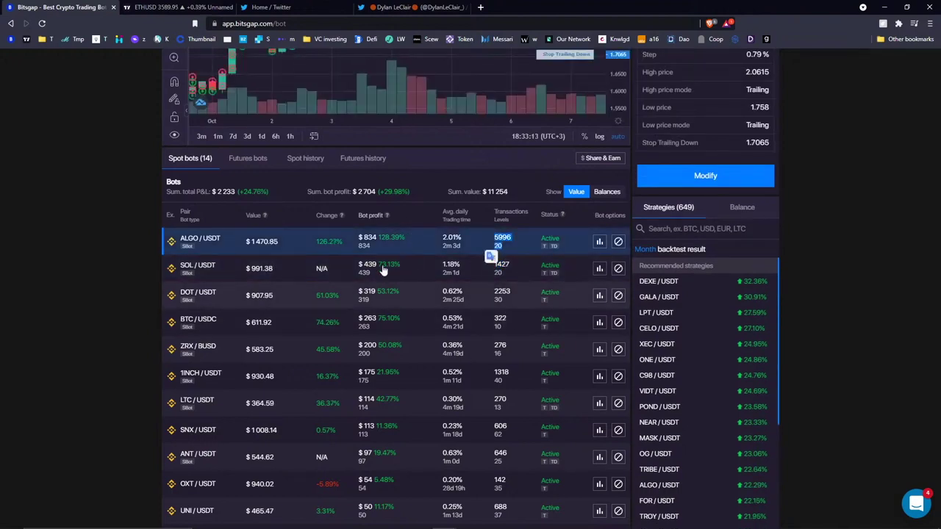
left_click(449, 173)
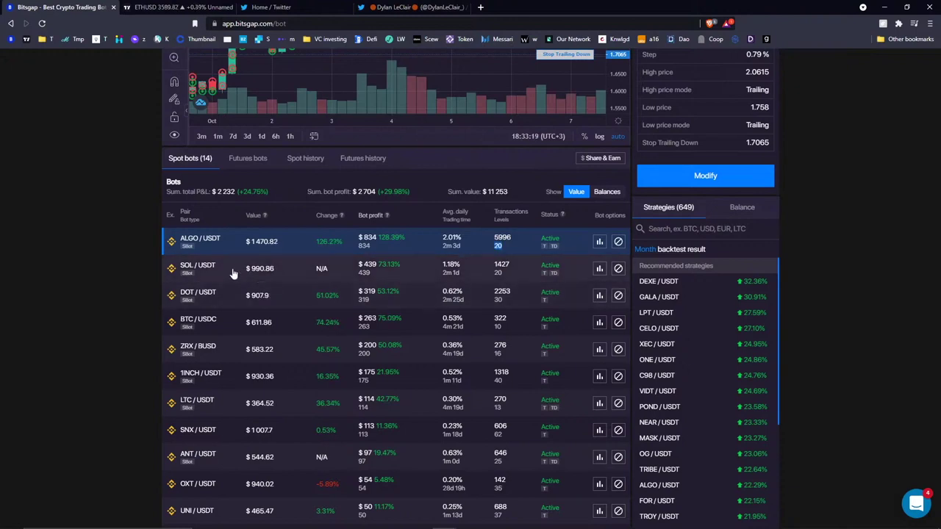
triple_click(489, 277)
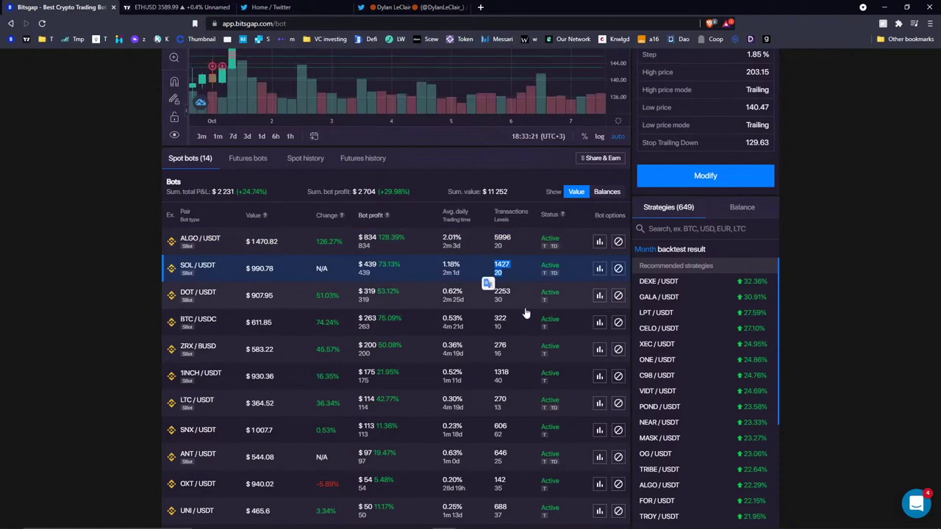
left_click(478, 301)
scroll(515, 338, "down", 2)
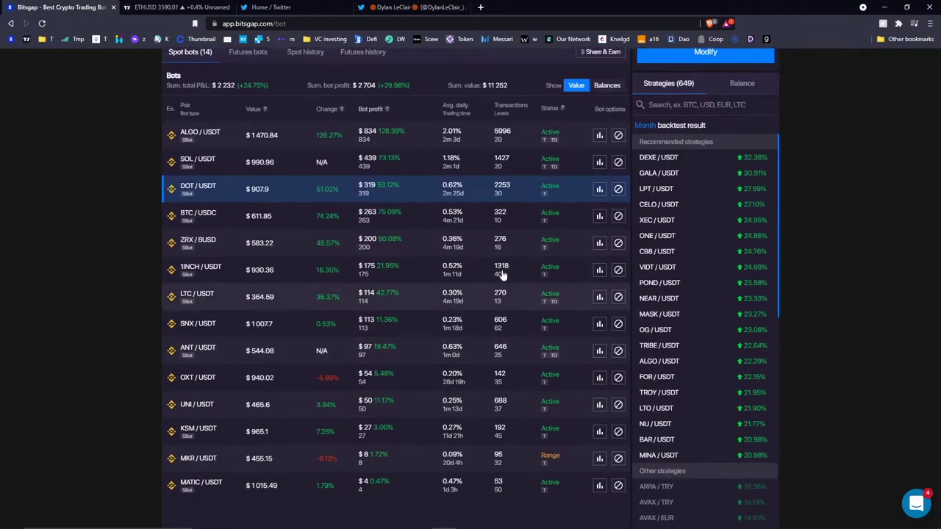
left_click(482, 487)
left_click(477, 439)
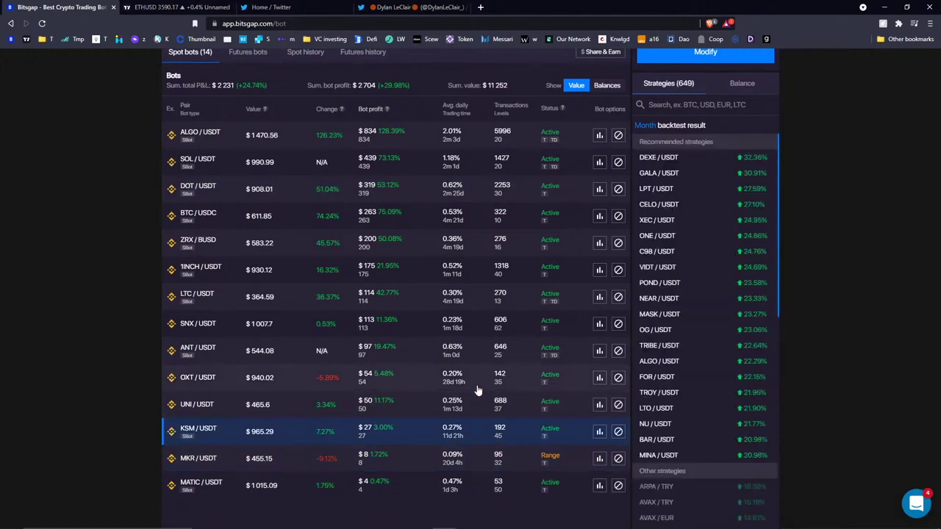
left_click(474, 323)
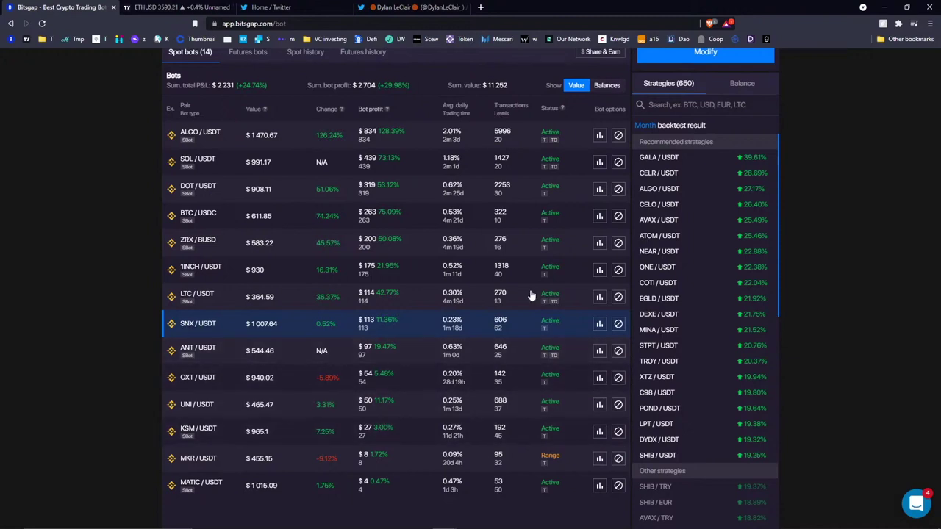
Show the ALGO / USDT bot on the chart and highlight its transactions and levels in the spot bots list.
scroll(532, 279, "up", 2)
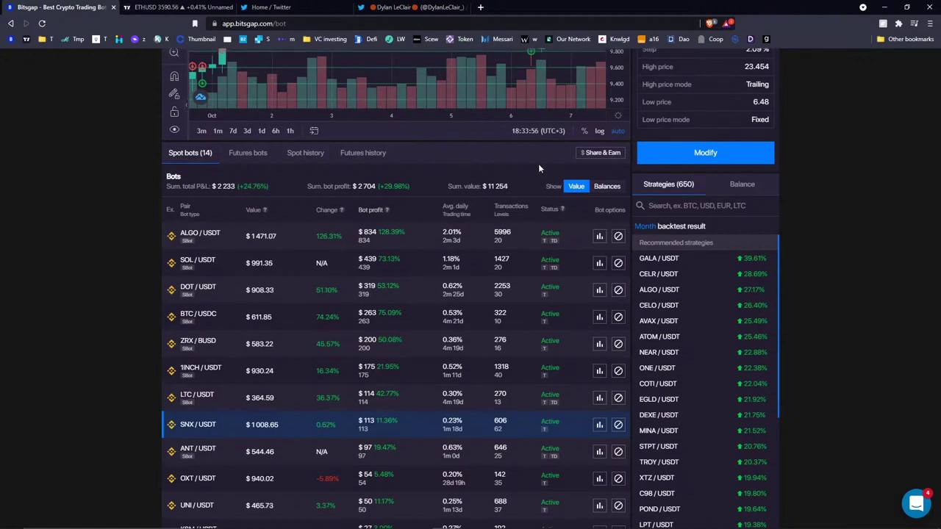
scroll(539, 164, "up", 2)
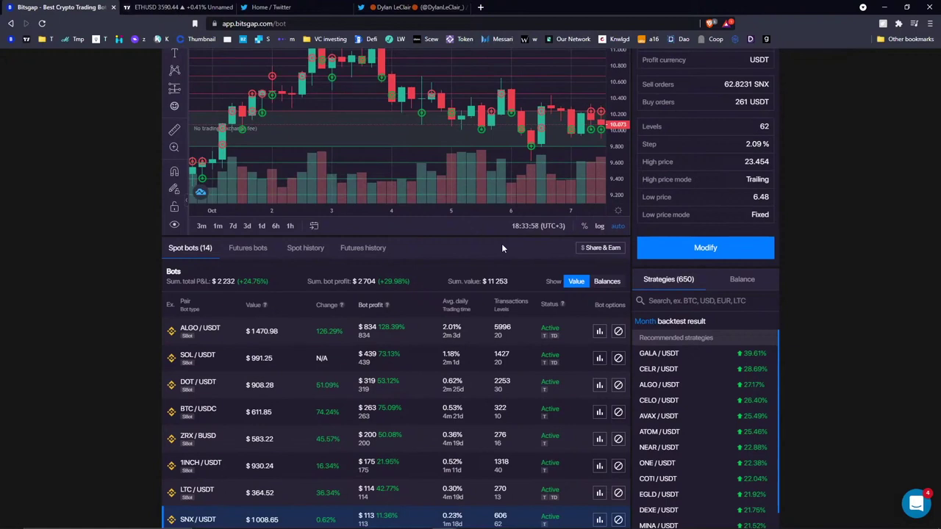
left_click(338, 332)
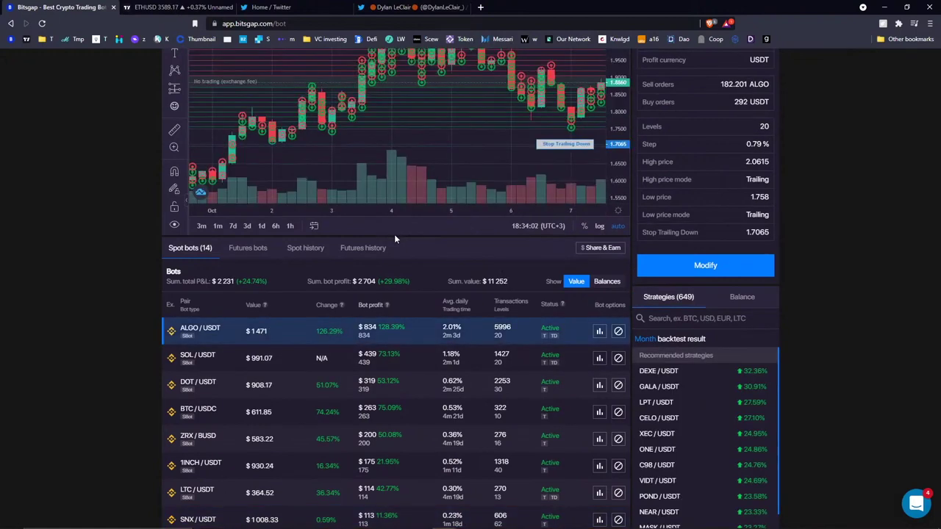
scroll(494, 251, "up", 3)
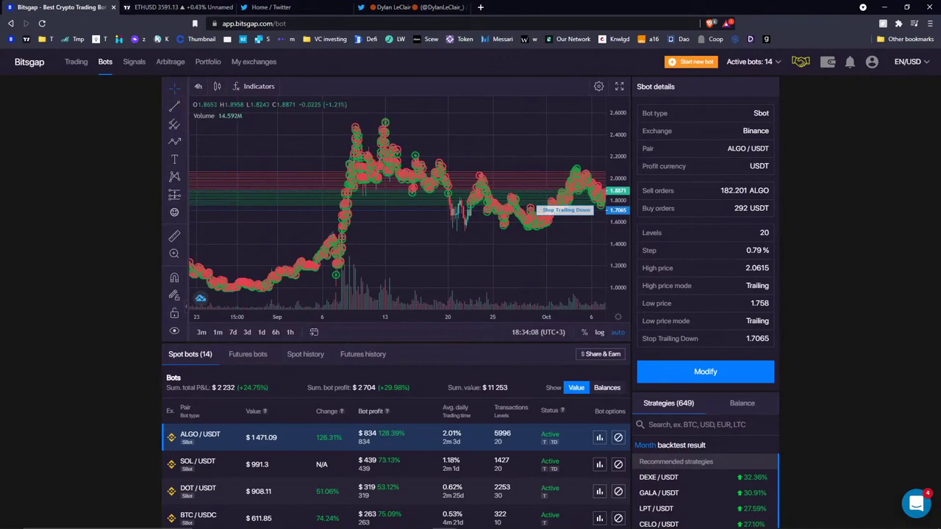
scroll(472, 359, "down", 2)
left_click_drag(512, 296, 493, 285)
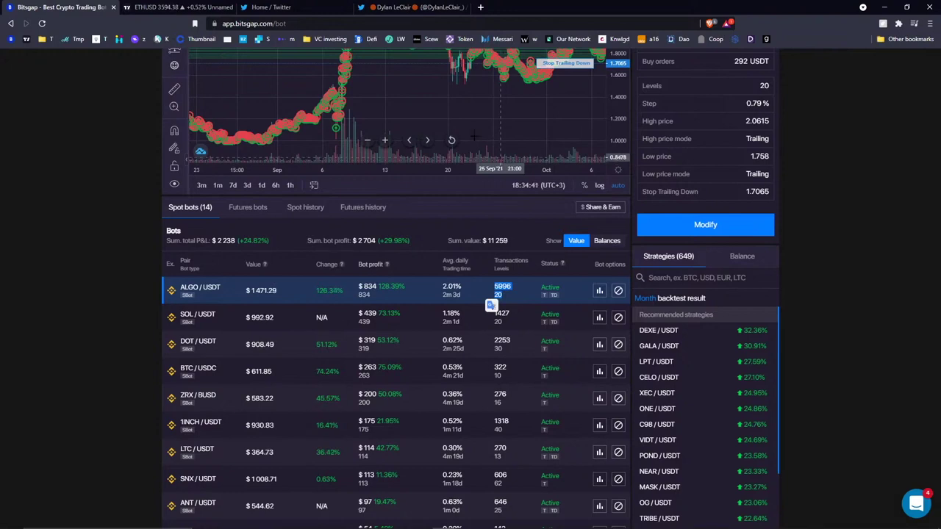
left_click(430, 248)
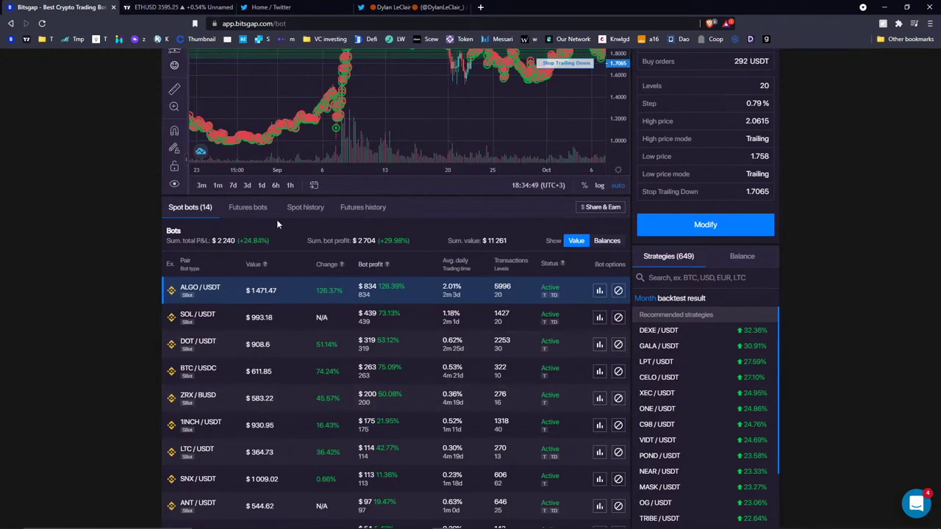
Check the ALGO / USDT bot's performance statistics, and highlight its step percentage in the Sbot details.
left_click(599, 291)
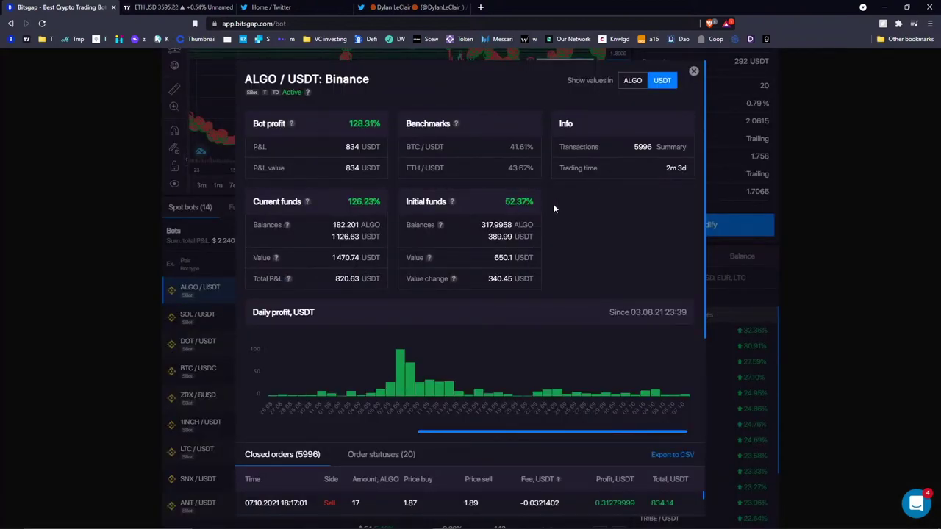
left_click(694, 72)
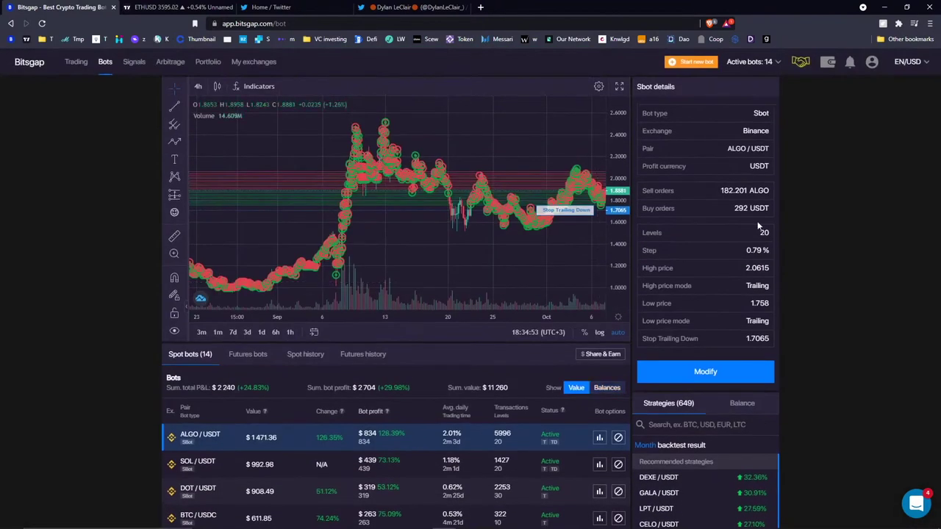
scroll(815, 216, "down", 3)
scroll(816, 216, "up", 3)
left_click_drag(745, 201, 780, 202)
left_click(796, 201)
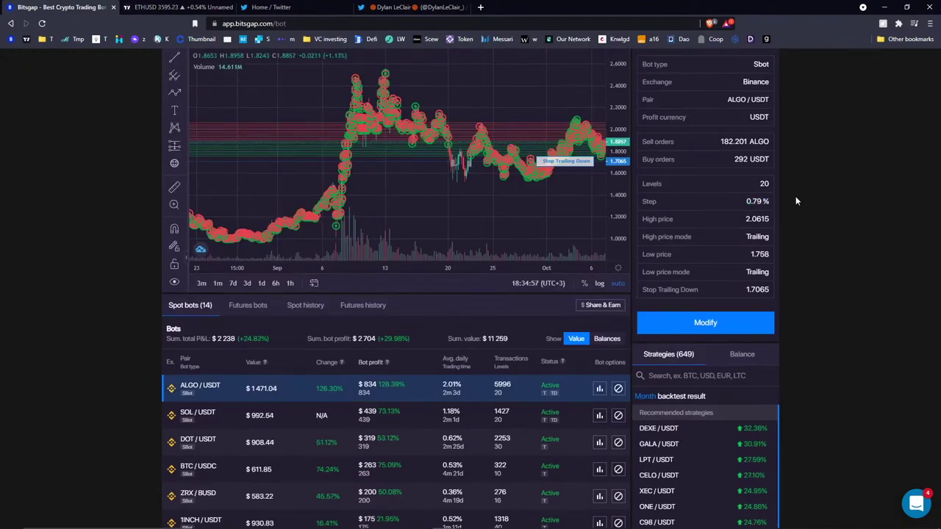
left_click_drag(744, 201, 779, 202)
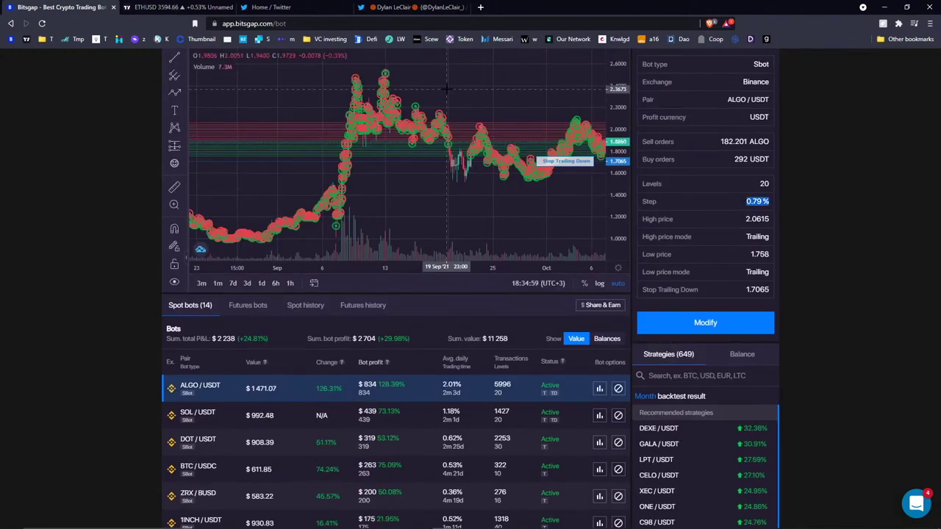
left_click(847, 177)
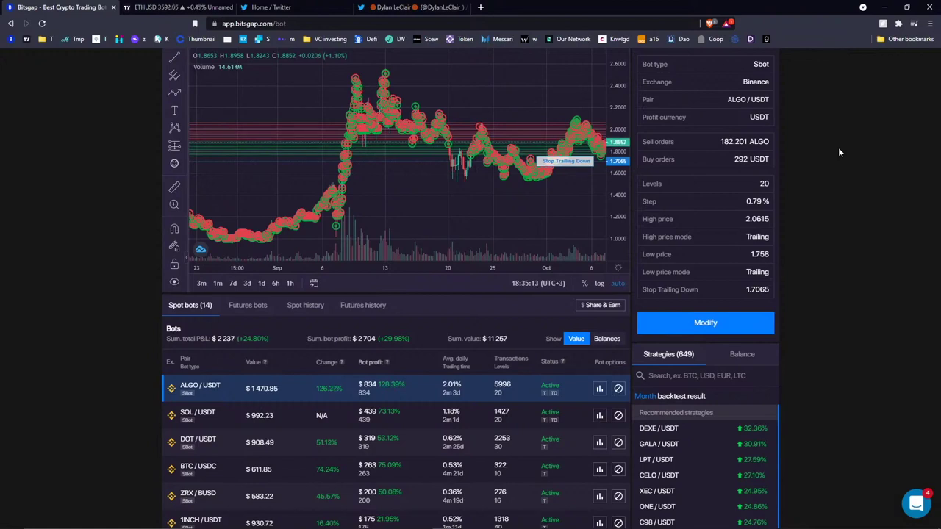
Show the BTC / USDC bot and adjust its chart to examine its orders from May to October.
scroll(367, 389, "down", 2)
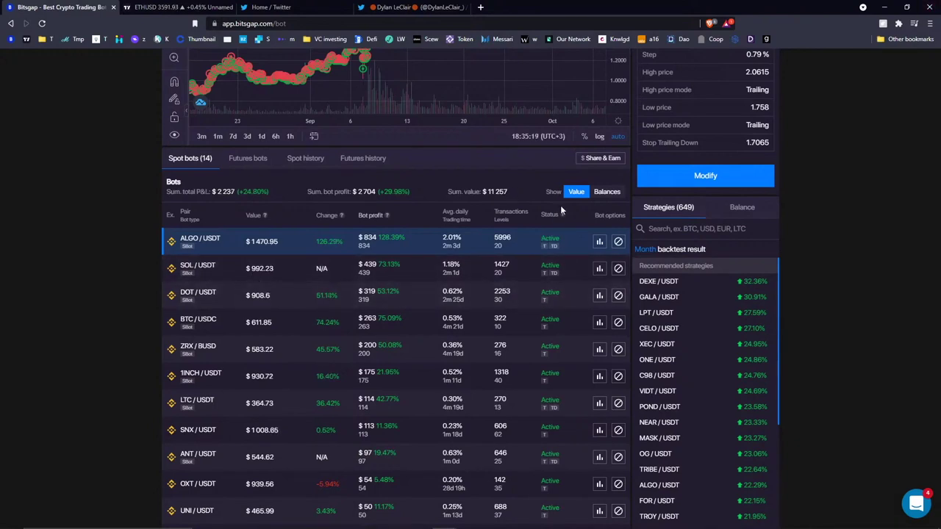
left_click(571, 327)
scroll(544, 287, "up", 3)
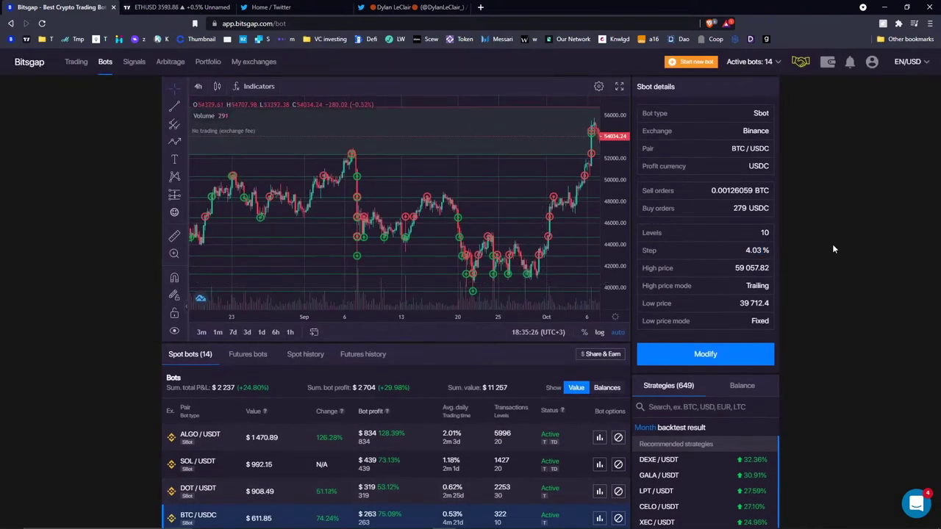
scroll(593, 217, "down", 5)
scroll(343, 469, "down", 3)
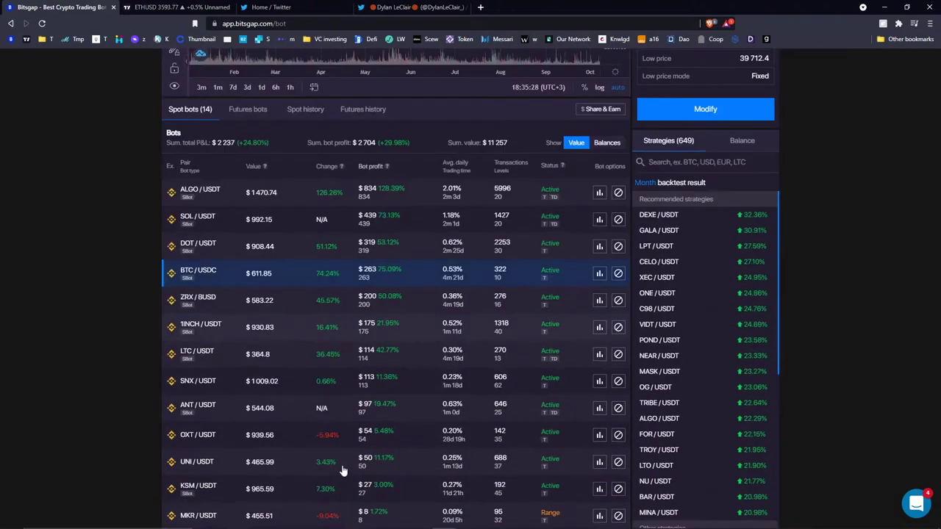
scroll(331, 291, "up", 4)
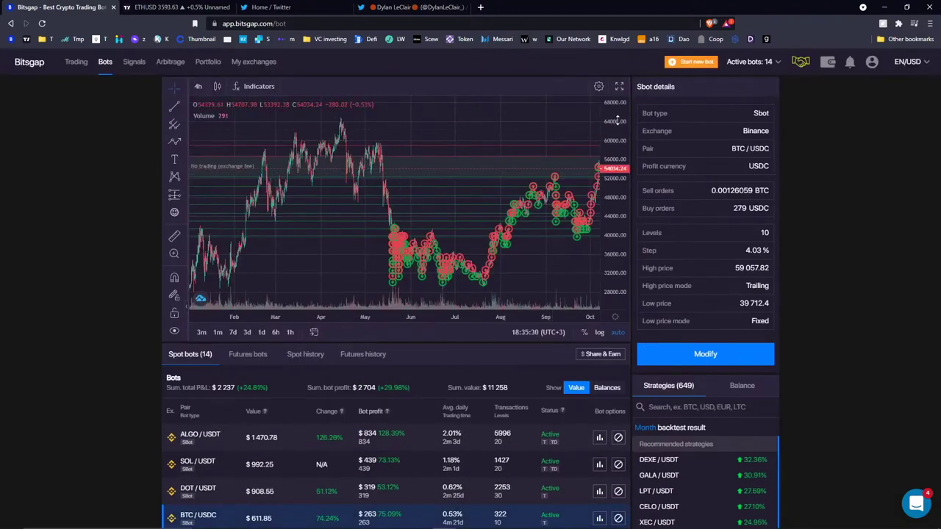
left_click_drag(545, 128, 541, 115)
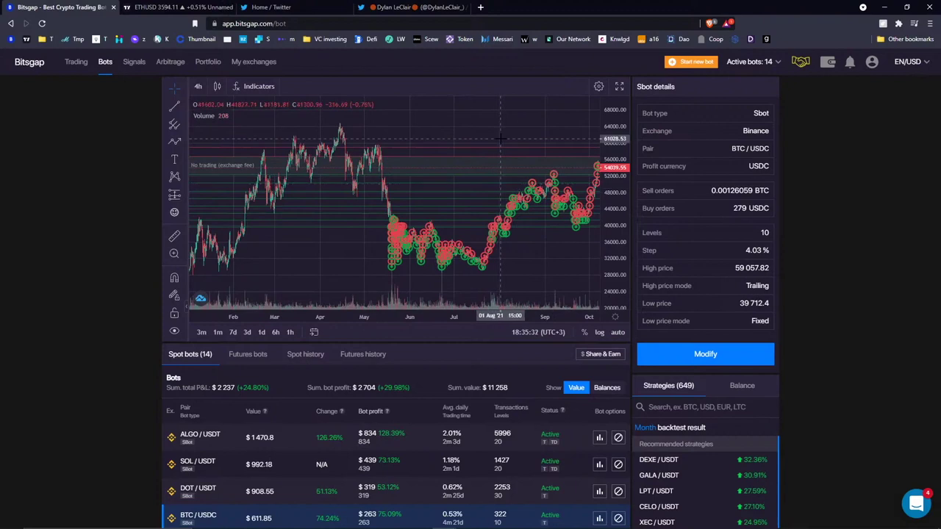
left_click_drag(485, 150, 463, 132)
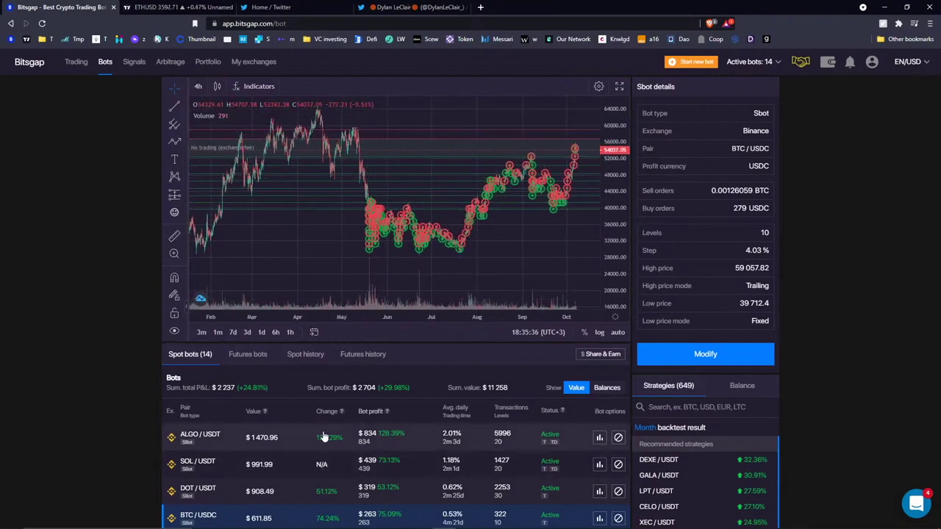
scroll(323, 437, "down", 1)
scroll(389, 441, "up", 1)
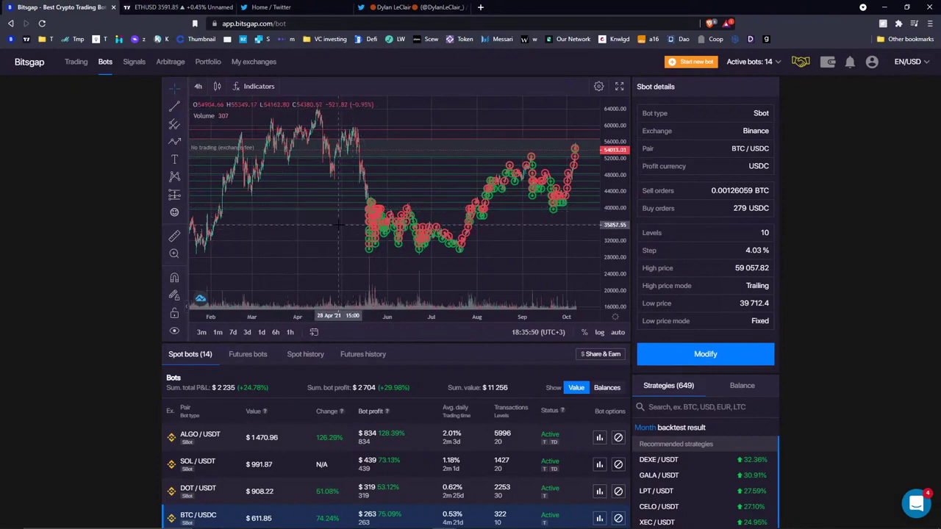
Draw a zigzag price path between about 30,000 and 40,000 from late May to late September, and delete it.
left_click(174, 141)
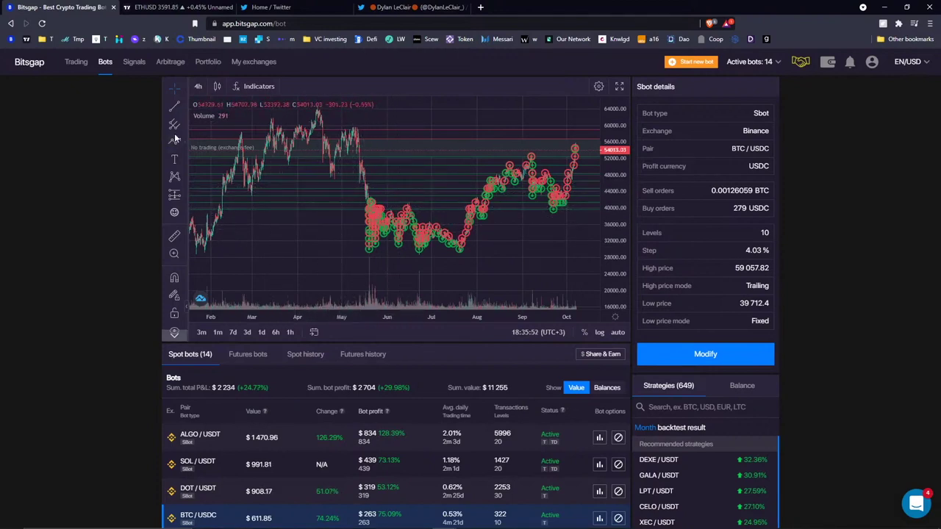
left_click(372, 212)
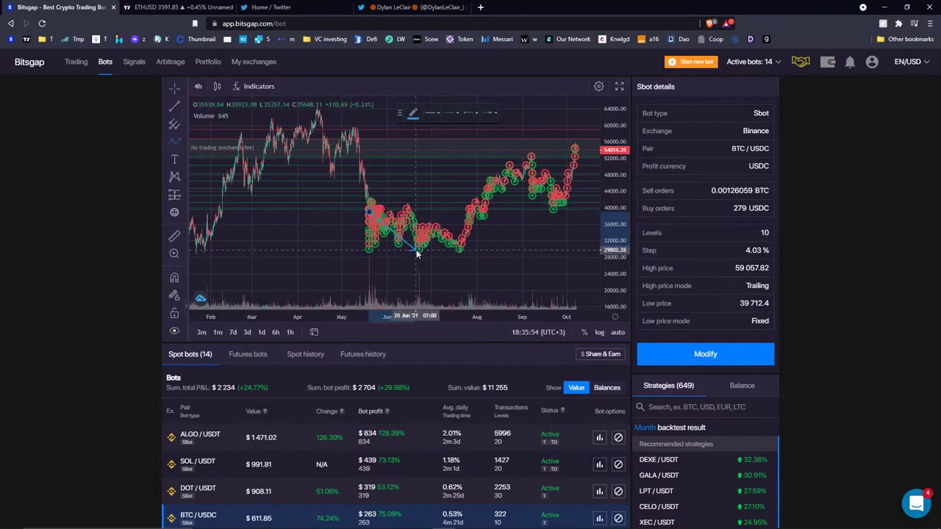
left_click(417, 251)
left_click(416, 206)
left_click(448, 244)
left_click(469, 208)
left_click(500, 256)
left_click(516, 217)
left_click(544, 250)
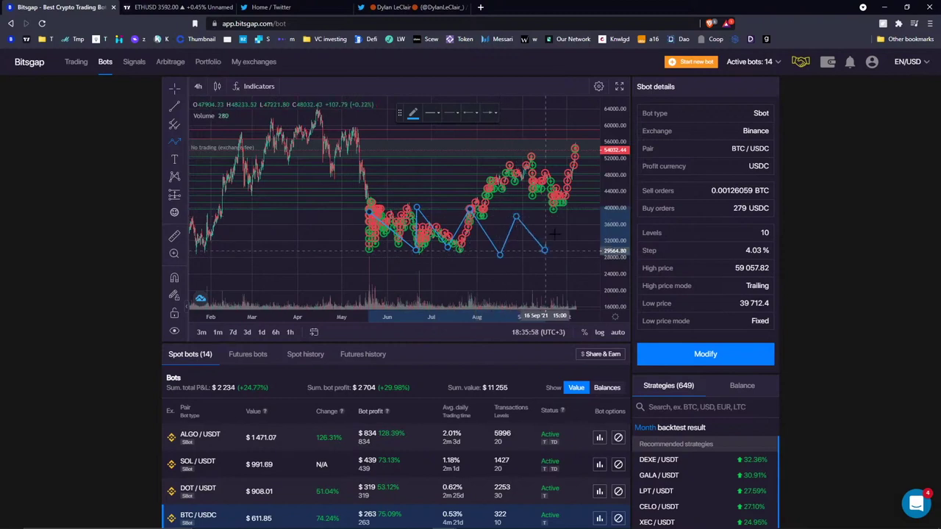
double_click(565, 222)
left_click(608, 113)
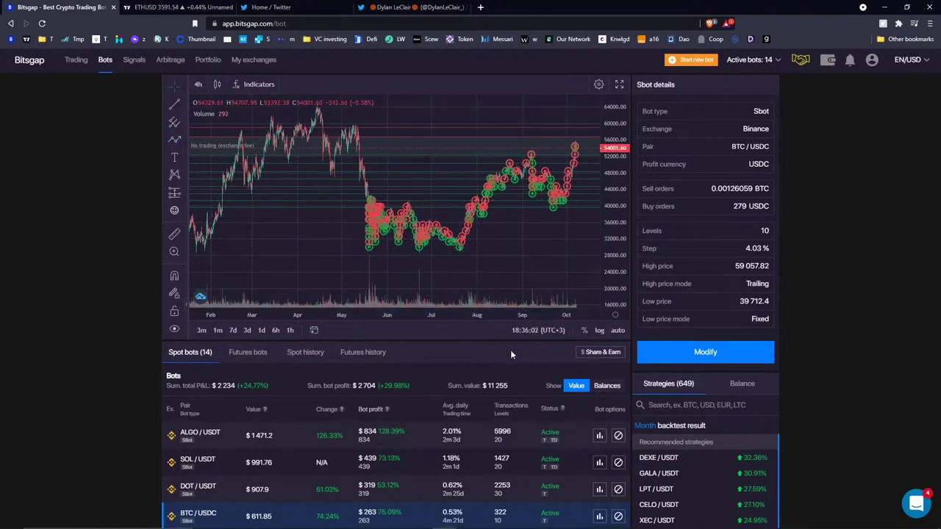
Mark two trading ranges on the BTC / USDC chart with rectangles, about 28,500 to 40,100 and about 40,600 to 55,100.
scroll(510, 350, "down", 3)
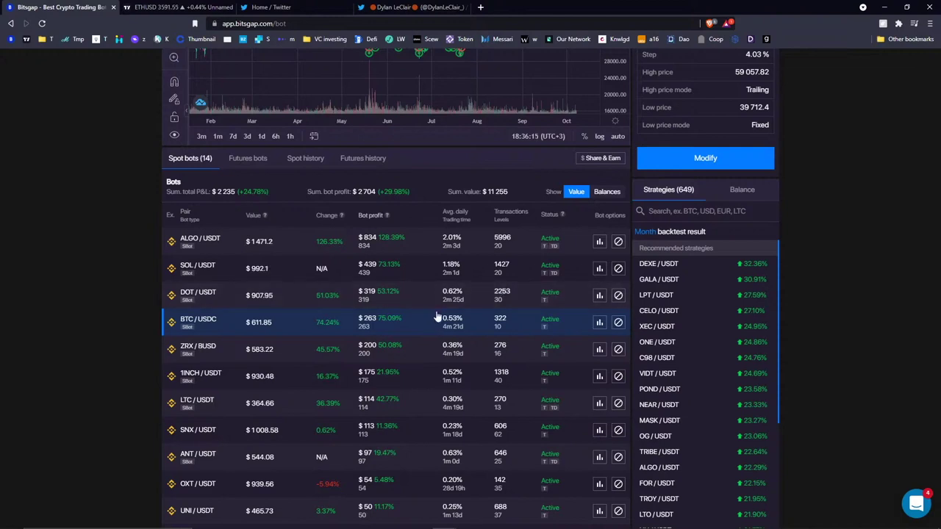
scroll(439, 317, "up", 3)
left_click(185, 142)
left_click(220, 183)
mouse_move(353, 208)
left_mouse_down()
mouse_move(491, 254)
mouse_move(473, 255)
left_mouse_up()
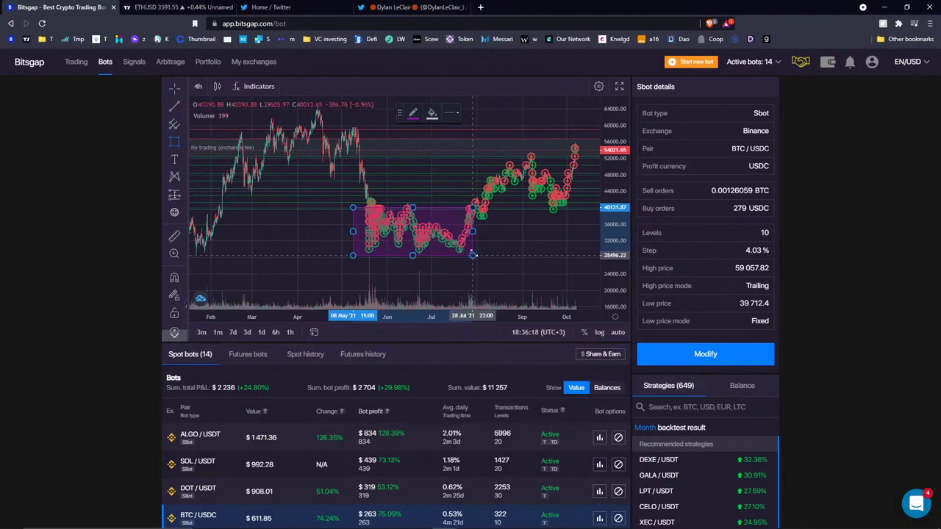
left_click_drag(461, 145, 581, 206)
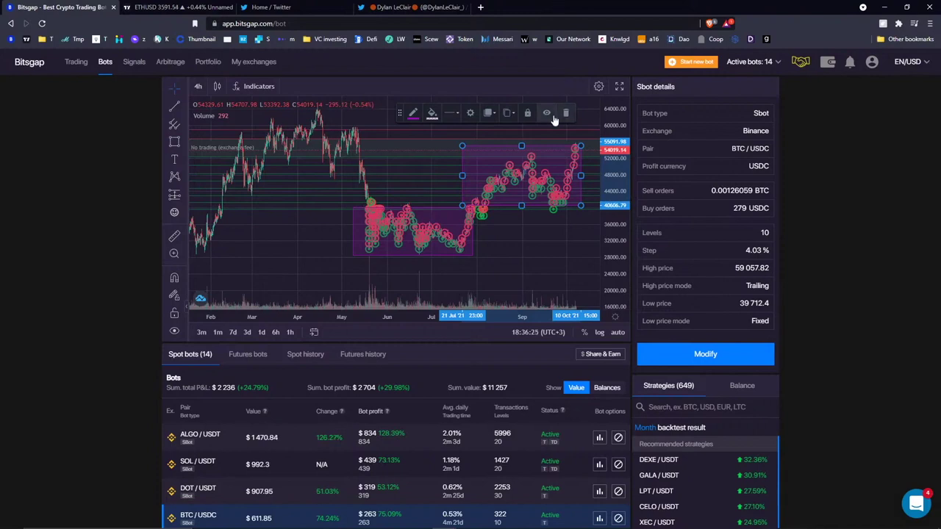
left_click(560, 221)
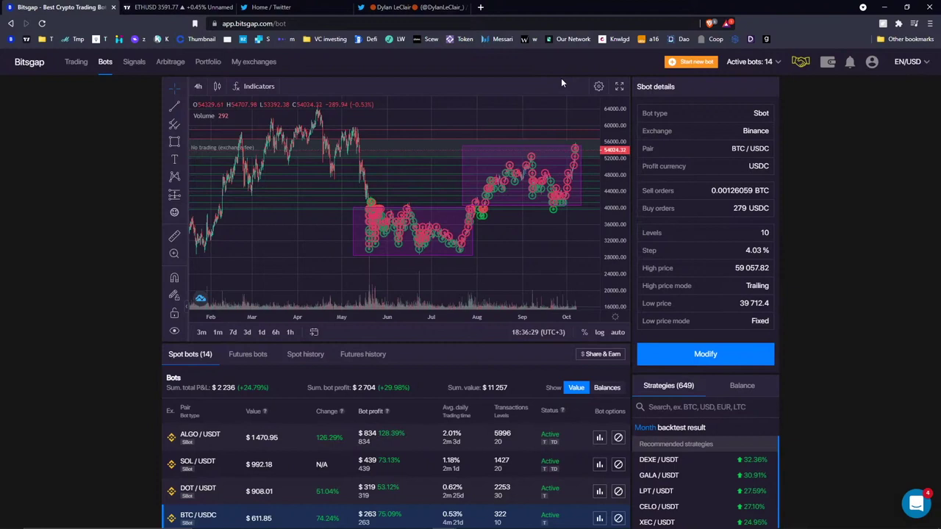
Delete both range rectangles from the BTC / USDC chart.
left_click(514, 207)
key("Delete")
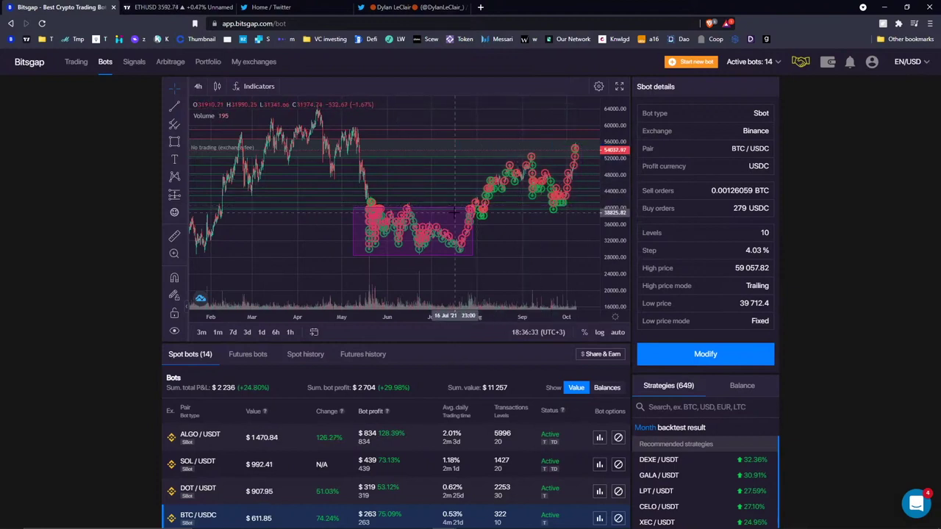
left_click(469, 254)
key("Delete")
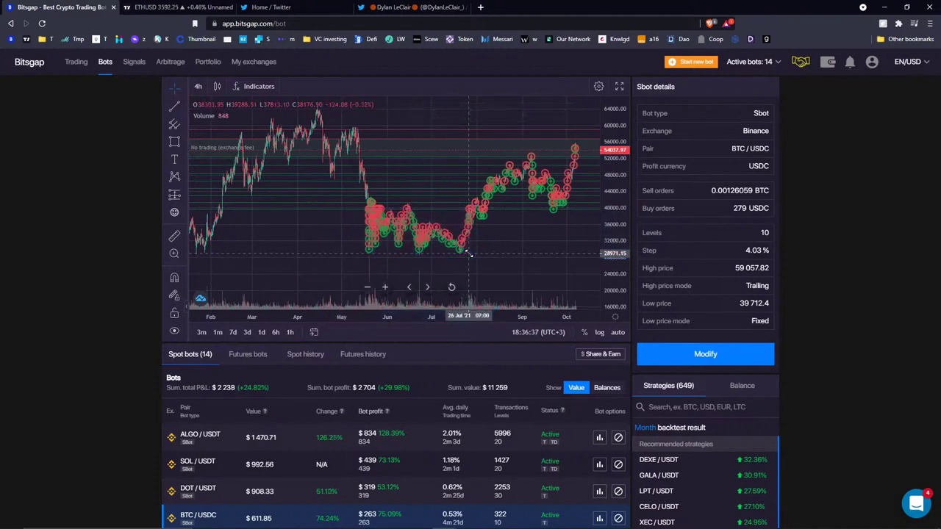
Switch to TradingView and view the BTCUSDT, BNBUSDT and ETHUSD charts from the watchlist.
key("ctrl+Tab")
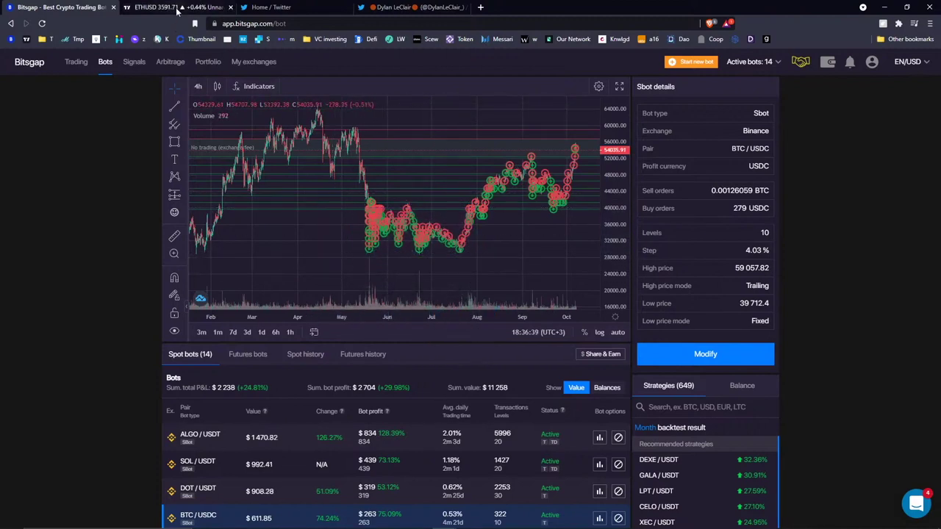
scroll(478, 169, "right", 5)
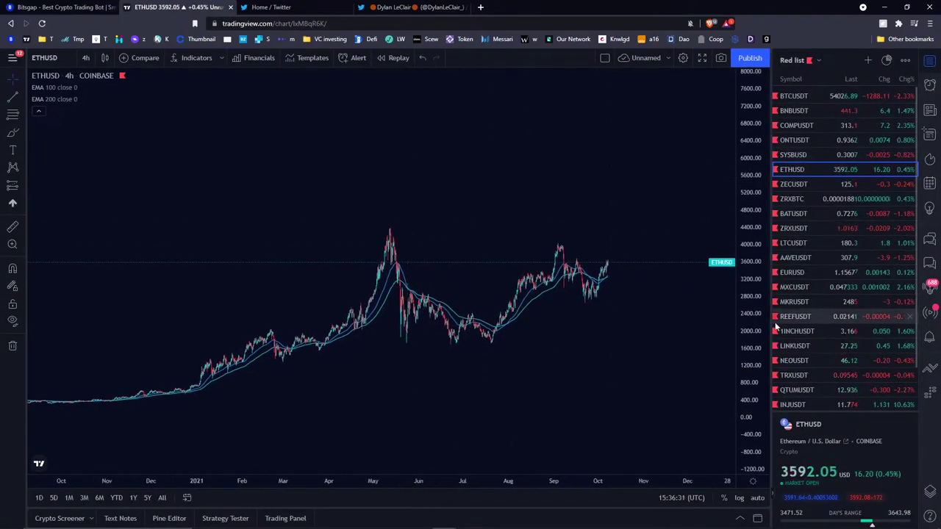
left_click(832, 95)
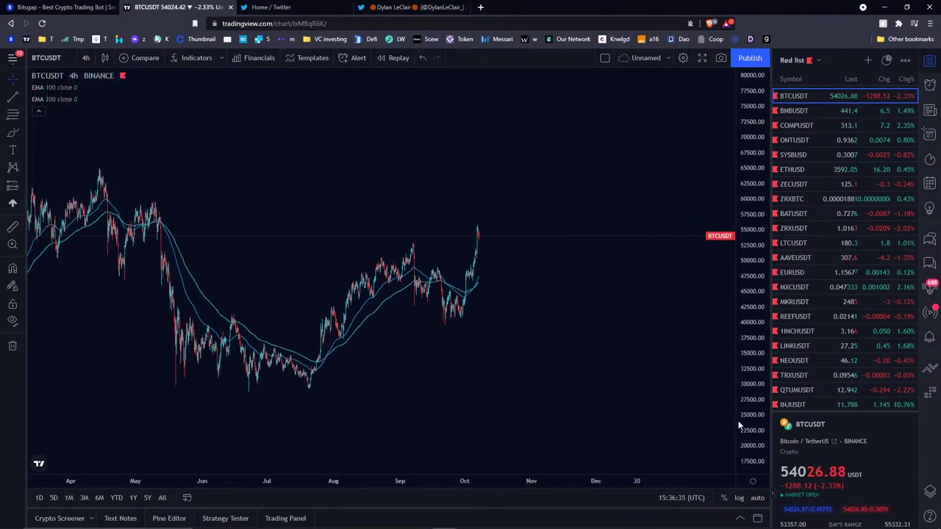
scroll(524, 185, "down", 2)
left_click(823, 110)
left_click(811, 172)
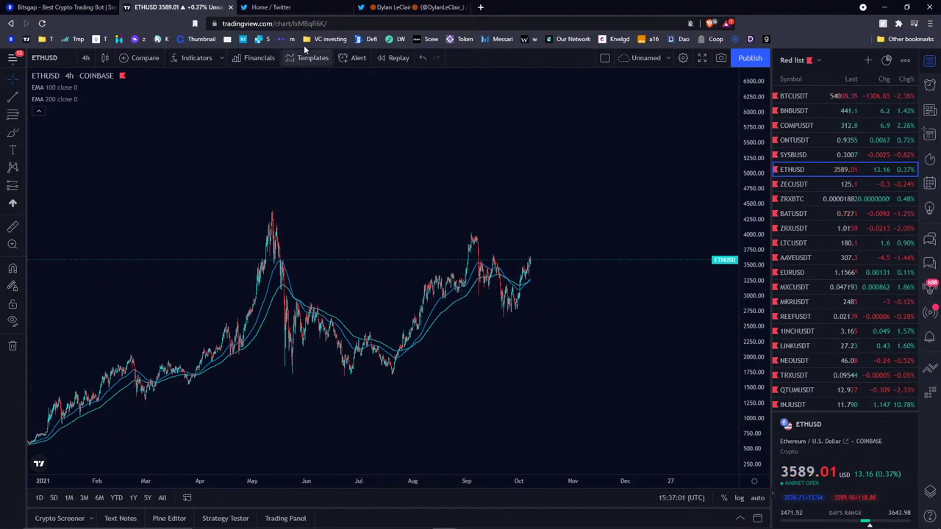
View the Bitcoin hash rate chart and the futures basis chart on Twitter, and return to the Bitsgap bots page.
left_click(280, 8)
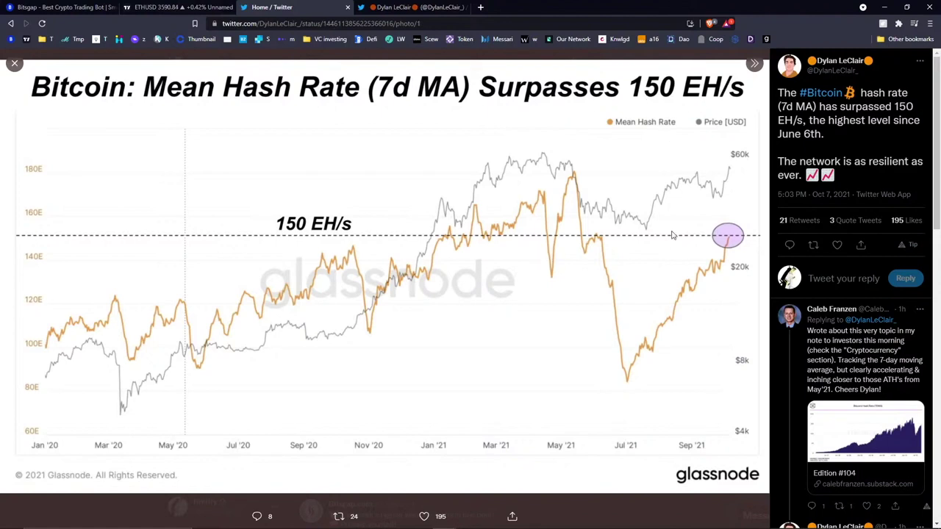
left_click(408, 5)
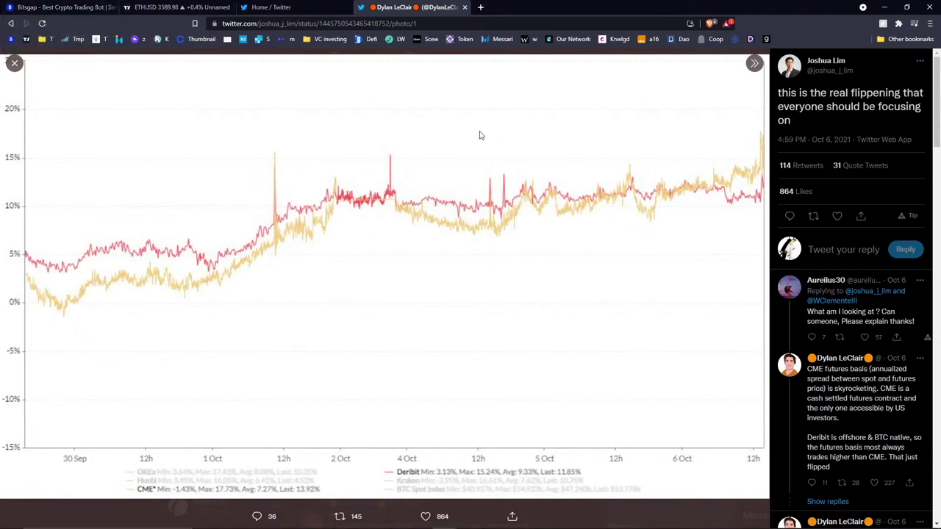
left_click(55, 9)
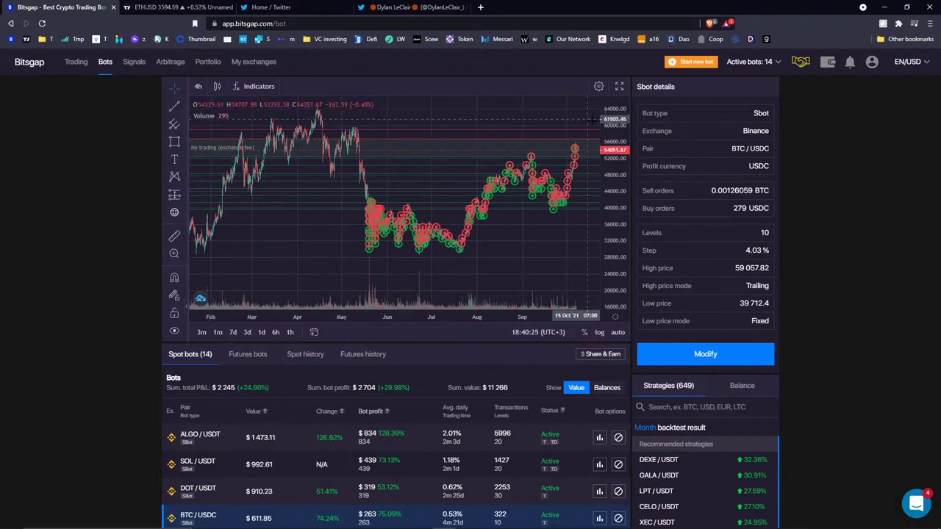
Examine the BTC / USDC bot's price history and trades from February to October, along with the running spot bots.
left_click_drag(596, 119, 594, 165)
left_click_drag(436, 120, 449, 122)
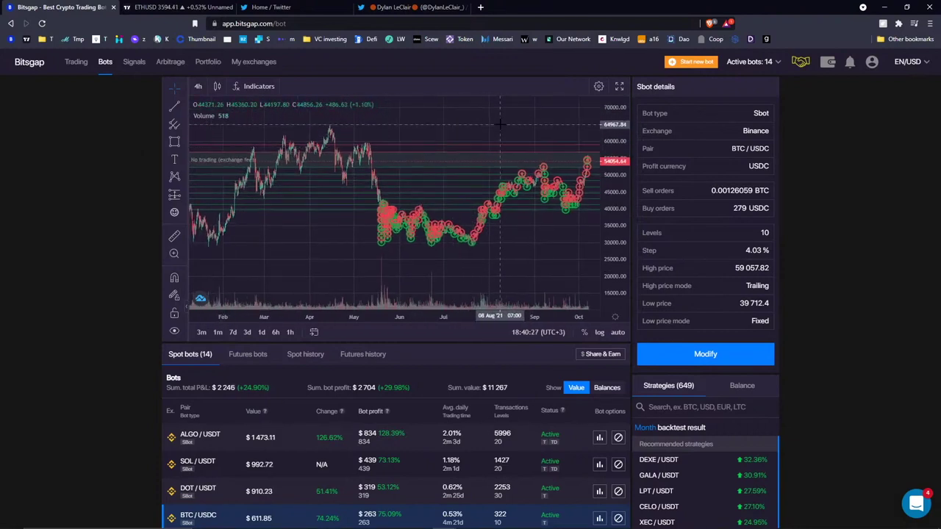
left_click_drag(515, 126, 360, 128)
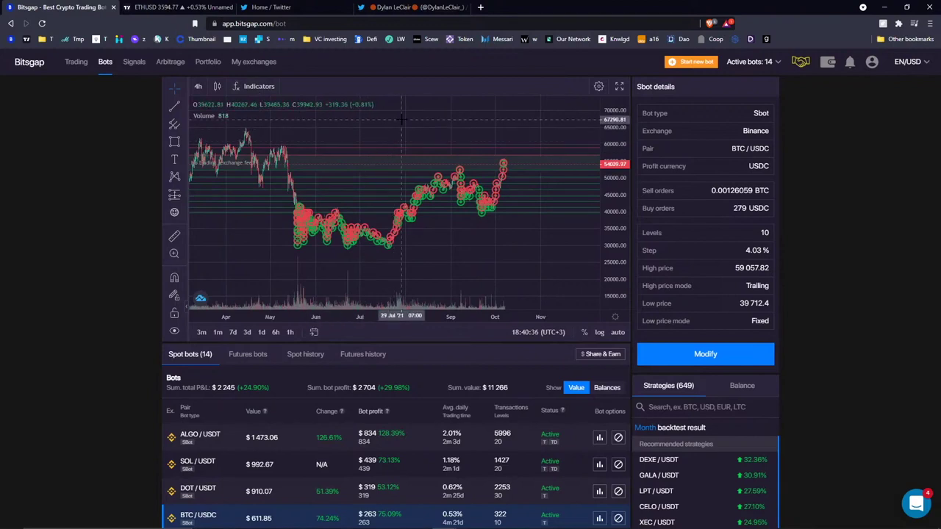
left_click_drag(408, 139, 443, 126)
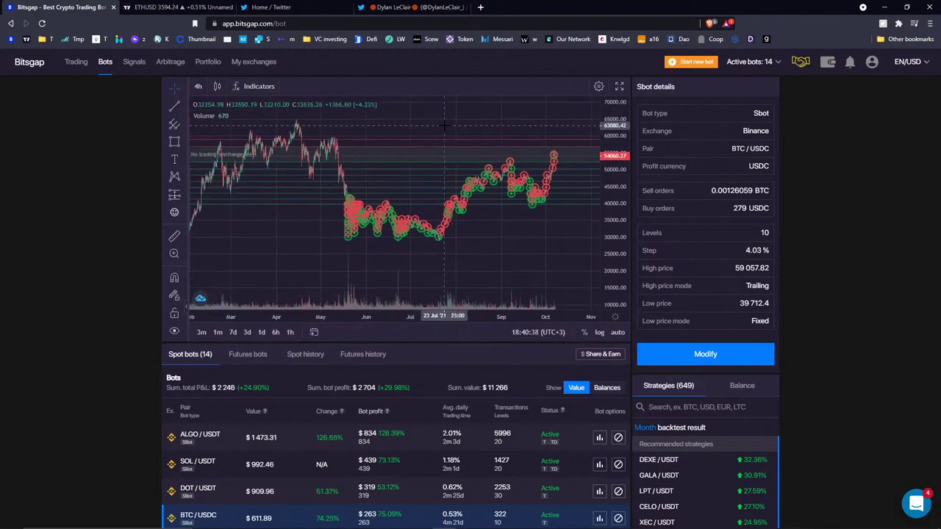
scroll(455, 325, "down", 2)
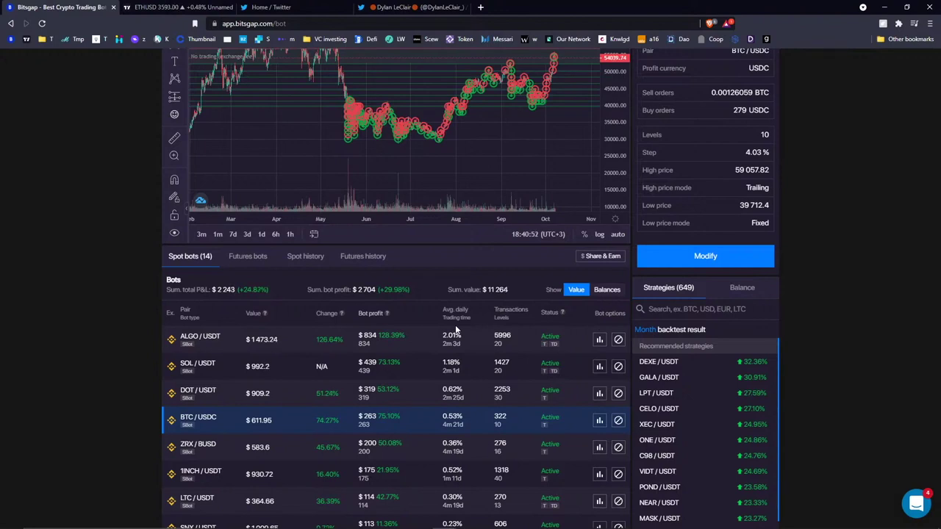
Switch to TradingView and add a volume profile from 8 March to 7 October 2021 and the Ichimoku indicator to the ETHUSD chart.
left_click(210, 6)
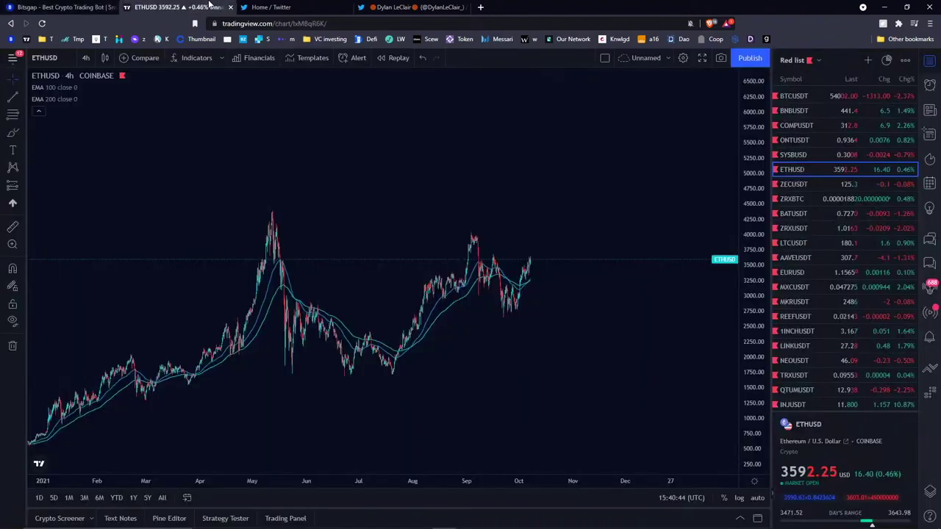
scroll(367, 219, "down", 2)
scroll(323, 184, "down", 1)
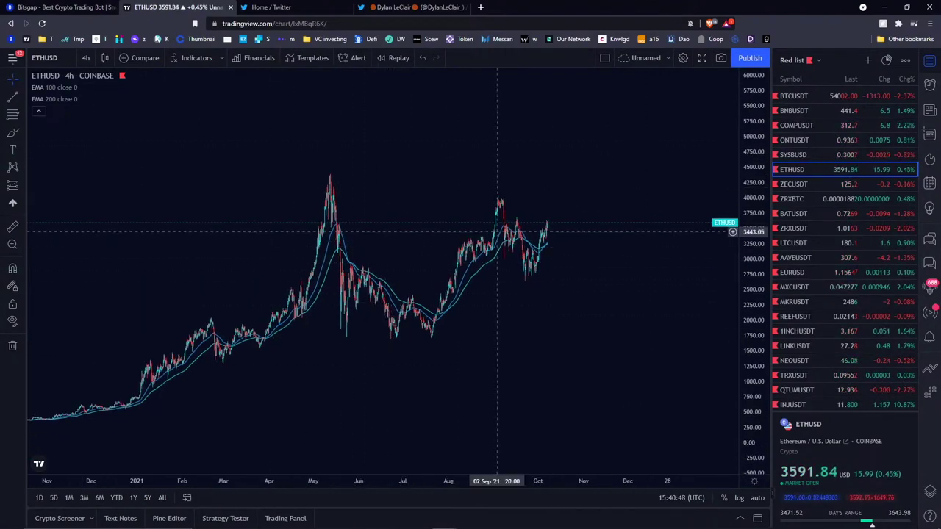
left_click(24, 187)
left_click(81, 362)
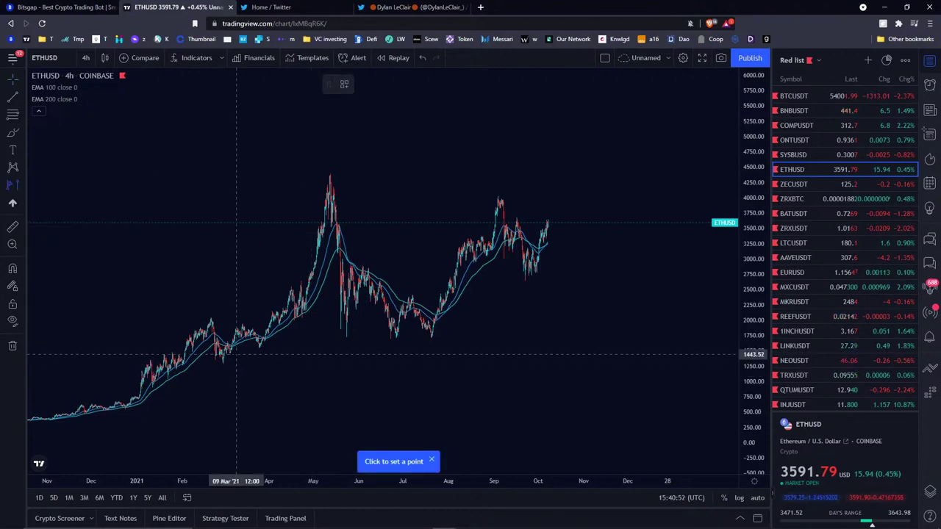
left_click(236, 355)
left_click(548, 159)
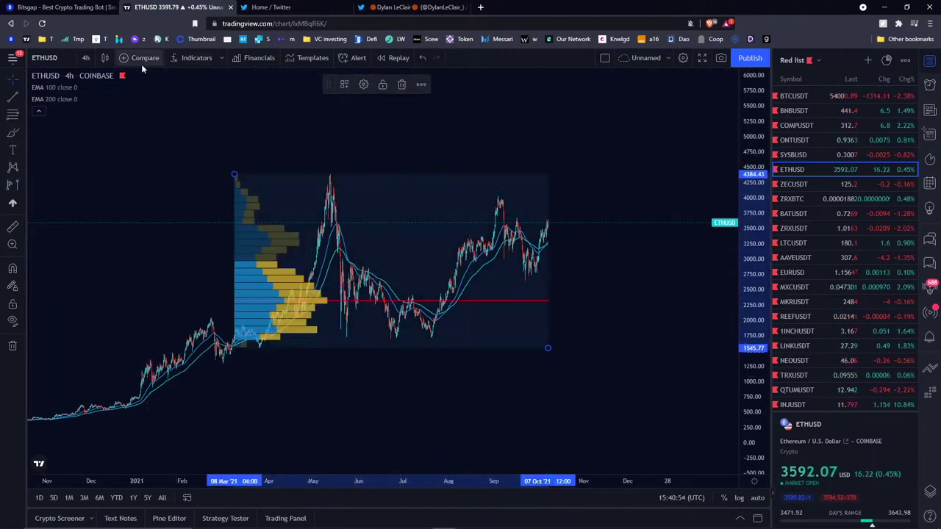
left_click(194, 58)
left_click(416, 254)
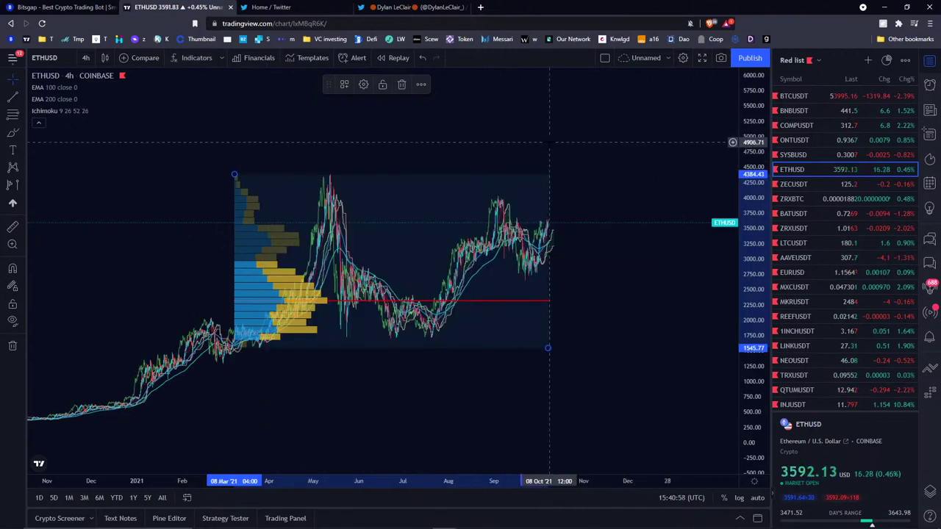
Remove the volume profile drawing and the Ichimoku indicator from the ETHUSD chart.
right_click(549, 141)
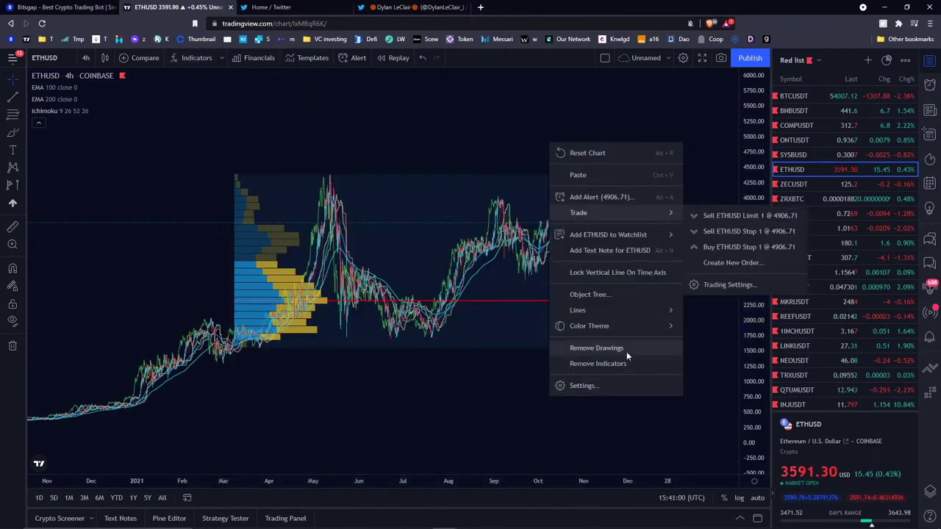
left_click(626, 350)
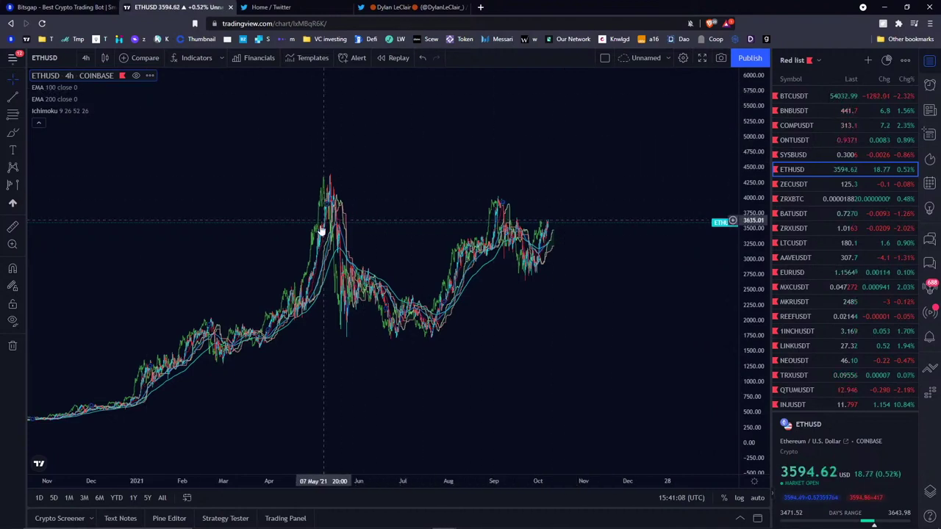
left_click(138, 110)
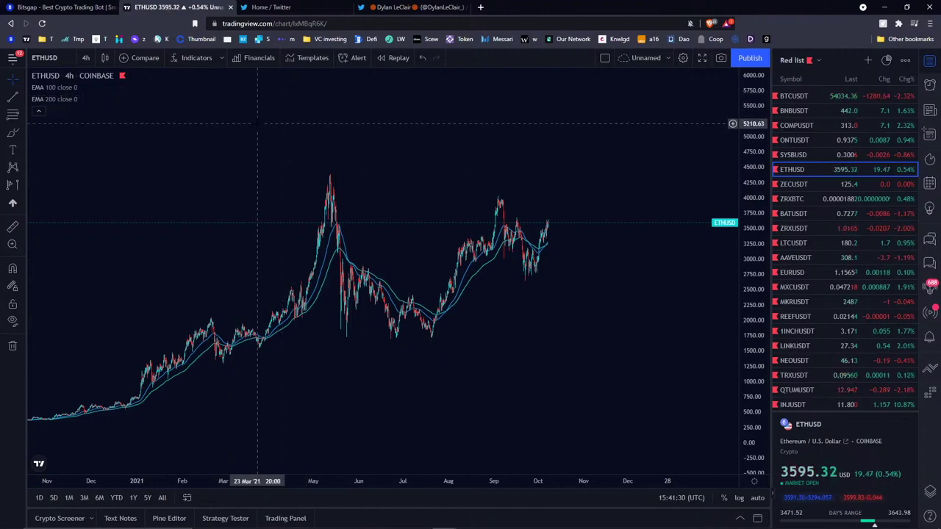
left_click_drag(258, 124, 227, 151)
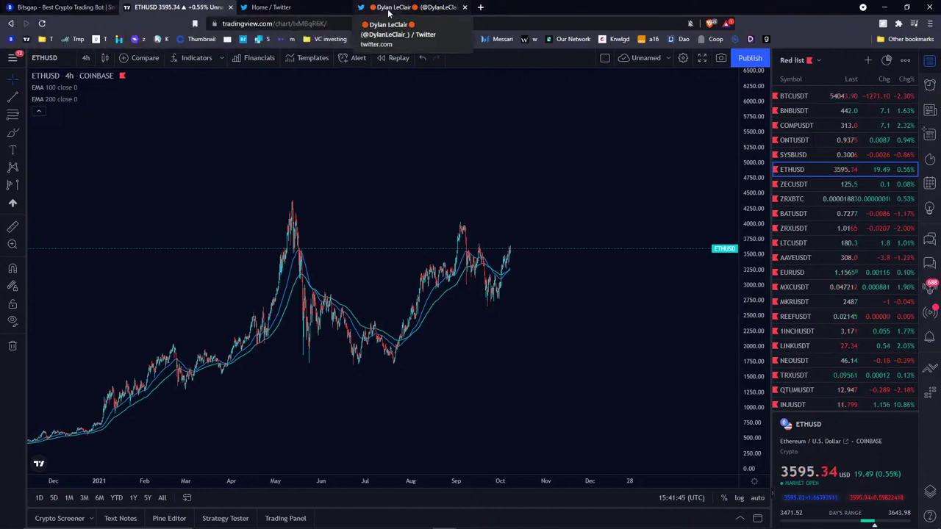
Return to the Bitsgap bots page and review the BTC / USDC bot's chart and the full list of spot bots.
left_click(64, 8)
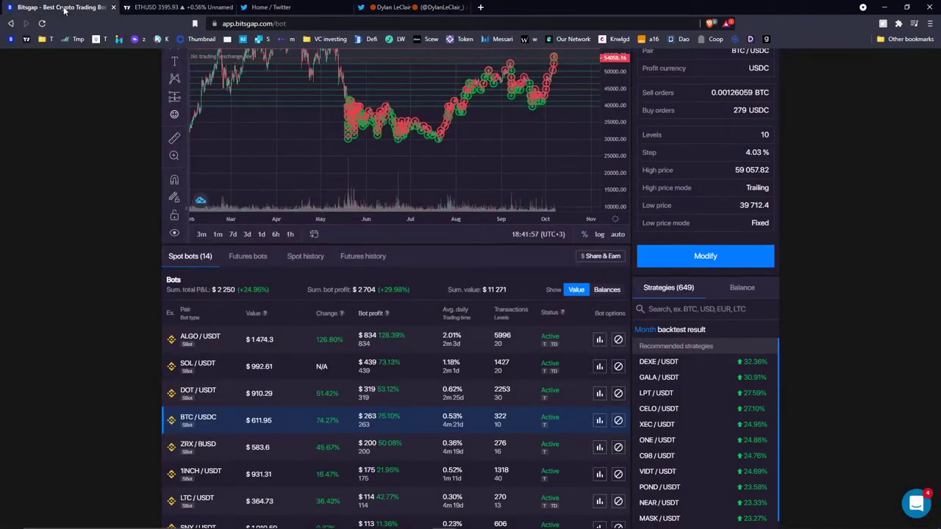
scroll(140, 173, "up", 2)
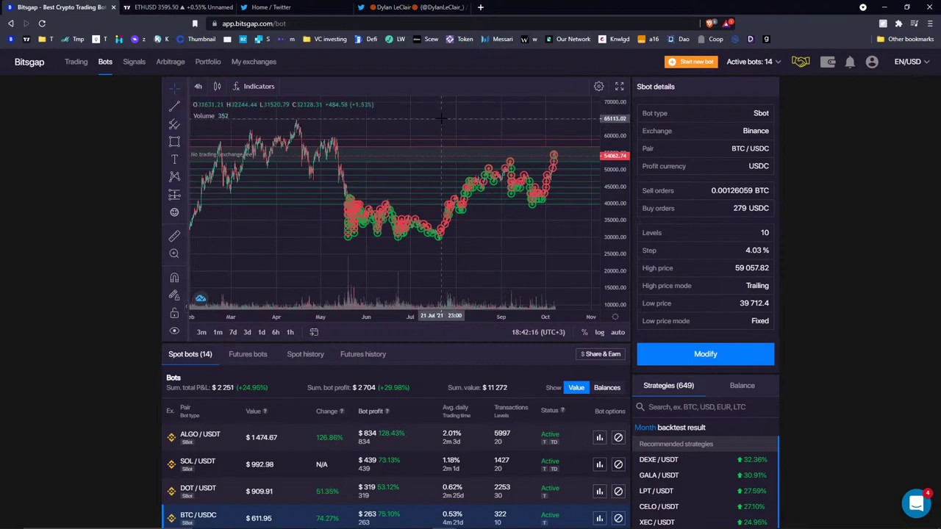
scroll(127, 249, "down", 2)
scroll(159, 209, "up", 2)
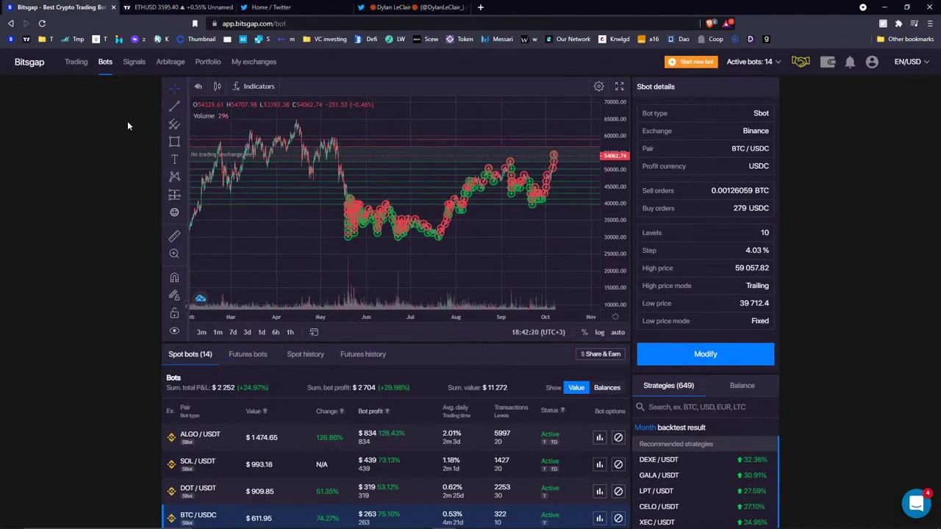
scroll(338, 336, "down", 4)
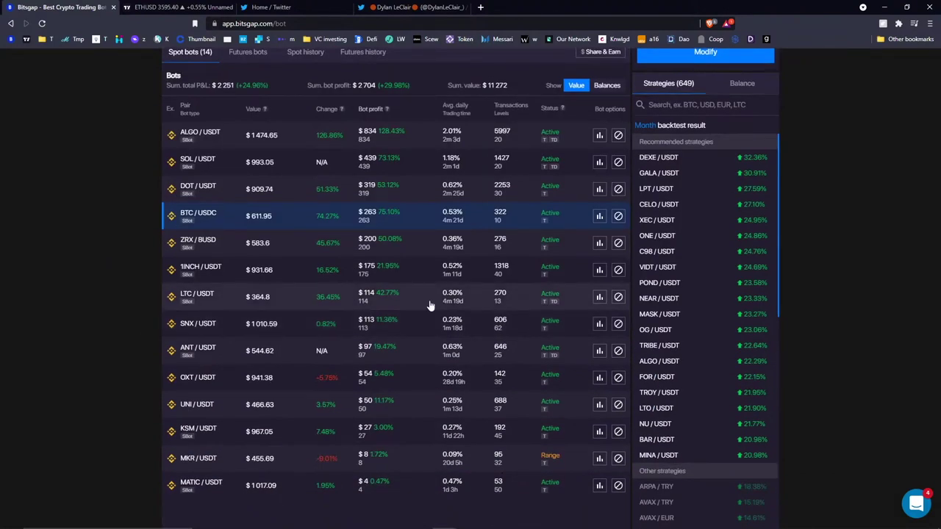
scroll(442, 309, "up", 4)
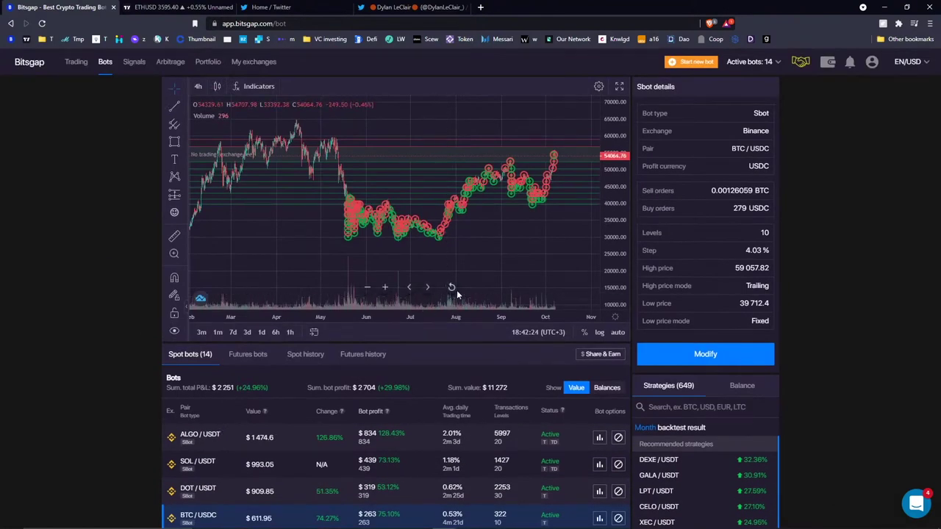
scroll(384, 447, "down", 4)
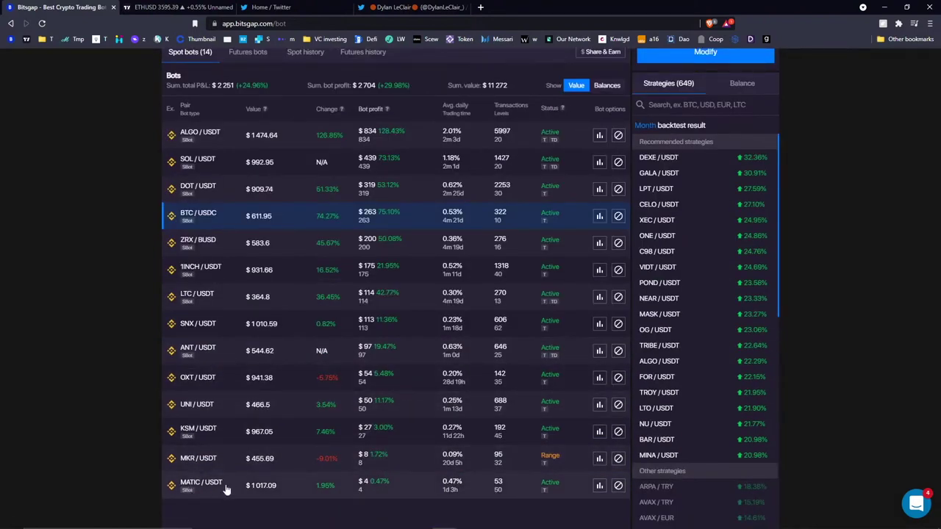
Open the MATIC / USDT bot and view its grid levels and price history on the chart.
left_click(383, 485)
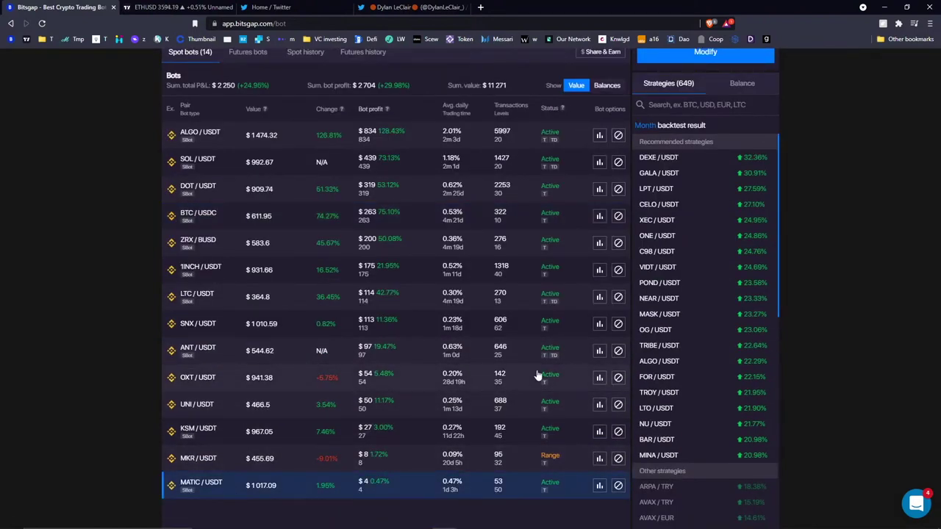
scroll(541, 374, "up", 4)
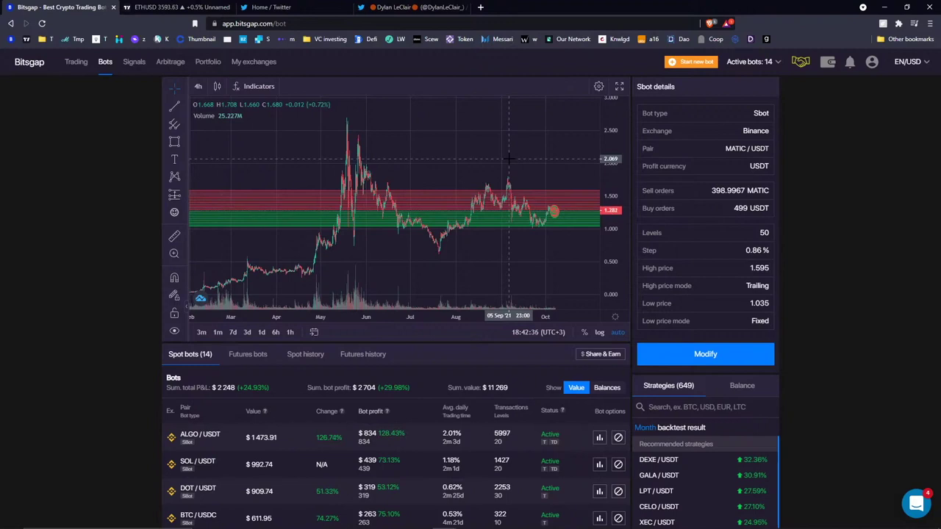
scroll(508, 158, "up", 4)
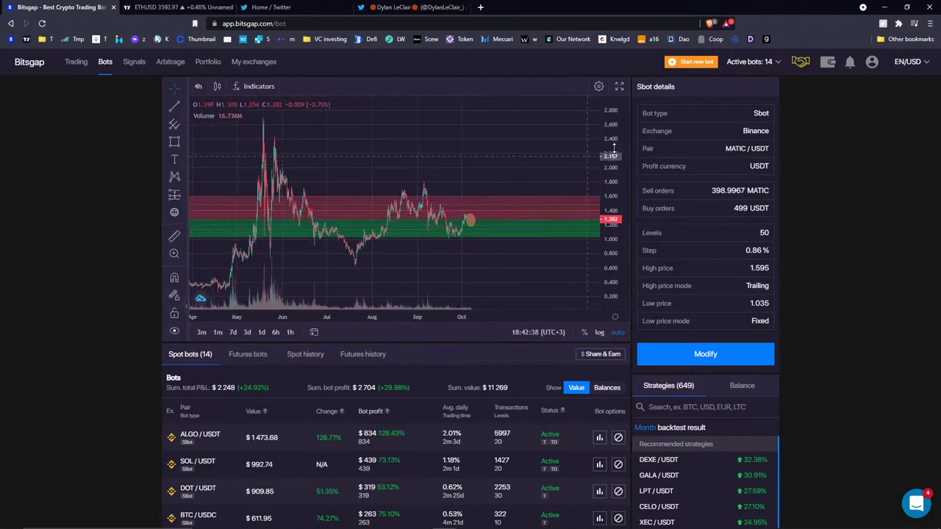
left_click_drag(463, 158, 441, 177)
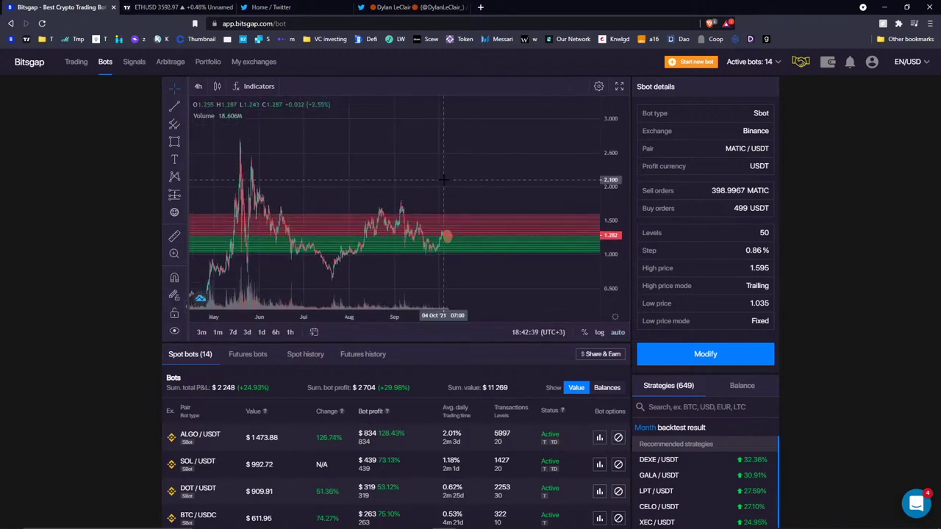
Place the text label "Axie game (play2earn)" above the recent MATIC / USDT prices, at about 2.27 and 17 September 2021.
left_click(174, 159)
left_click(391, 165)
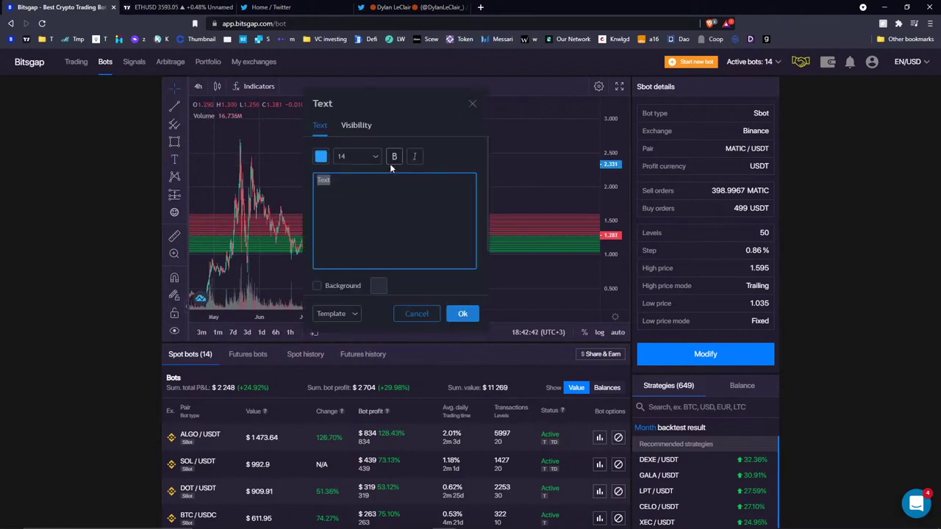
type("Axle ")
type("game ")
type("(play2")
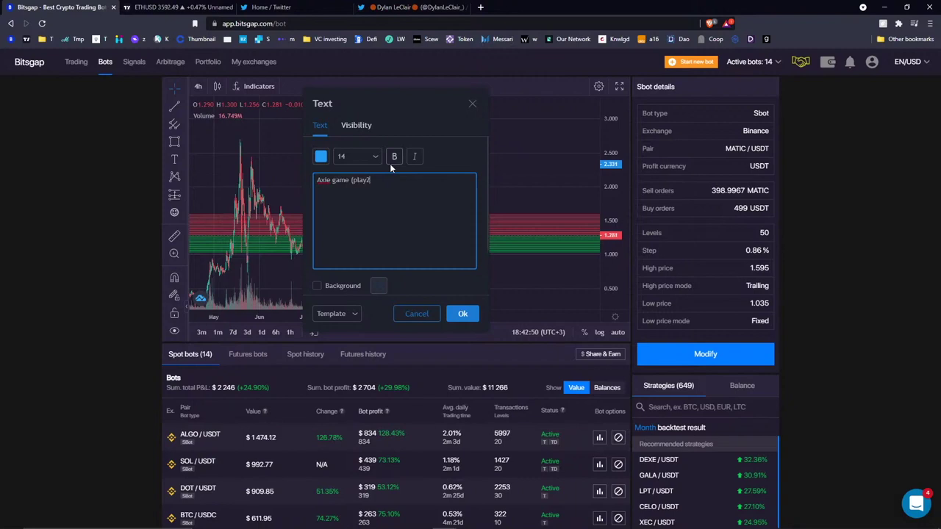
type("earn)")
key("shift+Left")
key("shift+Left")
key("shift+Left")
key("shift+Left")
key("shift+Left")
key("shift+Left")
key("Right")
left_click(463, 313)
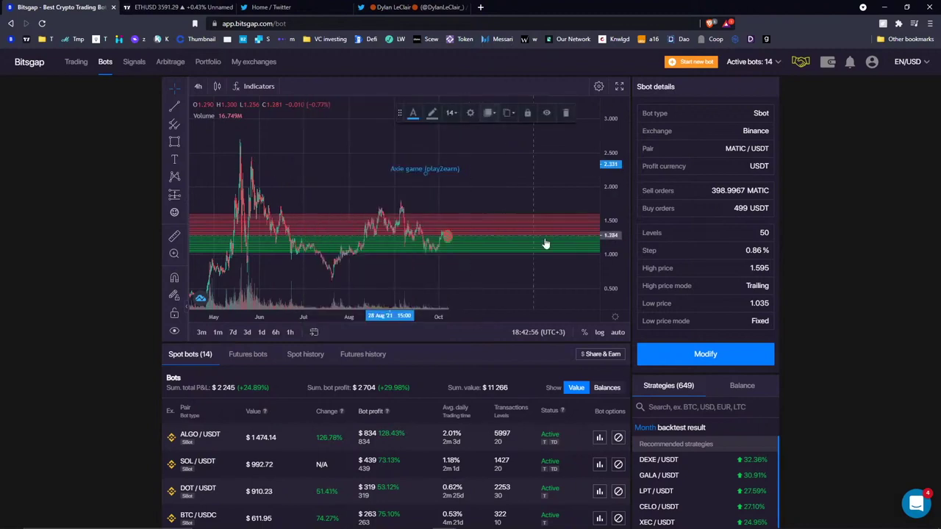
left_click_drag(429, 170, 458, 175)
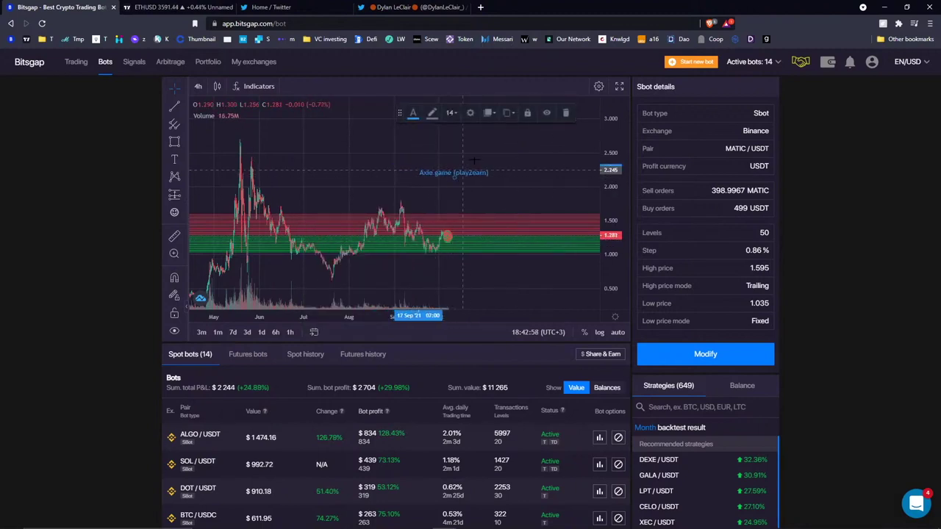
Delete the Axie game text label from the MATIC / USDT chart.
left_click(482, 171)
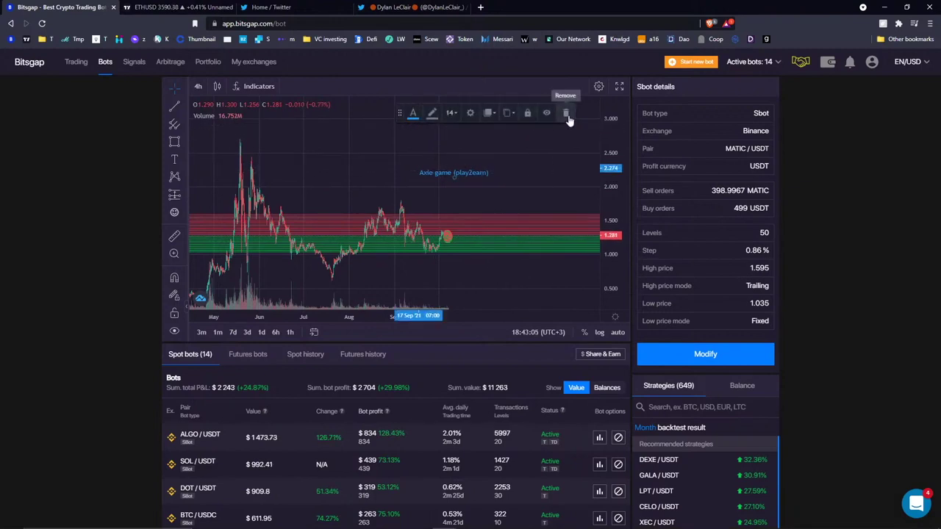
left_click(566, 116)
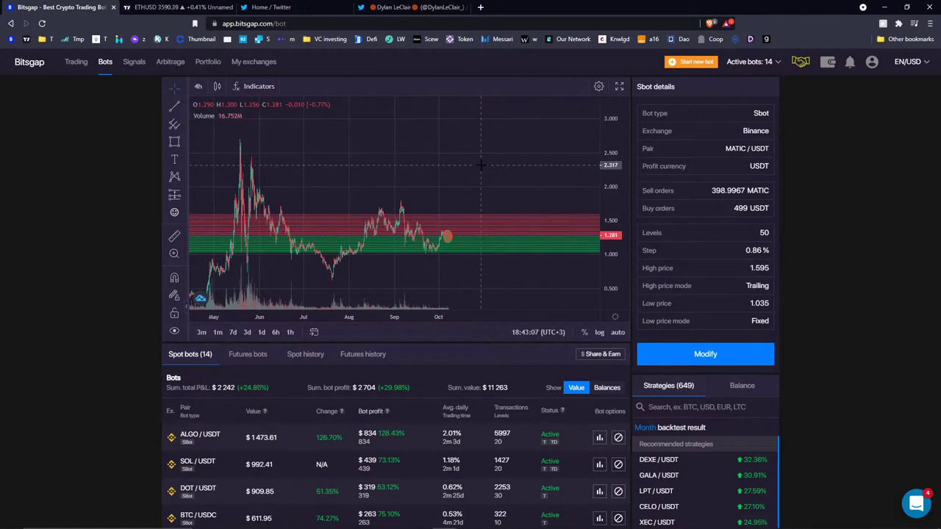
left_click_drag(481, 165, 454, 146)
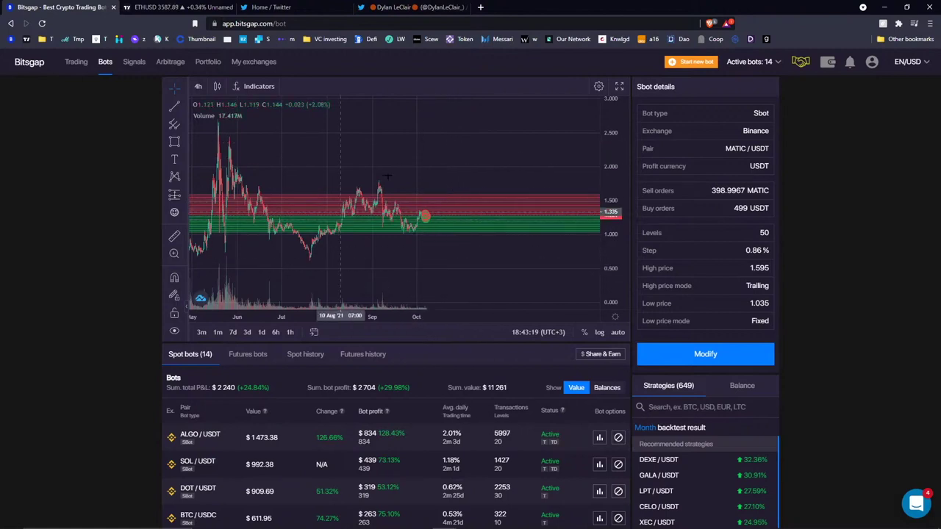
Check the MATIC / USDT bot's results in the bots list, and view the pair's price history on the Trading page.
scroll(389, 399, "down", 4)
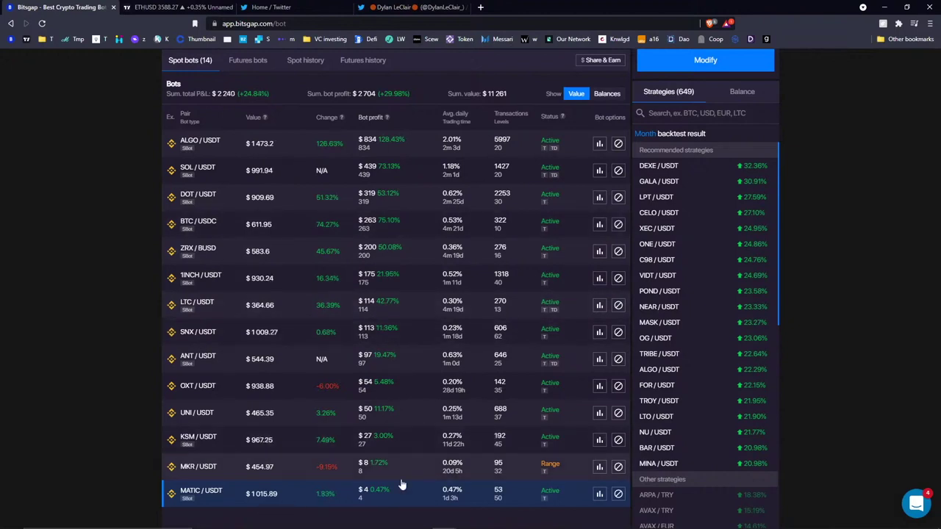
scroll(467, 350, "up", 4)
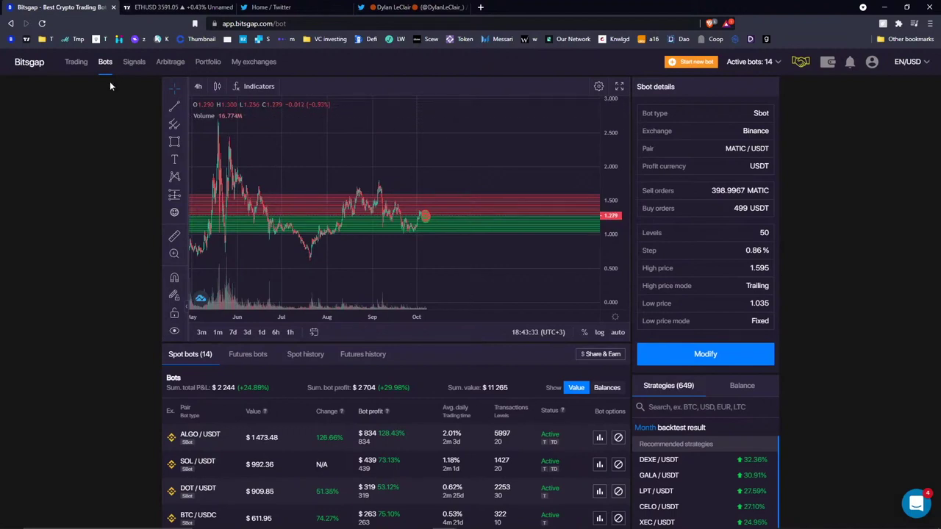
left_click(77, 64)
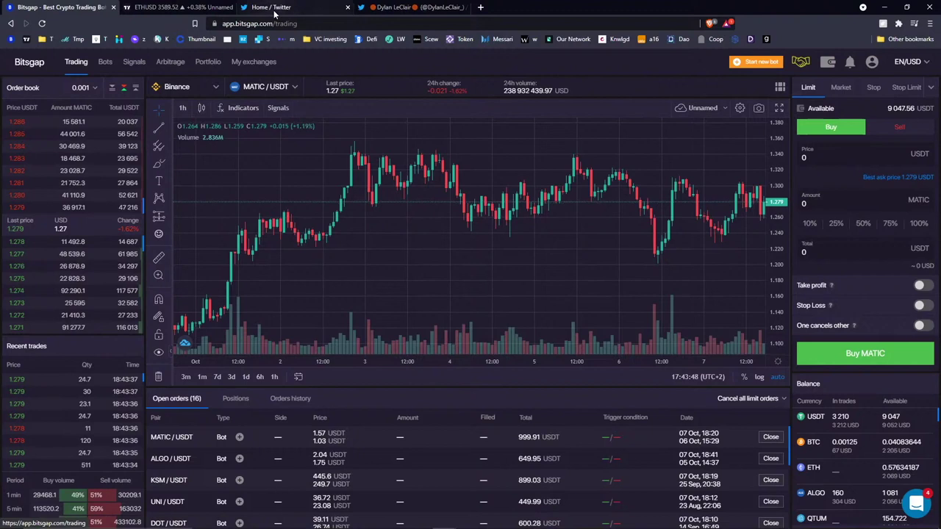
scroll(394, 140, "down", 4)
scroll(394, 139, "down", 5)
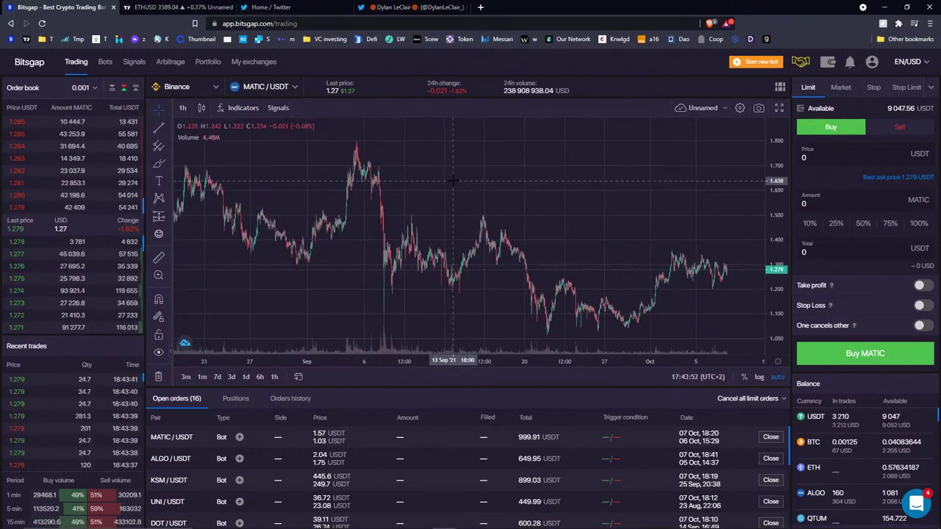
scroll(453, 180, "down", 5)
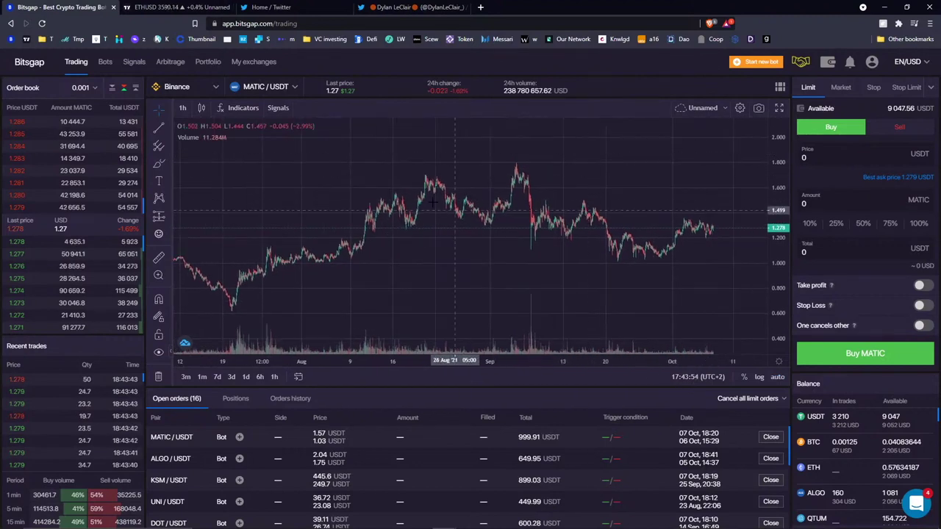
Open the INJ / USDT chart from the account's balance list and view its price history.
scroll(613, 179, "up", 1)
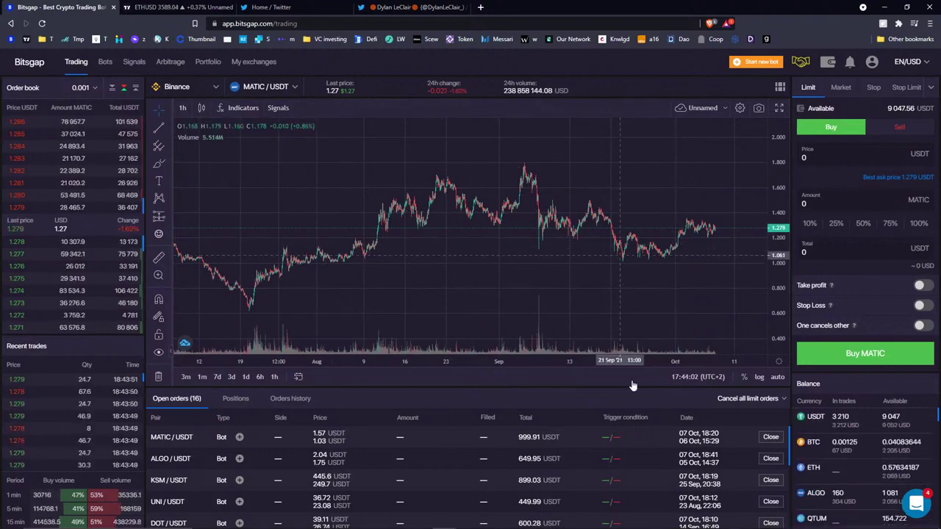
scroll(628, 431, "down", 3)
scroll(573, 323, "up", 2)
scroll(446, 475, "up", 3)
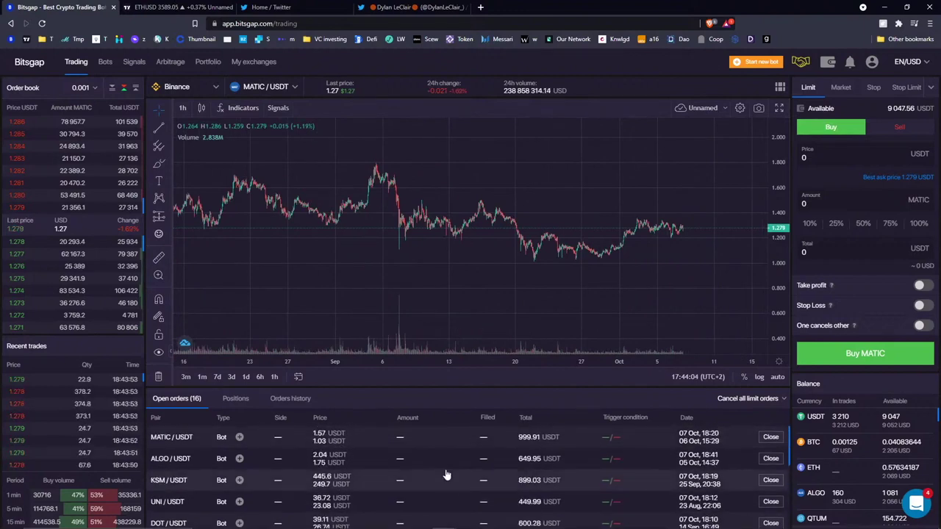
scroll(860, 463, "down", 2)
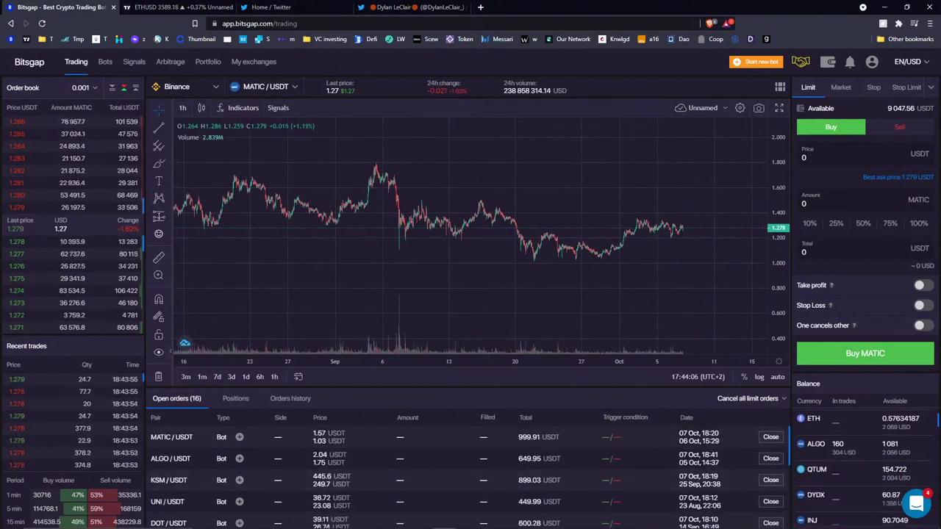
scroll(822, 428, "down", 3)
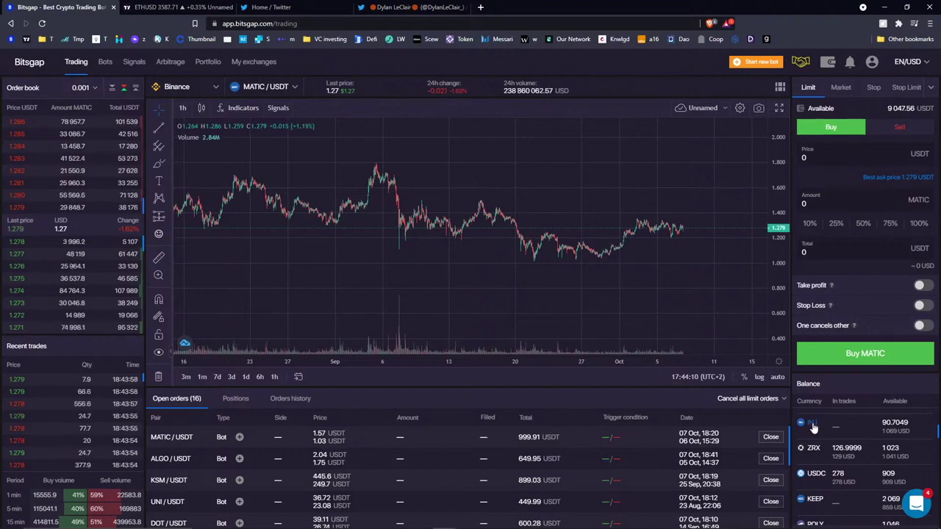
left_click(813, 426)
left_click(846, 471)
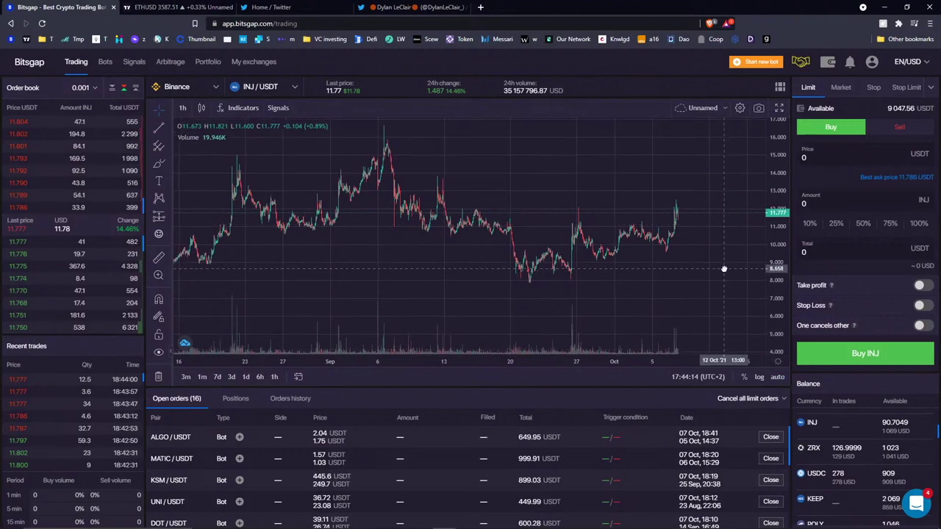
Open the COMP / USDT chart from the balance list and set its candle interval to 4 hours.
scroll(848, 471, "down", 3)
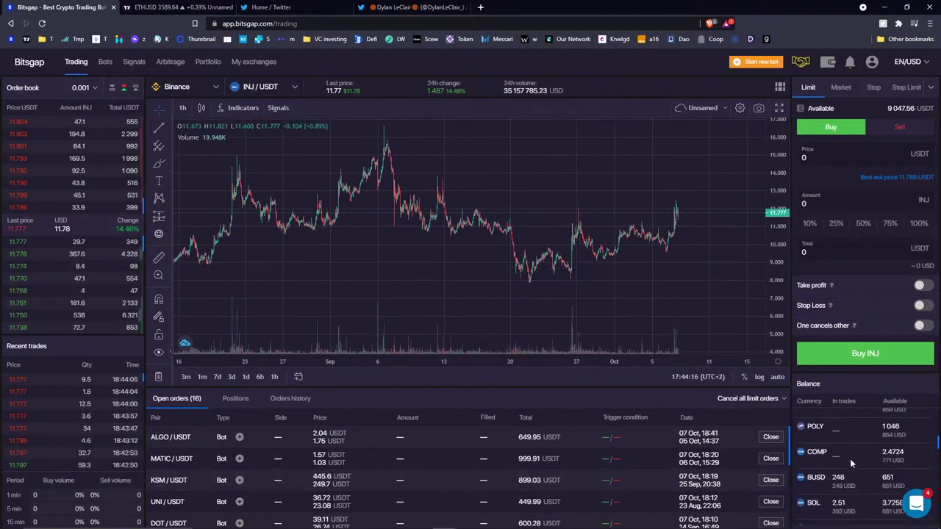
left_click(816, 454)
left_click(846, 470)
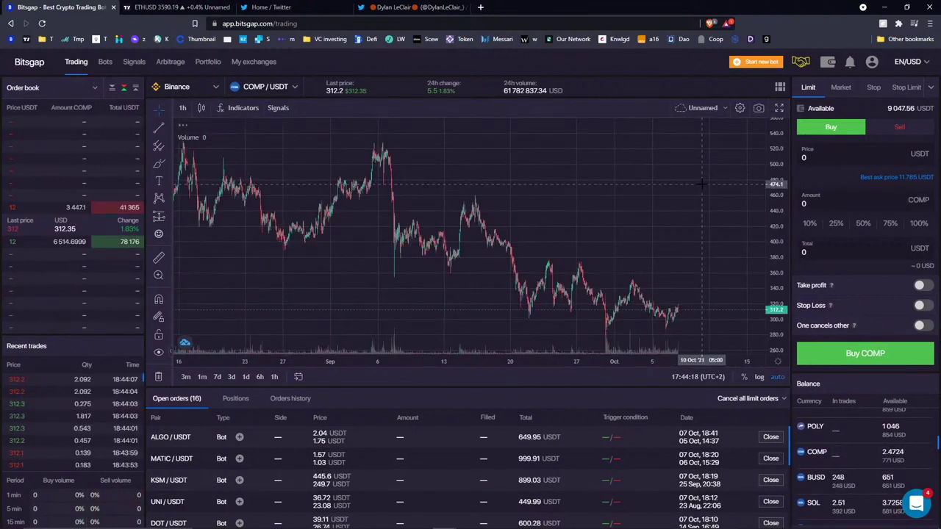
left_click(182, 107)
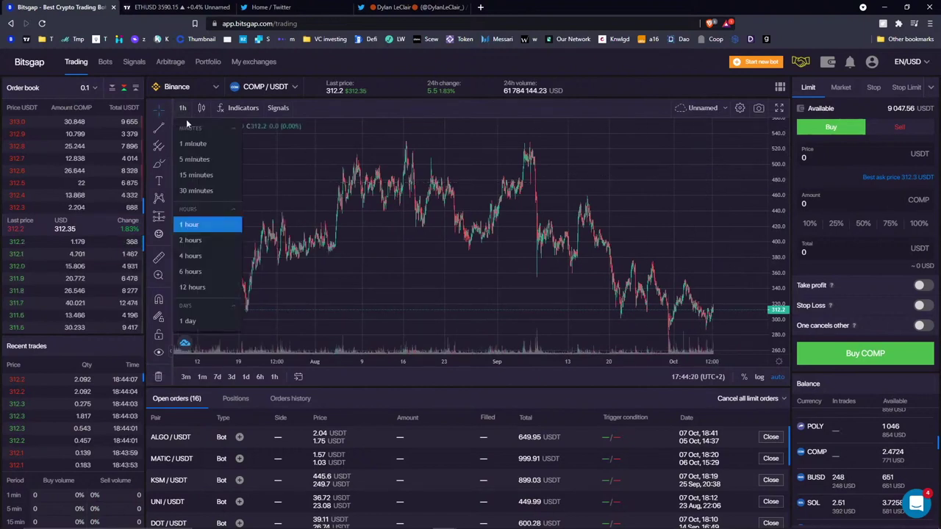
left_click(193, 256)
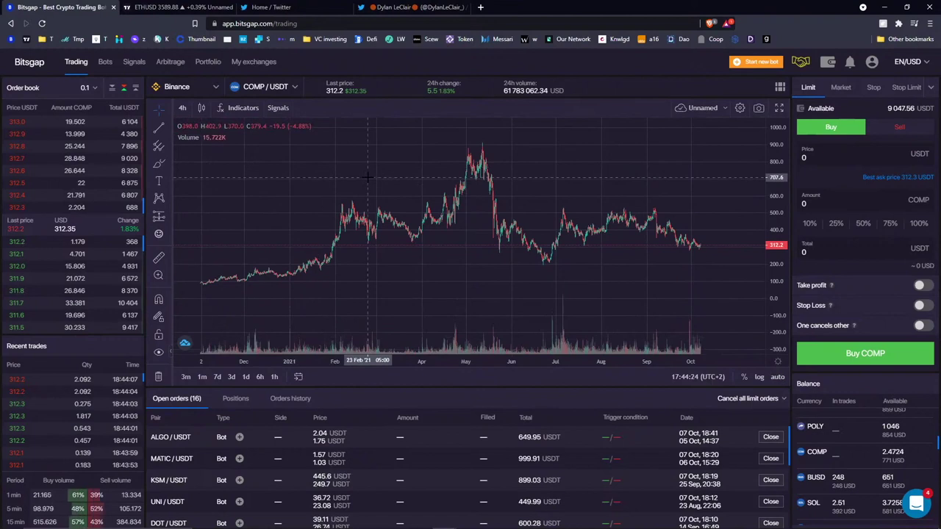
left_click_drag(631, 177, 479, 179)
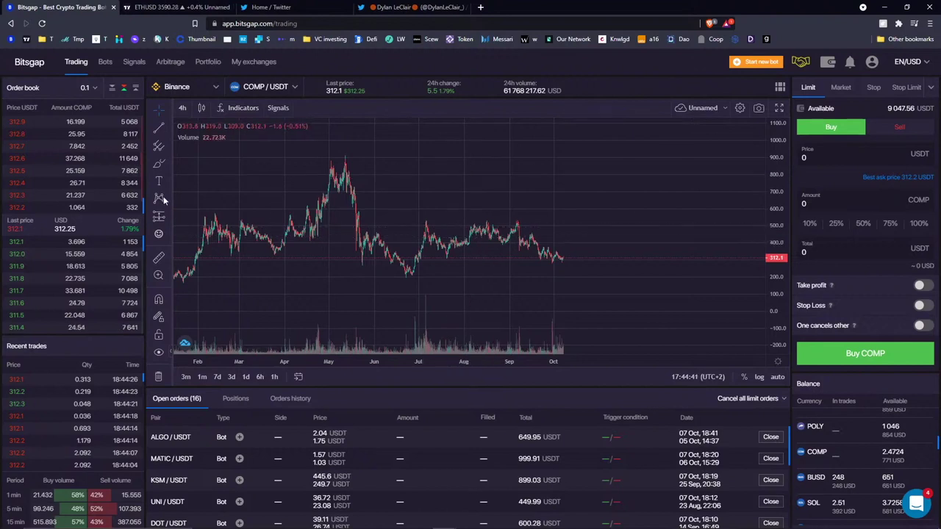
Draw a rectangle around COMP's prices from about 25 August 2021 to October, between about 553 and 216, and delete it.
left_click(158, 162)
left_click(169, 162)
left_click(199, 211)
left_click(499, 217)
left_click(609, 291)
left_click_drag(609, 291, 572, 275)
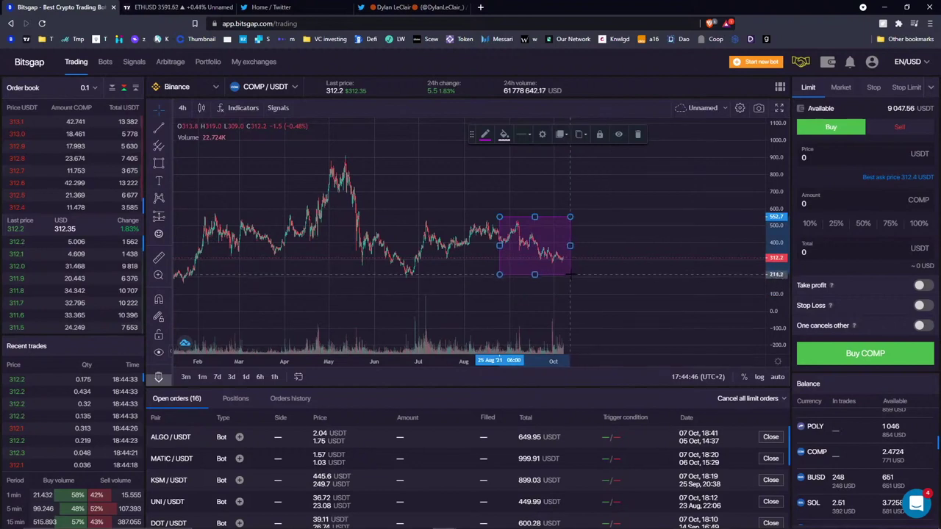
left_click(639, 134)
Draw a horizontal support line at about 210.3 on the COMP / USDT chart, near the June low.
scroll(524, 198, "up", 2)
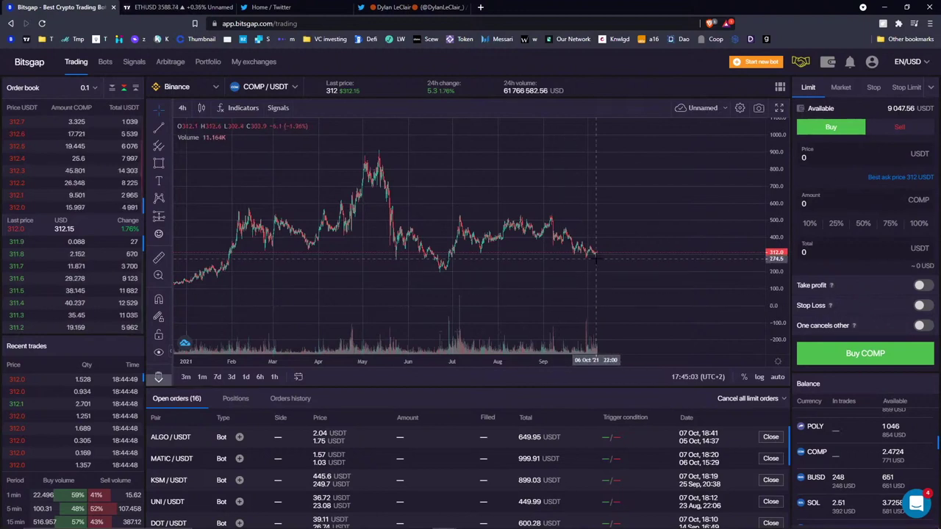
left_click(165, 130)
left_click(195, 183)
left_click(469, 273)
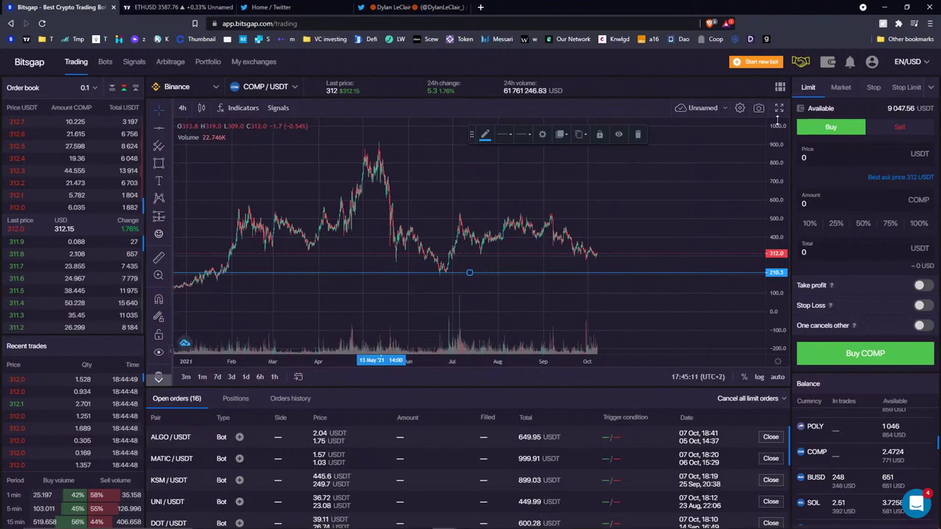
Fill in a limit buy order for COMP at a price of 210 USDT, using 10% of the available balance.
left_click(824, 133)
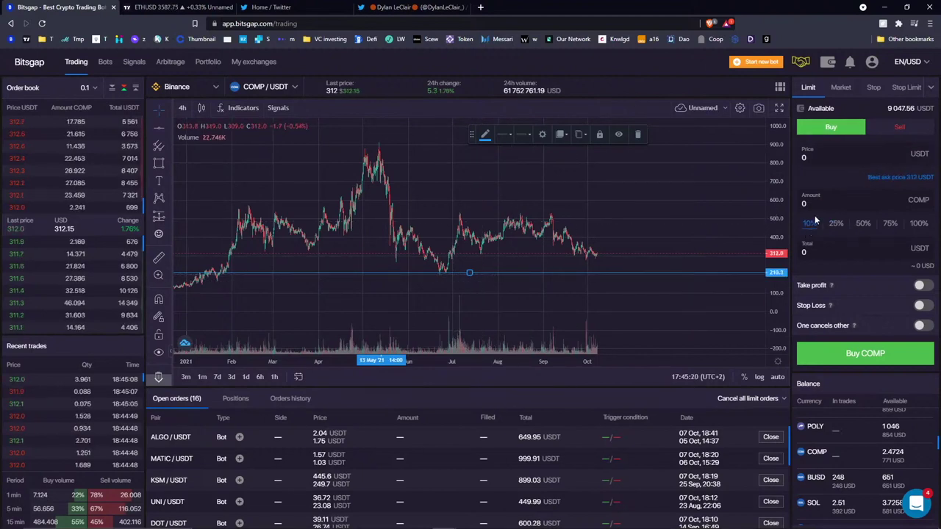
left_click(812, 159)
type("210")
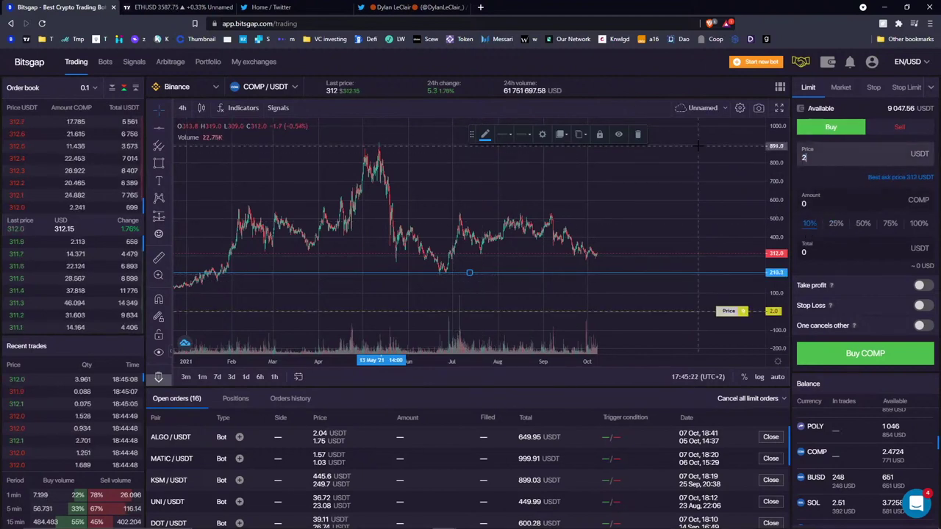
left_click(806, 225)
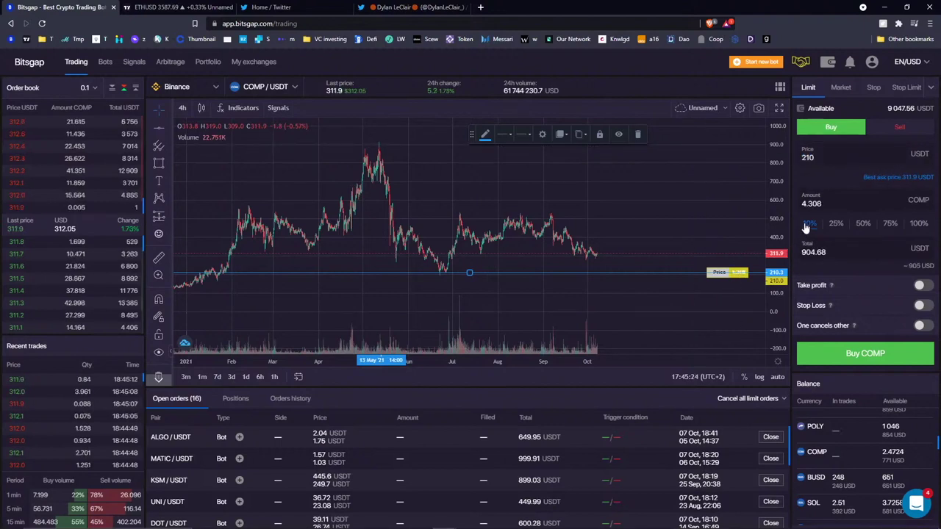
left_click(848, 251)
key("BackSpace")
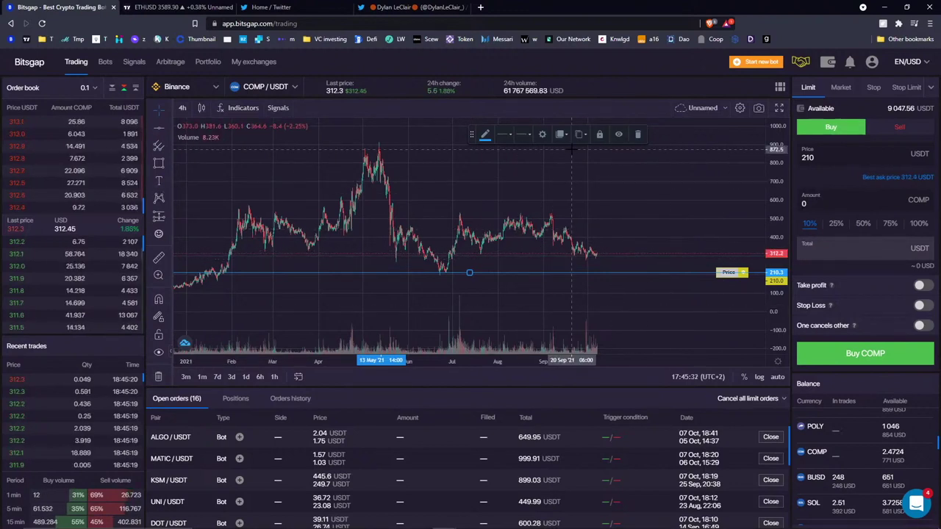
left_click(810, 223)
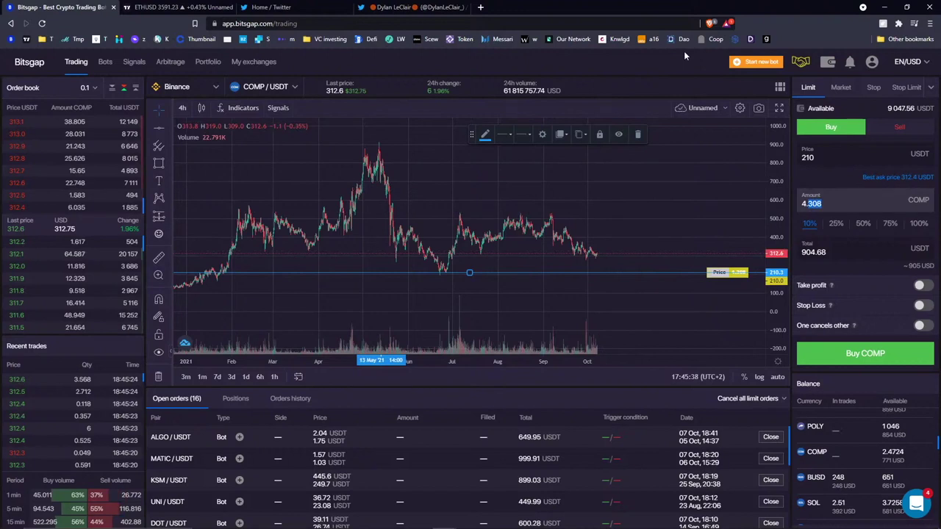
Switch the COMP buy order to Stop Limit and examine recent prices relative to the horizontal support line.
left_click(906, 87)
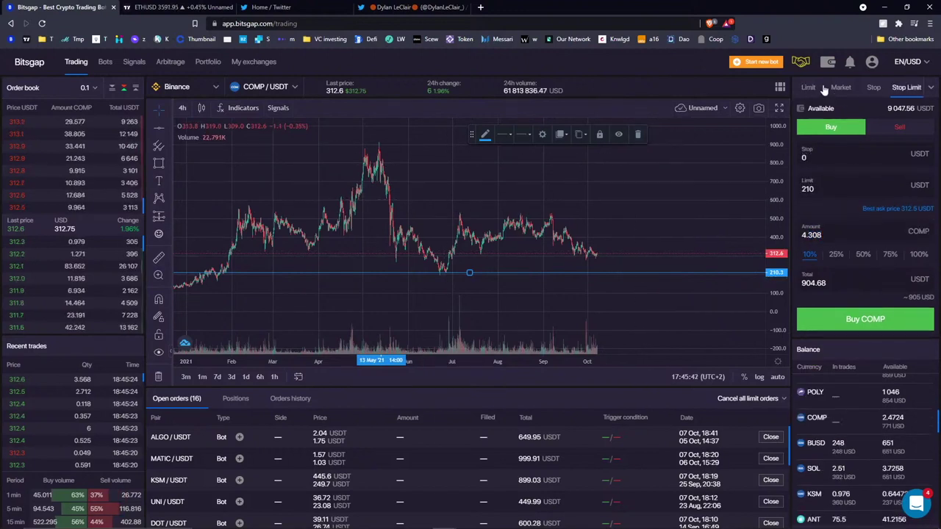
scroll(776, 221, "up", 5)
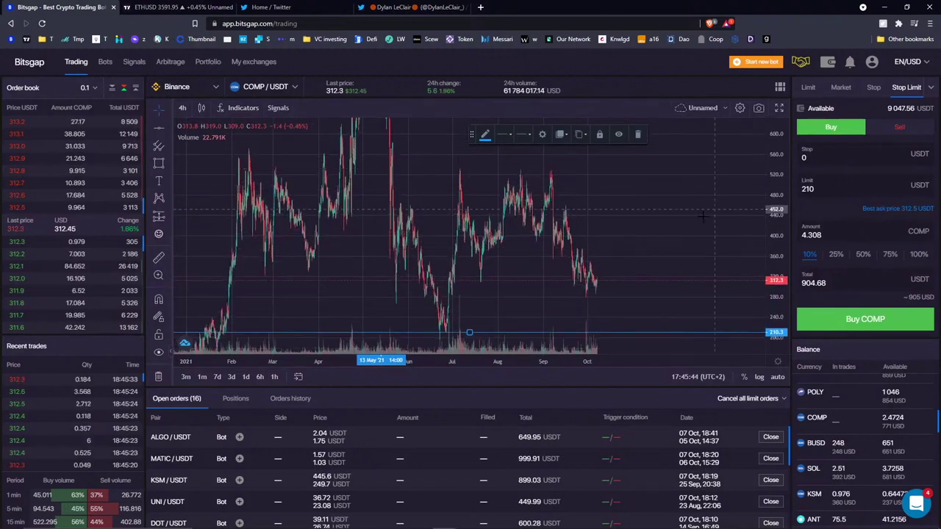
left_click_drag(638, 212, 637, 201)
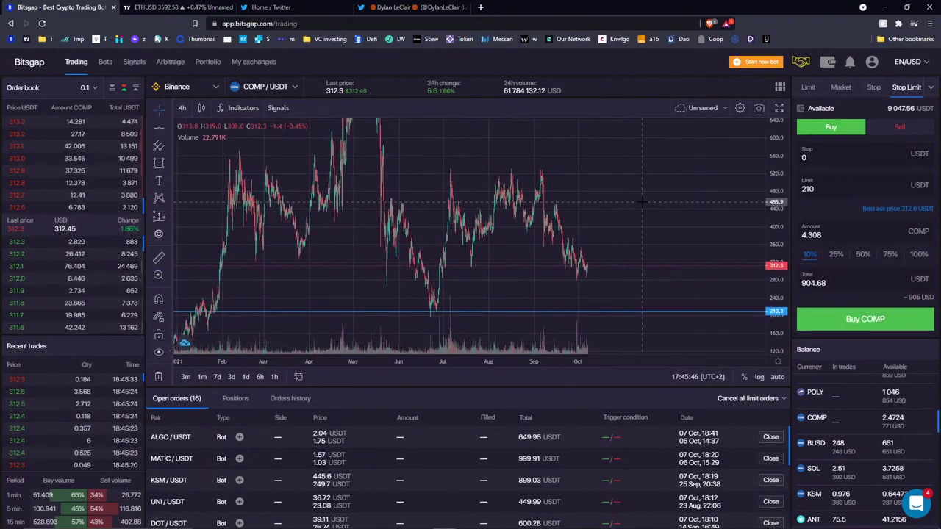
scroll(776, 193, "down", 1)
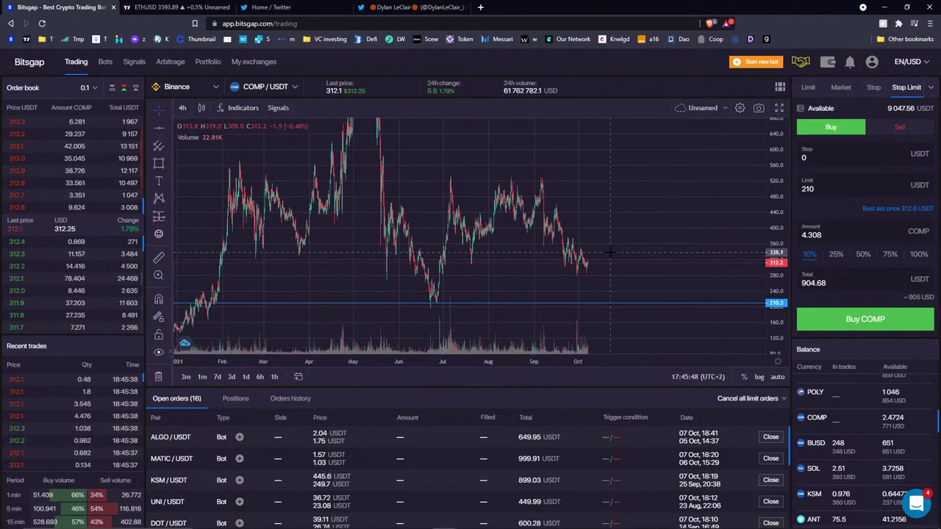
Replace the existing horizontal line on the COMP/USDT chart with new ones at about 204.7 and about 528.9.
left_click(738, 305)
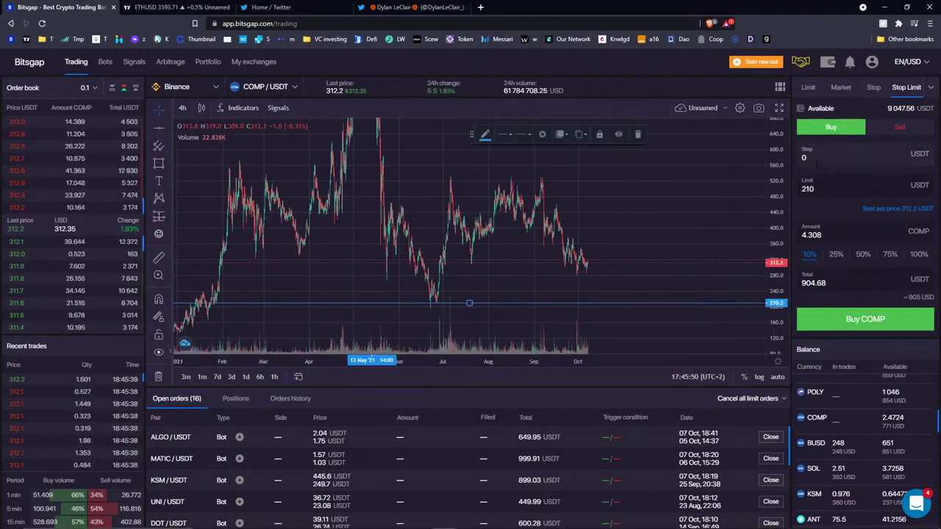
key("Delete")
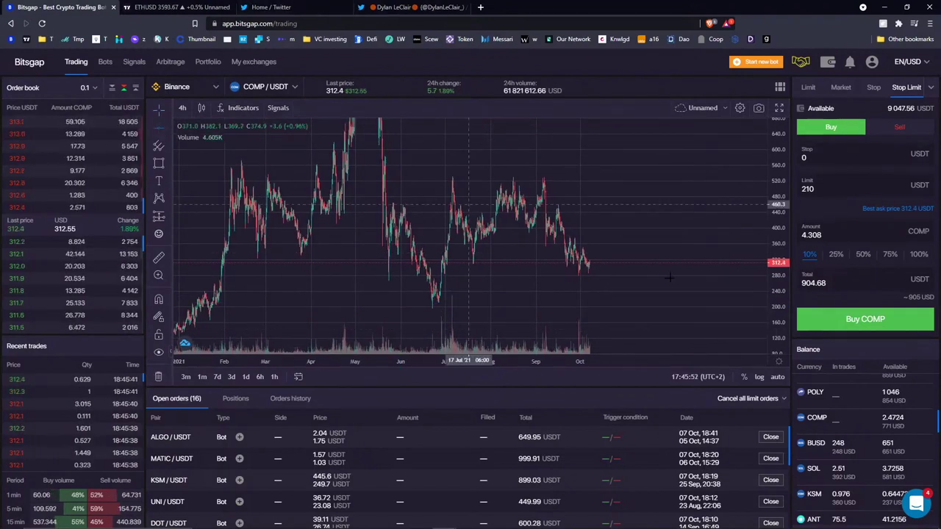
key("alt+h")
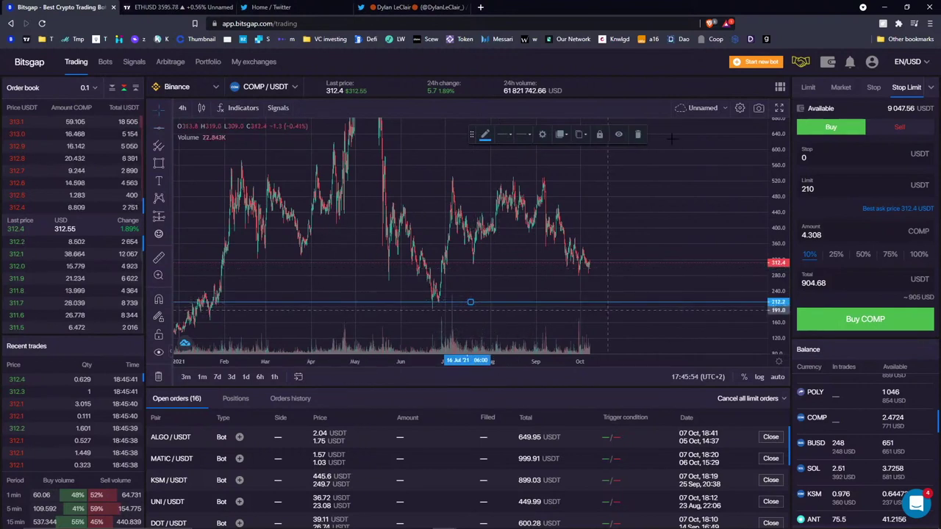
left_click_drag(422, 304, 423, 305)
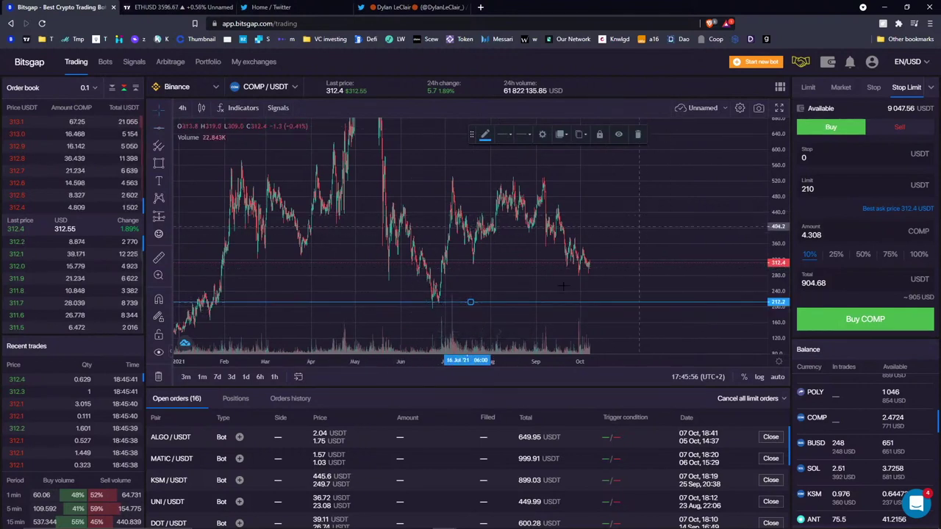
left_click_drag(498, 309, 498, 313)
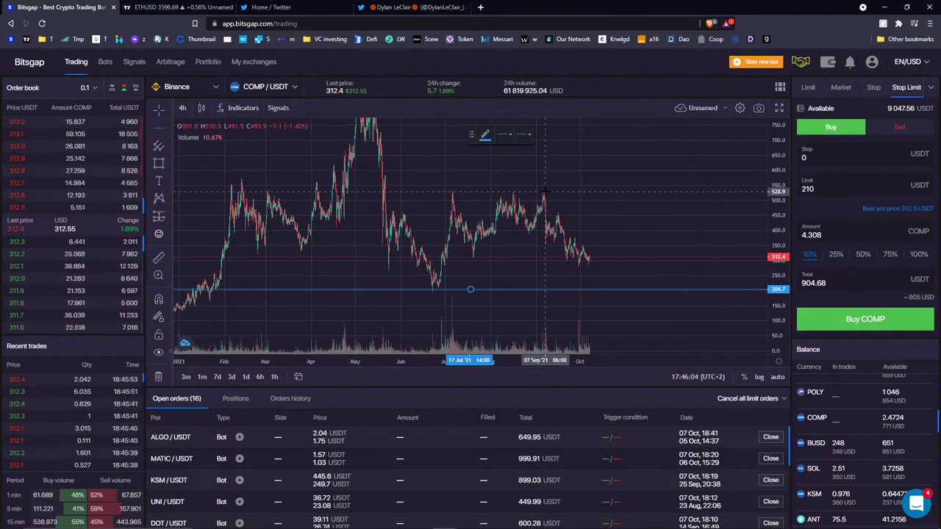
left_click(545, 192)
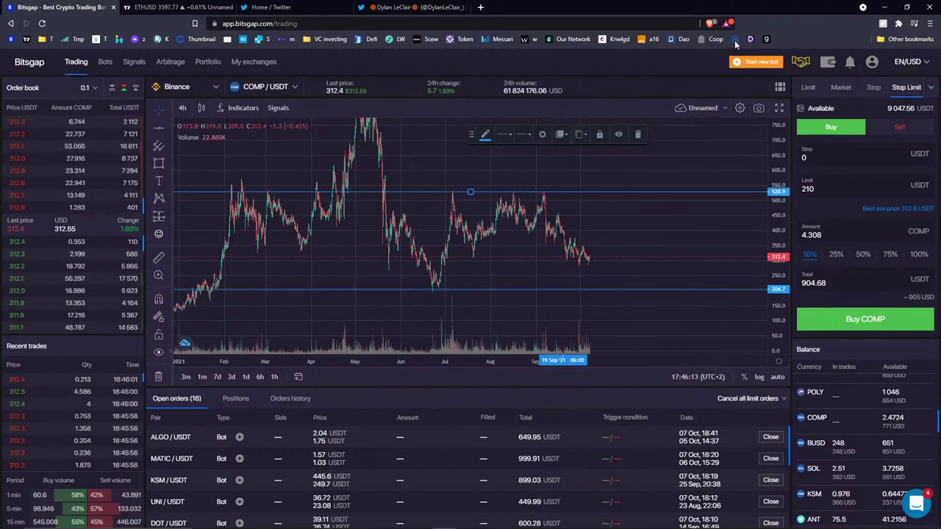
left_click(821, 159)
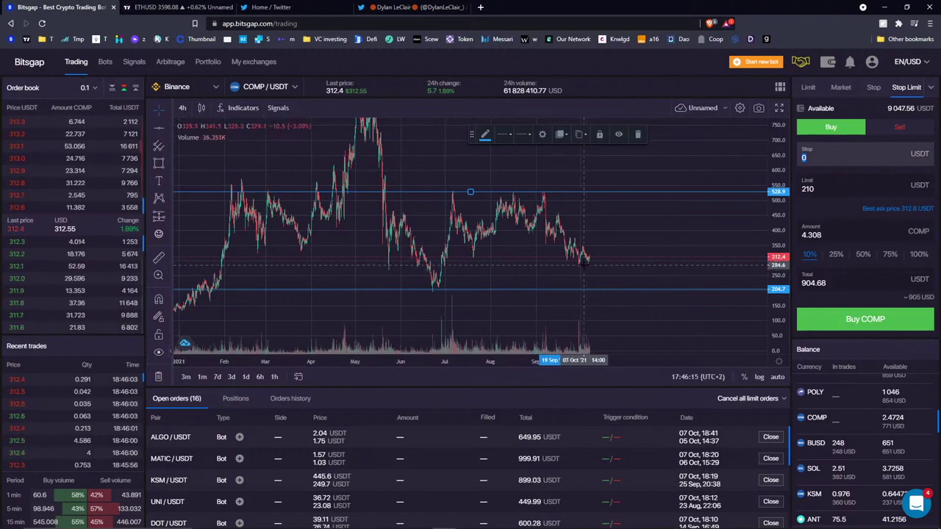
Draw another horizontal line at about 279.7, just under the recent October low, and colour it yellow.
left_click(166, 129)
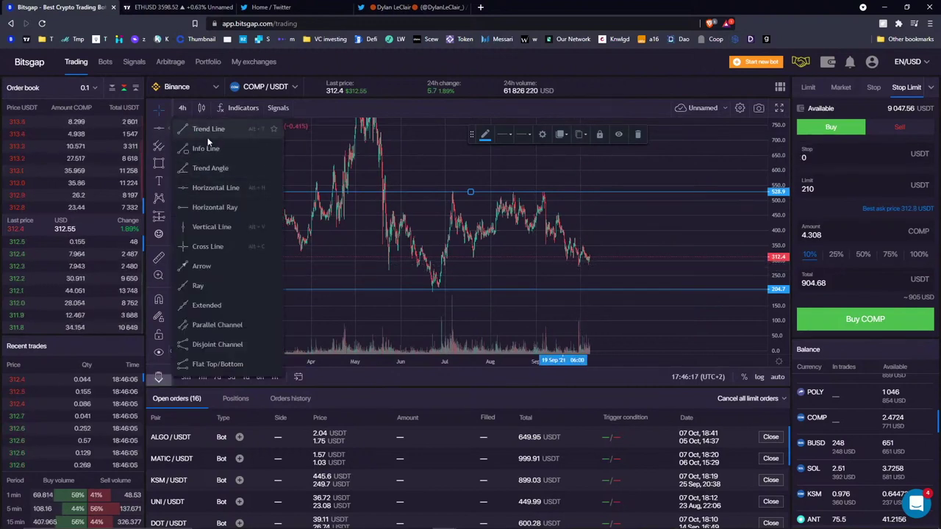
left_click(220, 188)
left_click_drag(563, 189, 523, 267)
left_click(485, 134)
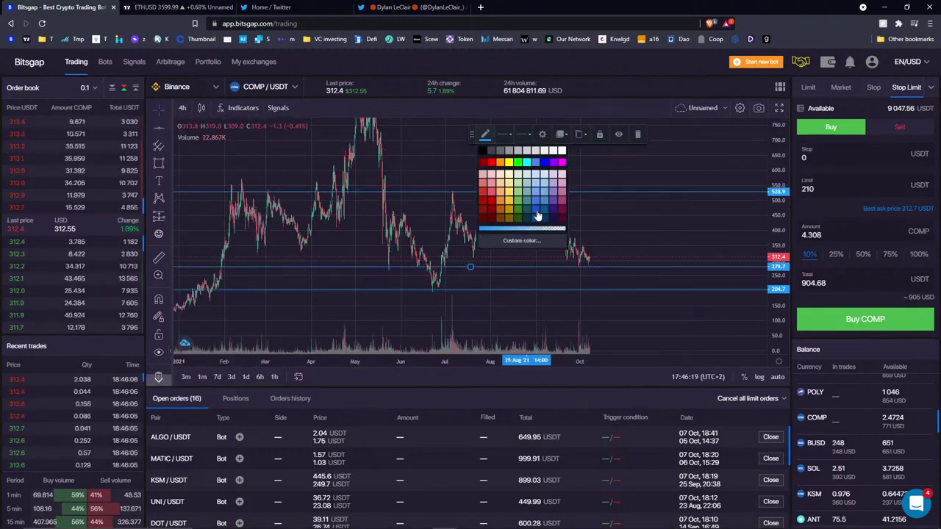
left_click(508, 162)
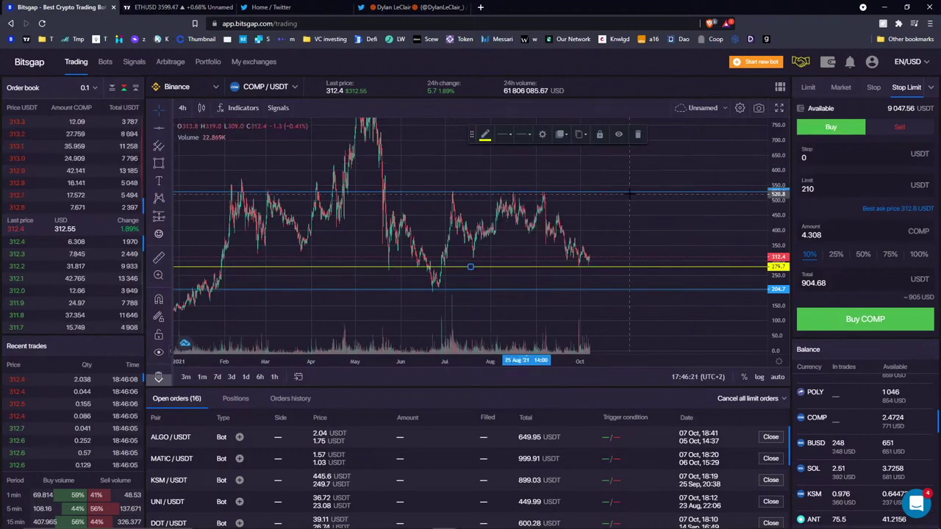
Set the stop price of the stop-limit buy order to 280 USDT.
left_click(581, 272)
scroll(581, 272, "up", 5)
left_click_drag(545, 182, 647, 176)
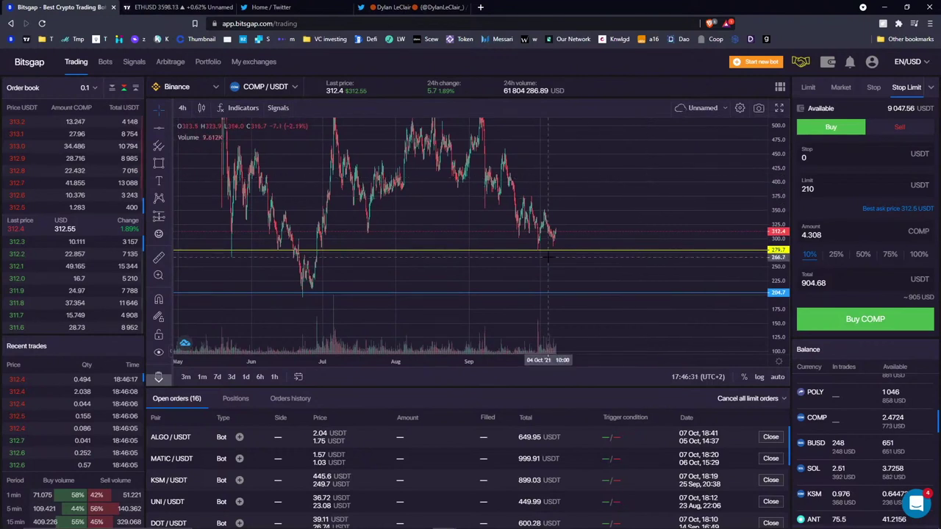
double_click(780, 151)
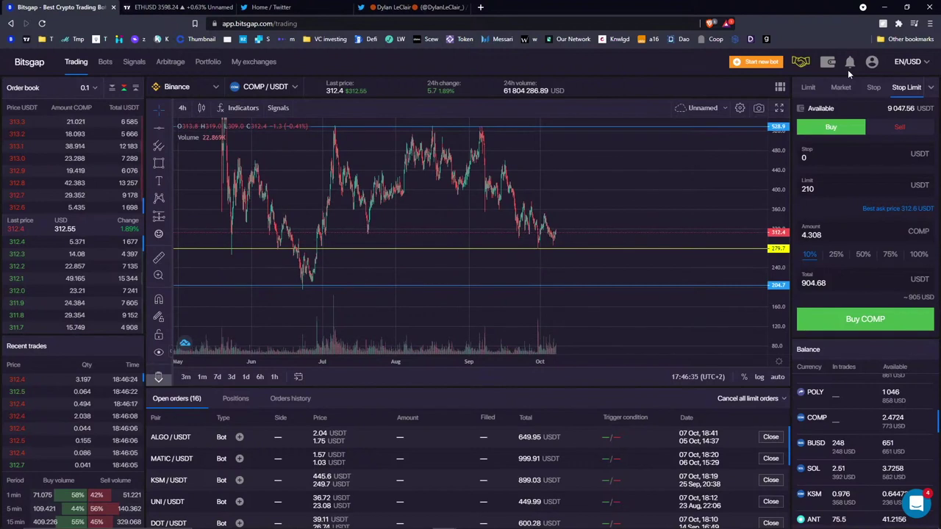
left_click(809, 156)
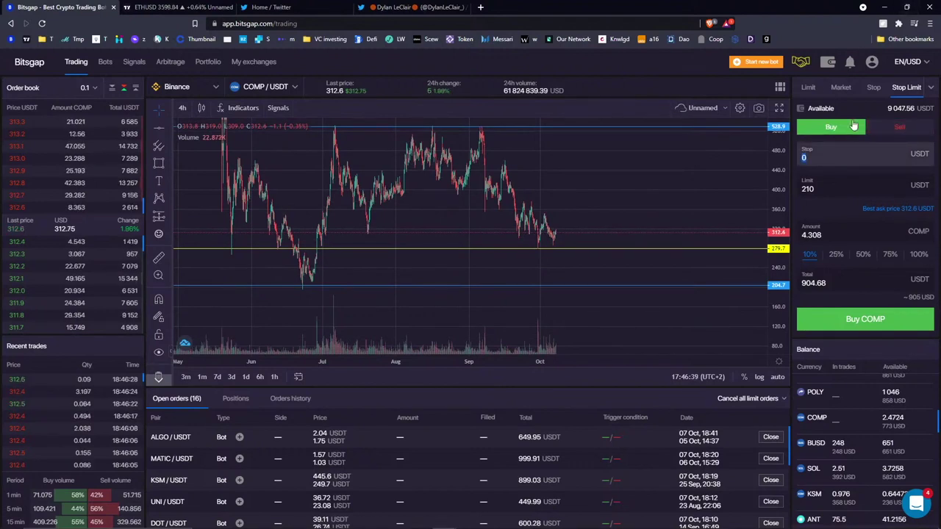
type("280")
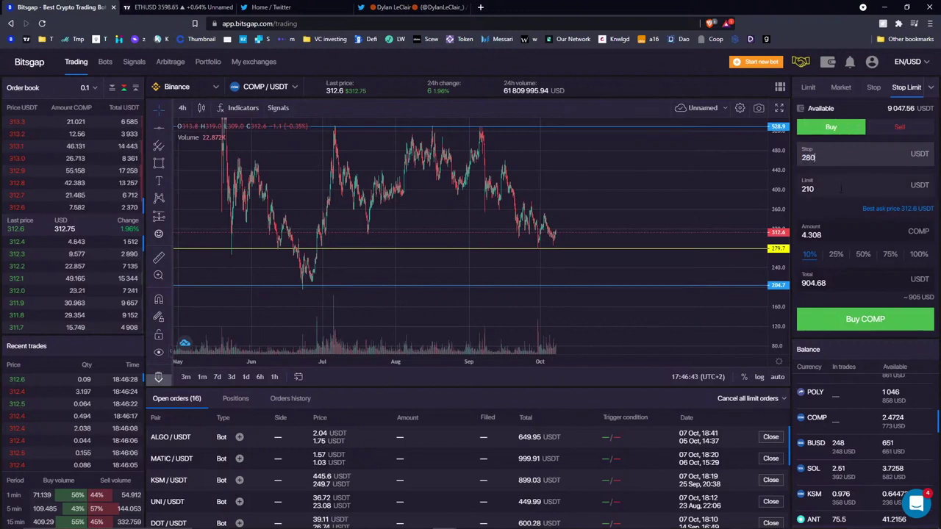
left_click(853, 188)
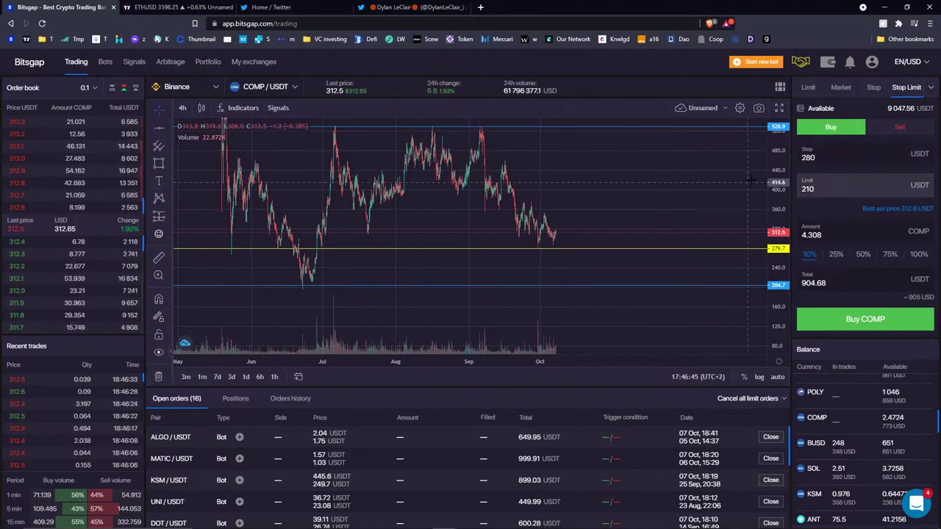
key("shift+Tab")
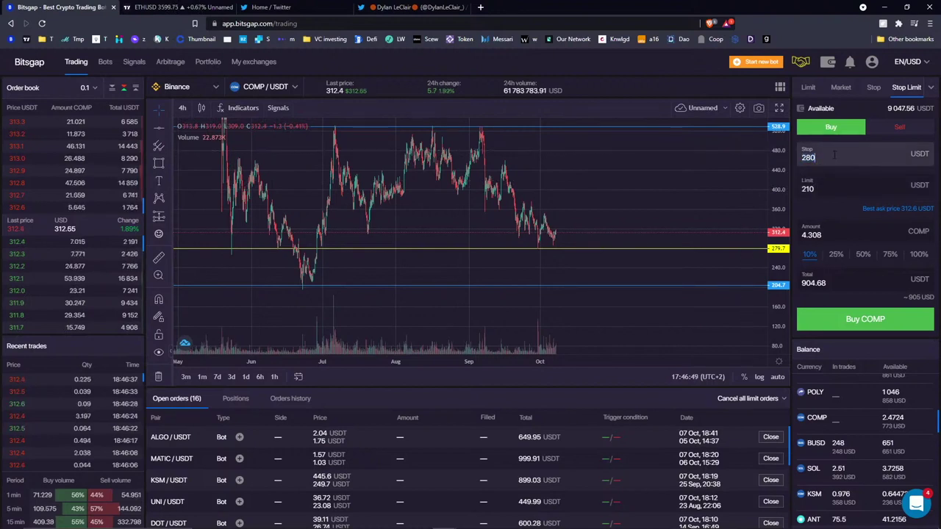
key("Tab")
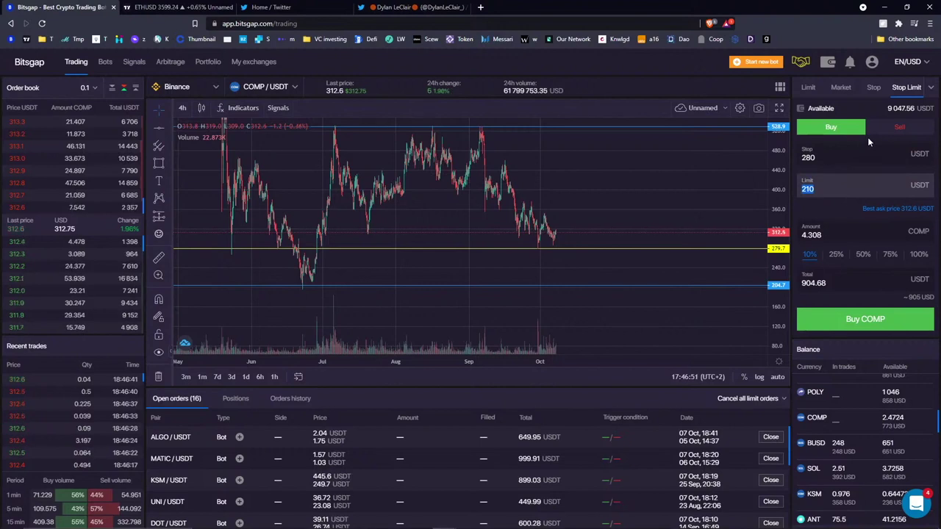
Add a yellow horizontal line at about 353.7, above the current price.
key("Right")
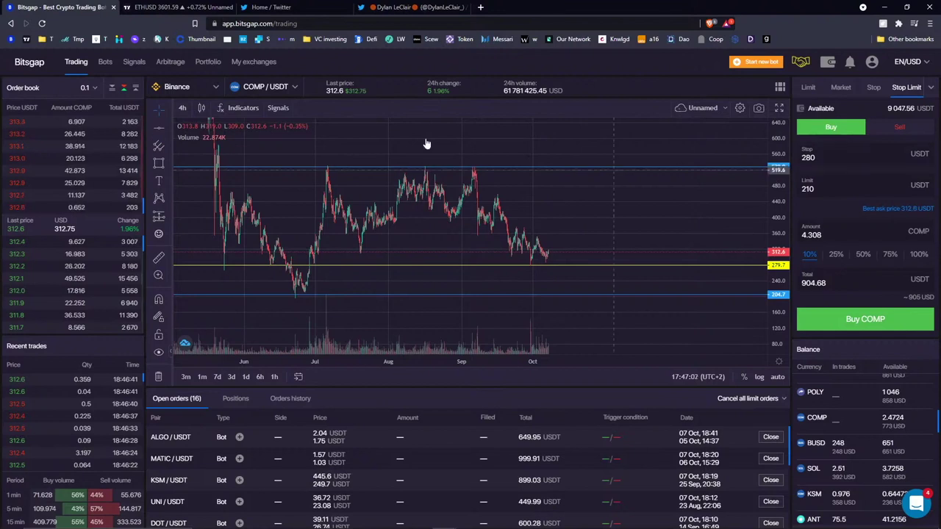
left_click(159, 129)
left_click(470, 235)
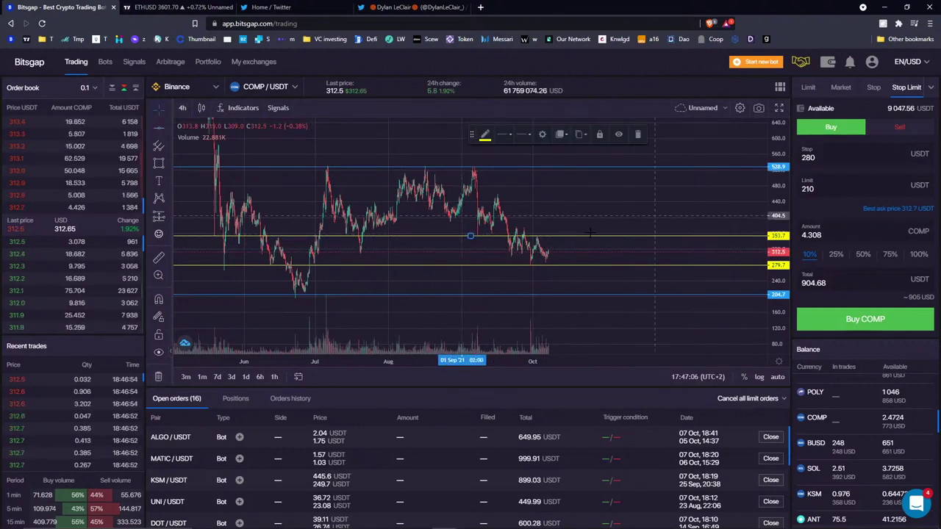
Set the buy order's stop price to 360 USDT and its limit price to 355 USDT.
key("Tab")
type("35")
key("BackSpace")
key("BackSpace")
key("BackSpace")
type("360")
key("Tab")
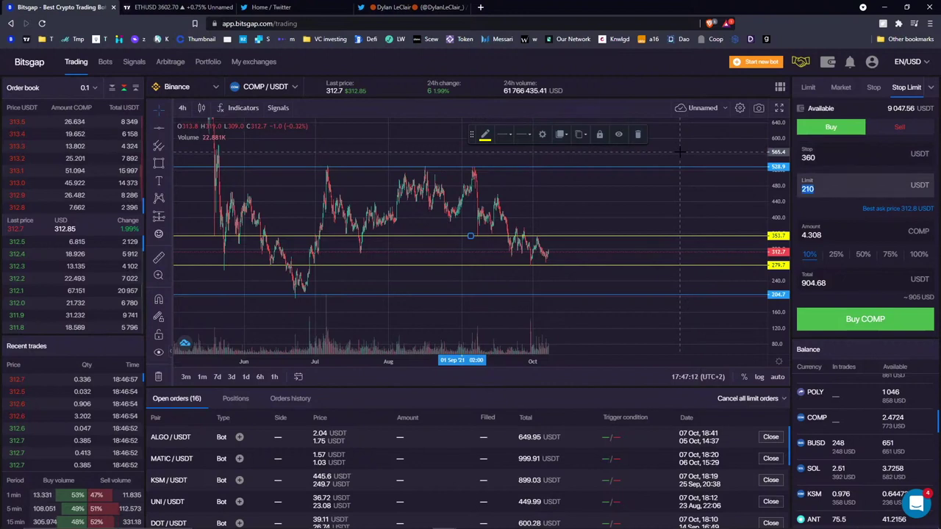
type("350")
key("BackSpace")
type("5")
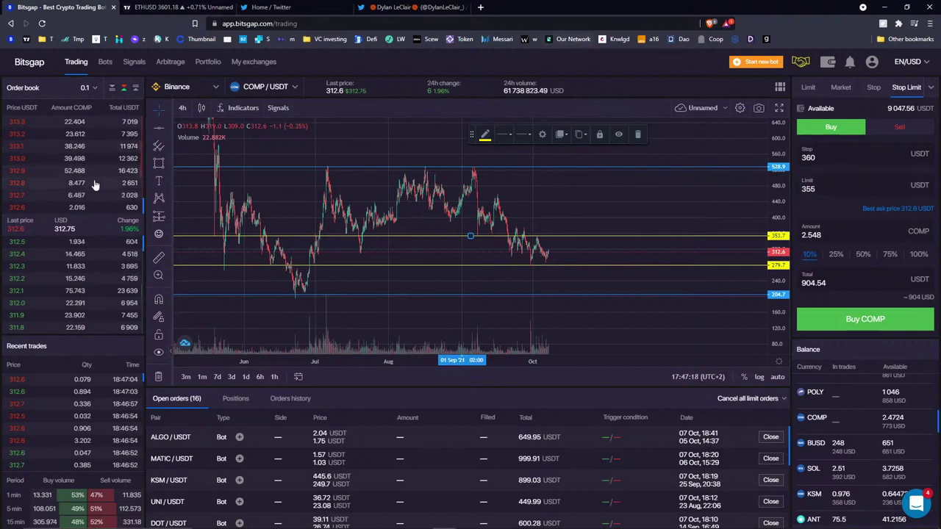
Activate the Brush tool for freehand drawing on the chart.
left_click(169, 166)
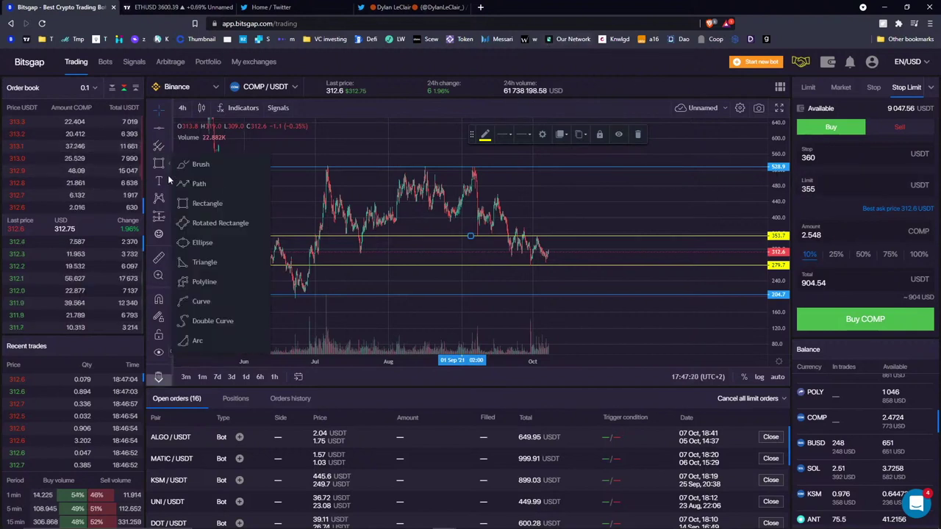
left_click(169, 177)
left_click(158, 162)
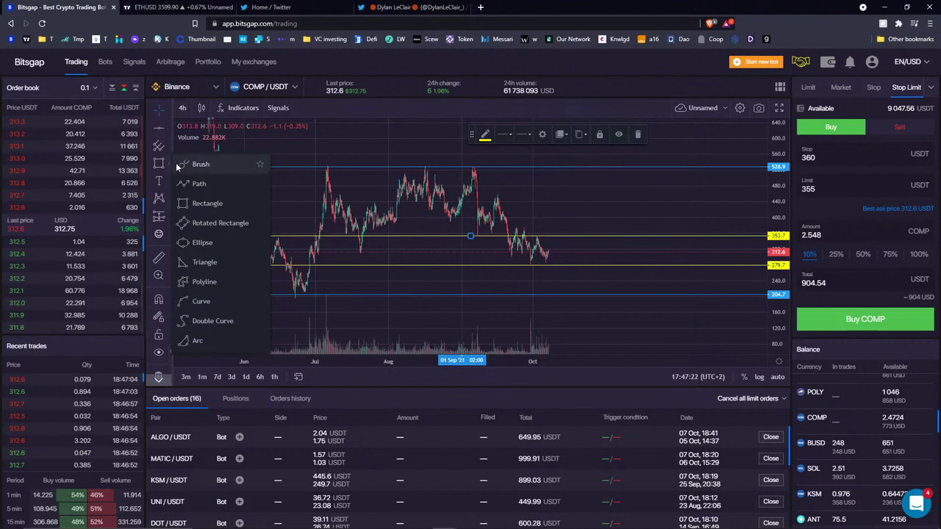
left_click(199, 163)
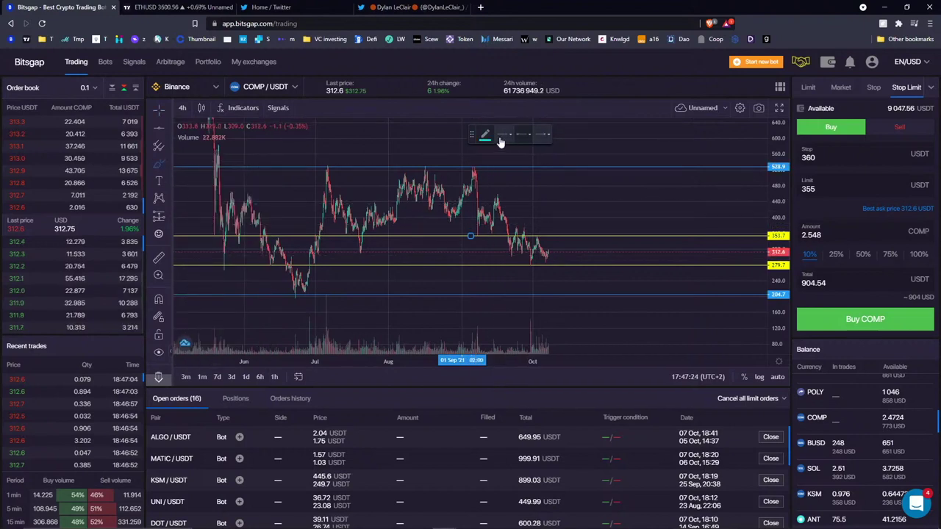
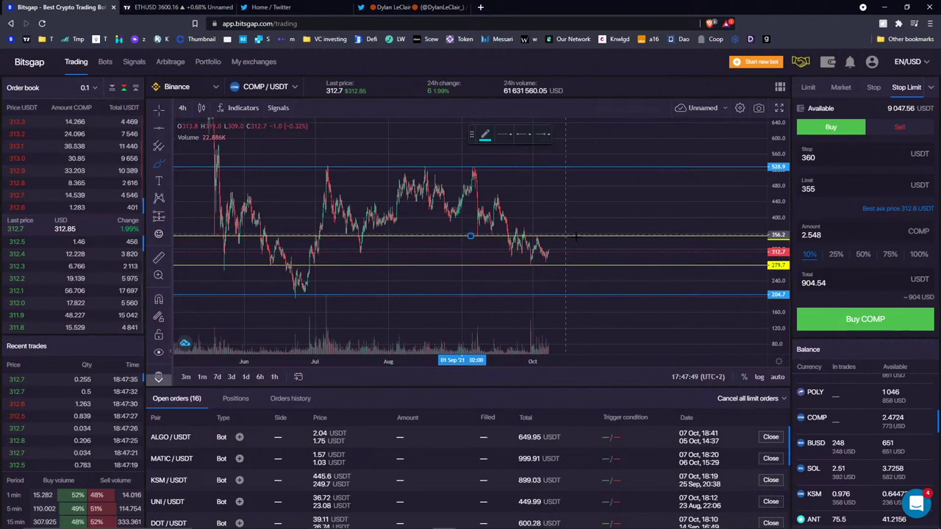
Set the stop price to 280 USDT and the limit price to 210 USDT, and delete the brush mark from the chart.
left_click(828, 157)
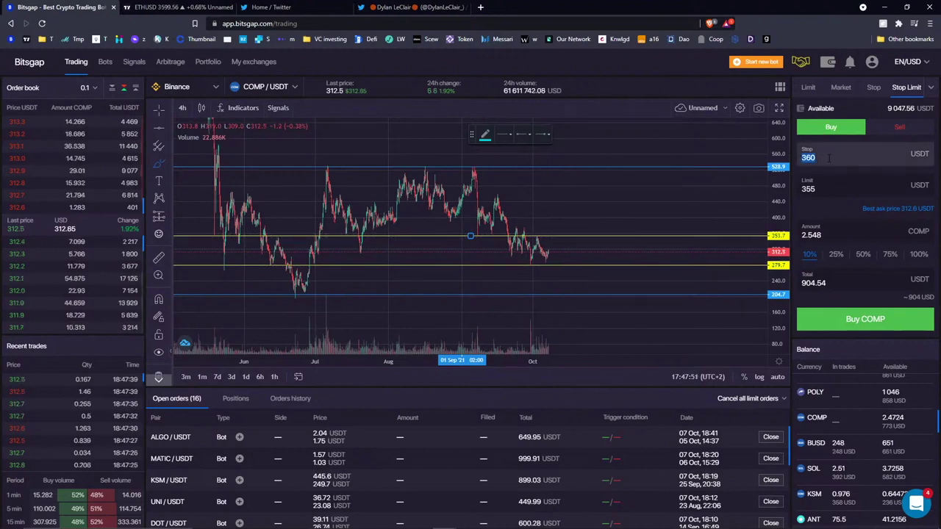
left_click(847, 177)
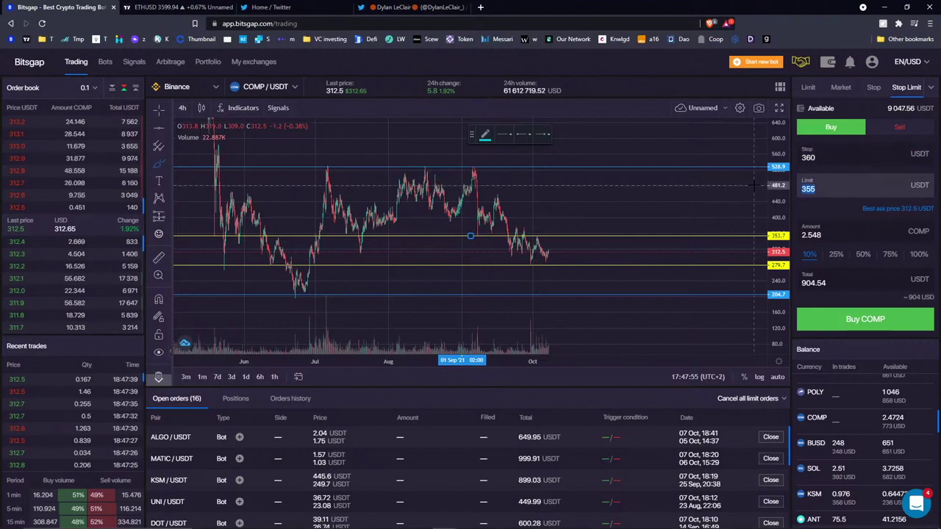
key("shift+Tab")
type("280")
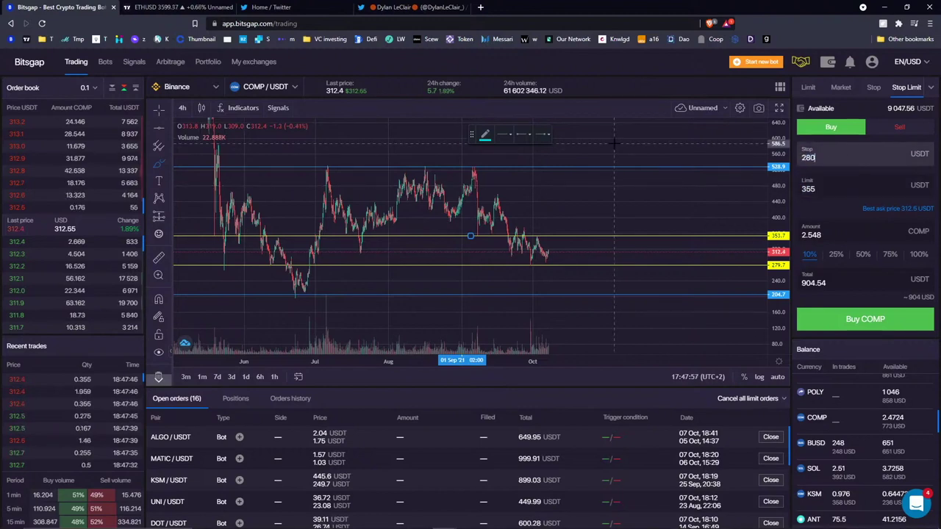
key("Tab")
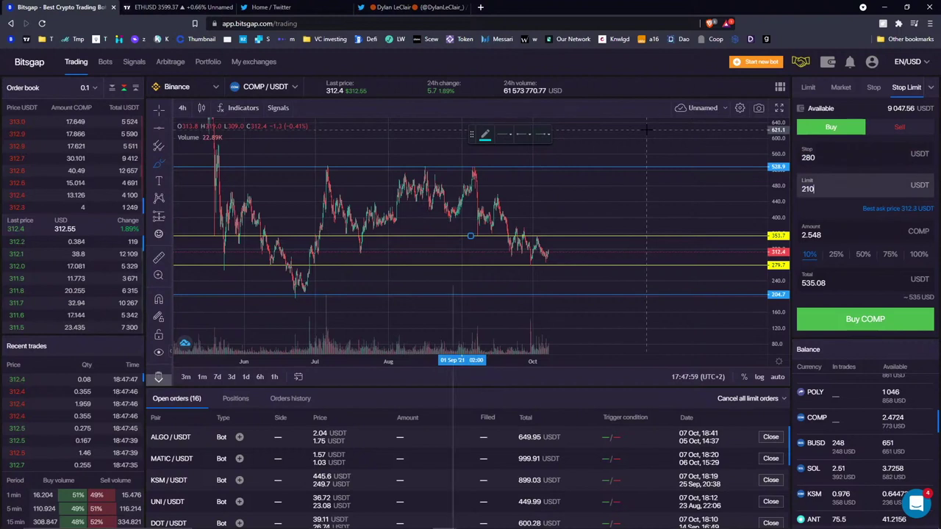
type("210")
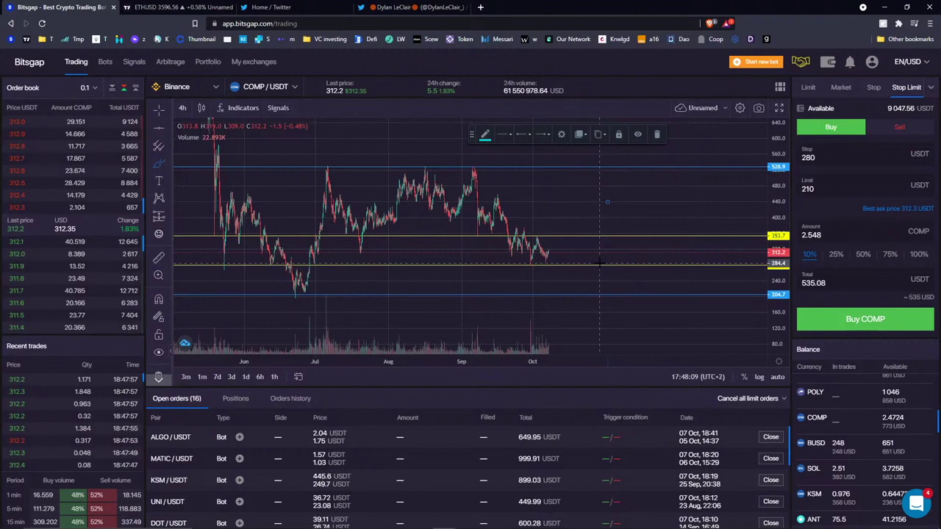
left_click(657, 135)
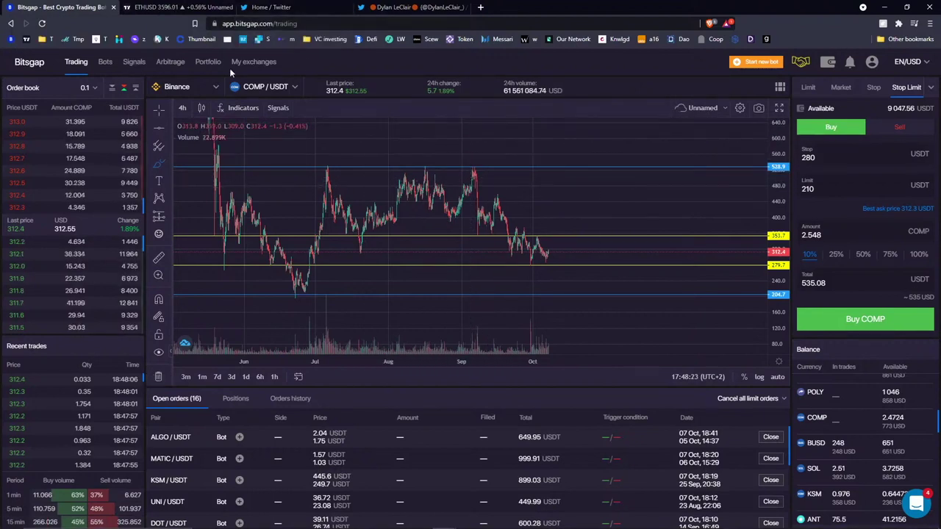
Change the order type to TWAP with a buy period of 7 days.
left_click(930, 89)
left_click(897, 221)
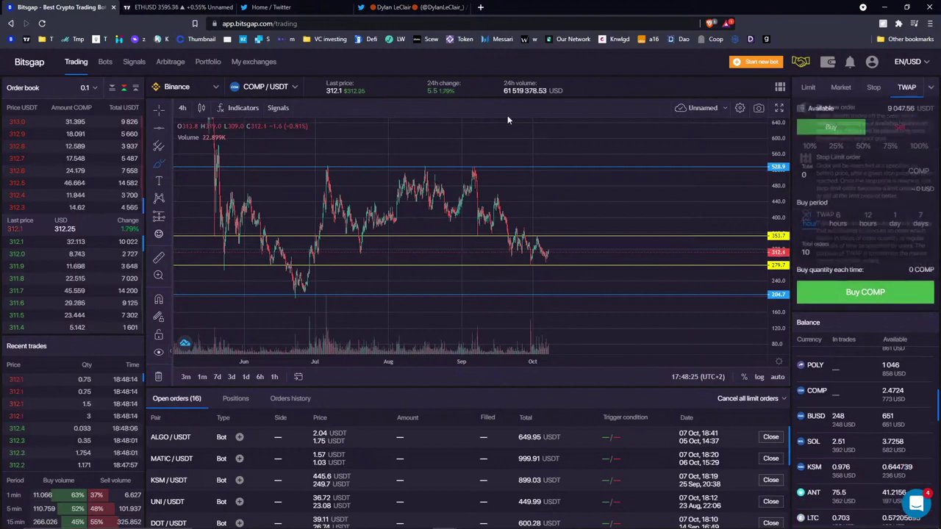
left_click(919, 219)
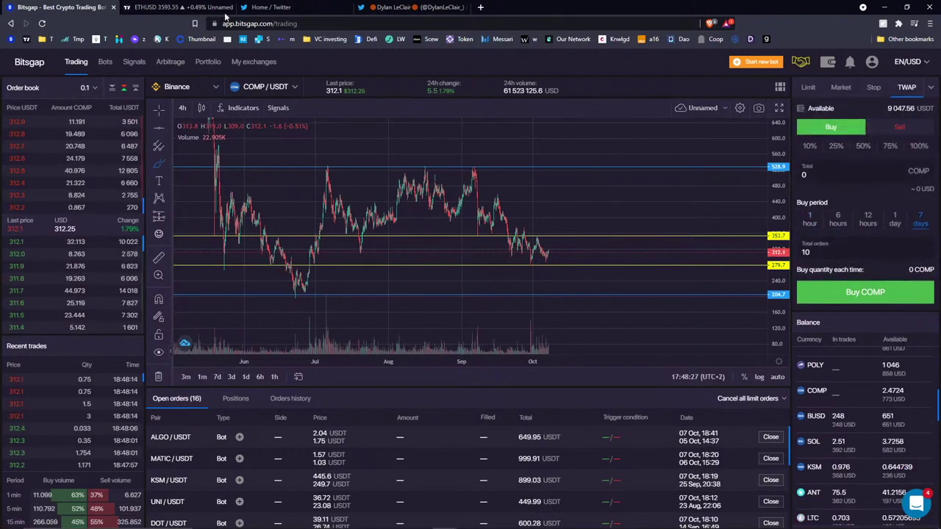
Go to the Bots section and start setting up a new Combo futures bot.
left_click(103, 67)
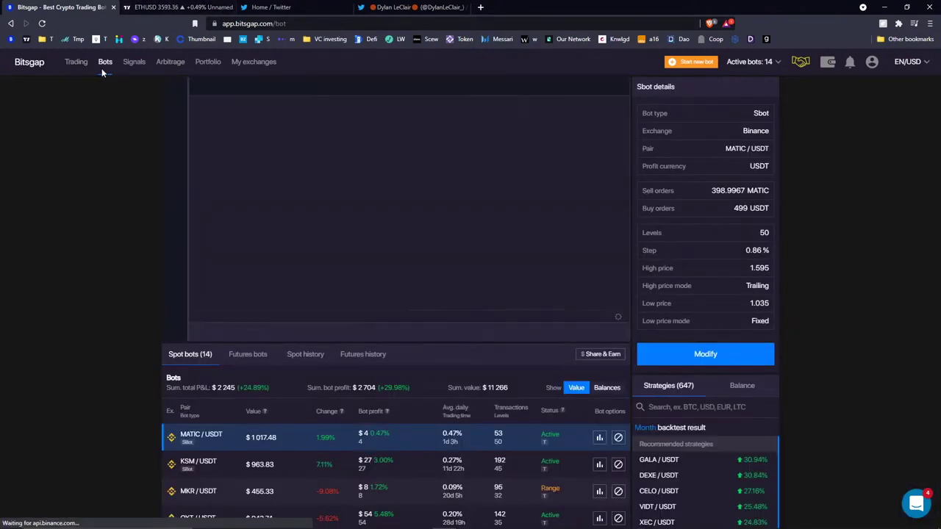
left_click(702, 62)
left_click(458, 316)
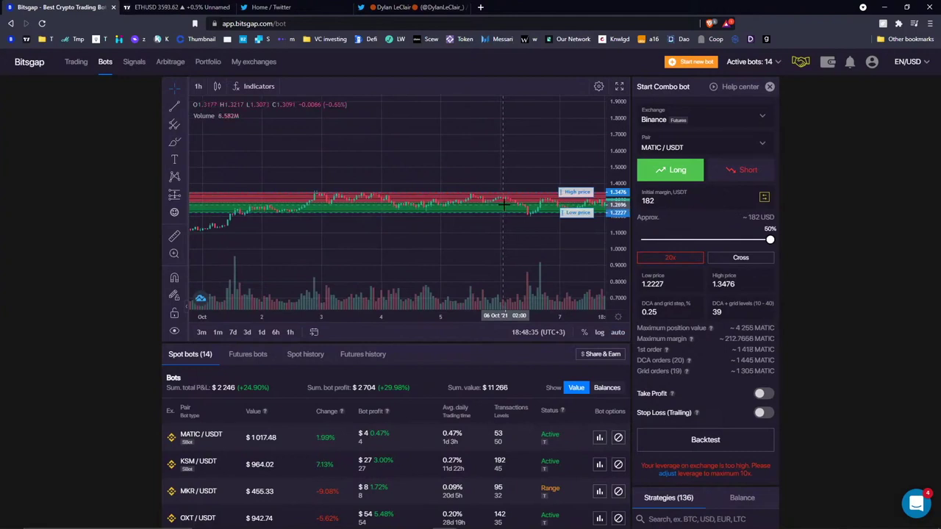
Examine the Combo bot's price range on the chart and its DCA and grid order amounts.
scroll(402, 184, "down", 1)
scroll(402, 184, "down", 4)
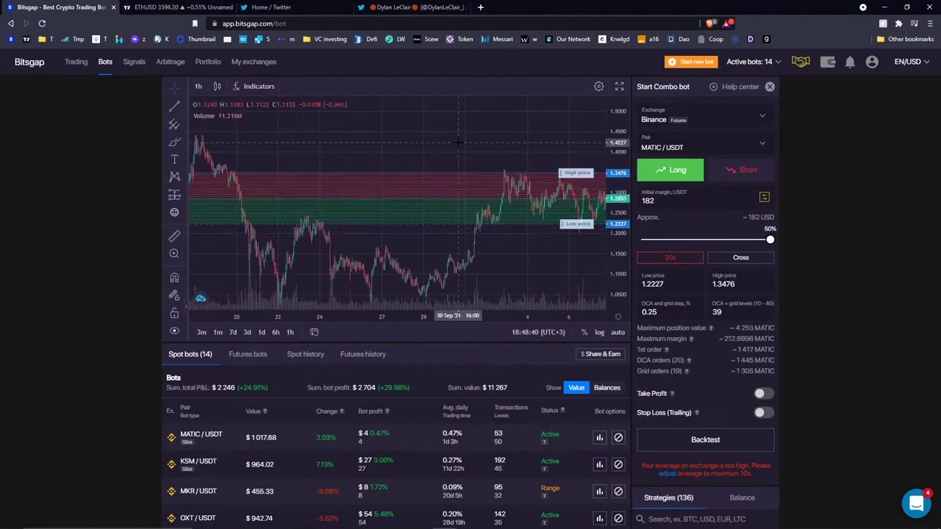
left_click_drag(449, 187, 324, 136)
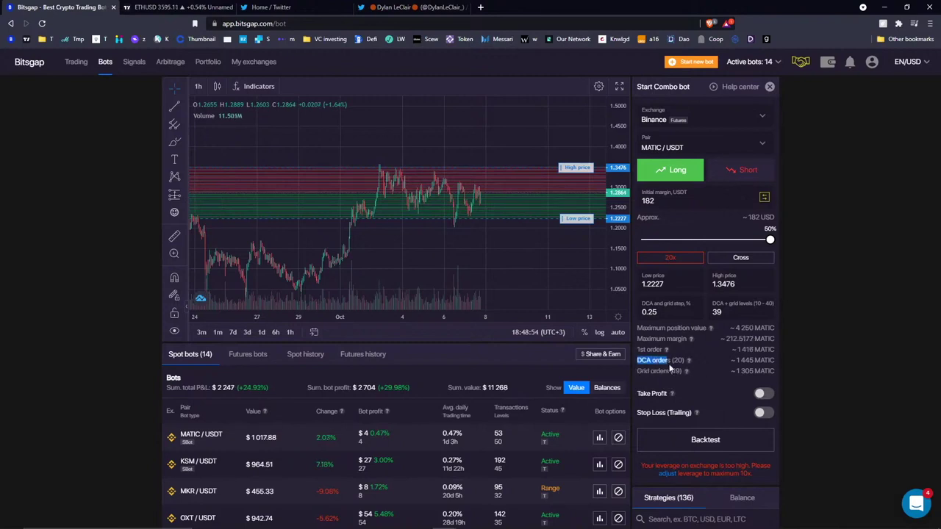
left_click_drag(730, 362, 769, 361)
left_click(700, 371)
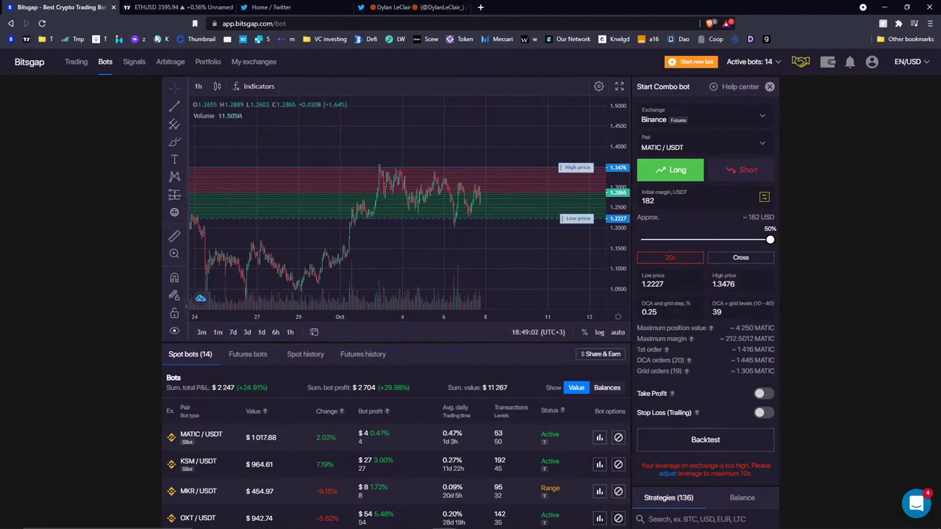
left_click_drag(740, 371, 785, 362)
left_click(687, 337)
Draw a freehand rising arrow with the Brush from the current price up to about 1.49, above the high price.
left_click_drag(621, 251, 618, 214)
mouse_move(528, 130)
left_mouse_down()
mouse_move(466, 183)
mouse_move(440, 190)
left_mouse_up()
mouse_move(393, 254)
left_mouse_down()
mouse_move(519, 141)
mouse_move(539, 152)
left_mouse_up()
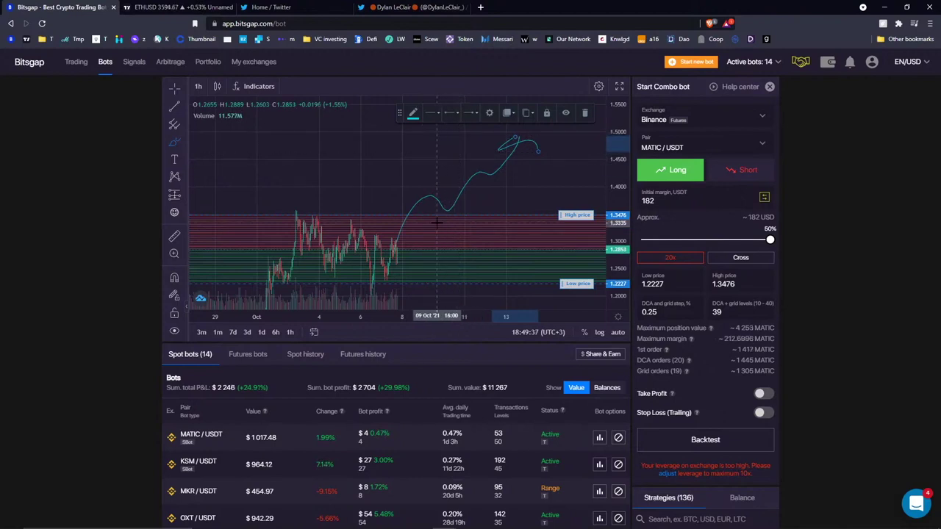
left_click_drag(621, 157, 622, 186)
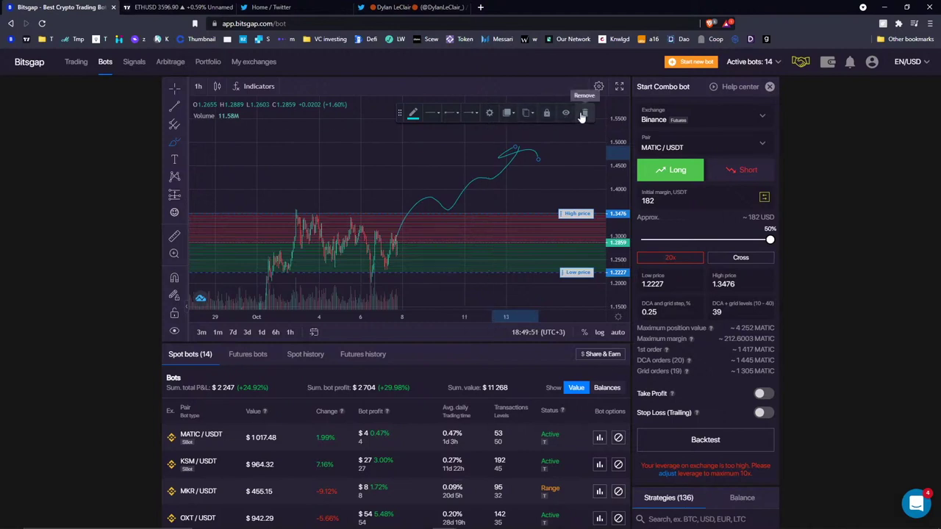
left_click_drag(619, 139, 620, 155)
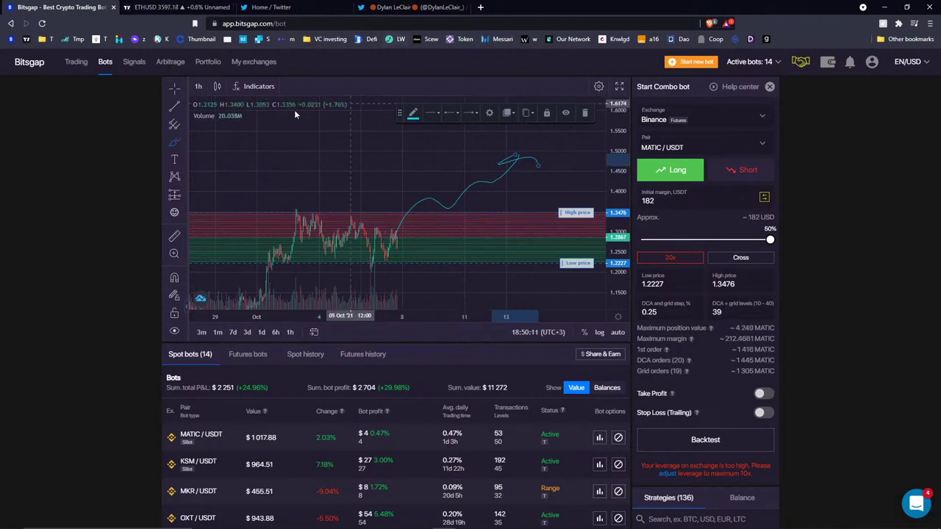
Switch the drawing tool to Path and remove the freehand drawing from the chart.
left_click(185, 142)
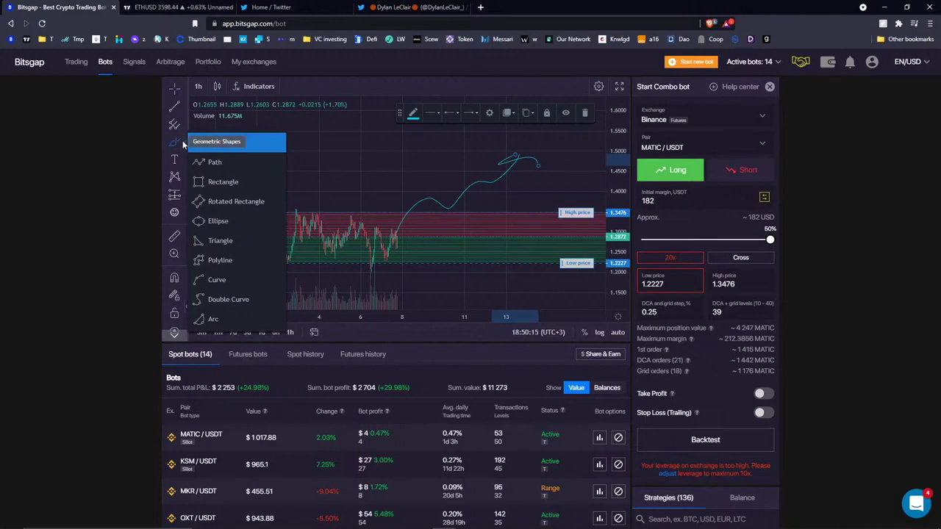
left_click(213, 163)
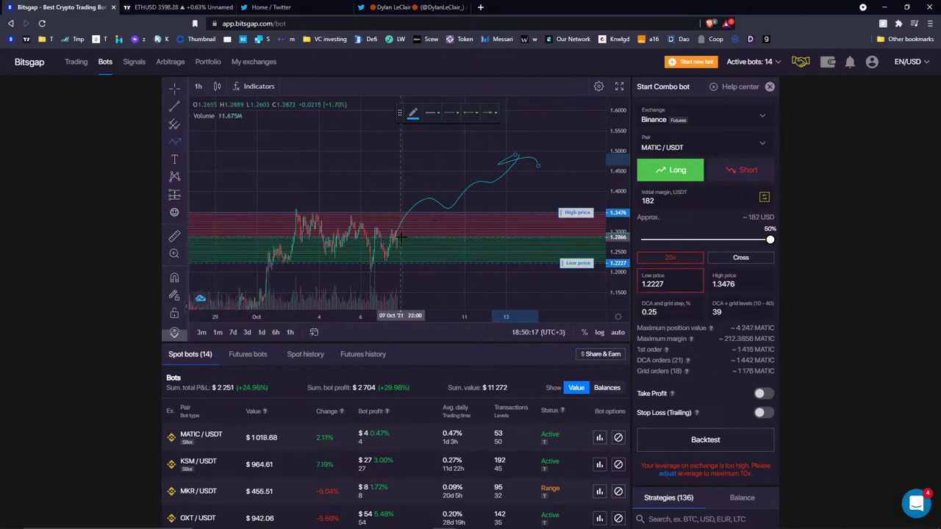
right_click(390, 173)
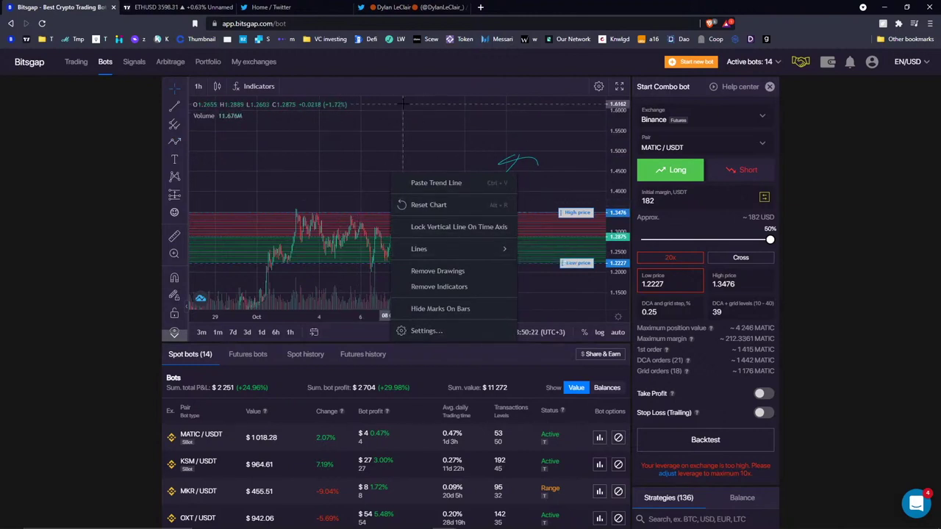
left_click(434, 271)
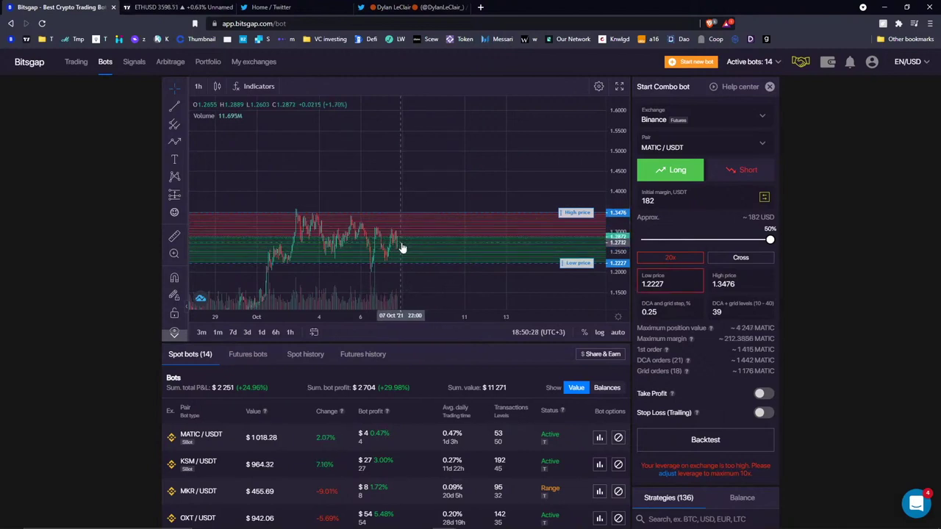
Sketch a rising zigzag path from the current price area to about 1.56, and discard it.
left_click(174, 141)
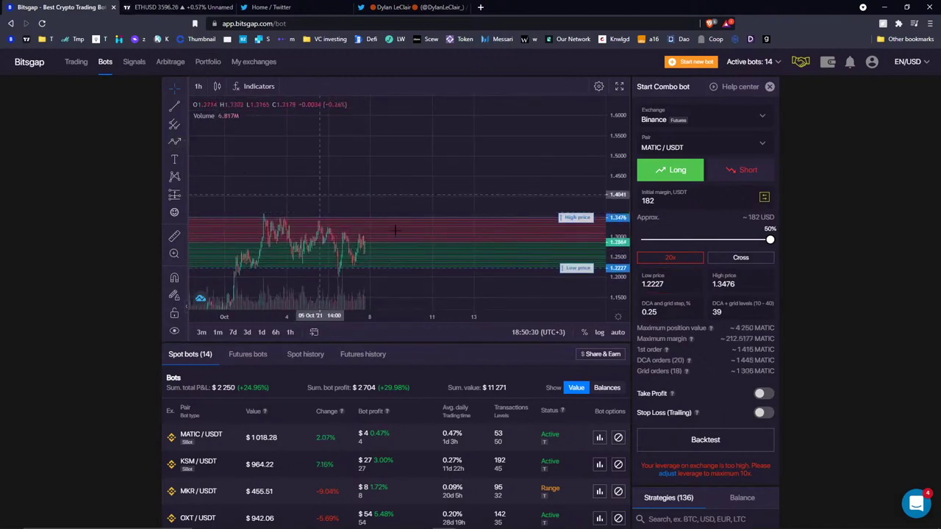
left_click(478, 156)
left_click(497, 192)
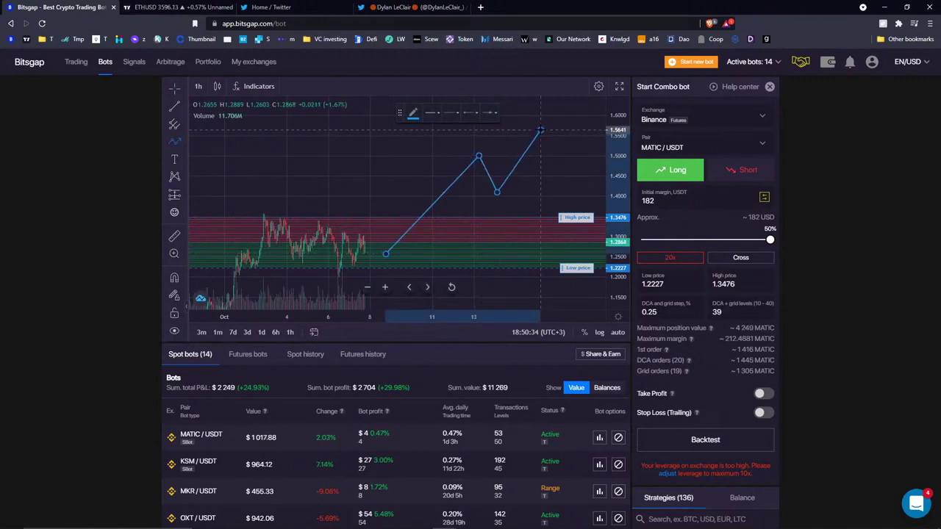
key("Escape")
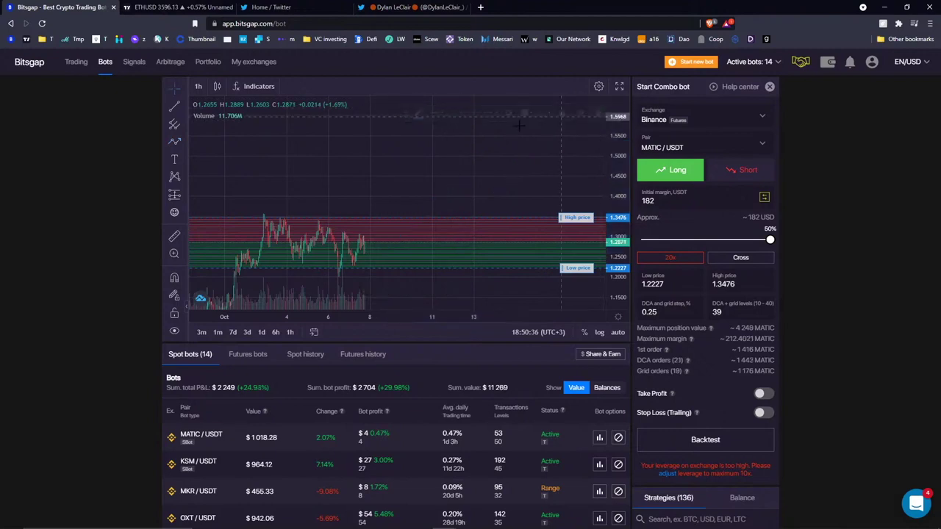
right_click(418, 132)
left_click(431, 106)
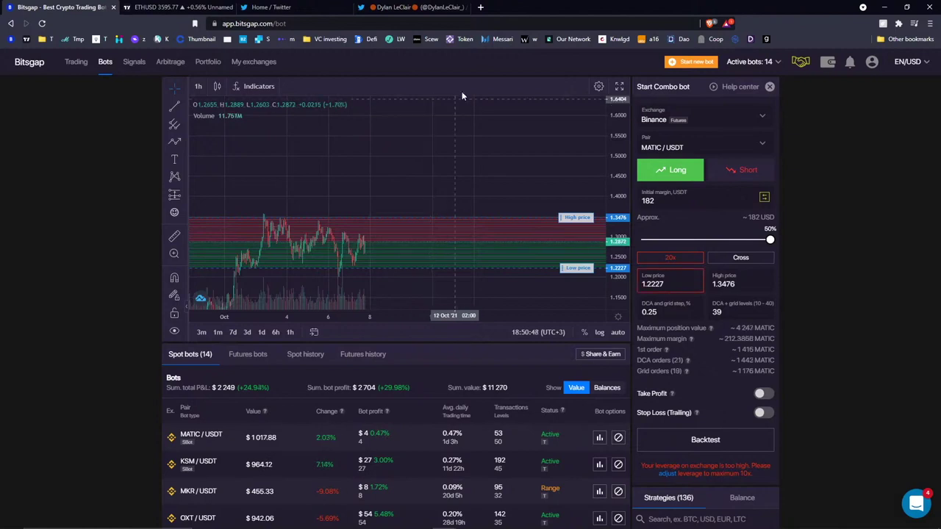
Examine the MATIC/USDT price history around the bot's high and low price levels.
scroll(441, 103, "down", 3)
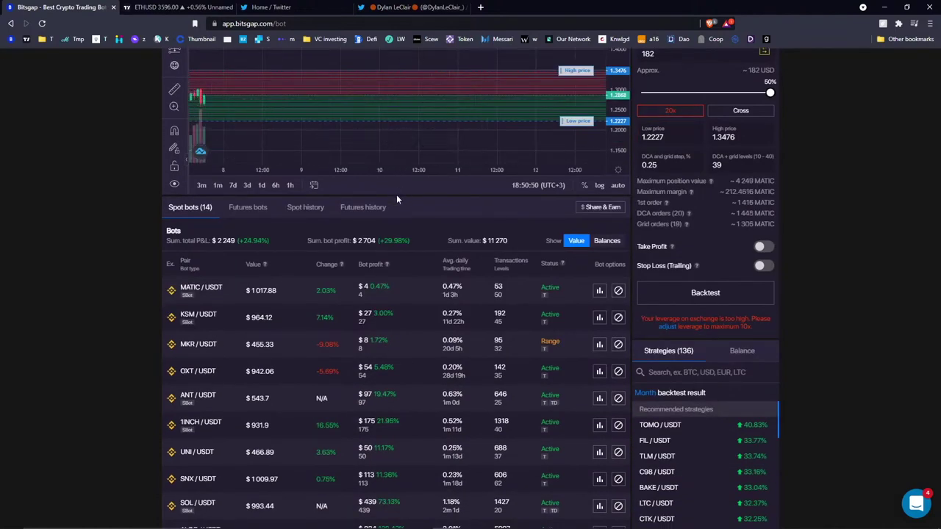
scroll(394, 169, "up", 3)
scroll(389, 176, "down", 2)
scroll(394, 232, "down", 1)
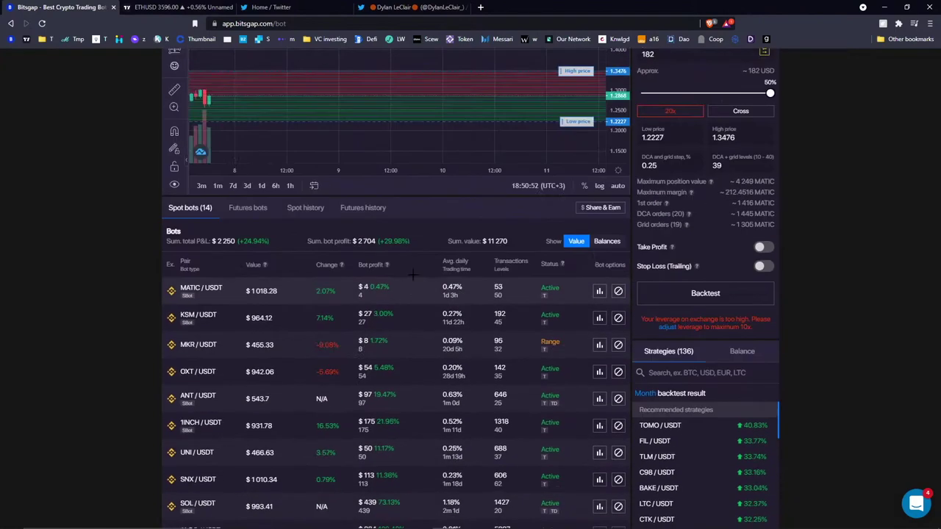
scroll(394, 233, "up", 3)
scroll(470, 138, "down", 5)
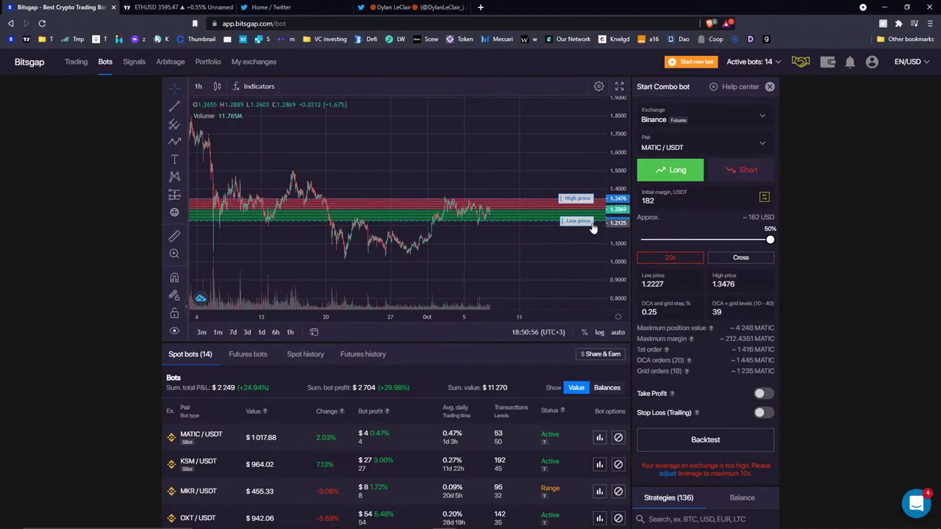
scroll(493, 134, "up", 2)
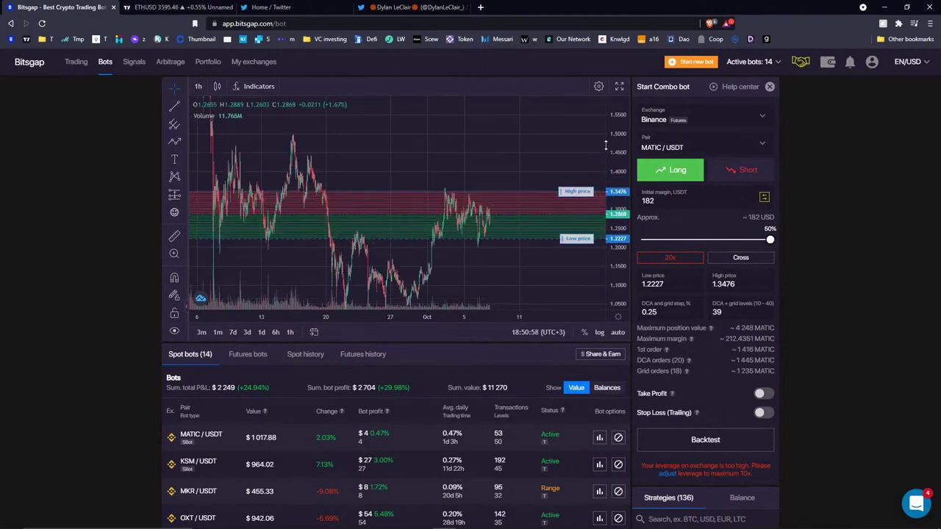
scroll(493, 135, "up", 2)
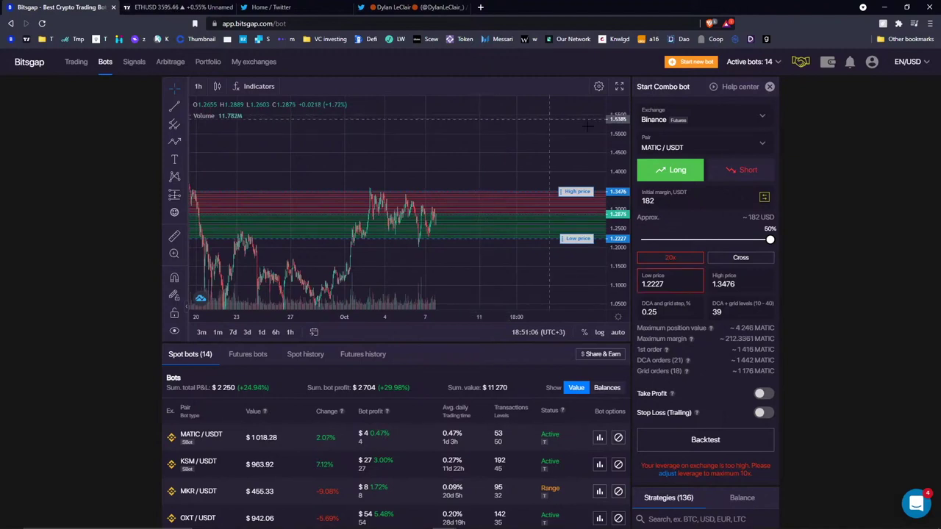
Switch the Combo bot to Short and draw a falling zigzag path from the current price to about 1.05.
left_click(723, 176)
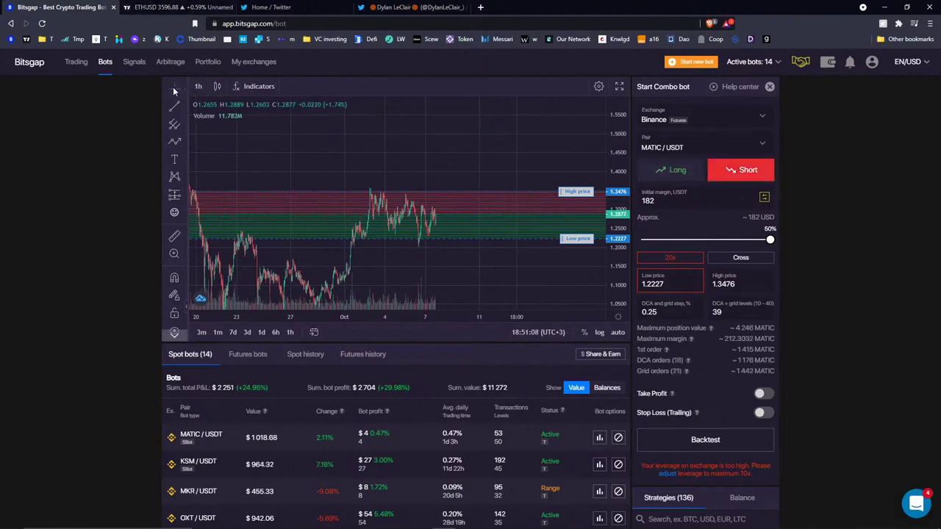
left_click_drag(432, 150, 380, 137)
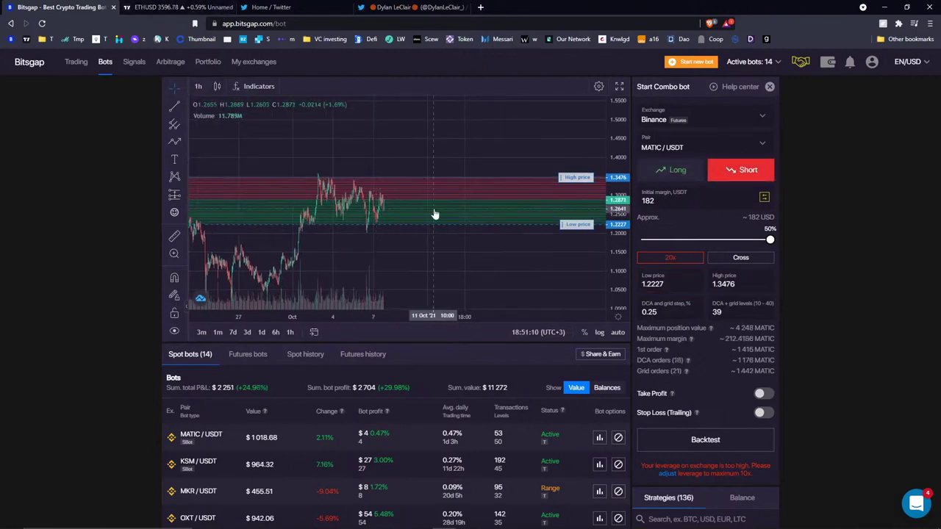
left_click(176, 141)
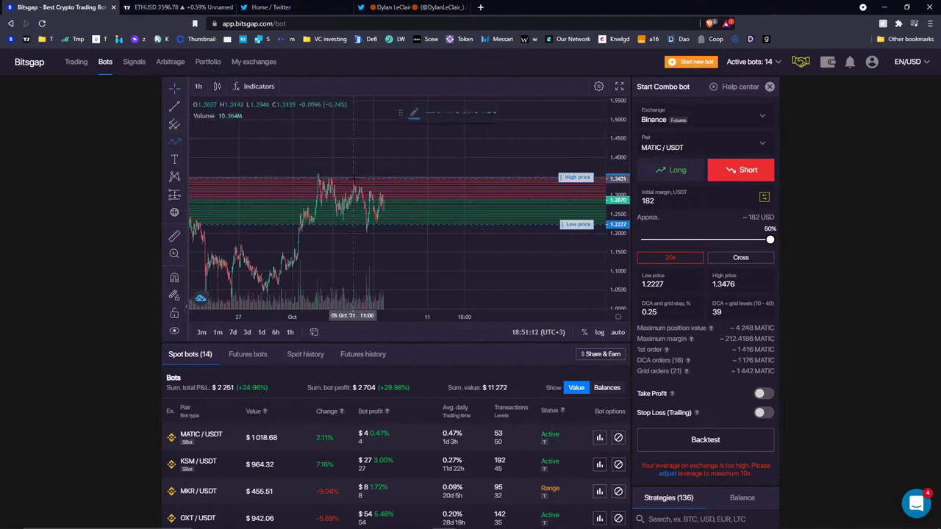
left_click(384, 203)
left_click(417, 187)
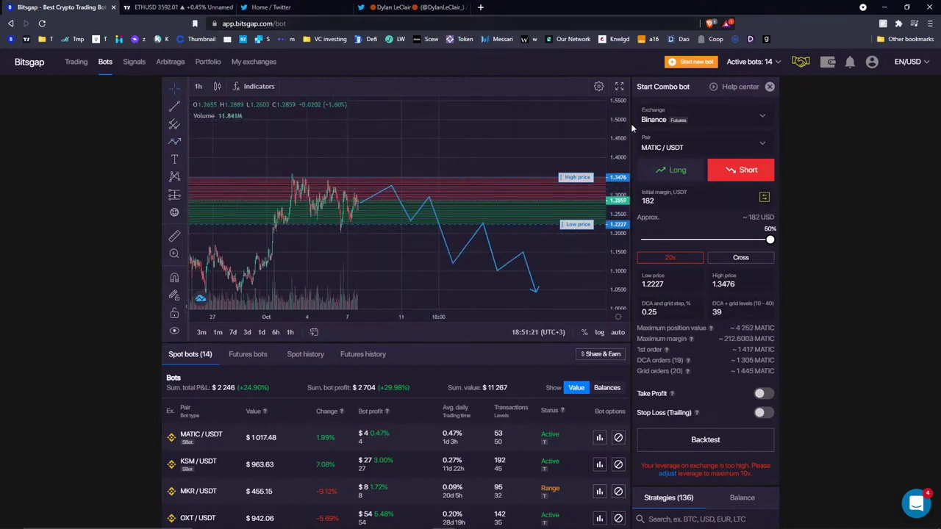
left_click_drag(514, 132, 459, 124)
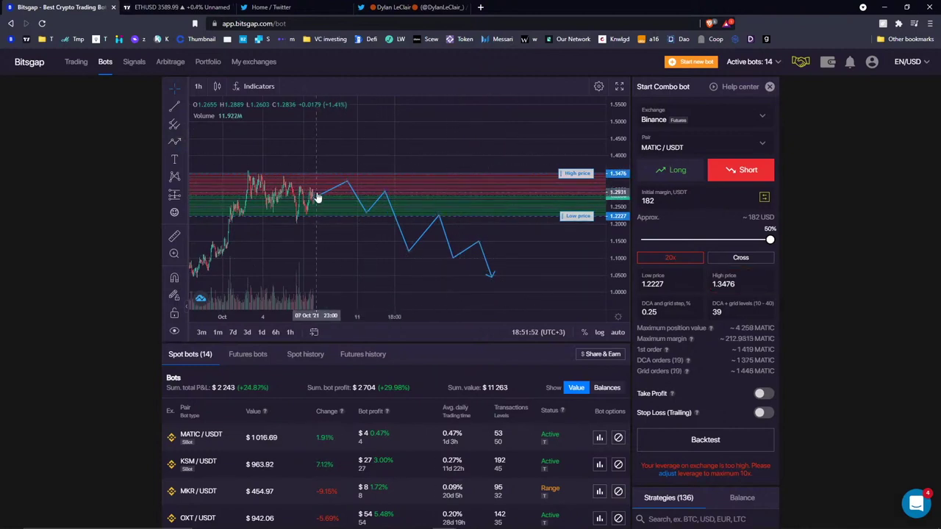
Replace the falling zigzag with a simpler path that drops below the low price to about 1.05.
left_click(422, 234)
left_click(604, 113)
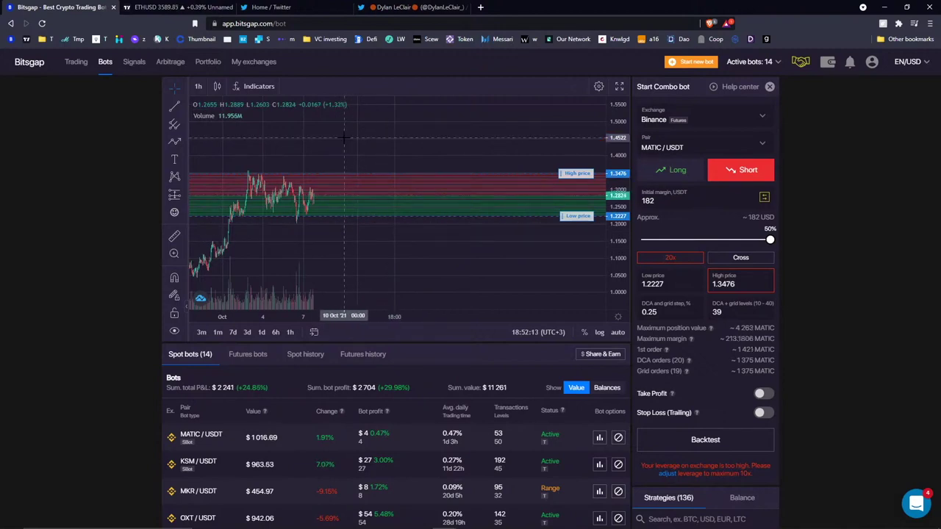
left_click(175, 142)
left_click(325, 198)
left_click(384, 233)
left_click(436, 233)
left_click(450, 275)
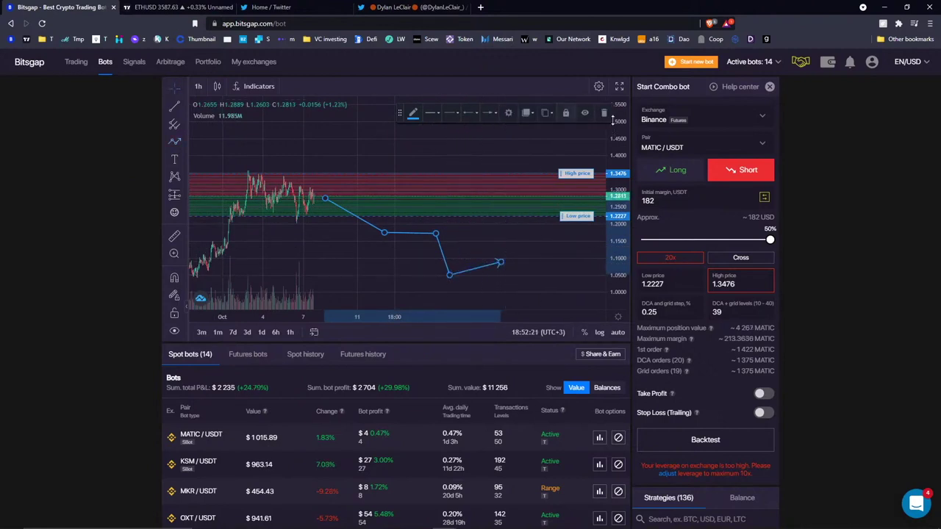
Replace the falling path with a rising zigzag path from the current price to about 1.48, above the high price.
key("Escape")
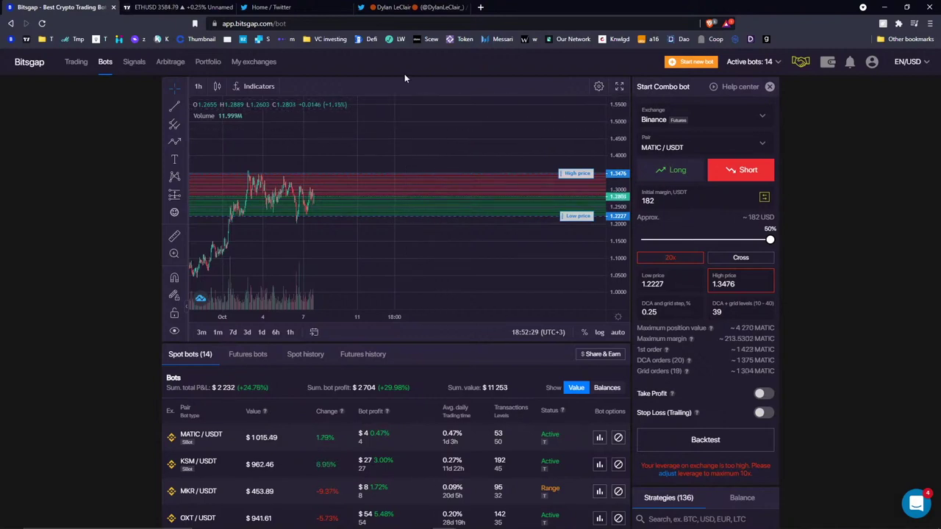
left_click(326, 199)
left_click(366, 160)
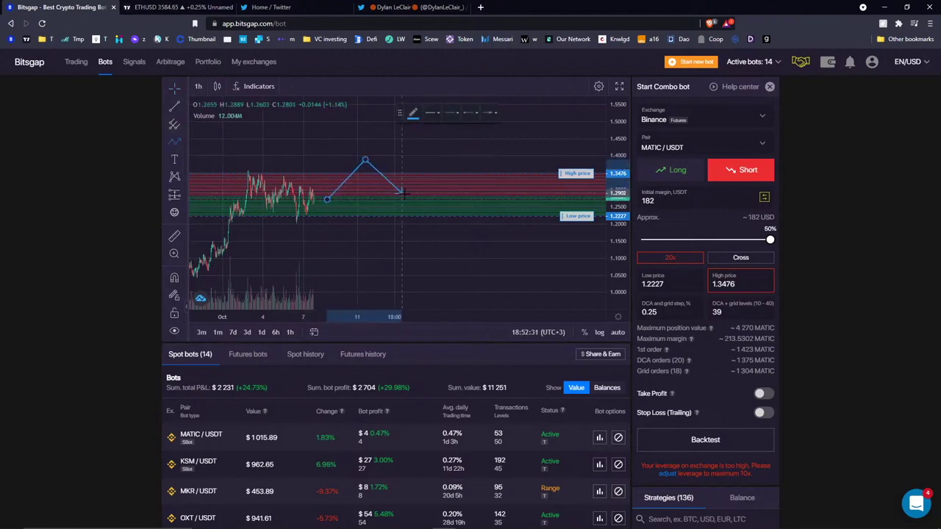
left_click(405, 194)
left_click(434, 142)
left_click(486, 160)
double_click(502, 133)
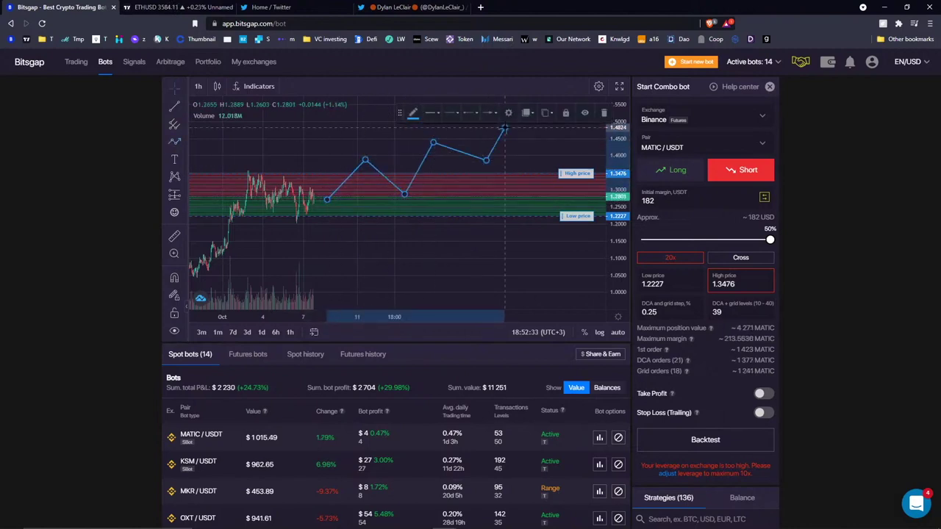
left_click(559, 123)
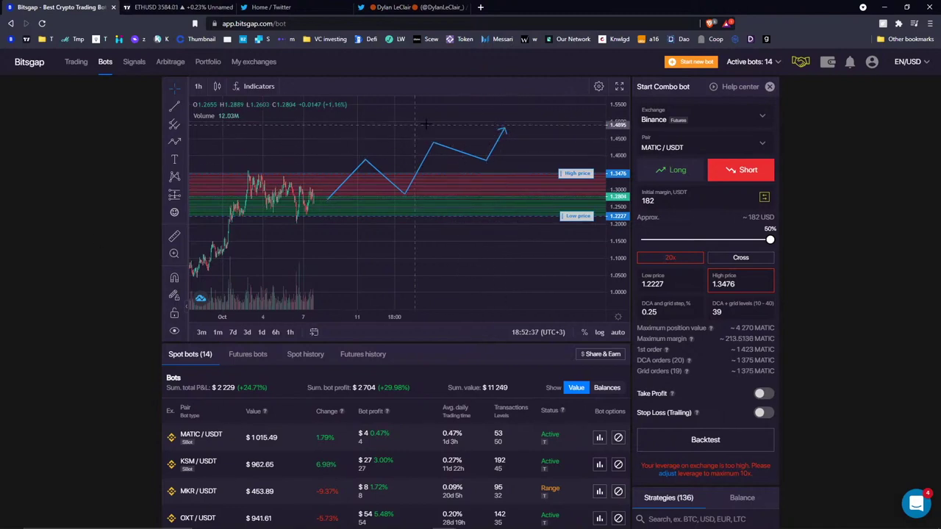
Delete the rising path from the chart.
left_click(453, 154)
key("Delete")
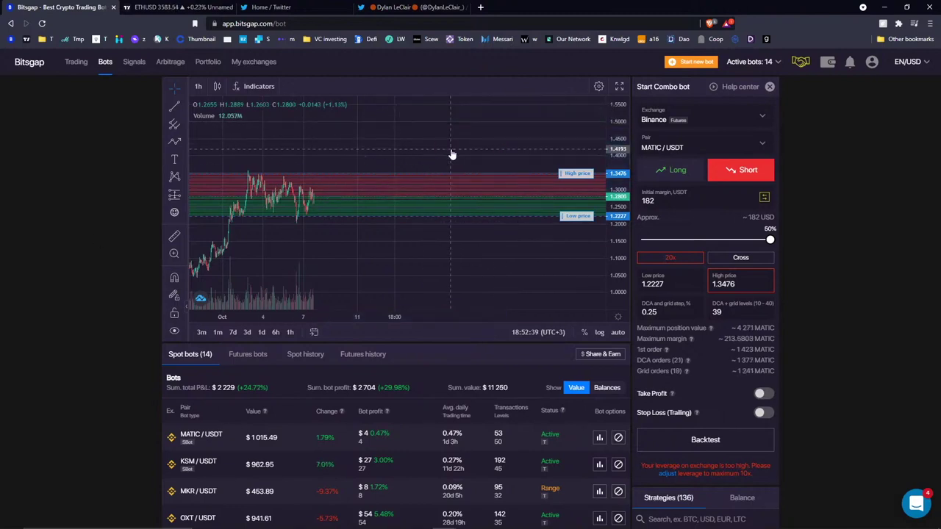
scroll(452, 154, "down", 3)
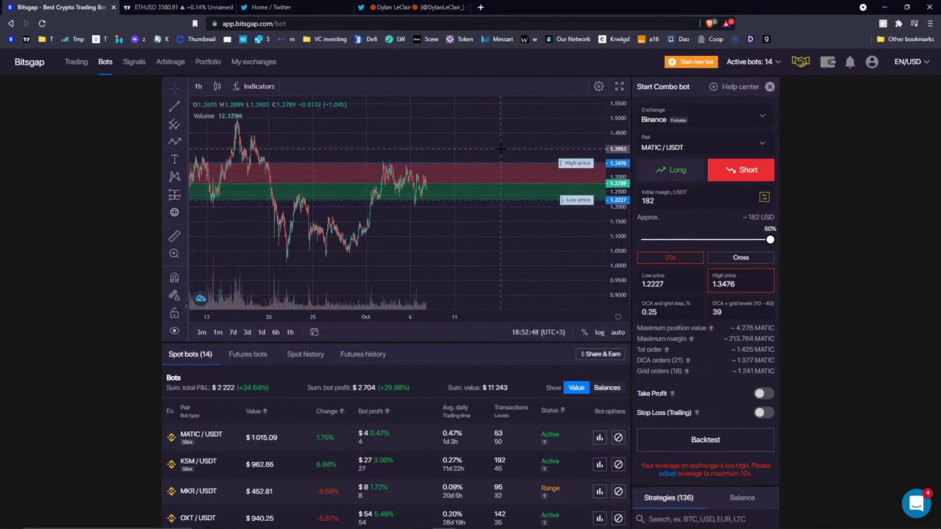
Open the Portfolio overview and look through the coin holdings across all exchanges.
left_click(207, 62)
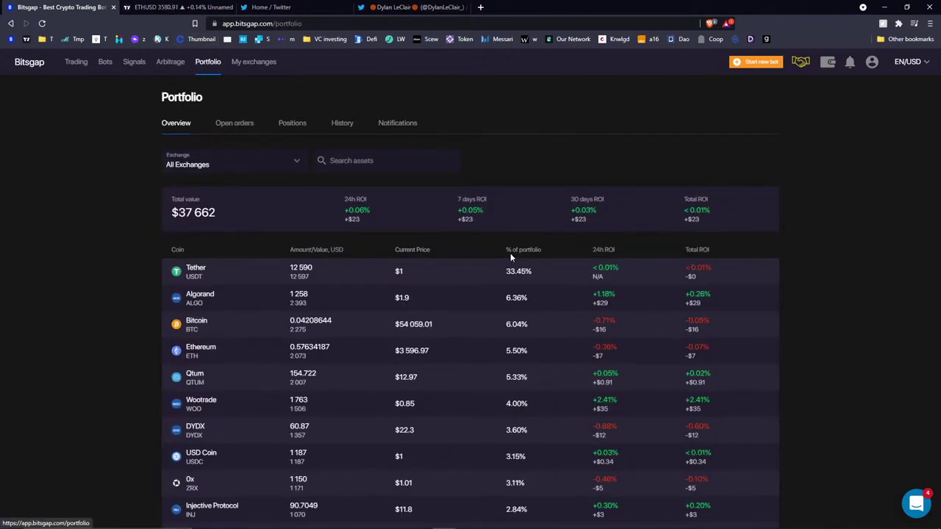
scroll(475, 196, "down", 3)
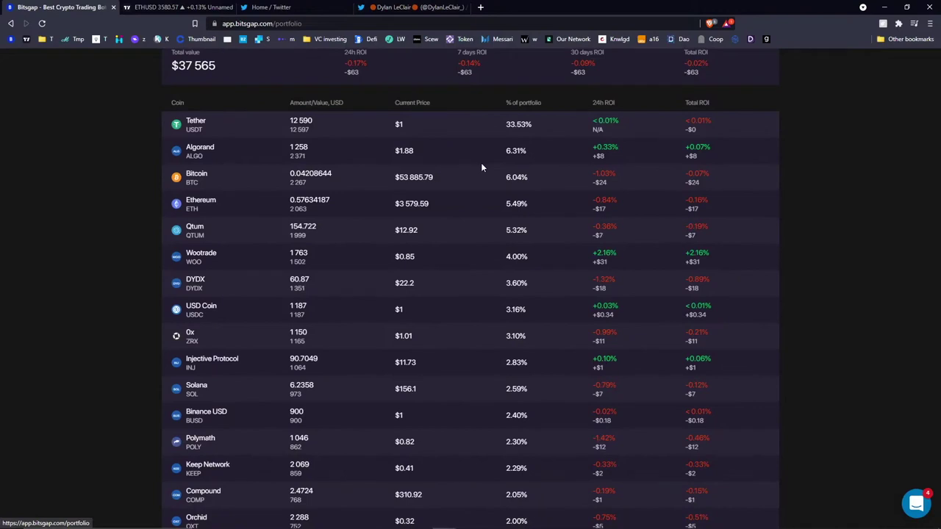
scroll(485, 159, "up", 2)
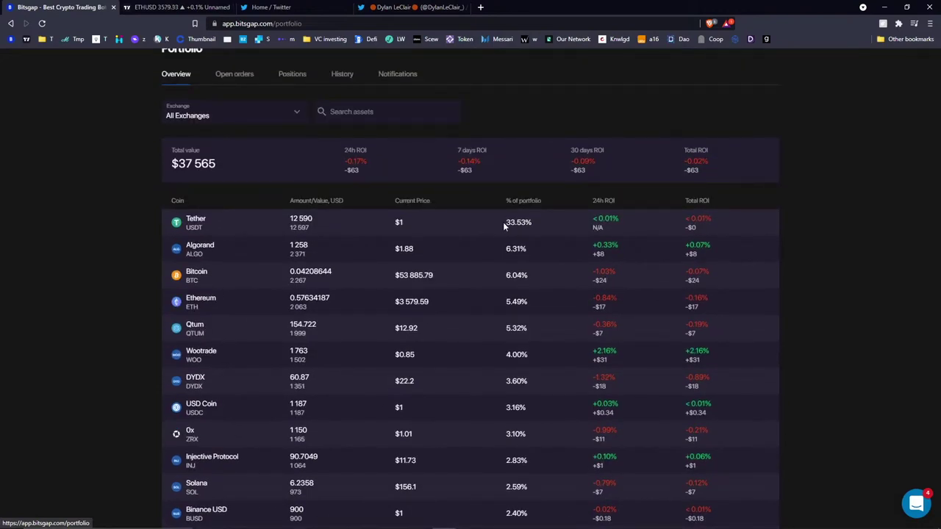
Review the portfolio percentages of Tether and Binance USD in the list of coin holdings.
triple_click(502, 222)
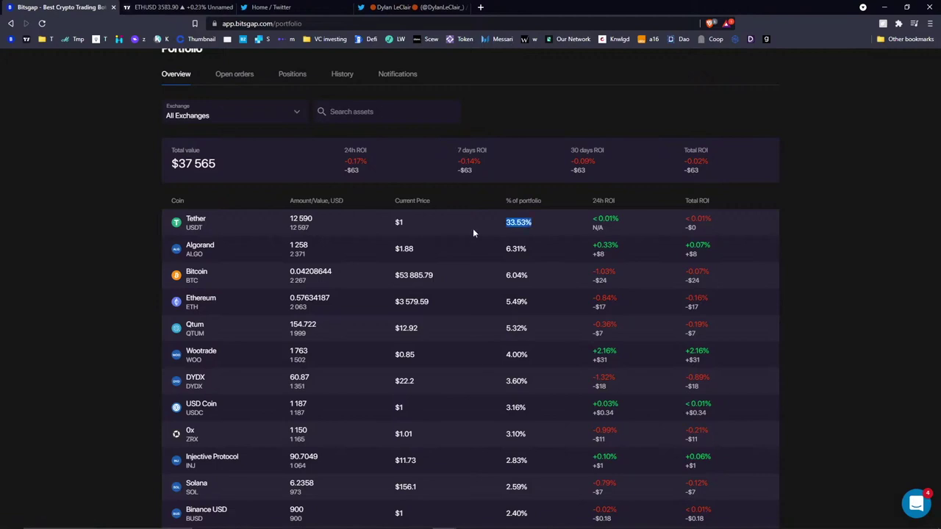
scroll(473, 228, "down", 3)
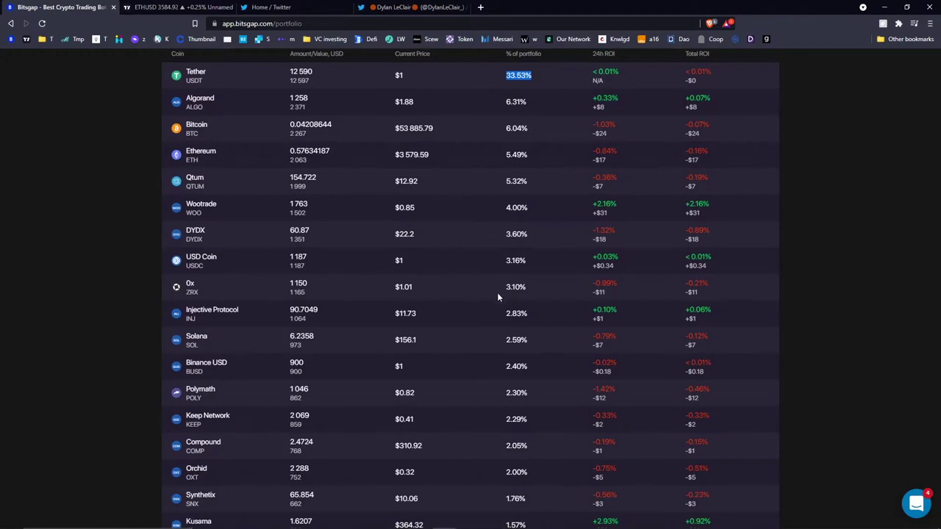
left_click_drag(505, 367, 528, 369)
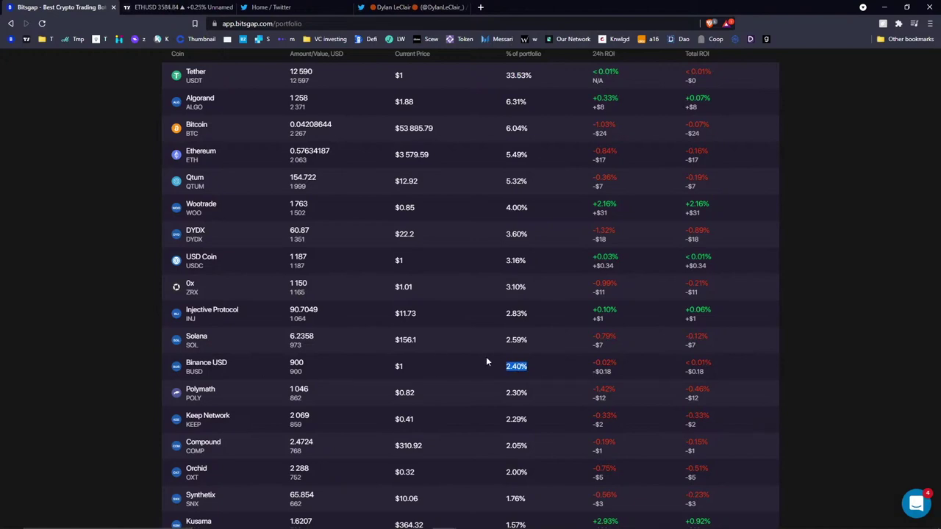
scroll(486, 360, "down", 3)
scroll(486, 356, "up", 6)
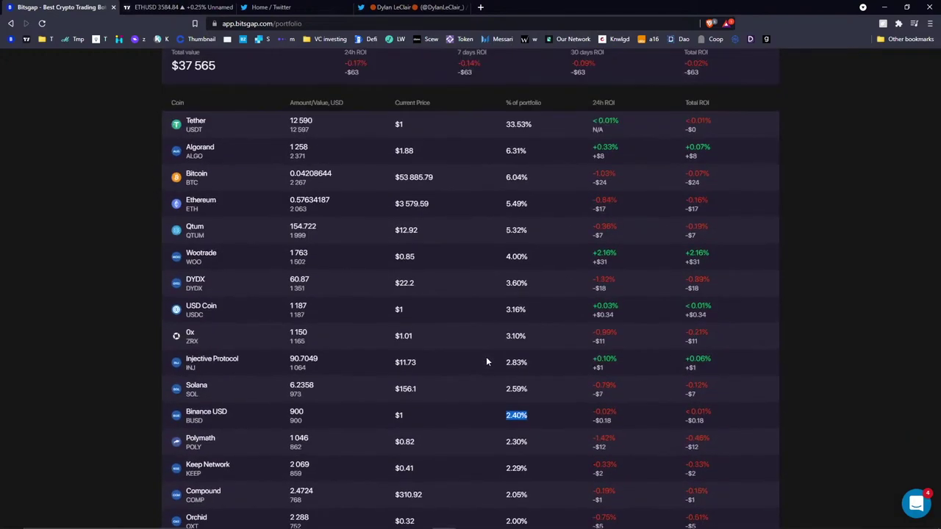
right_click(450, 343)
left_click(450, 244)
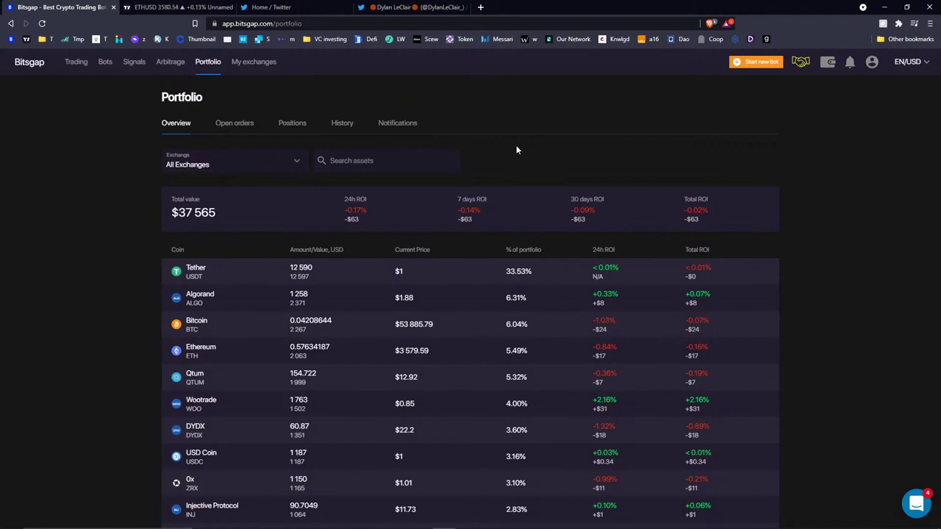
Compare the trading and portfolio pages, and inspect the MATIC/USDT Sbot's full grid range on the bots page chart.
left_click(81, 63)
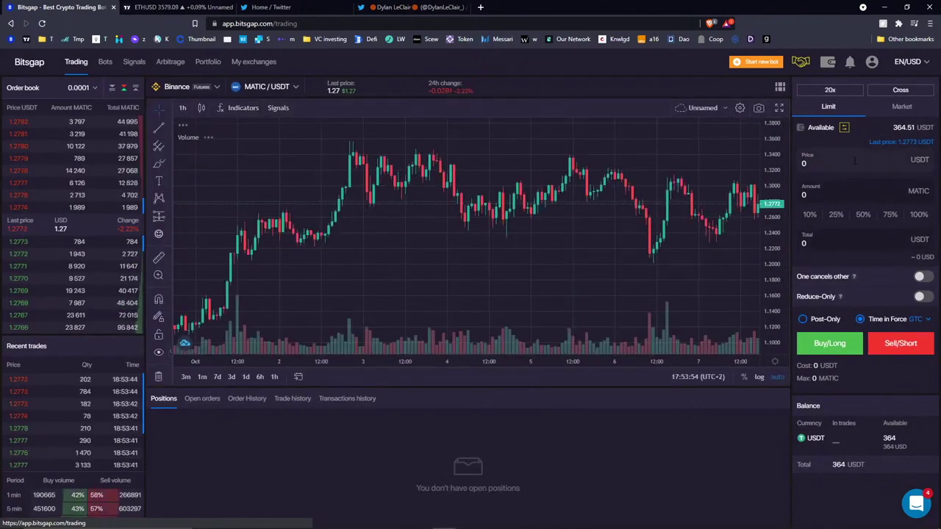
left_click(207, 62)
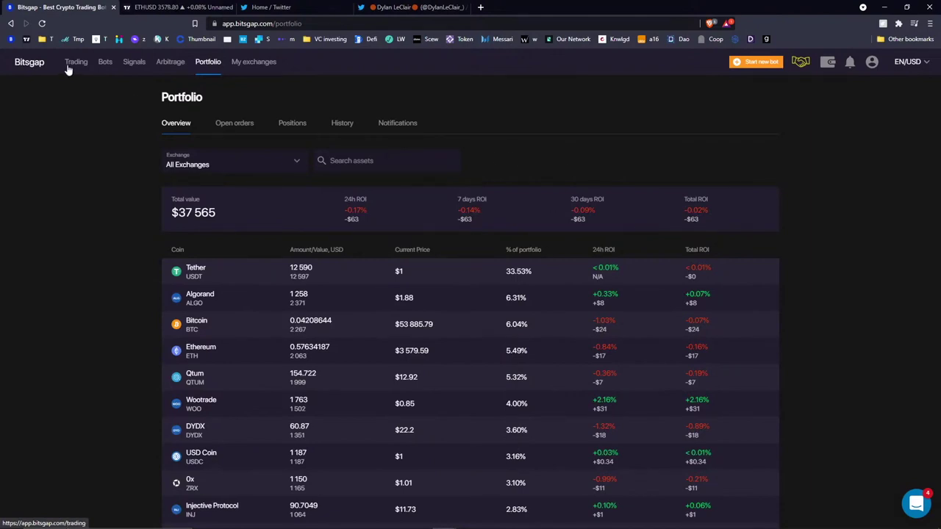
left_click(105, 61)
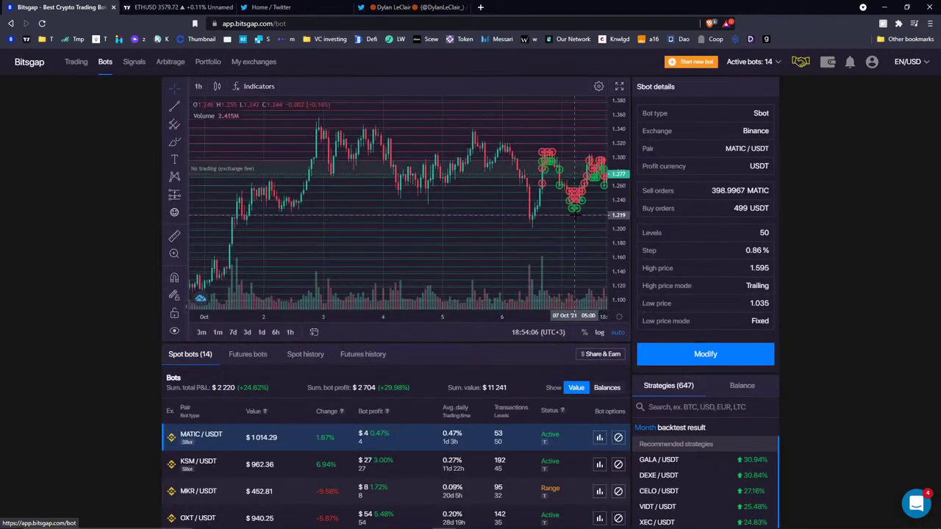
left_click_drag(500, 127, 240, 132)
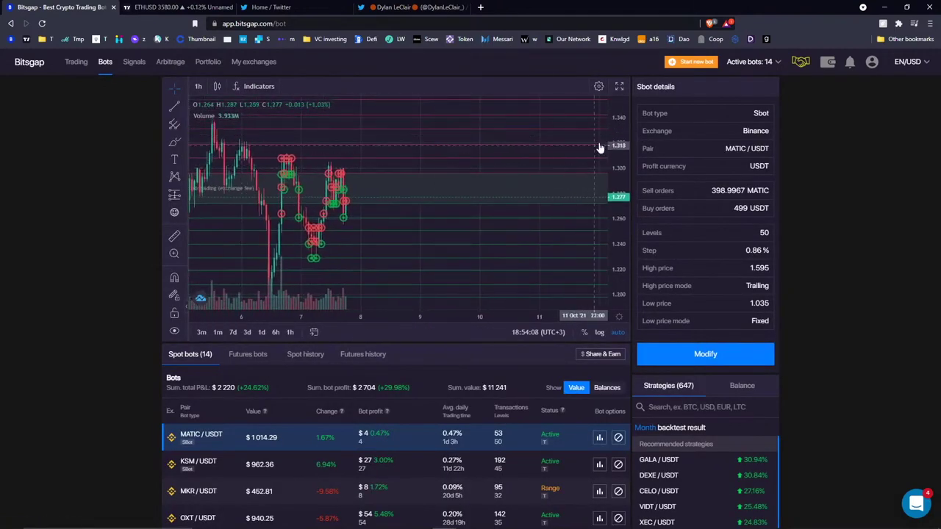
scroll(621, 235, "down", 5)
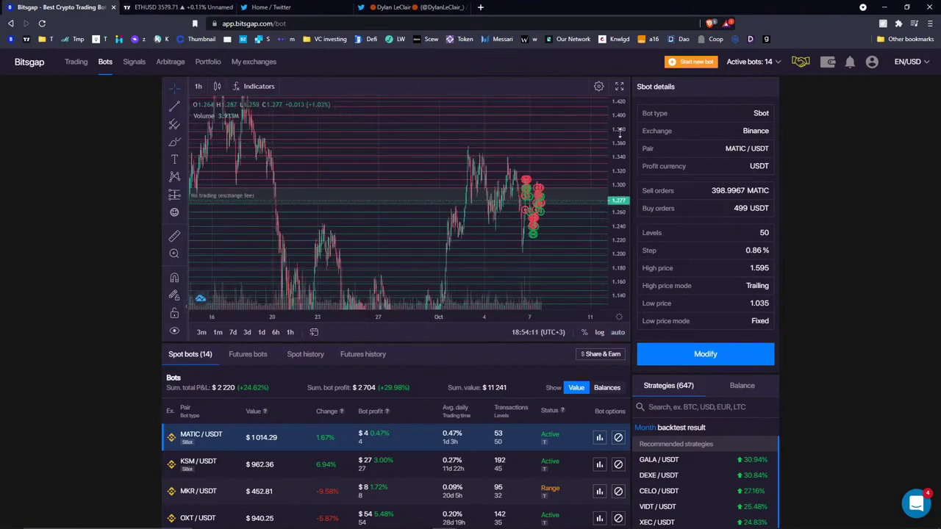
scroll(621, 246, "down", 5)
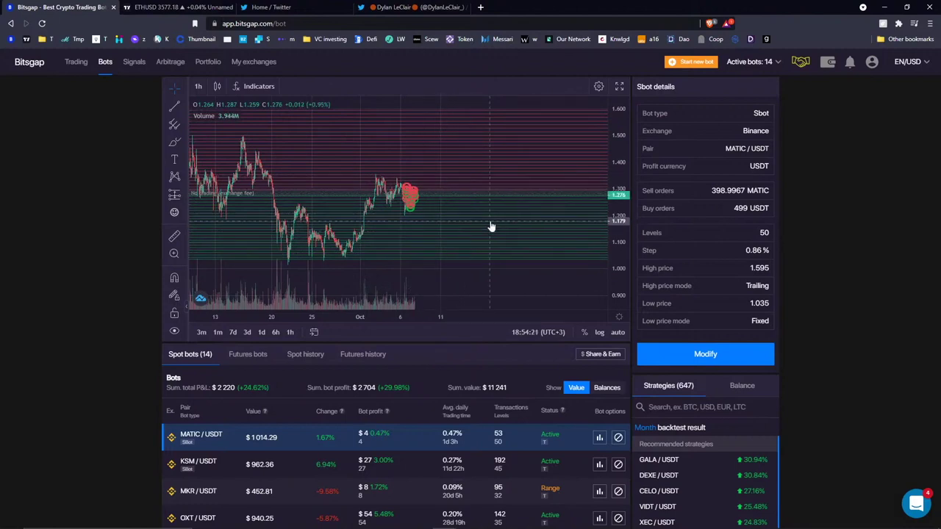
Revisit the portfolio and spot trading pages, and examine the MATIC/USDT Sbot's grid against the price history back to mid-August.
left_click(216, 65)
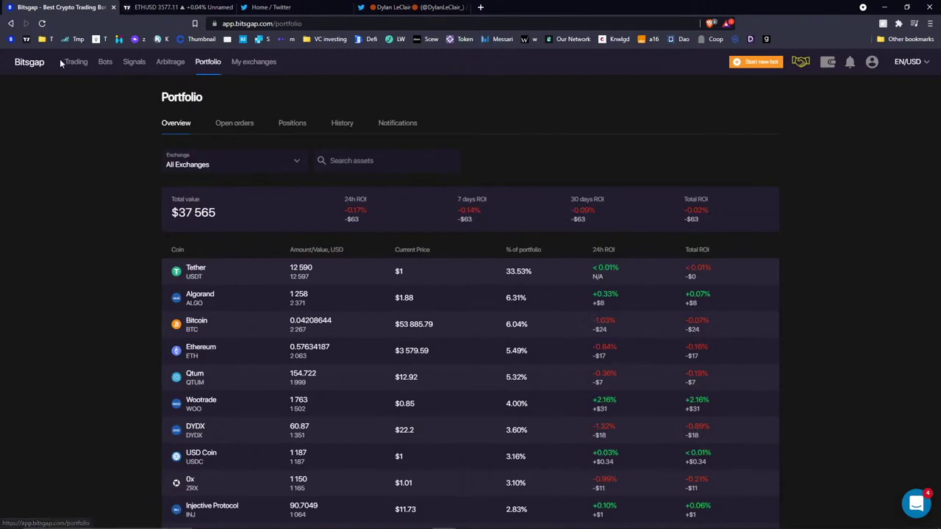
left_click(76, 62)
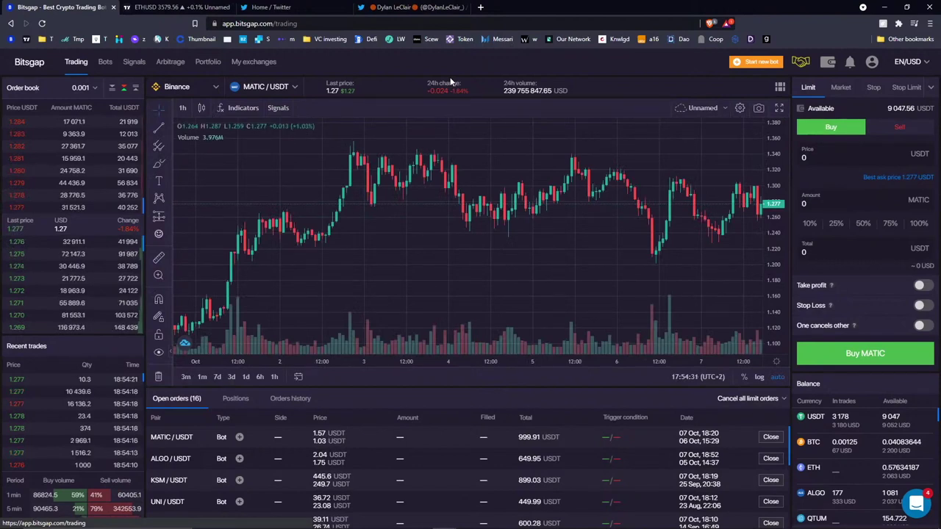
left_click(105, 61)
scroll(482, 112, "down", 5)
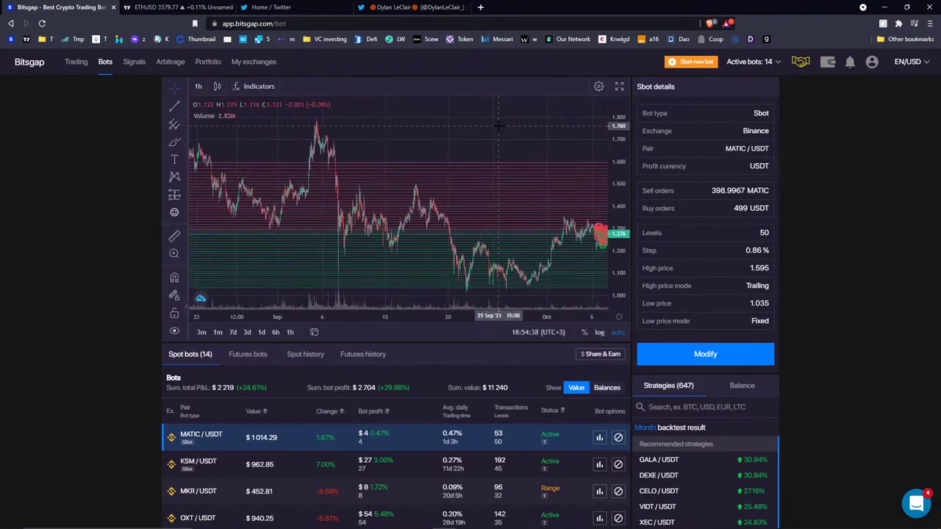
scroll(498, 127, "right", 3)
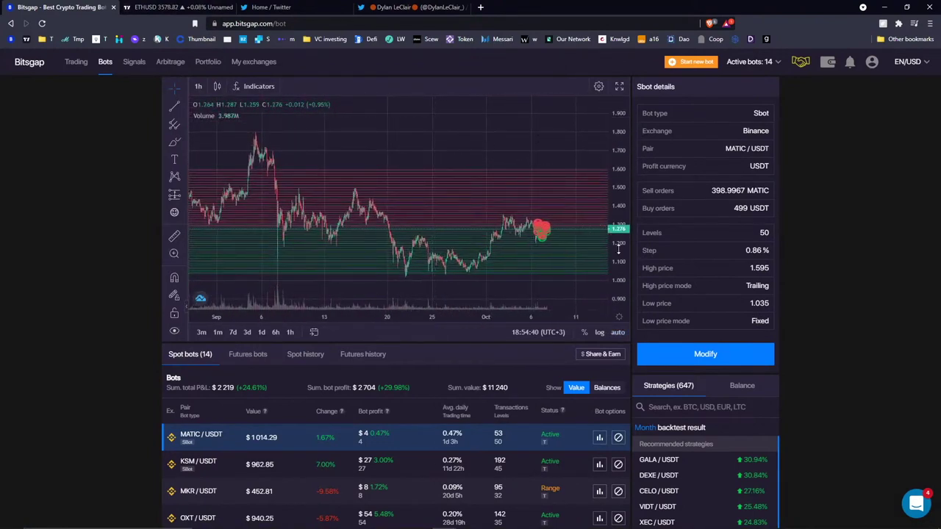
scroll(393, 130, "right", 2)
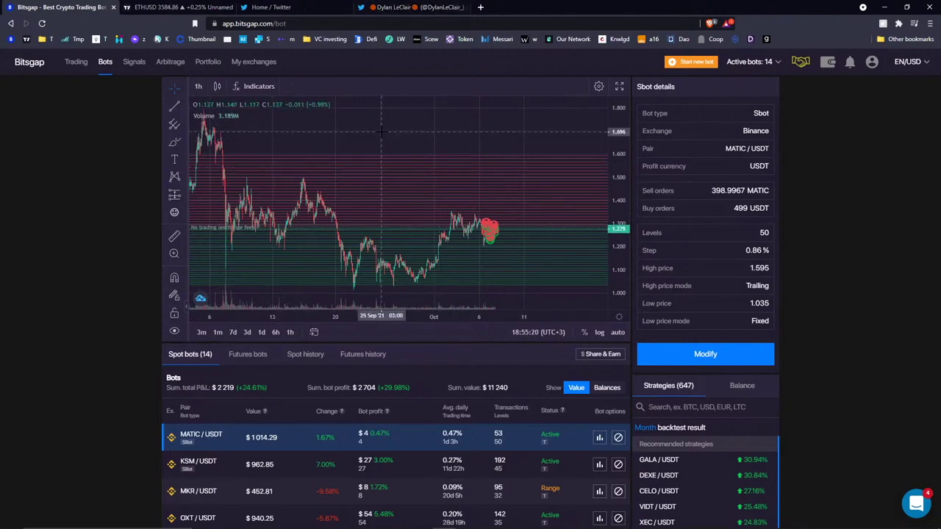
scroll(381, 131, "down", 3)
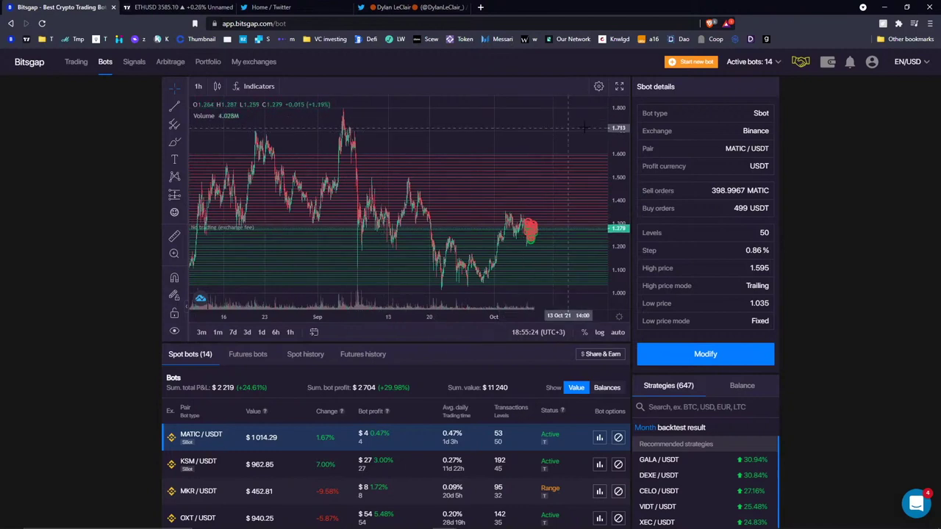
left_click_drag(538, 142, 508, 128)
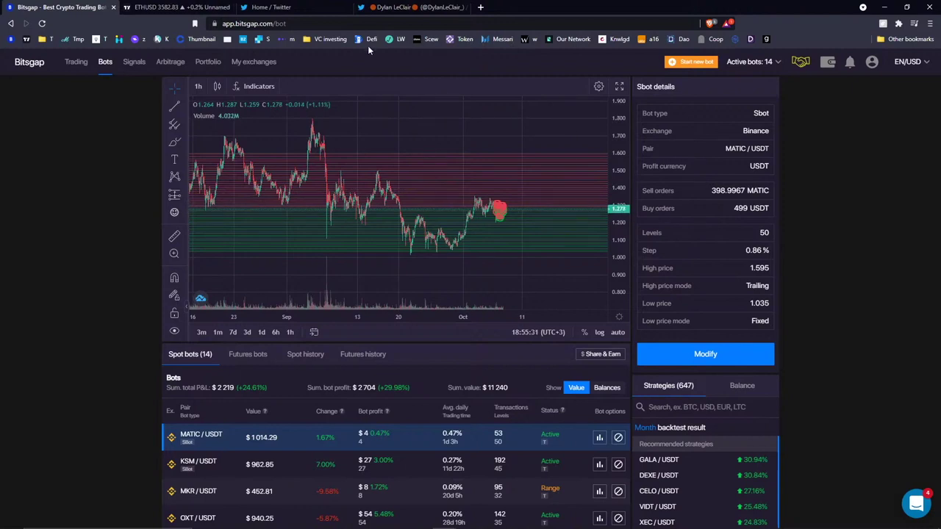
Open the Binance MATIC/USDT trading page and examine the price history back to July.
left_click(71, 62)
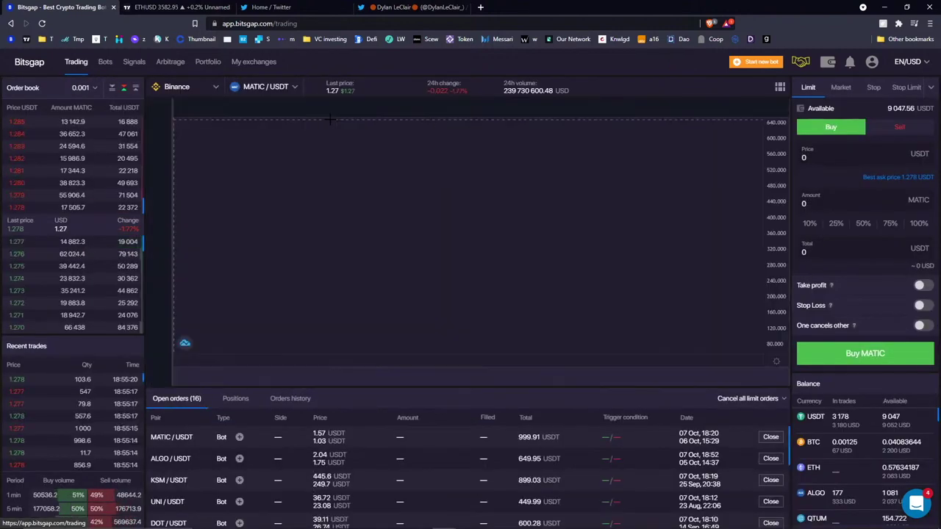
scroll(486, 259, "down", 5)
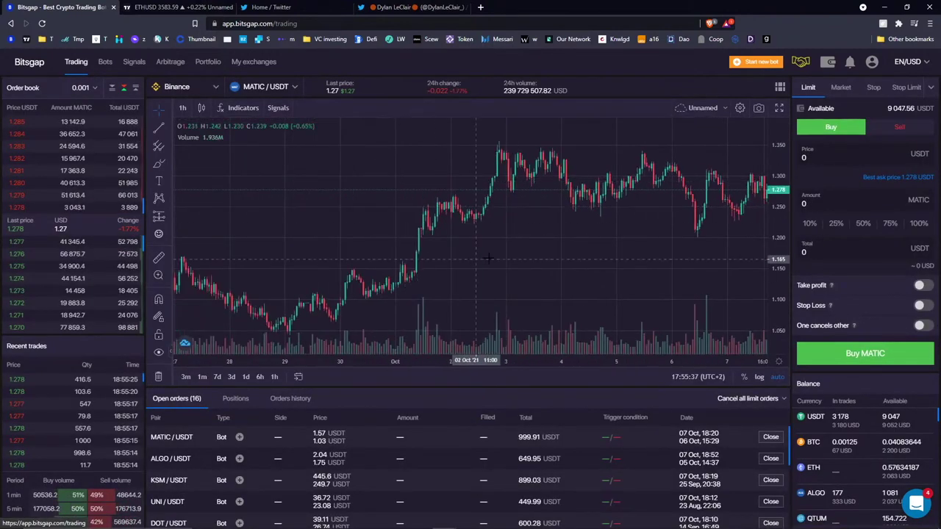
scroll(486, 259, "down", 5)
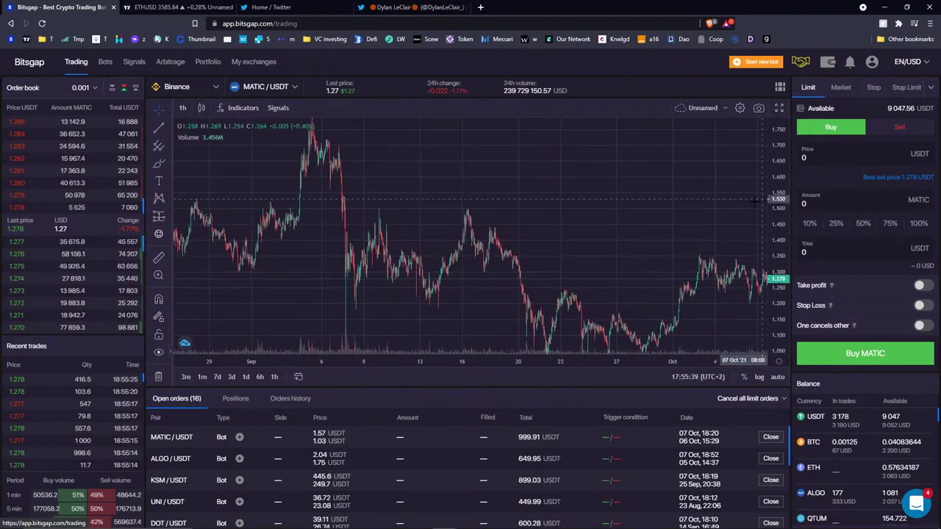
left_click_drag(512, 176, 440, 103)
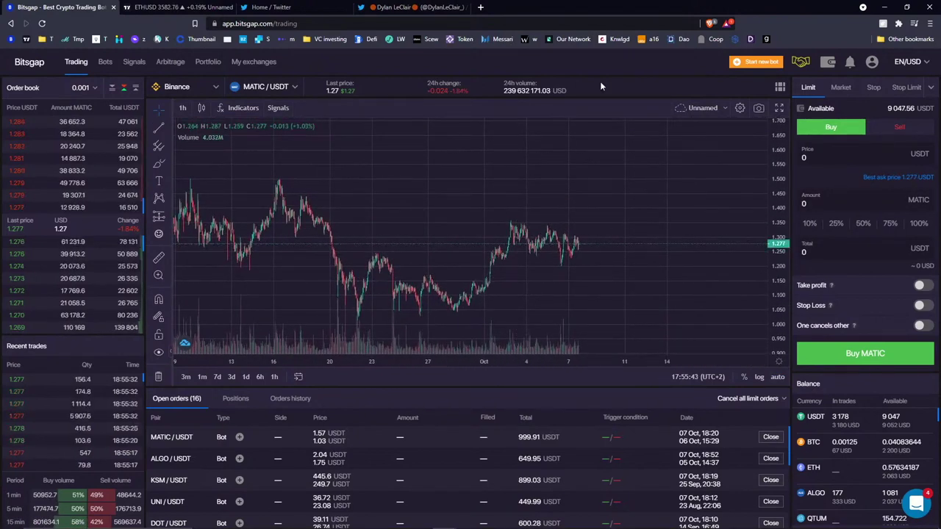
scroll(591, 211, "down", 5)
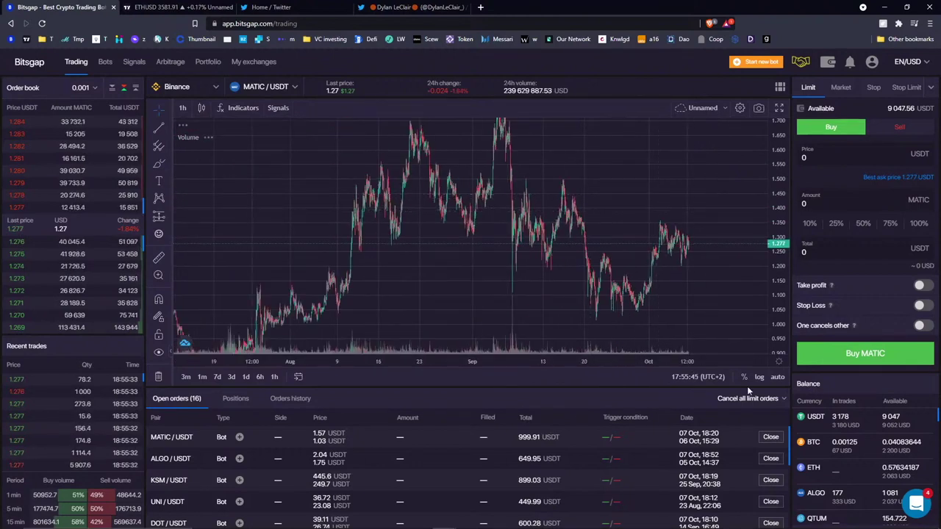
Find QTUM in the balance list, highlight its available amount, and load the QTUM/USDT pair for trading.
scroll(835, 471, "down", 1)
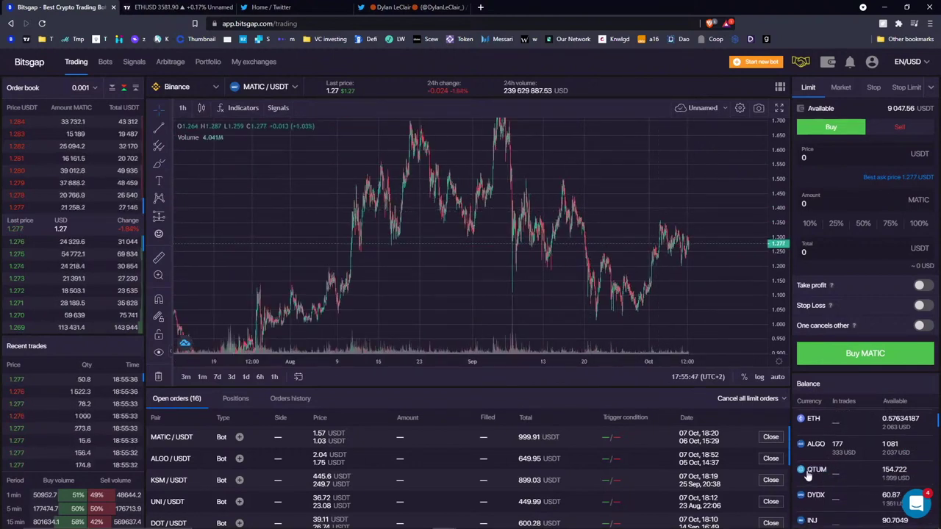
left_click(838, 471)
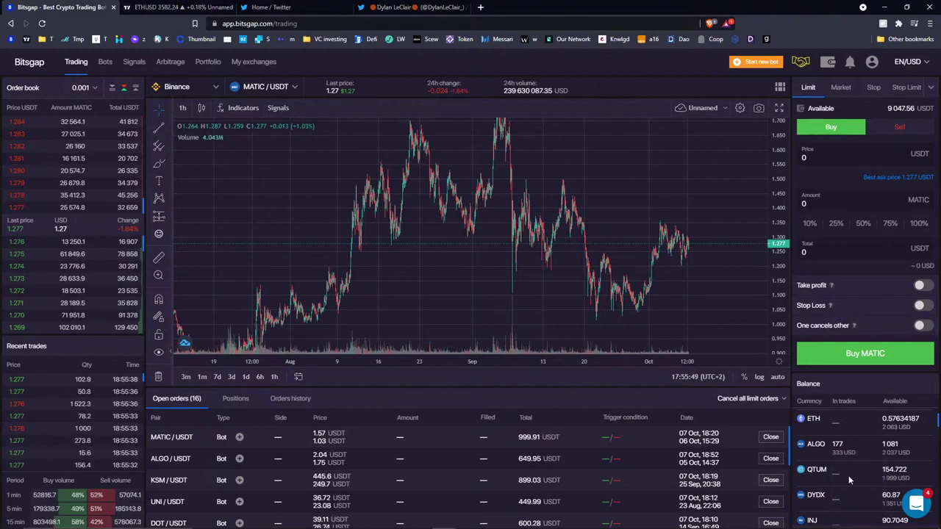
left_click_drag(877, 477, 913, 482)
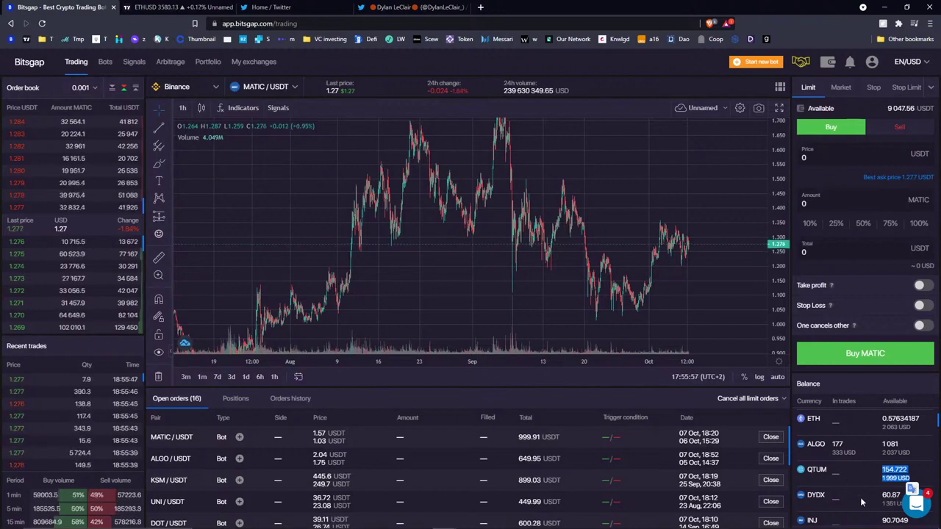
left_click(867, 469)
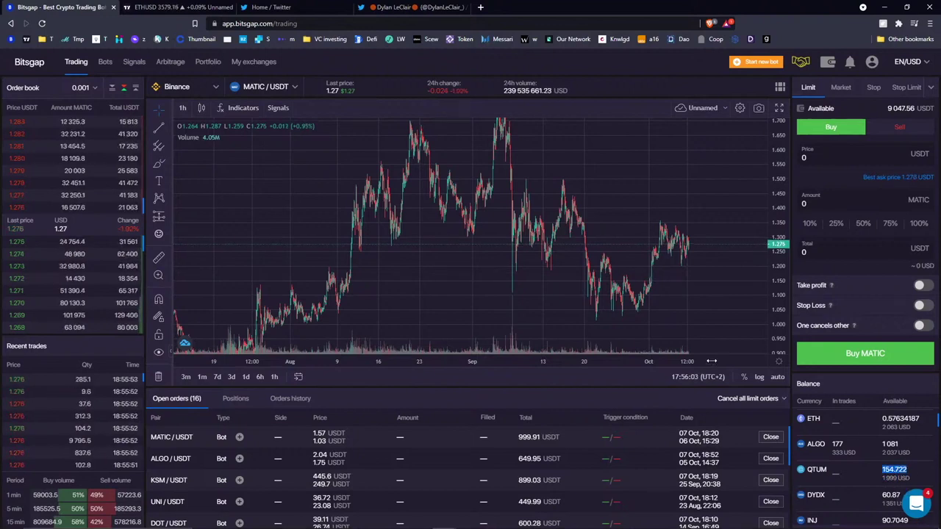
left_click(825, 471)
left_click(857, 510)
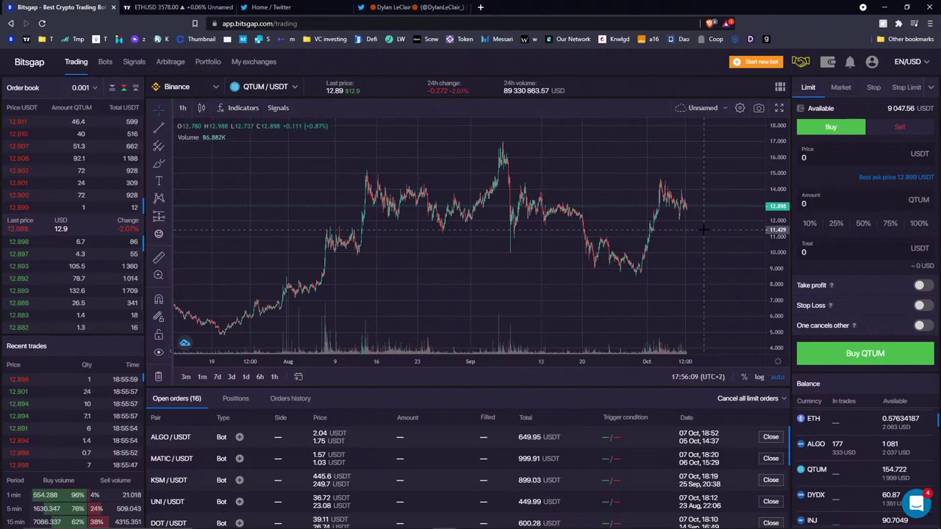
Draw a horizontal line on the QTUM/USDT chart at about 11.905, below the current price.
left_click(168, 125)
left_click(213, 187)
left_click(521, 226)
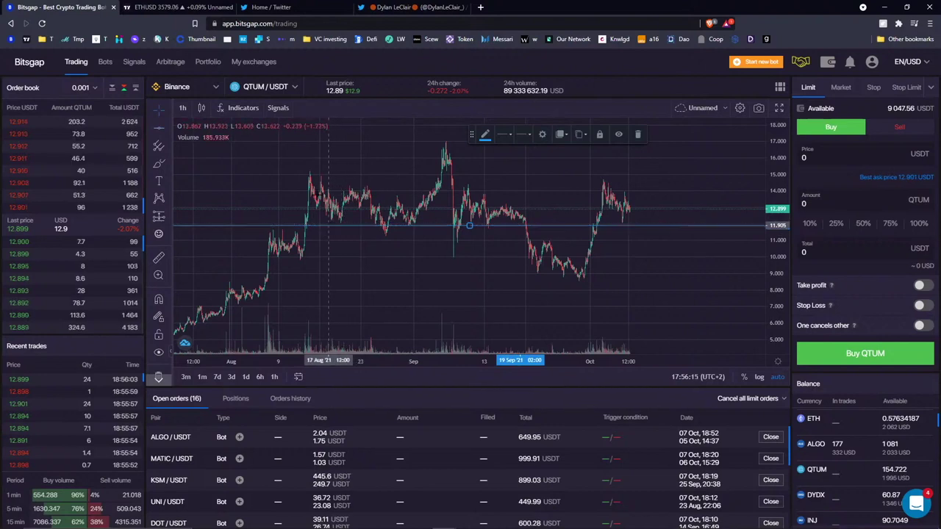
Add a second horizontal line at about 11.591, just below the blue line, and color it red.
scroll(523, 276, "up", 2)
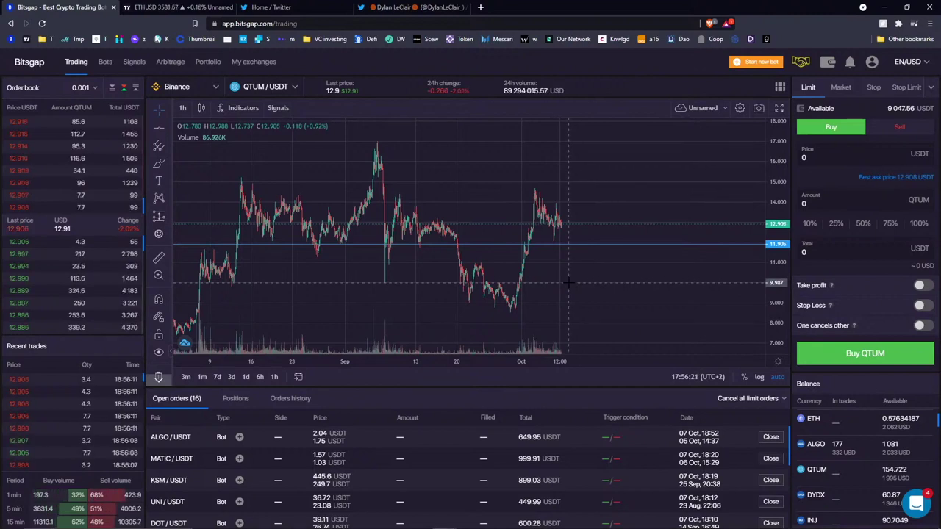
left_click(548, 251)
left_click(485, 135)
left_click(497, 165)
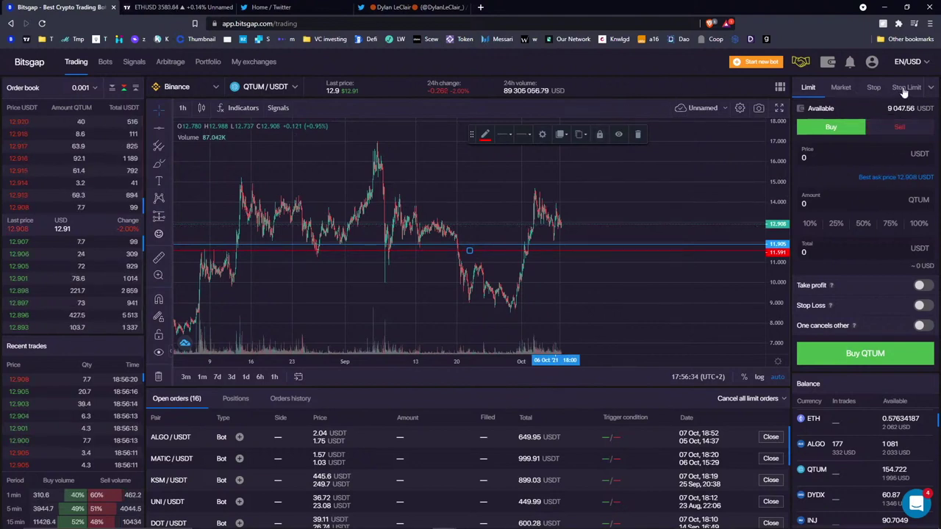
Set up a Stop order on the Sell side for QTUM with a price of 11.59 USDT.
left_click(874, 88)
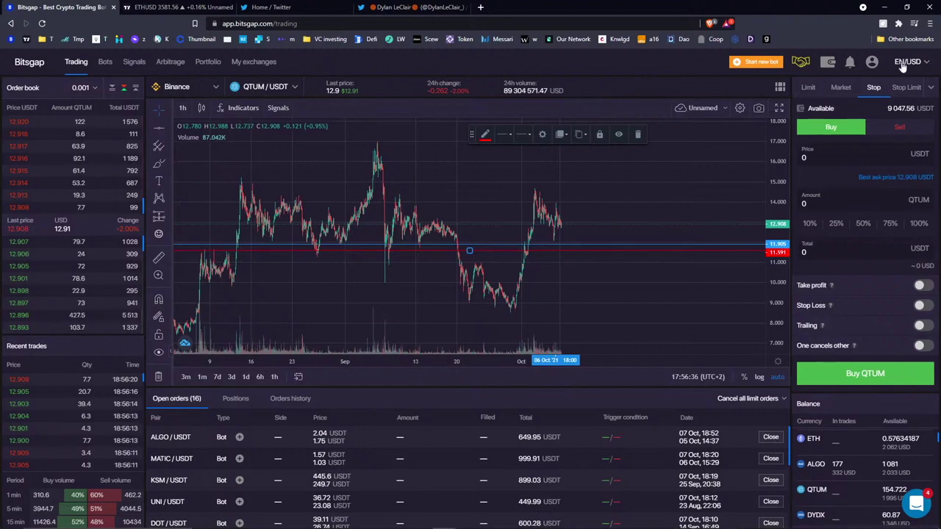
left_click(902, 127)
left_click(846, 156)
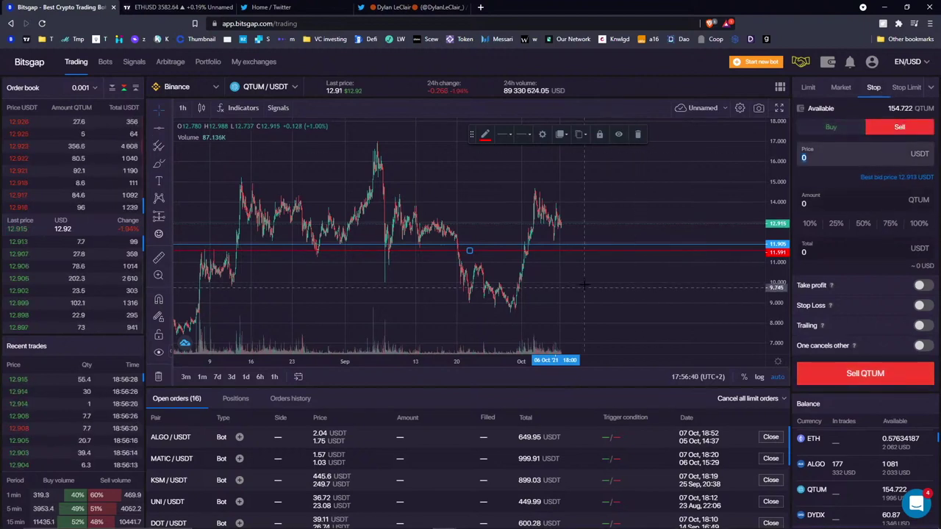
left_click(588, 256)
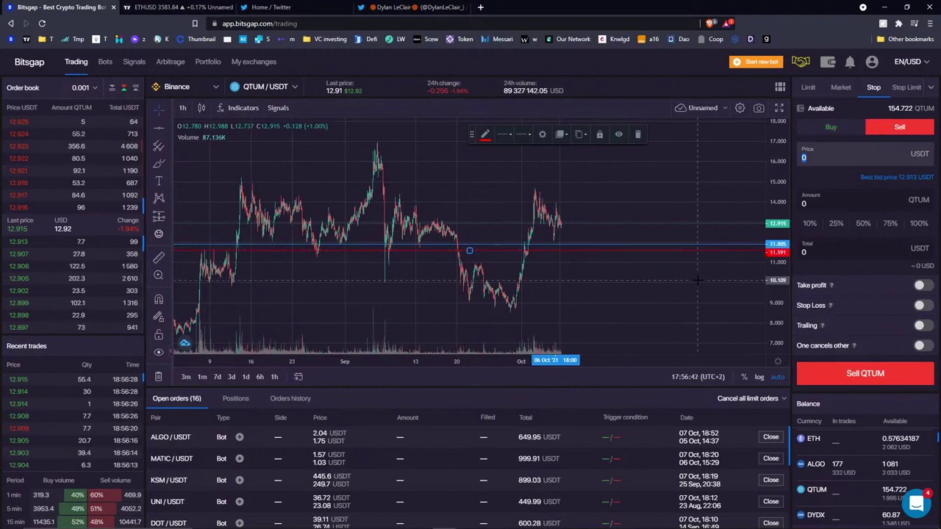
type("11.59")
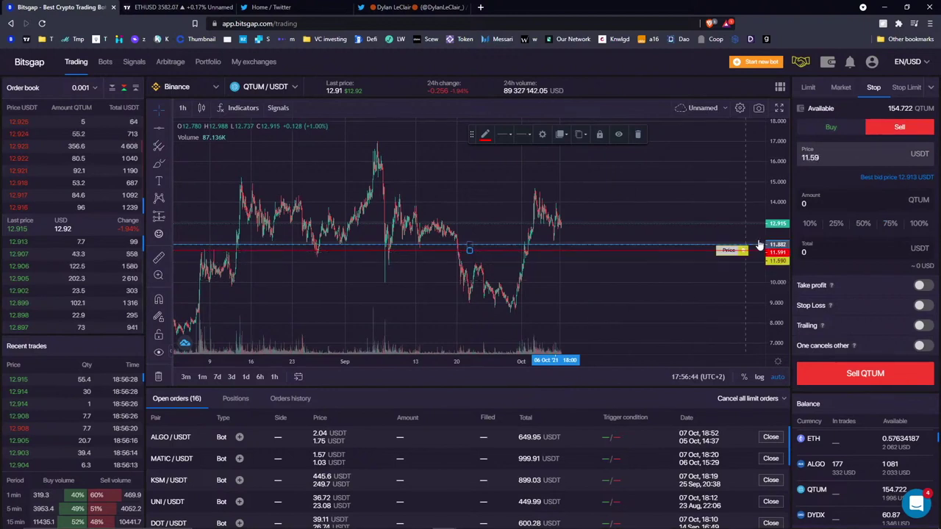
Set the stop sell order's amount to 100% of the available QTUM.
left_click(919, 228)
left_click(921, 233)
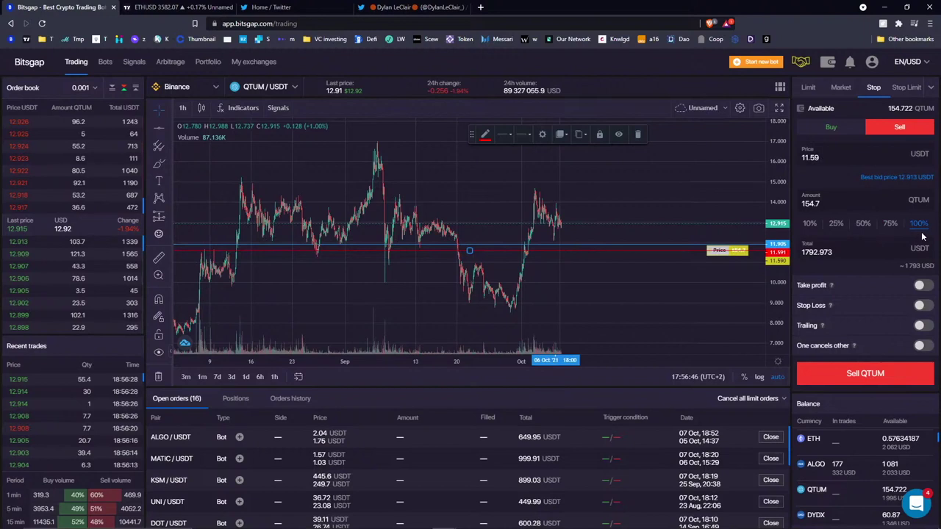
left_click(835, 201)
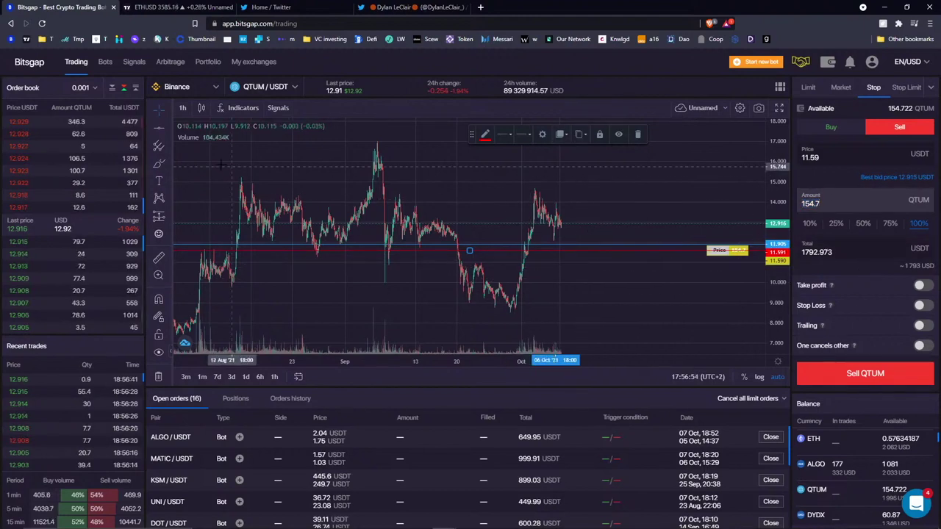
Sketch a brush arrow on the QTUM/USDT chart from the current price down to the blue line.
left_click(159, 163)
left_click_drag(578, 237, 585, 246)
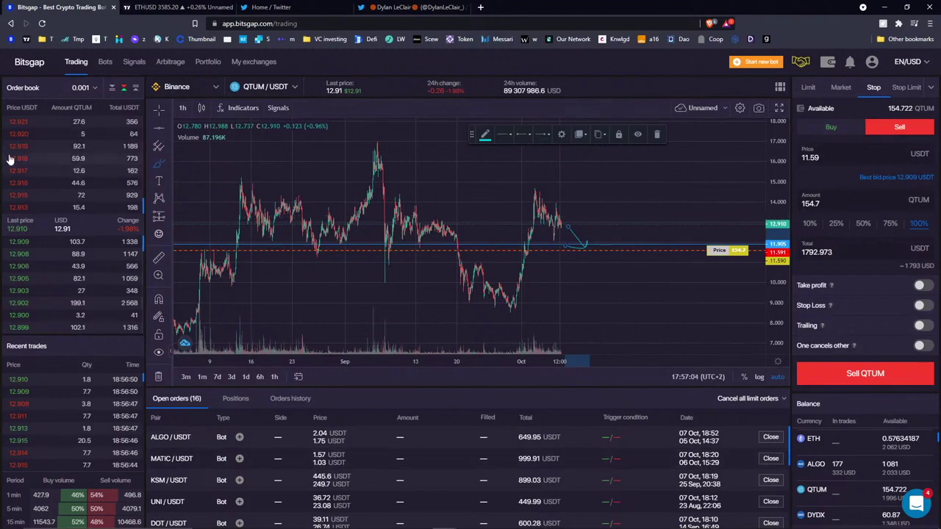
Mark the zone below the red line with a rectangle from about 11.54 to 9.09, and delete it.
left_click(167, 166)
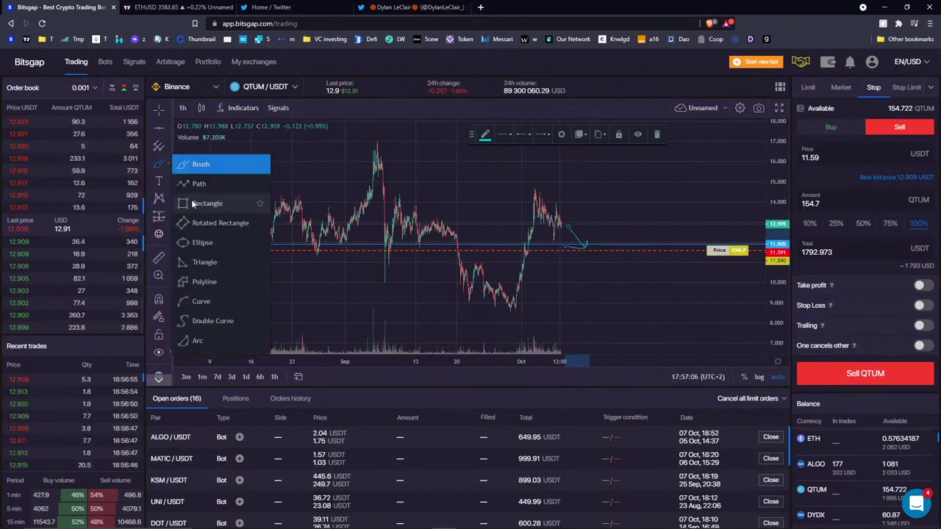
left_click(191, 199)
left_click_drag(544, 253, 692, 310)
left_click(635, 136)
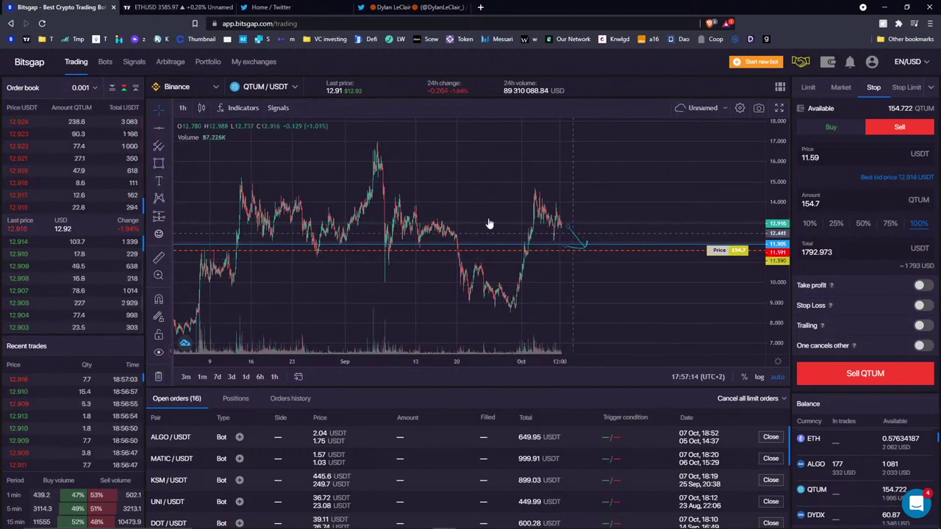
left_click(158, 163)
left_click(469, 251)
left_click_drag(559, 251, 683, 301)
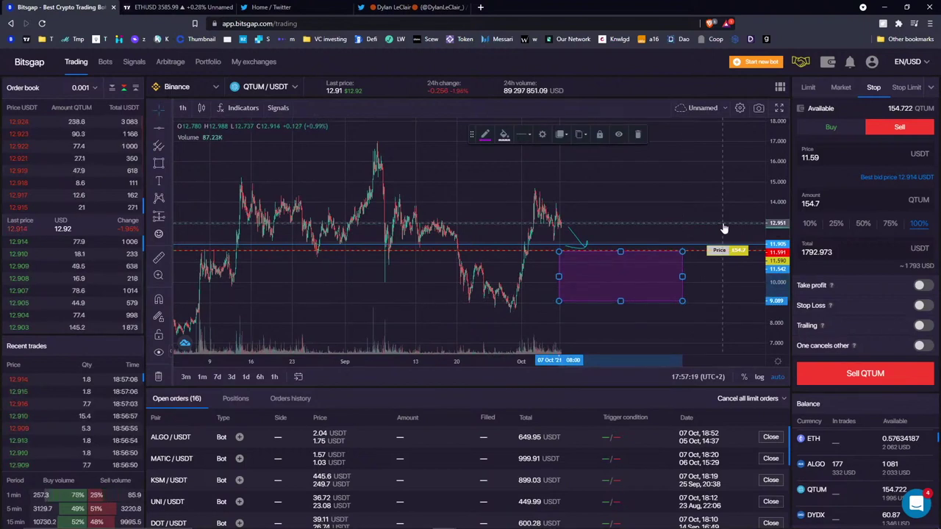
left_click(638, 134)
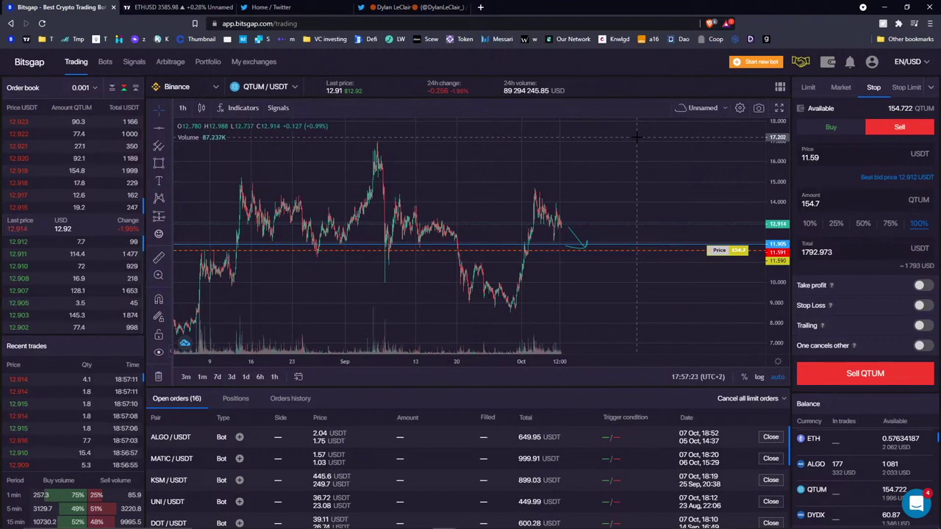
Find DYDX in the balance list and load the DYDX/USDT pair for trading.
scroll(840, 411, "down", 5)
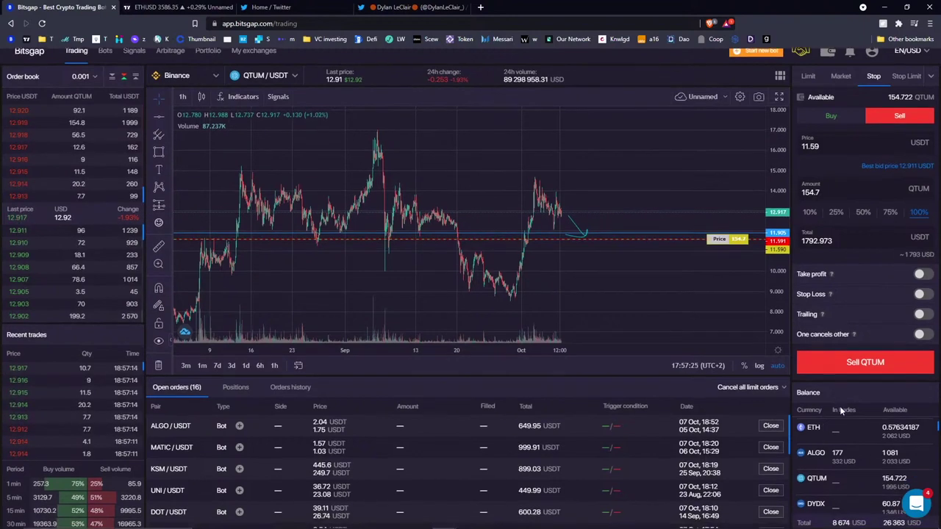
scroll(850, 449, "up", 3)
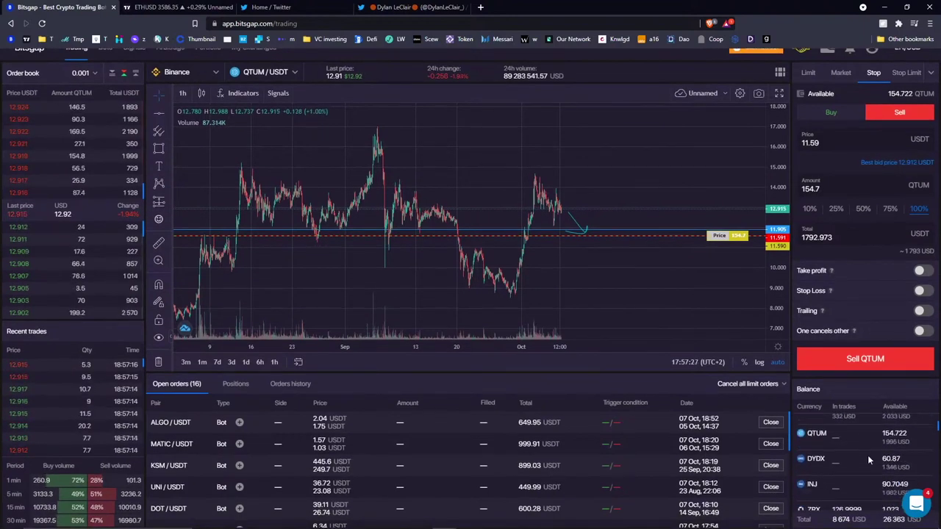
left_click(861, 461)
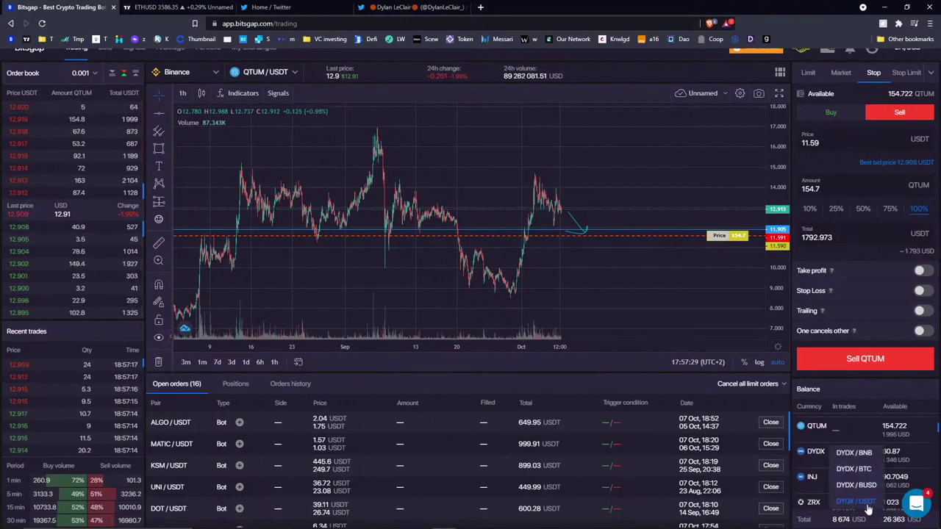
left_click(846, 479)
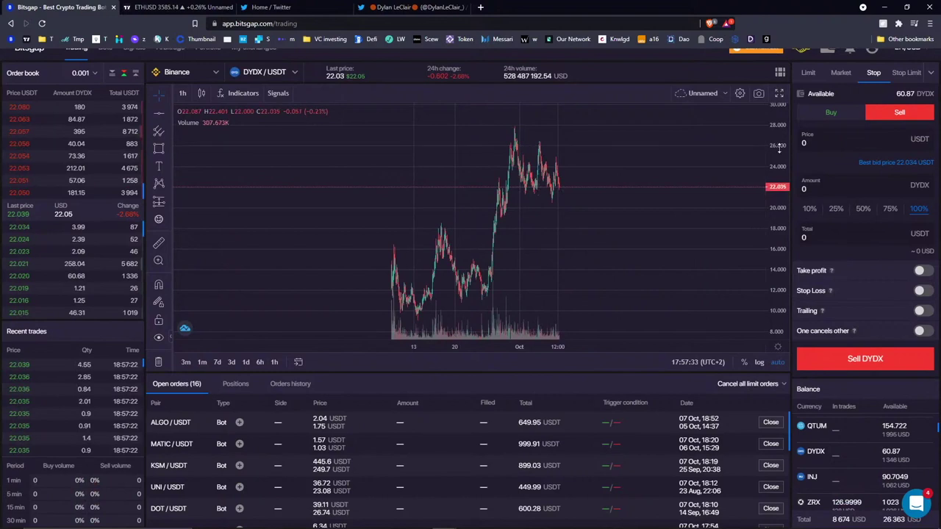
Try a green horizontal line at about 20.025 on the DYDX/USDT chart, and remove it.
left_click(426, 215)
left_click(469, 220)
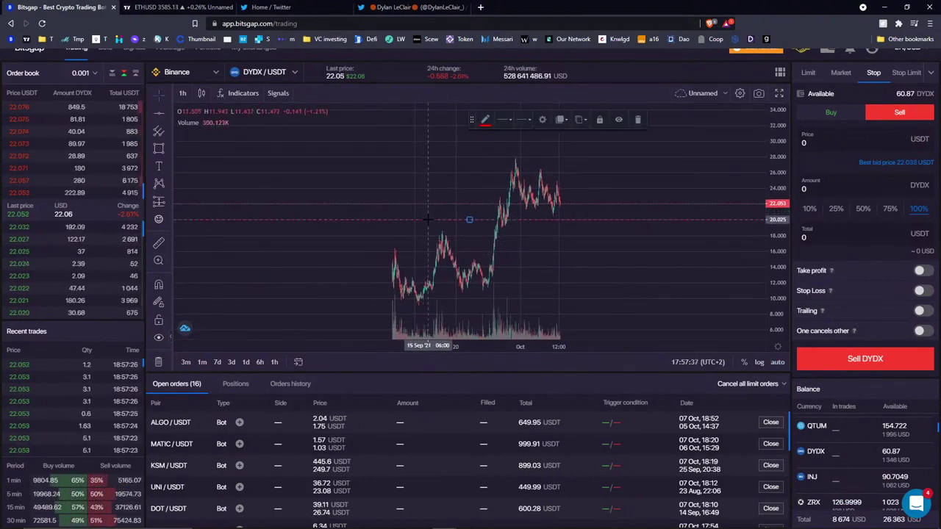
left_click(485, 120)
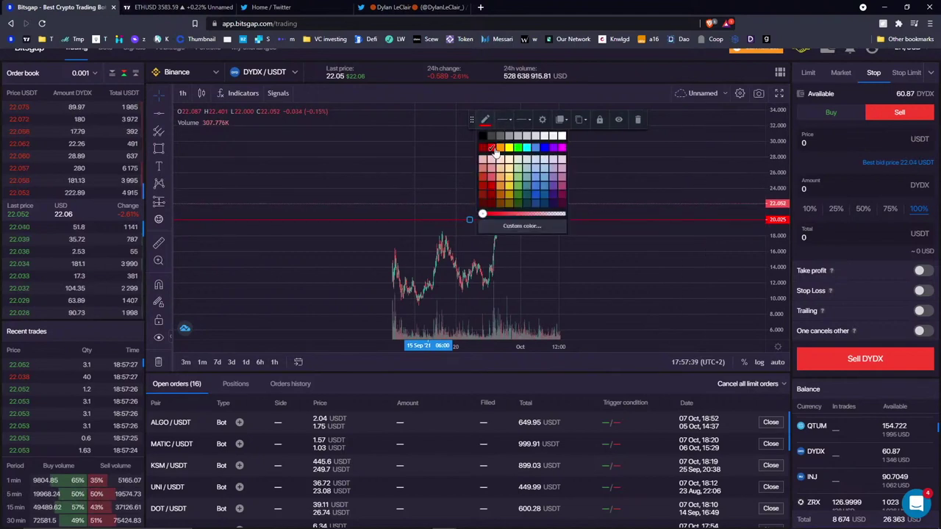
left_click(518, 149)
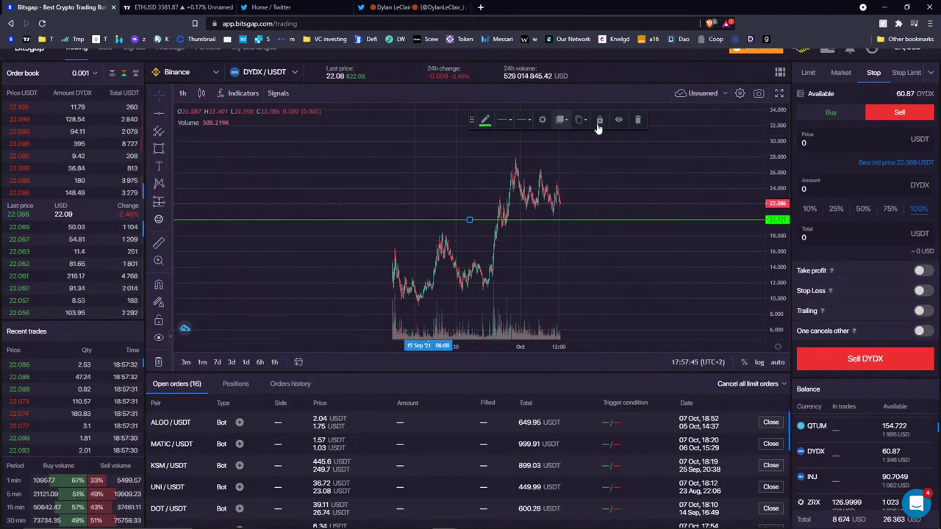
left_click_drag(562, 221, 562, 221)
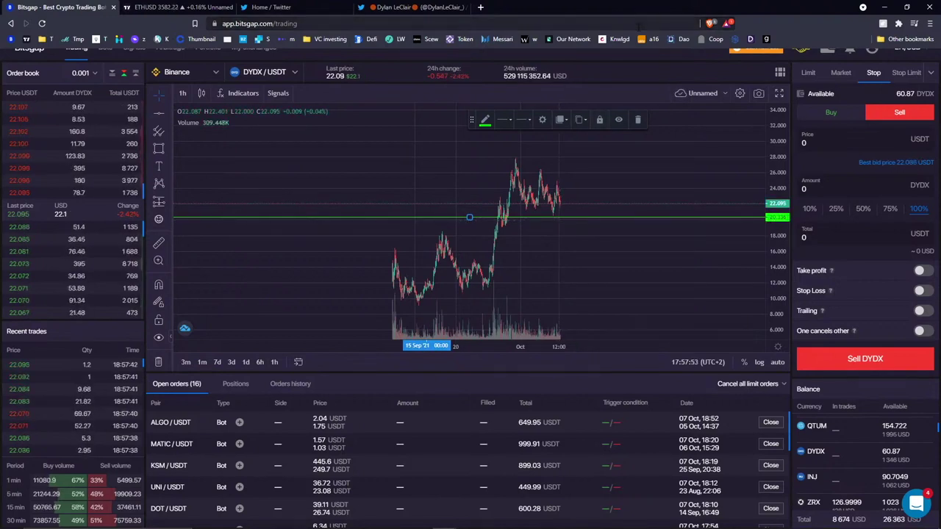
left_click(638, 119)
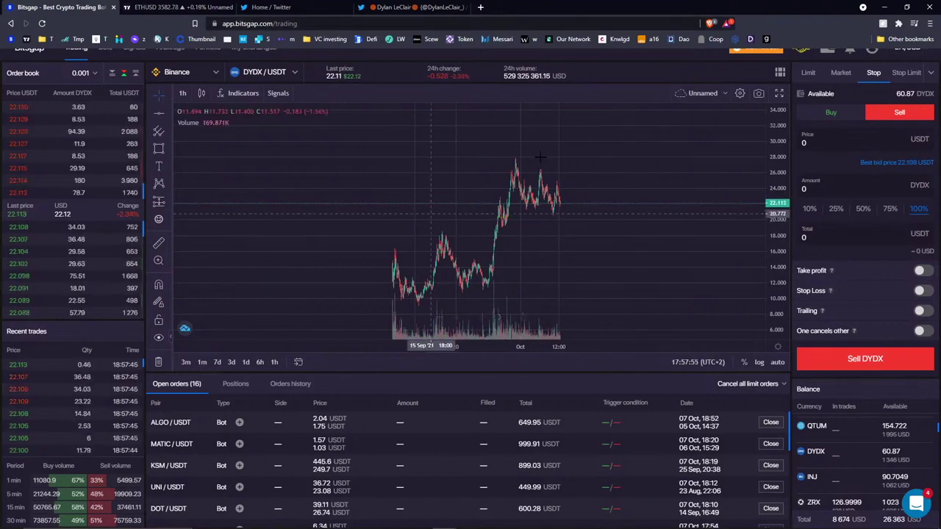
scroll(823, 444, "down", 5)
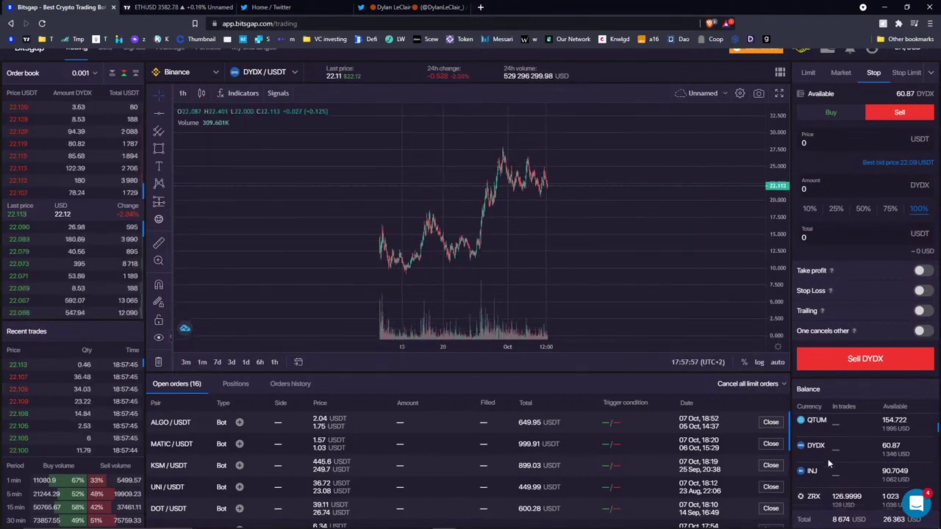
scroll(833, 441, "up", 5)
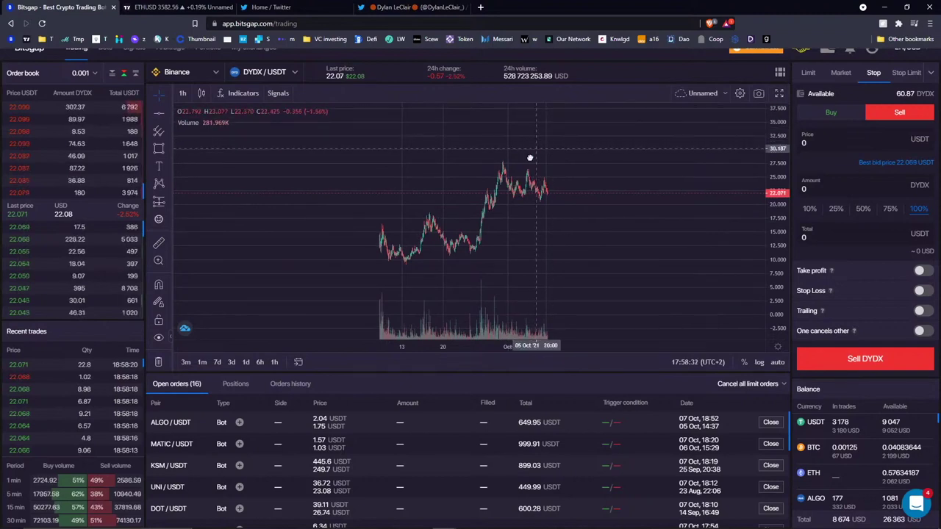
left_click_drag(529, 158, 459, 221)
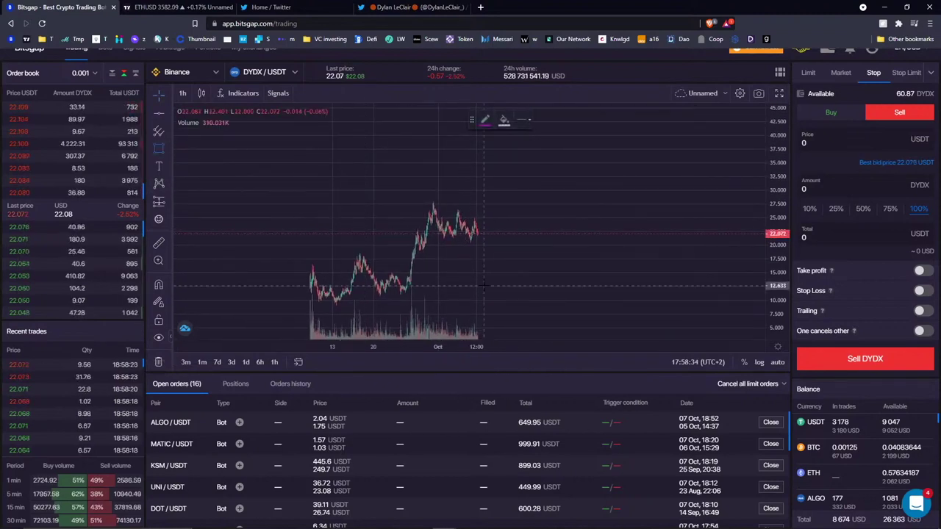
mouse_move(316, 187)
left_mouse_down()
mouse_move(464, 263)
mouse_move(398, 202)
mouse_move(347, 213)
left_mouse_up()
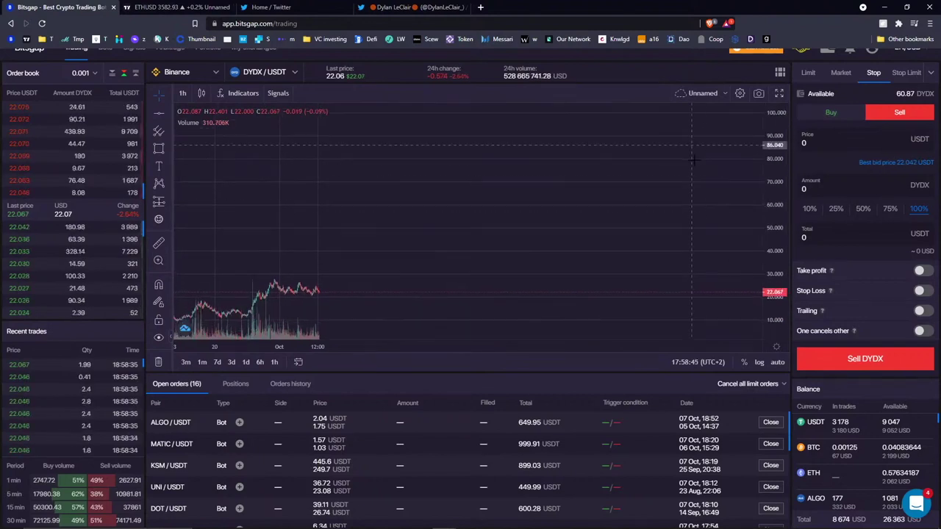
left_click(367, 121)
left_click(620, 120)
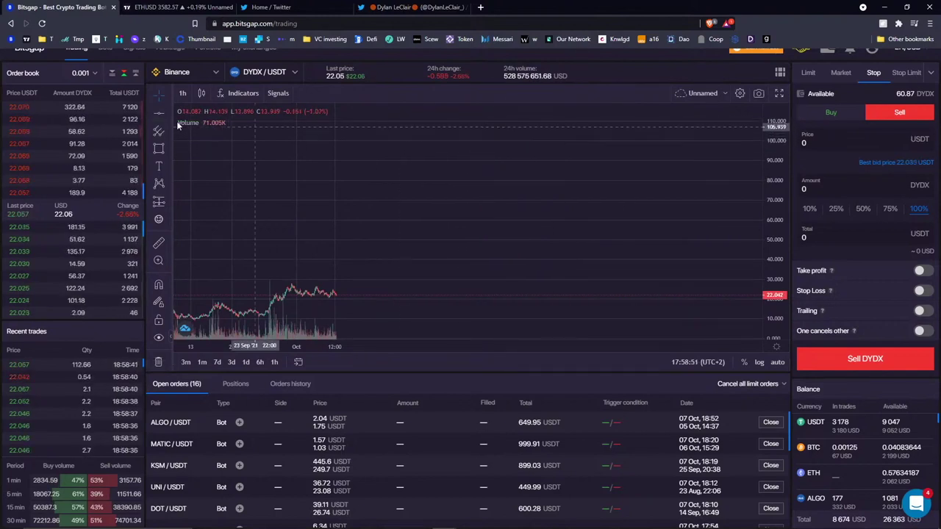
left_click(347, 142)
key("Delete")
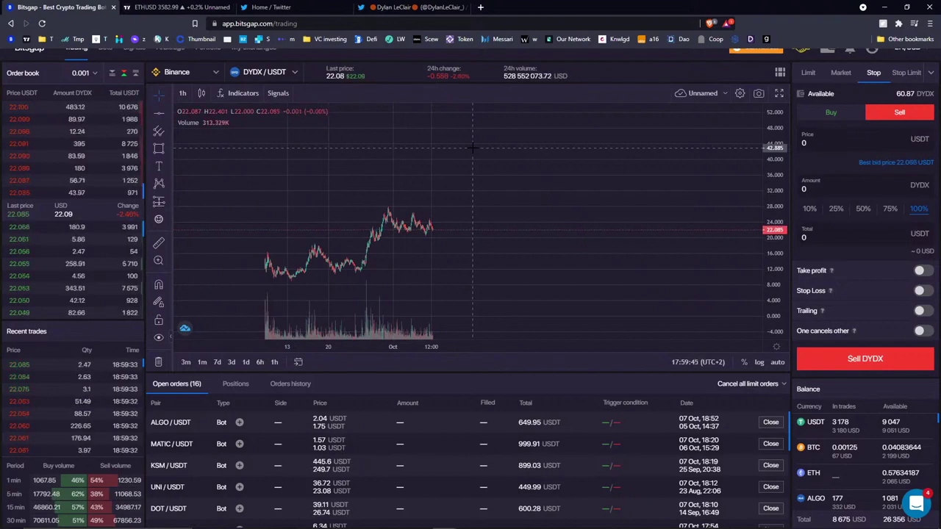
left_click_drag(775, 302, 767, 269)
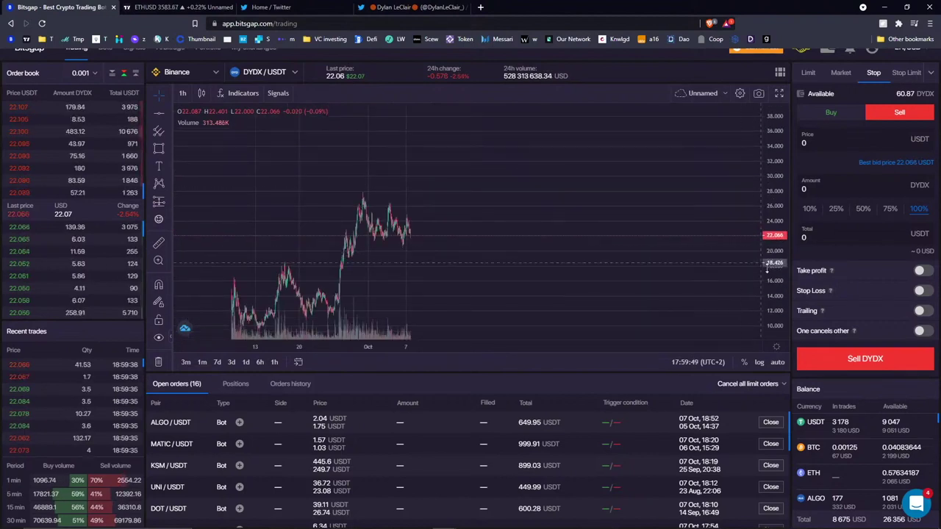
scroll(860, 464, "down", 2)
scroll(822, 258, "up", 1)
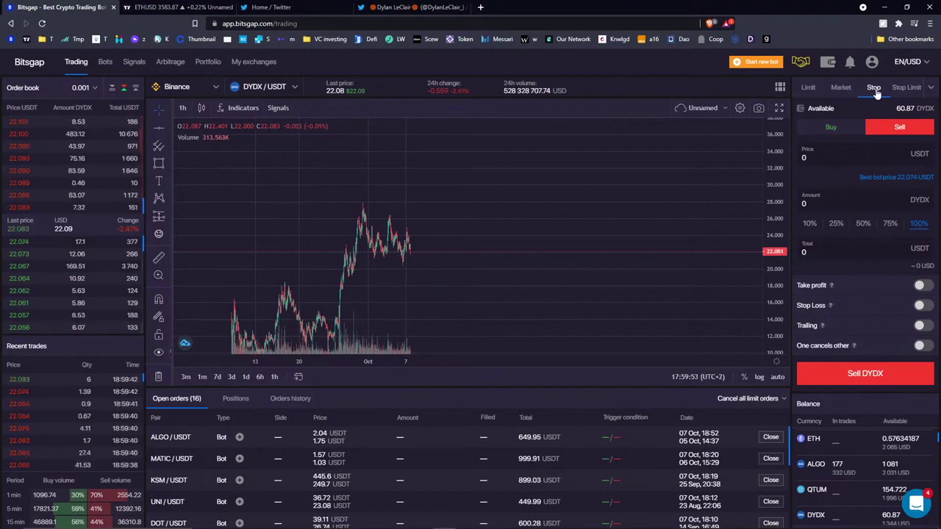
Open the Bots page and look through the list of running spot bots.
left_click(104, 62)
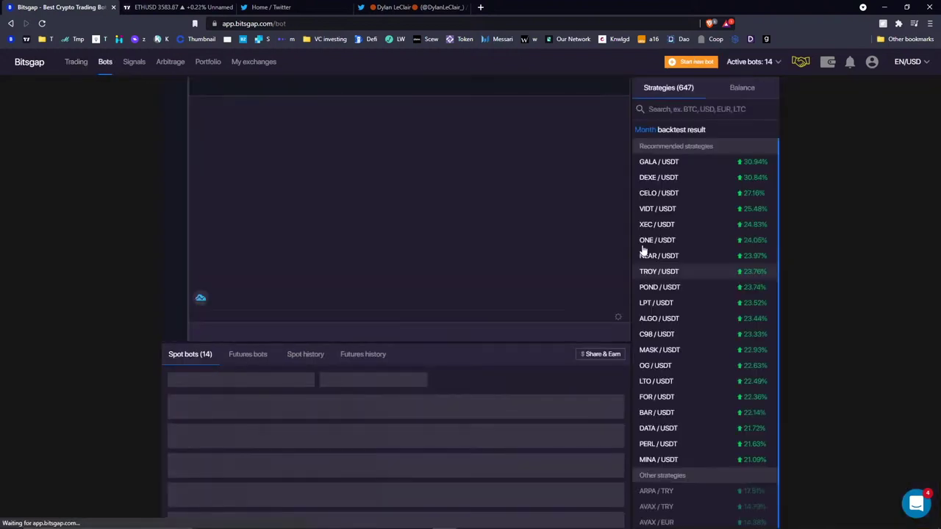
scroll(479, 194, "down", 6)
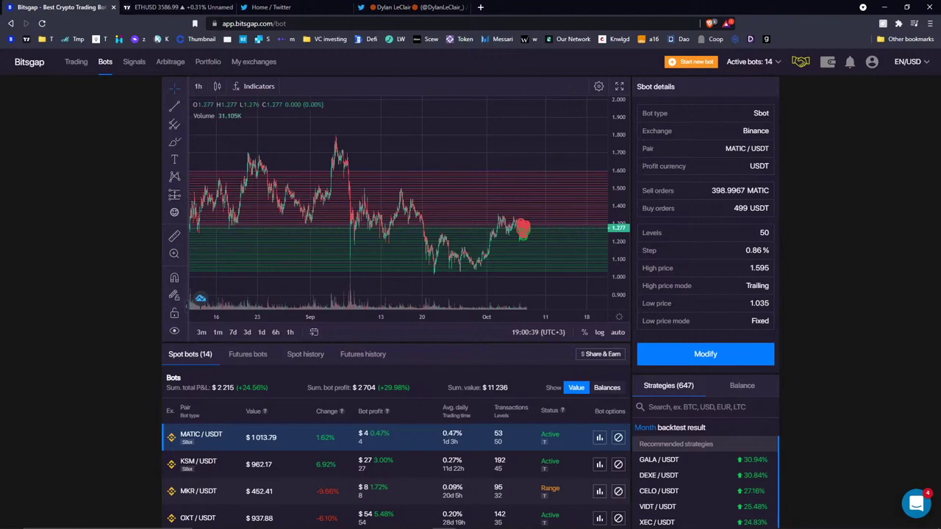
scroll(518, 375, "down", 4)
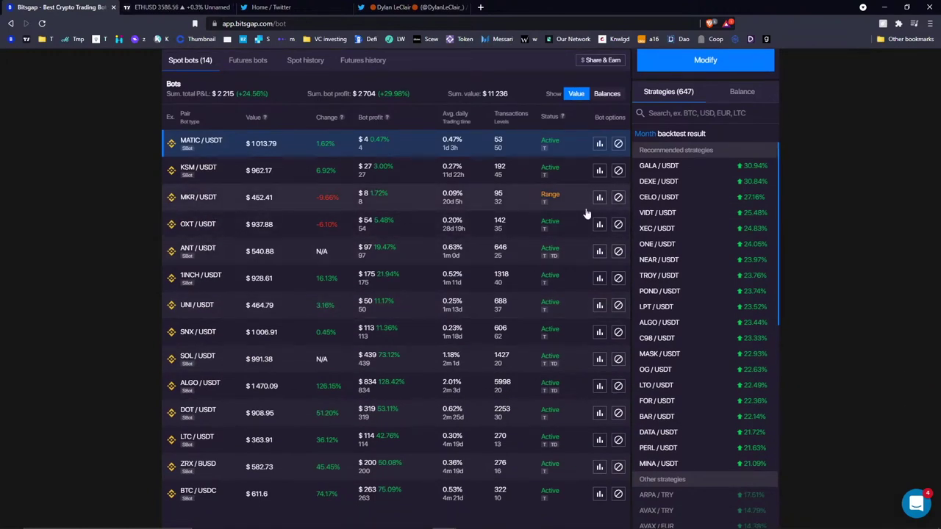
Open the stop settings of the MKR/USDT bot and choose Sell at the market price as the closing option.
left_click(609, 199)
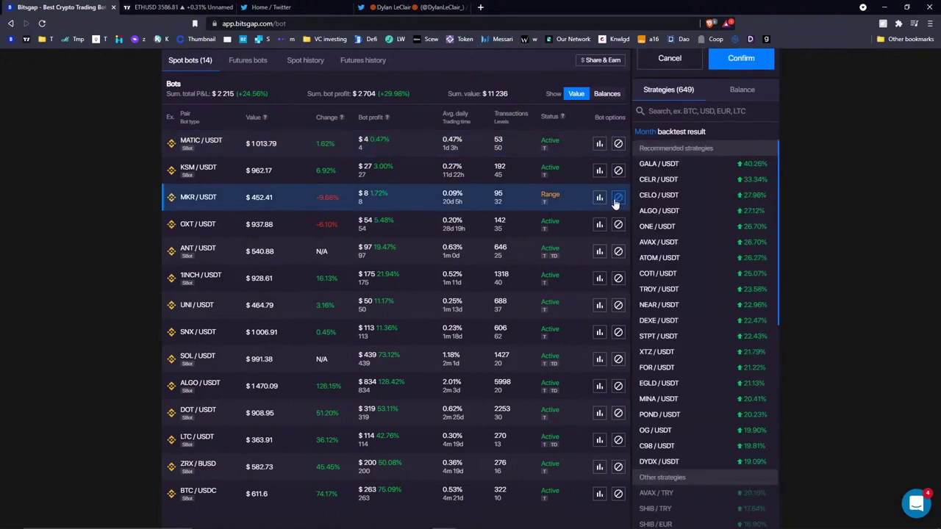
scroll(588, 220, "up", 4)
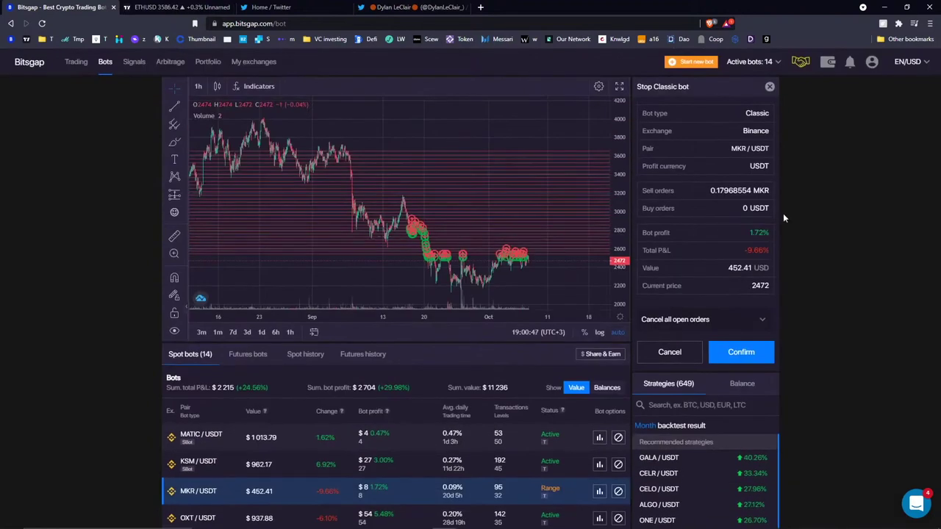
left_click(703, 322)
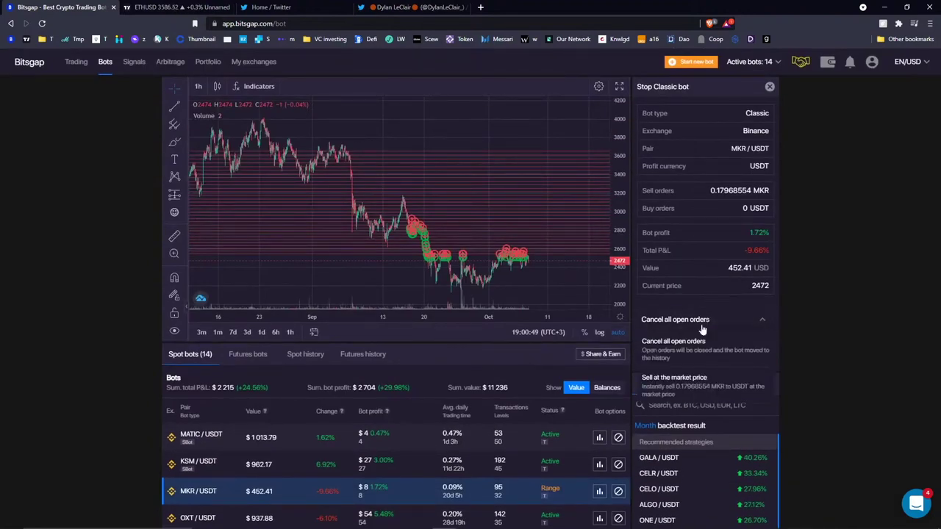
left_click(706, 386)
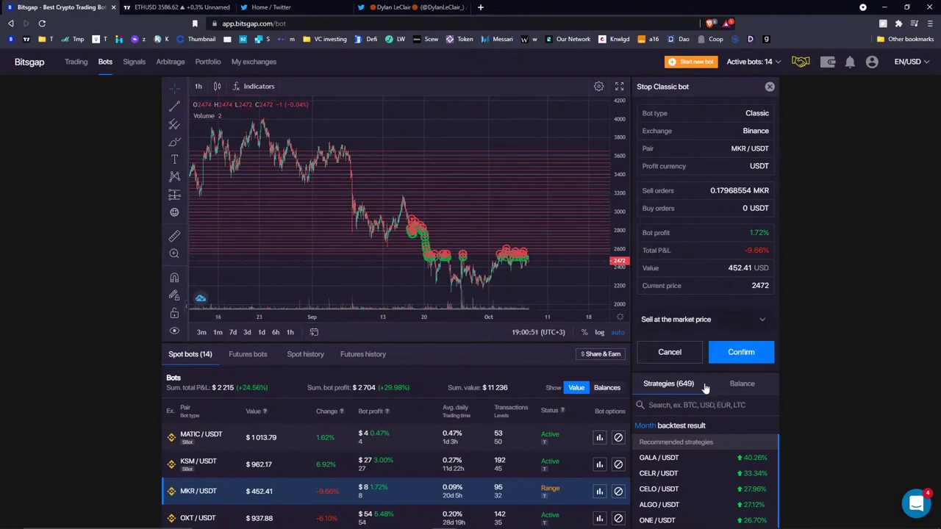
scroll(720, 283, "down", 1)
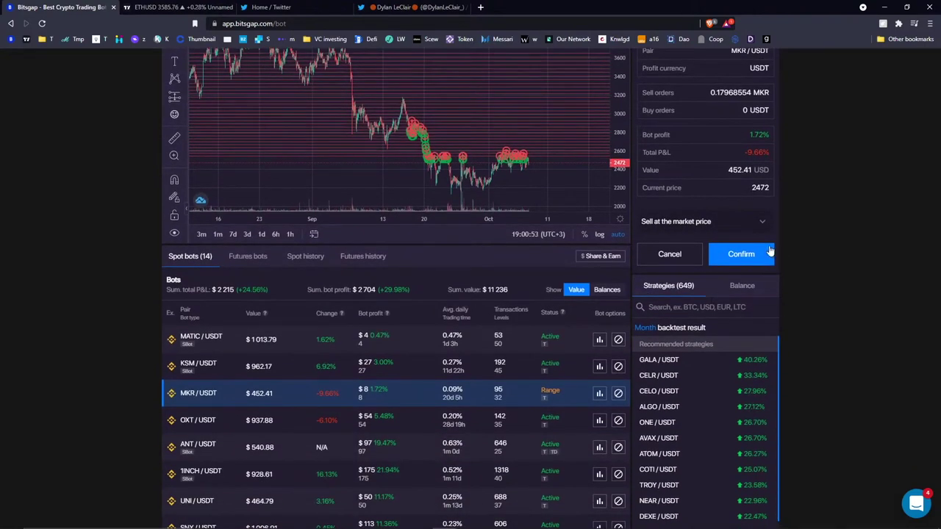
left_click(762, 224)
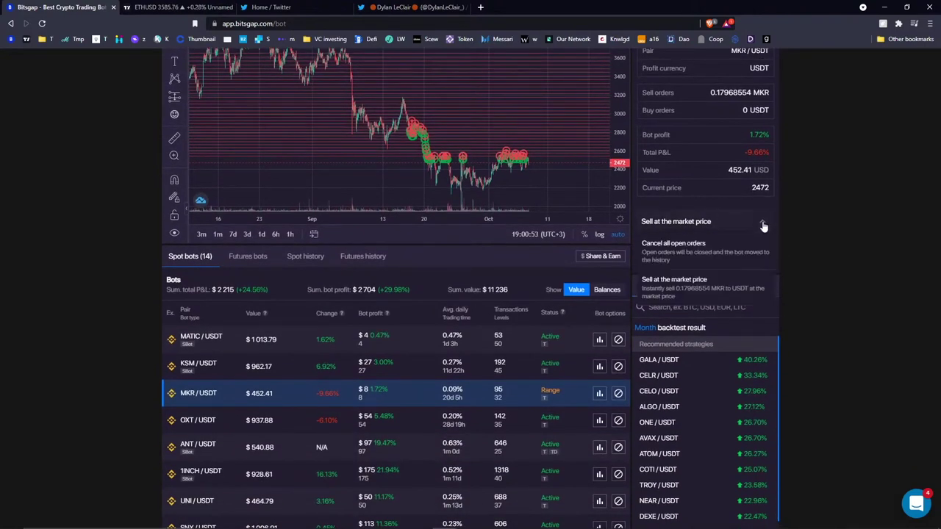
left_click(691, 299)
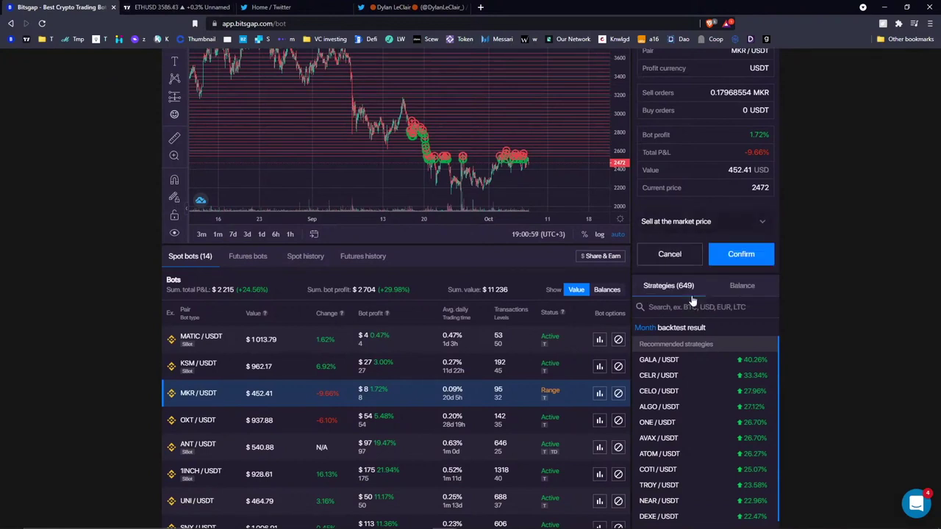
Open the performance statistics of the MKR/USDT bot.
left_click(599, 395)
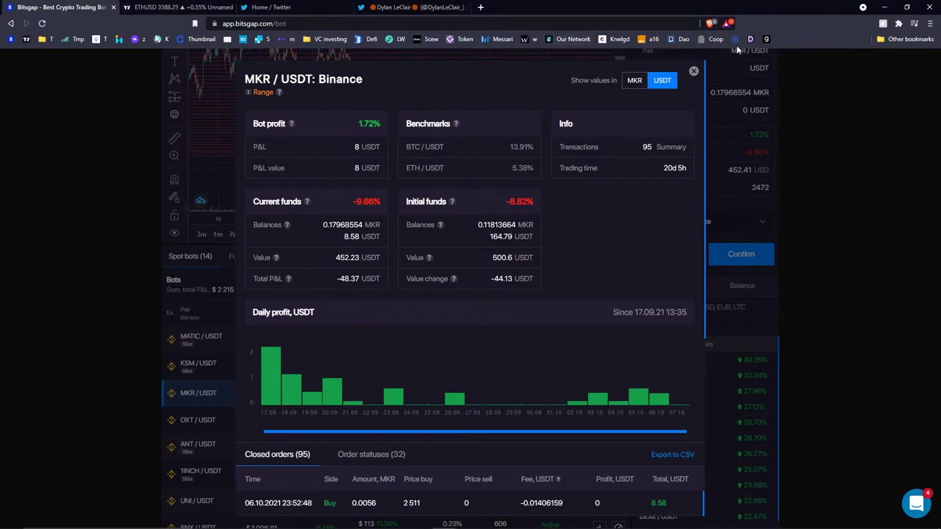
Close the MKR/USDT bot statistics and look through the available interface languages and display currencies.
left_click(693, 72)
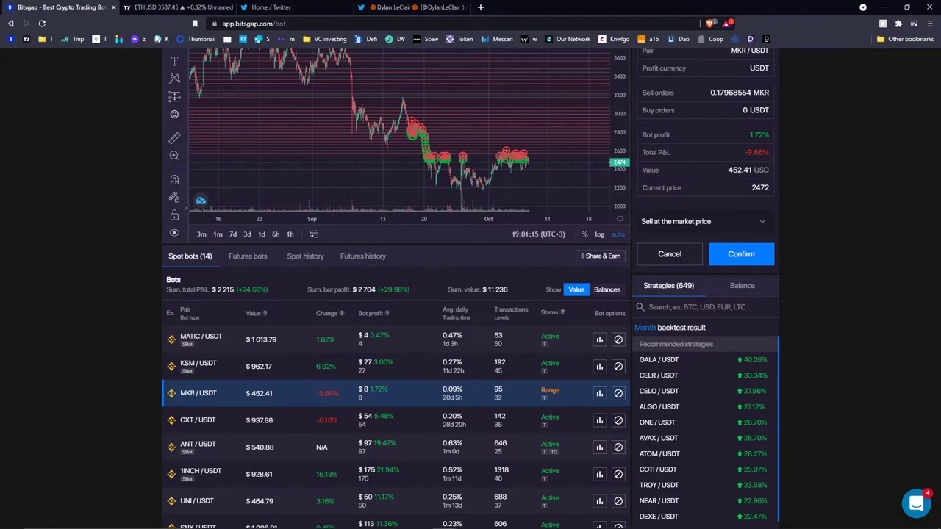
scroll(795, 73, "up", 2)
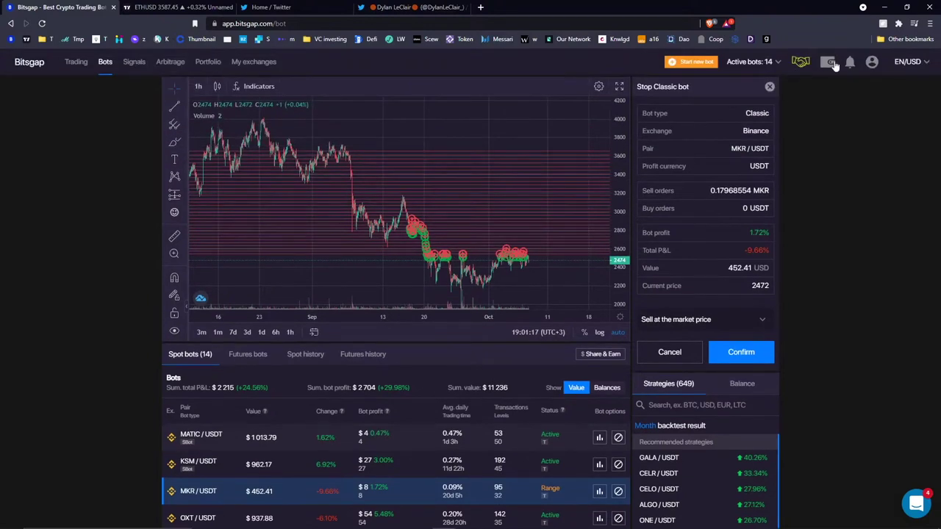
left_click(905, 63)
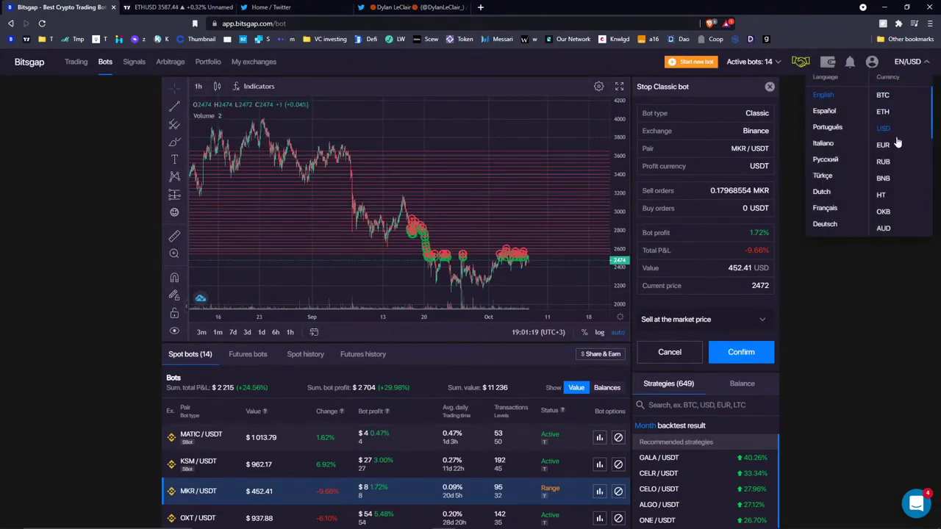
scroll(898, 174, "down", 2)
scroll(899, 174, "up", 3)
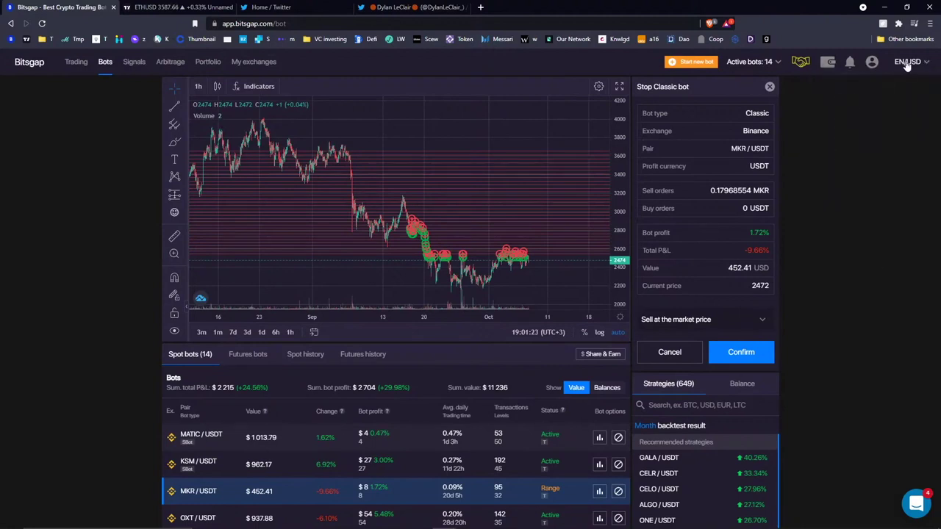
scroll(560, 339, "down", 1)
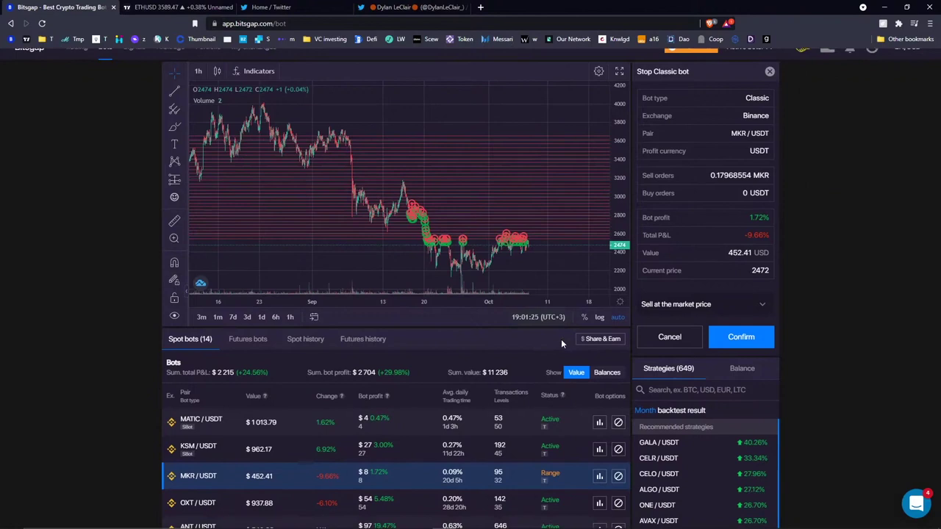
Open the MKR/USDT bot's performance statistics and examine the total value and USDT balance of its current funds.
left_click(599, 442)
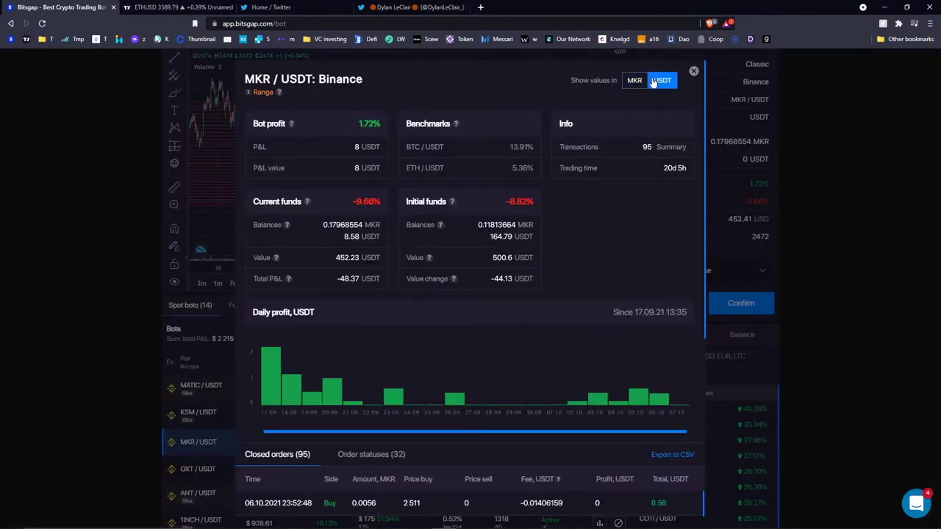
left_click_drag(336, 258, 360, 255)
left_click_drag(336, 258, 356, 257)
left_click(343, 242)
left_click_drag(361, 236, 378, 236)
left_click(380, 234)
mouse_move(380, 234)
left_mouse_down()
mouse_move(342, 238)
mouse_move(380, 235)
left_mouse_up()
left_click(342, 240)
left_click(343, 244)
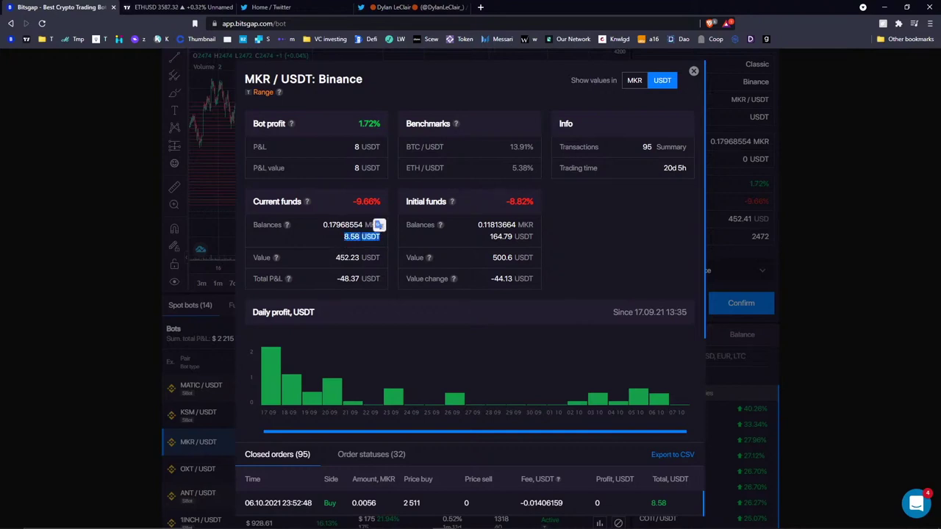
left_click(316, 250)
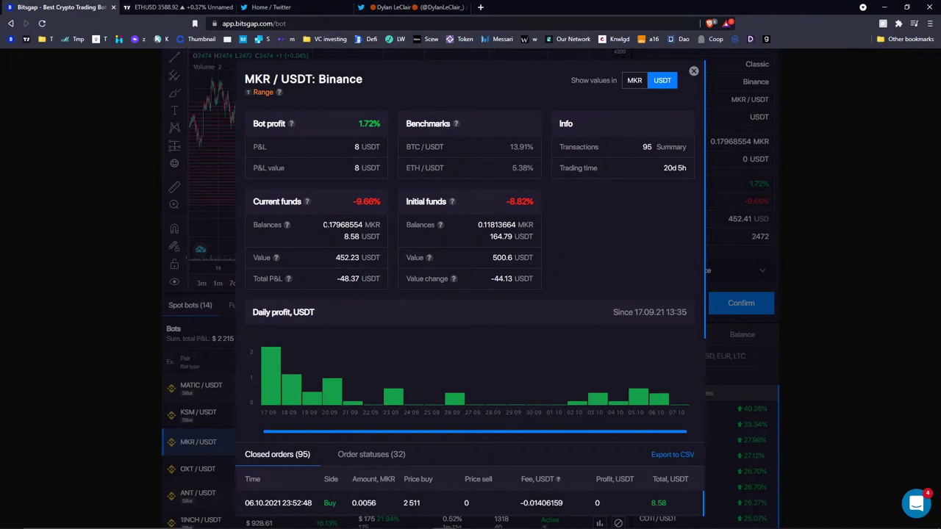
Compare the MKR and USDT balances with the total value of the bot's current funds, and close the statistics.
left_click_drag(322, 225, 381, 225)
left_click(399, 153)
left_click_drag(321, 226, 362, 226)
double_click(346, 238)
double_click(347, 258)
double_click(347, 258)
left_click(693, 73)
Review the MKR/USDT bot's closing options and keep Sell at the market price selected.
left_click(707, 270)
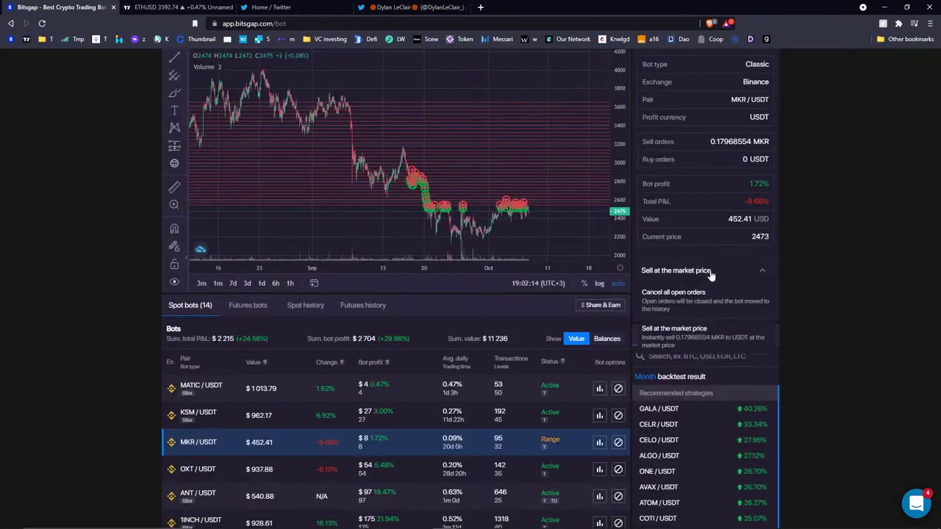
left_click(706, 338)
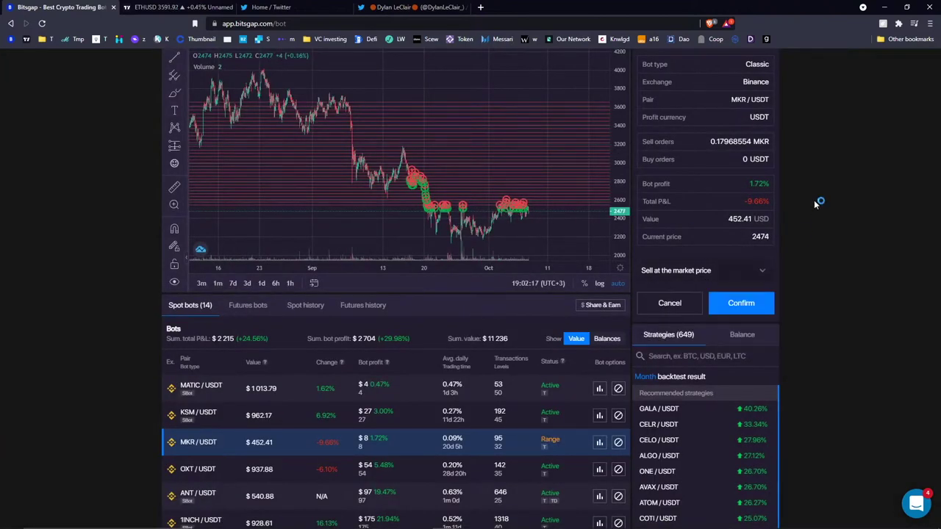
left_click(718, 271)
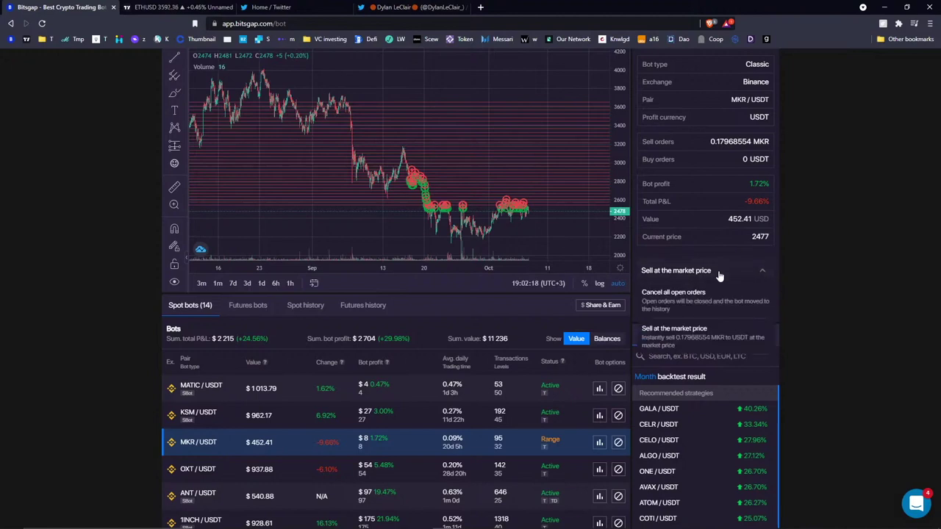
left_click(841, 234)
Open the UNI/USDT bot's statistics, examine the USDT balance and total value of its current funds, and close them.
scroll(311, 385, "down", 3)
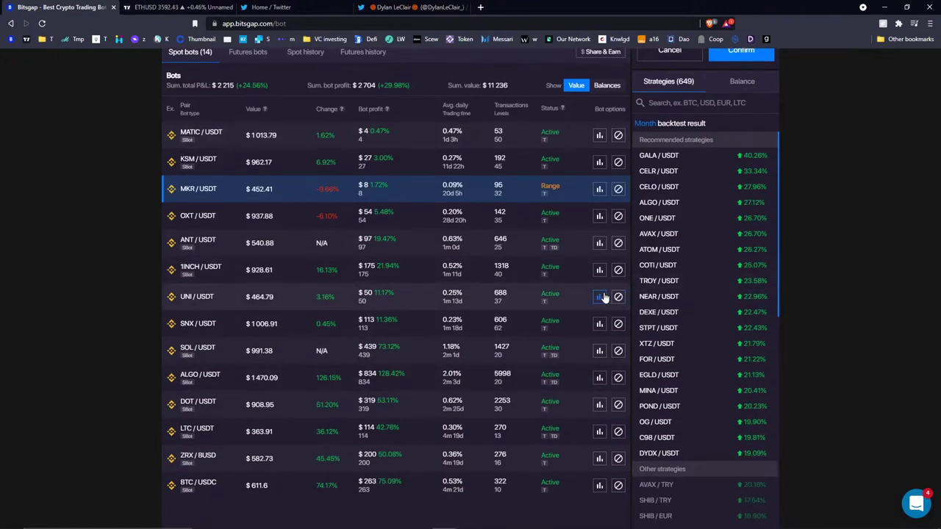
left_click(600, 297)
left_click_drag(337, 235, 360, 222)
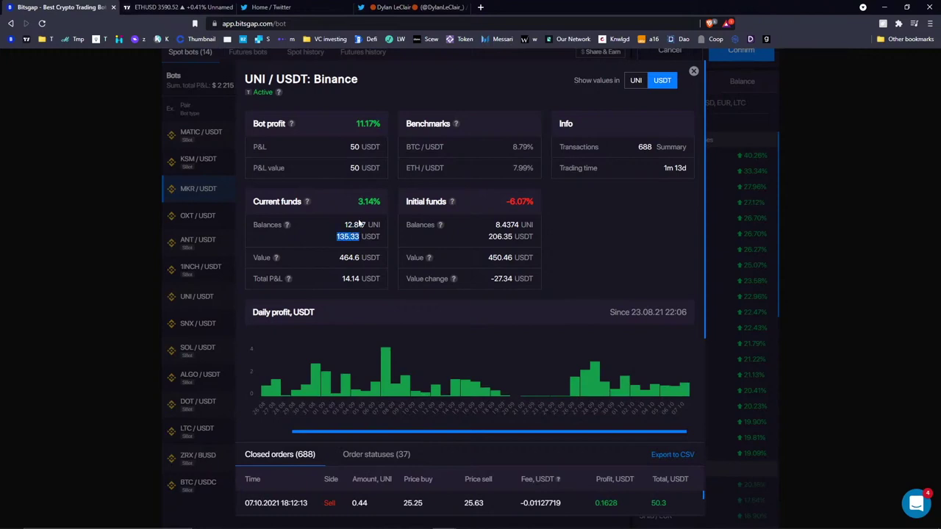
left_click_drag(339, 257, 360, 257)
left_click(693, 71)
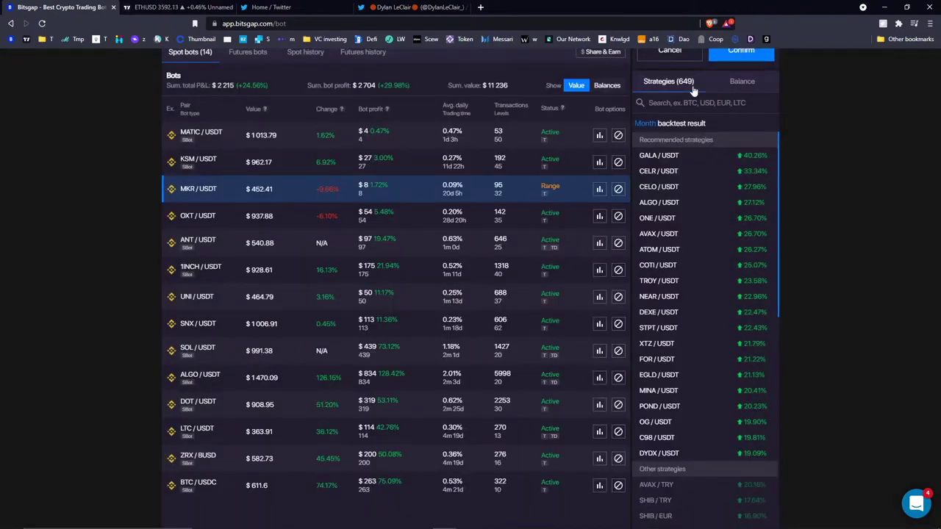
scroll(613, 301, "up", 3)
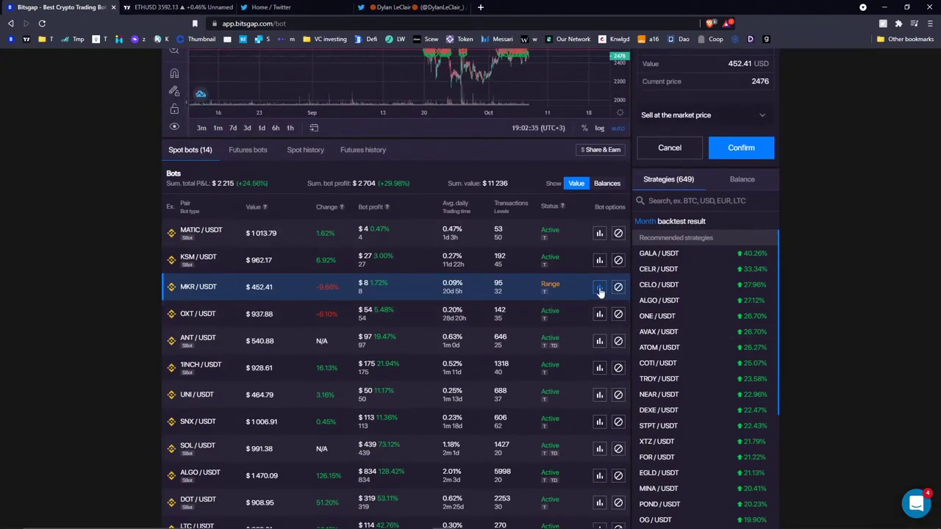
Review the closing options in the UNI/USDT bot's stop settings and the current funds value in its statistics.
left_click(704, 116)
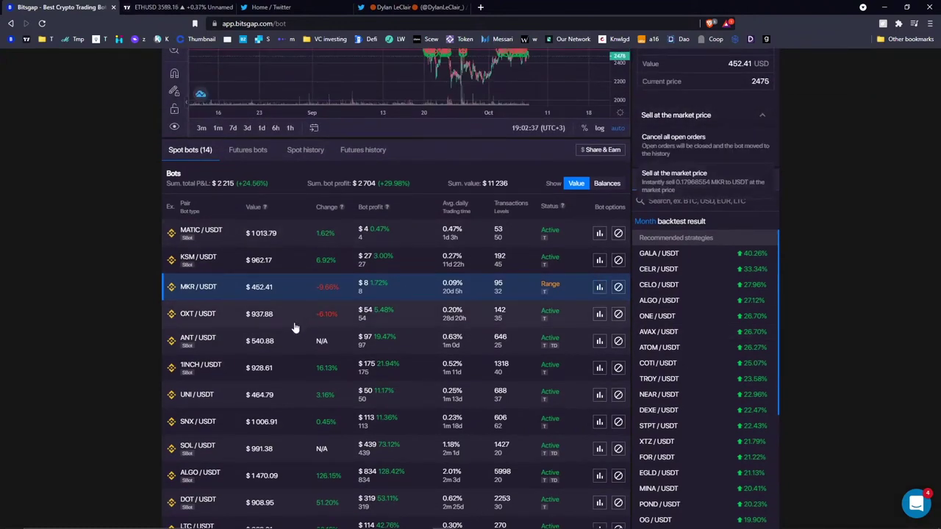
left_click(283, 397)
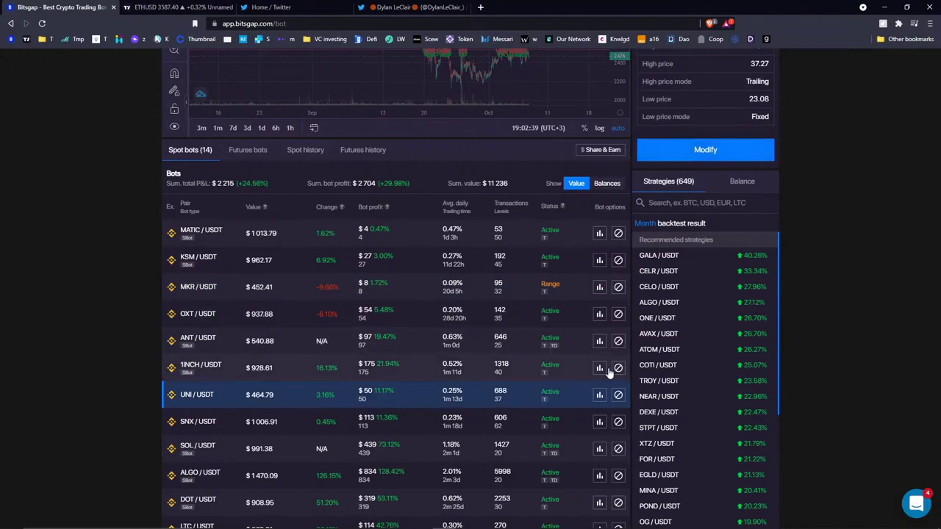
left_click(731, 151)
left_click(726, 115)
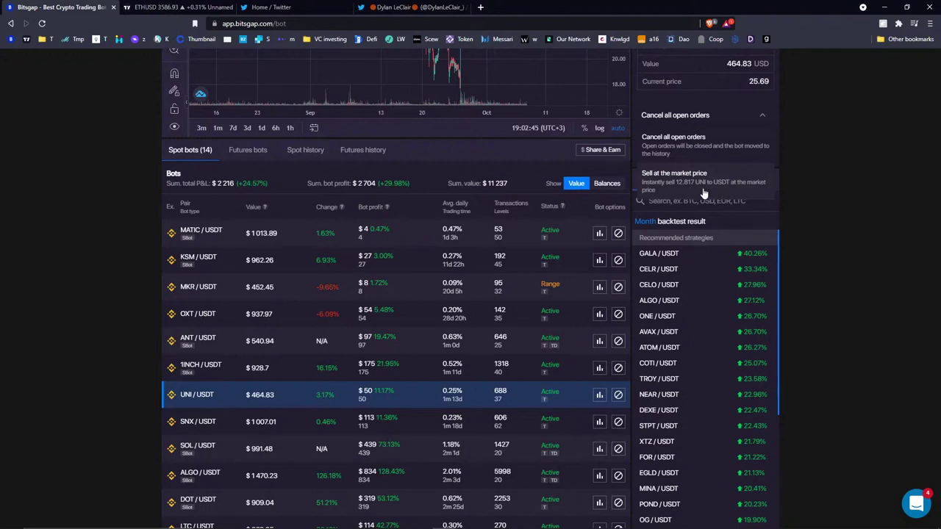
left_click(601, 396)
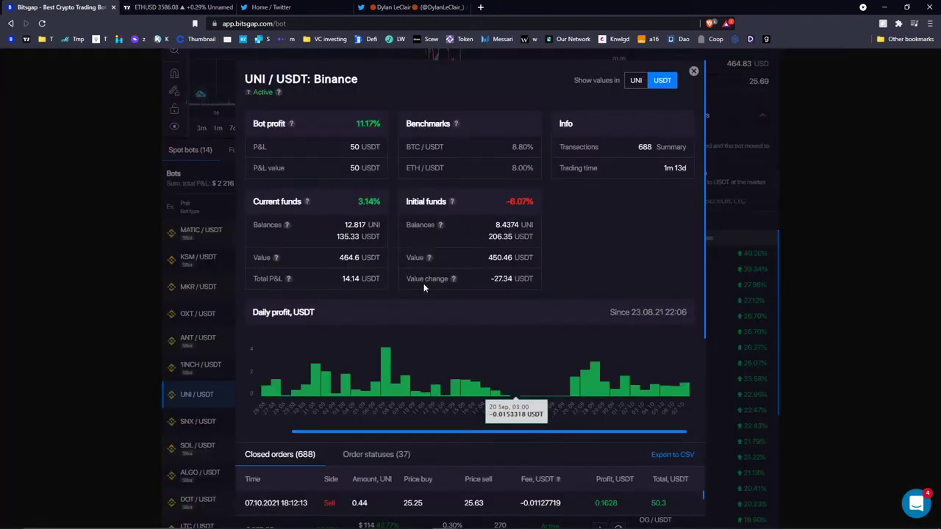
double_click(349, 258)
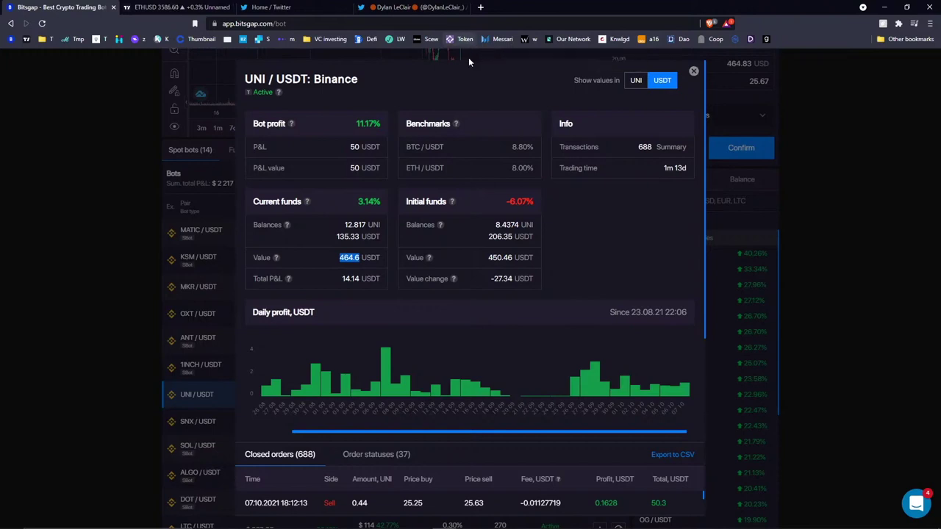
Search the web for "binance fees" in a new tab and open Binance's trading fee schedule.
left_click(480, 6)
type("binance f")
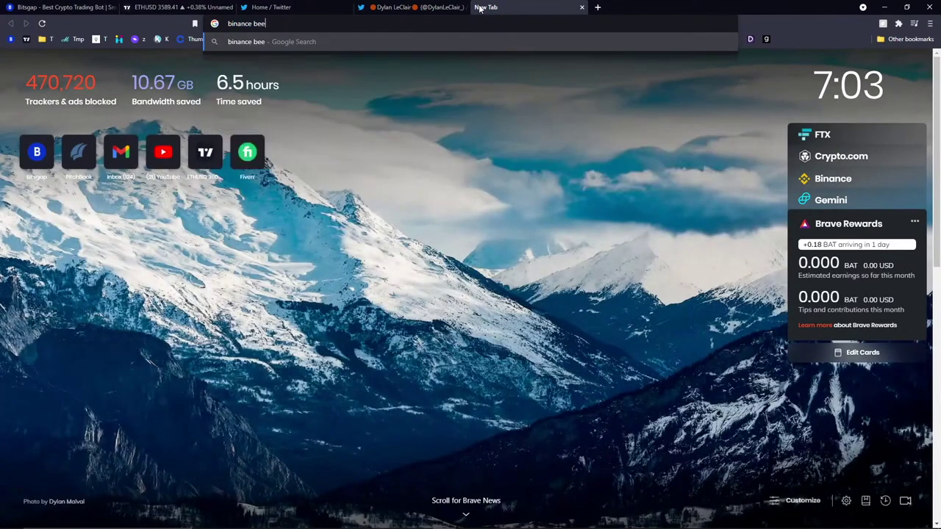
type("ees")
key("Return")
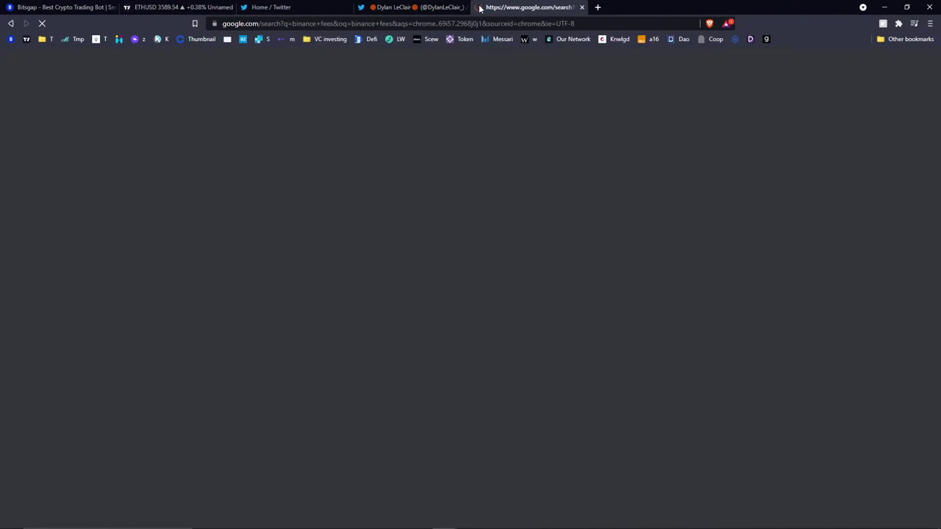
left_click(139, 157)
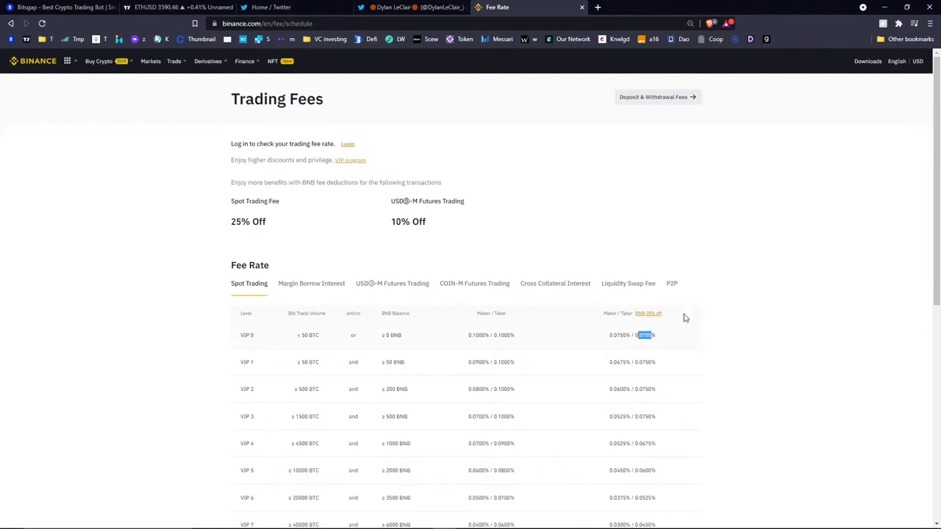
Examine the VIP 0 maker/taker spot trading fee with the BNB 25% discount.
mouse_move(658, 338)
left_mouse_down()
mouse_move(630, 337)
mouse_move(670, 336)
left_mouse_up()
left_click(665, 334)
left_click(674, 326)
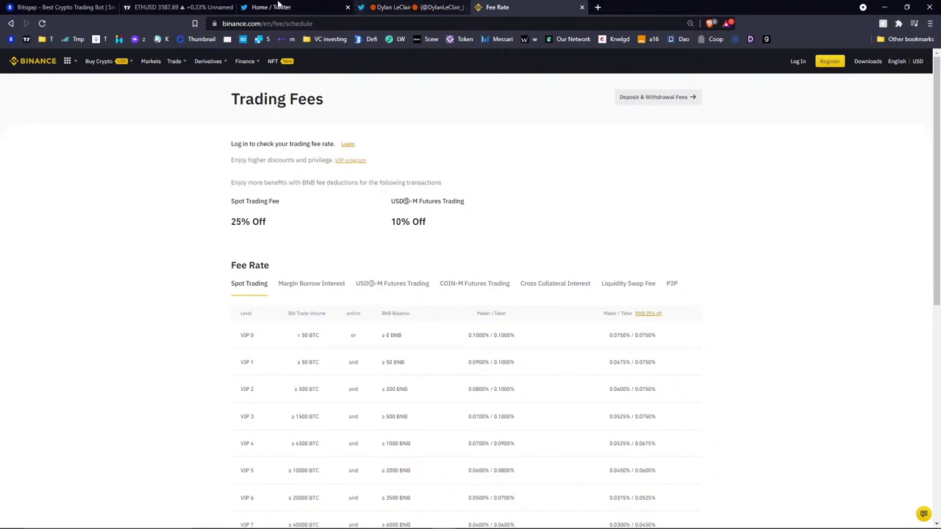
Switch back to Bitsgap and examine the UNI/USDT bot's current funds, daily profit and closed orders in its statistics.
left_click(62, 7)
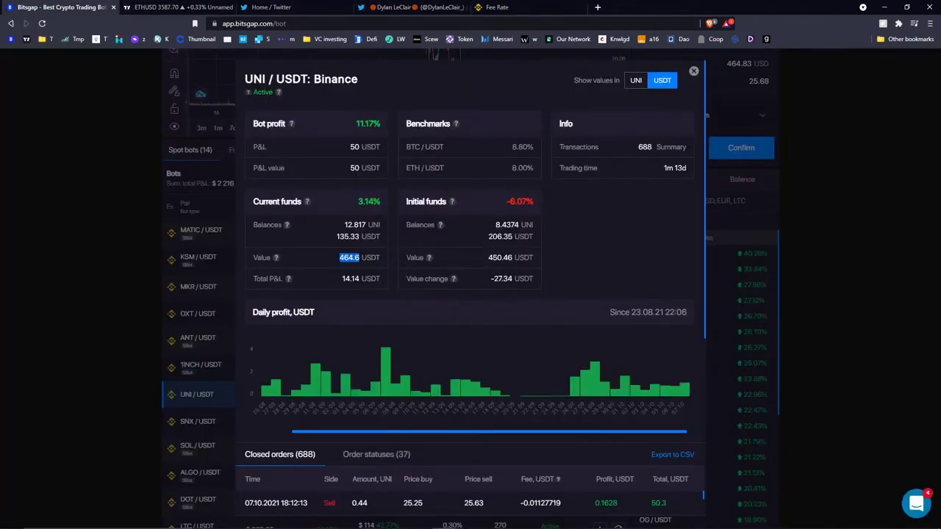
key("Escape")
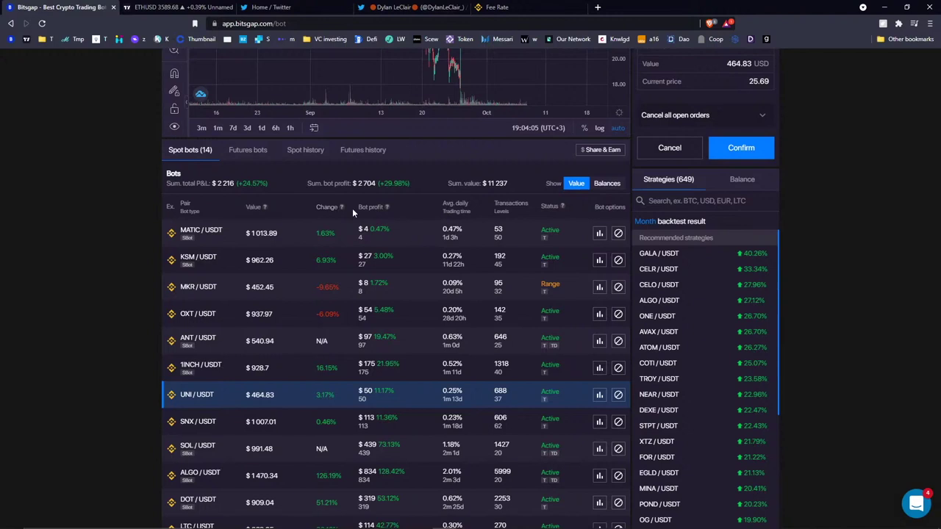
left_click(600, 397)
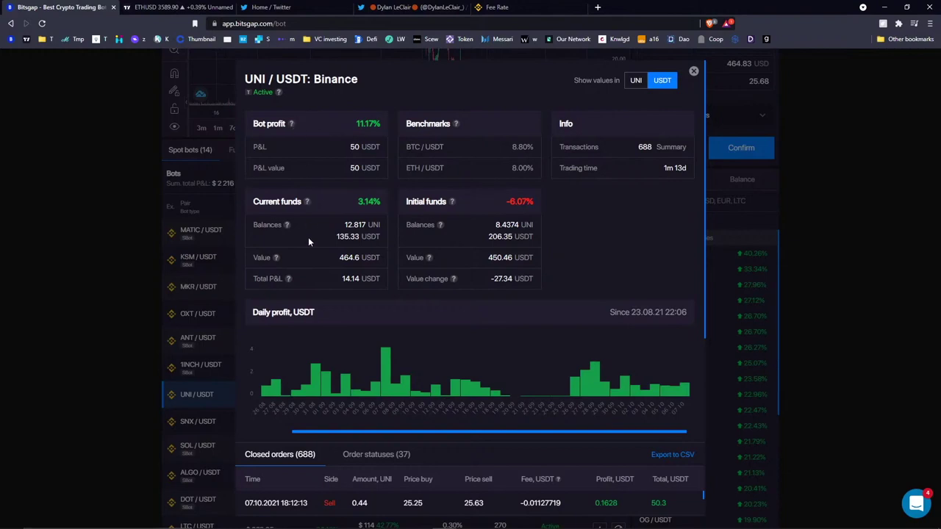
mouse_move(277, 258)
left_click(362, 217)
scroll(640, 212, "down", 2)
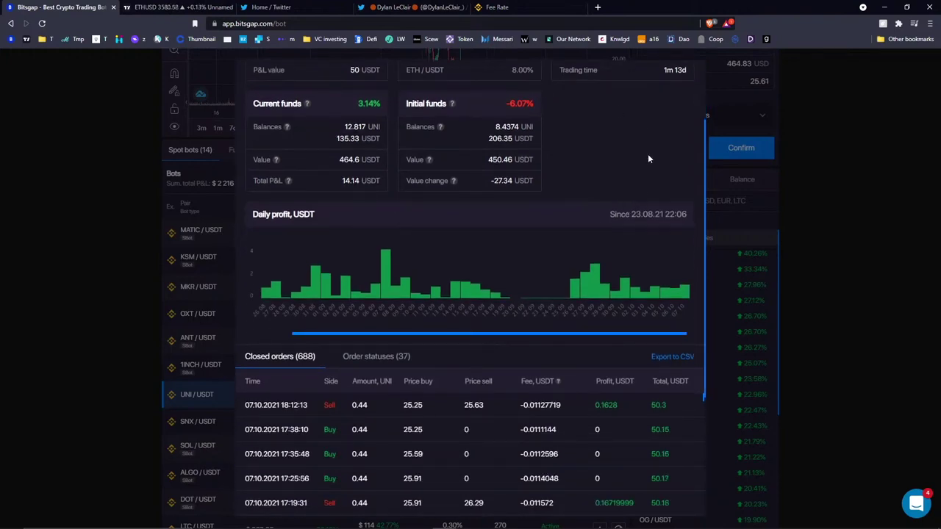
scroll(648, 154, "up", 2)
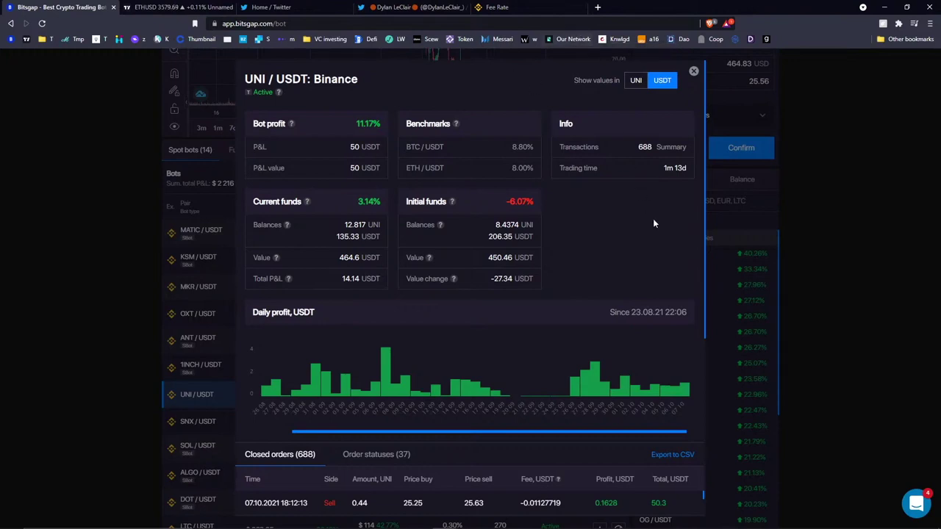
left_click(694, 72)
Examine the summed bot profit of the spot bots and look through the list of running bots.
scroll(396, 174, "up", 1)
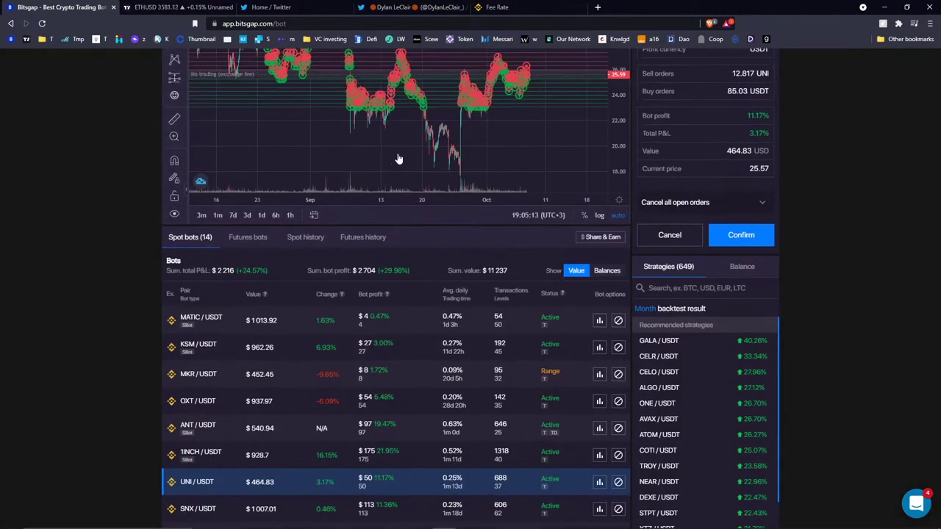
left_click_drag(308, 282, 351, 281)
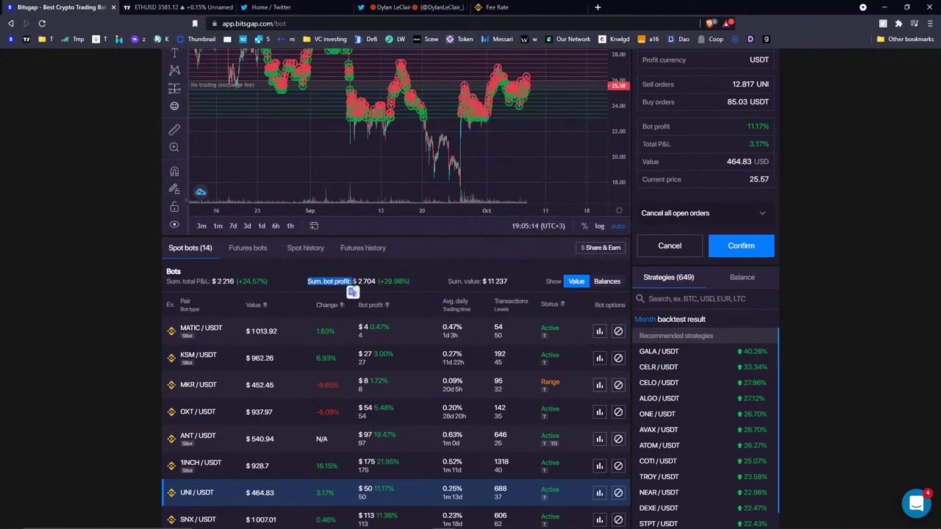
left_click(420, 279)
left_click_drag(416, 280, 382, 281)
left_click(419, 277)
left_click(424, 282)
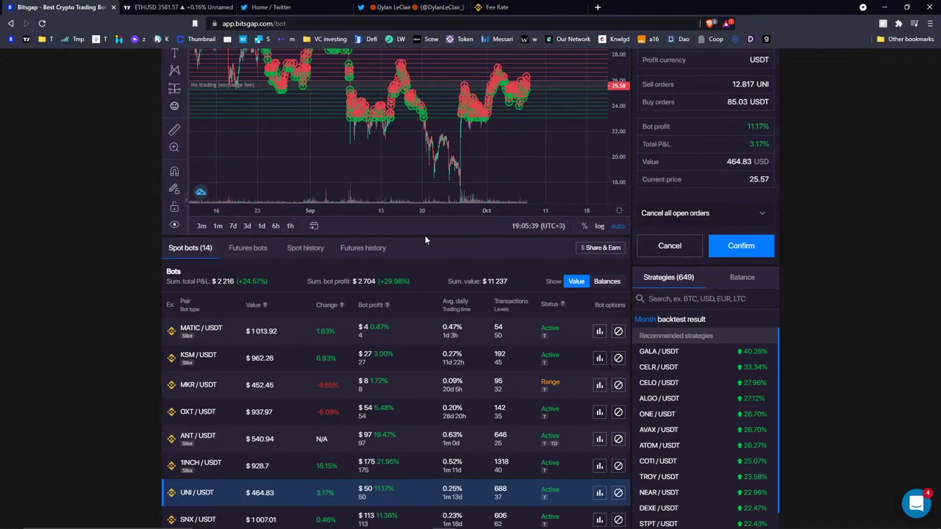
scroll(430, 250, "down", 1)
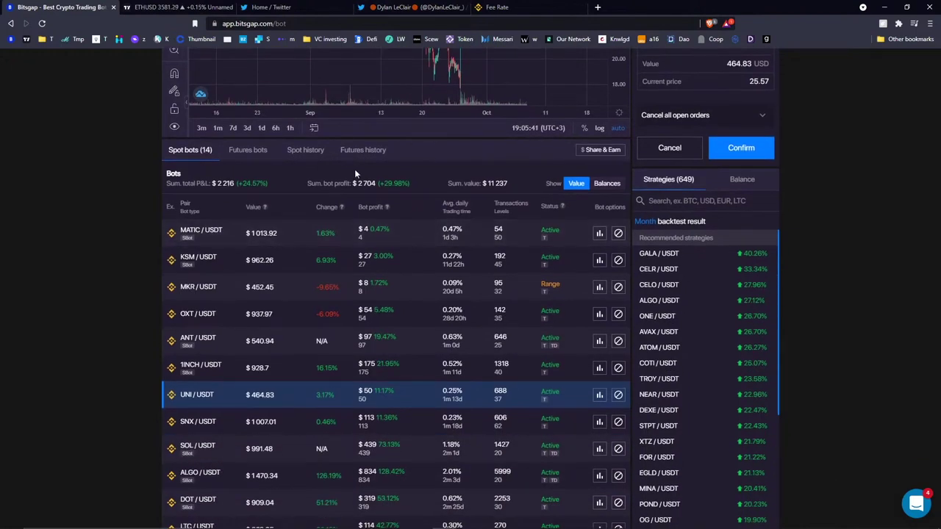
scroll(390, 247, "up", 1)
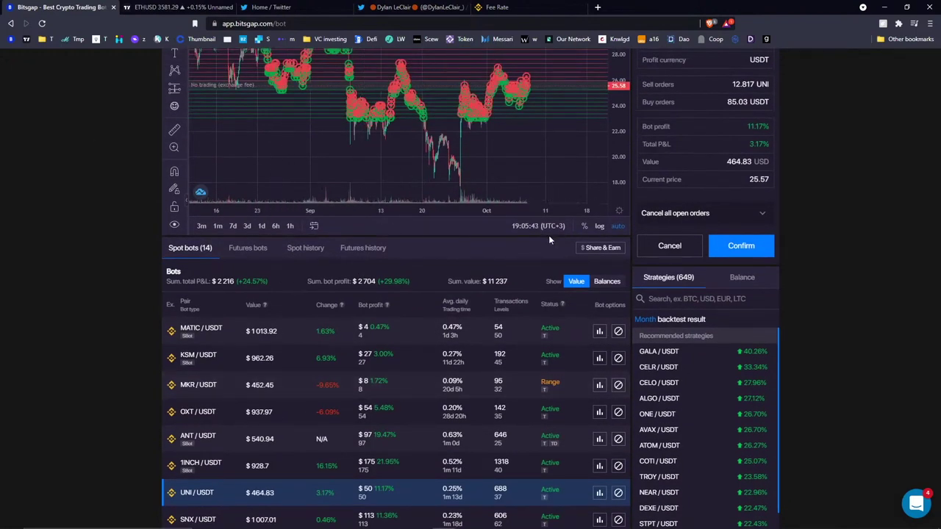
scroll(516, 278, "down", 3)
scroll(514, 292, "up", 1)
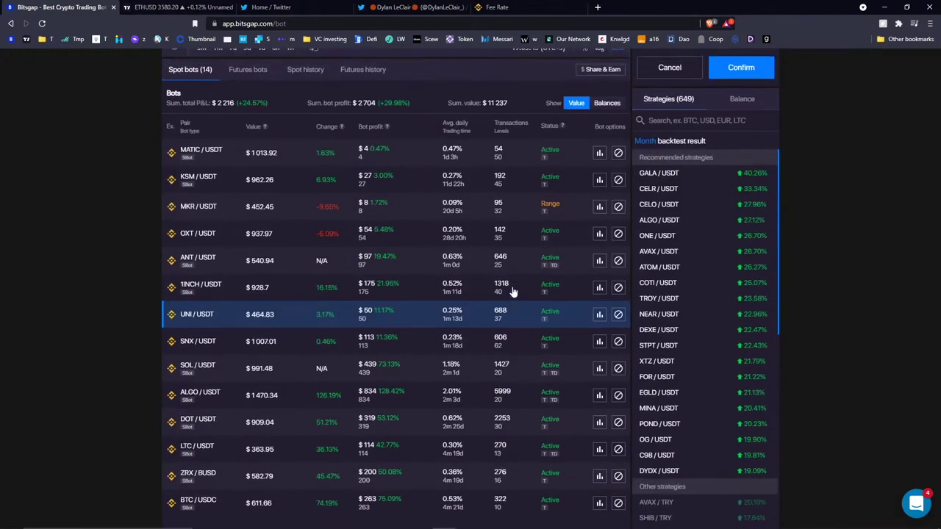
Open the UNI/USDT bot's statistics, examine its transactions, daily profit and closed orders, and close them.
scroll(459, 147, "up", 1)
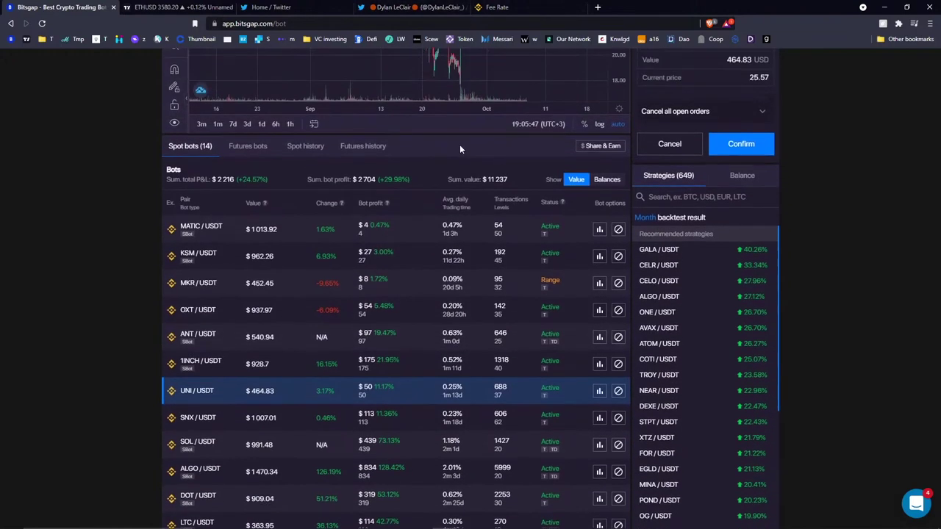
scroll(434, 398, "up", 2)
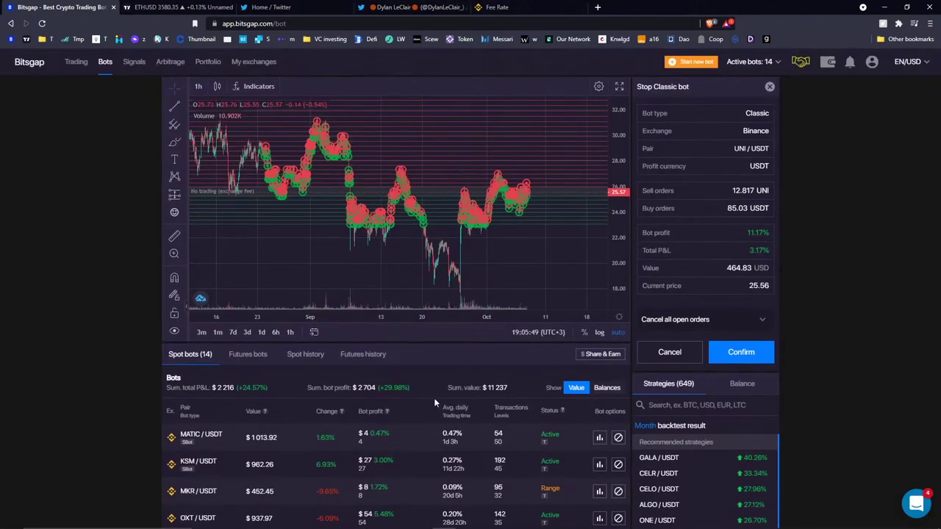
scroll(437, 331, "down", 3)
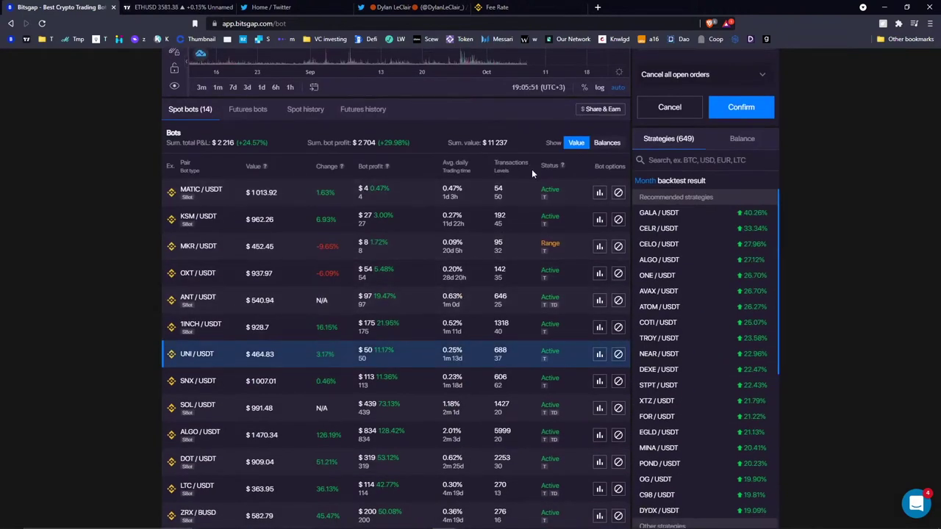
left_click(600, 355)
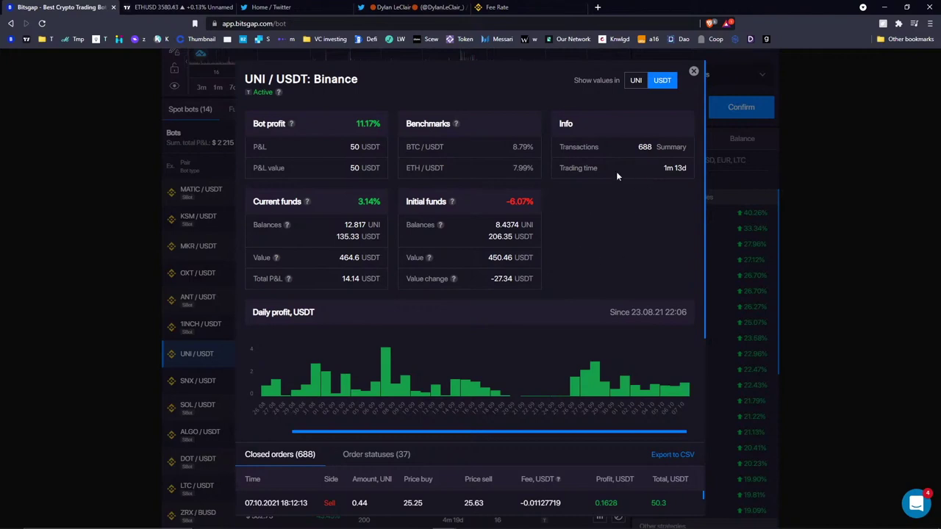
scroll(575, 309, "down", 3)
scroll(586, 193, "up", 3)
left_click(694, 71)
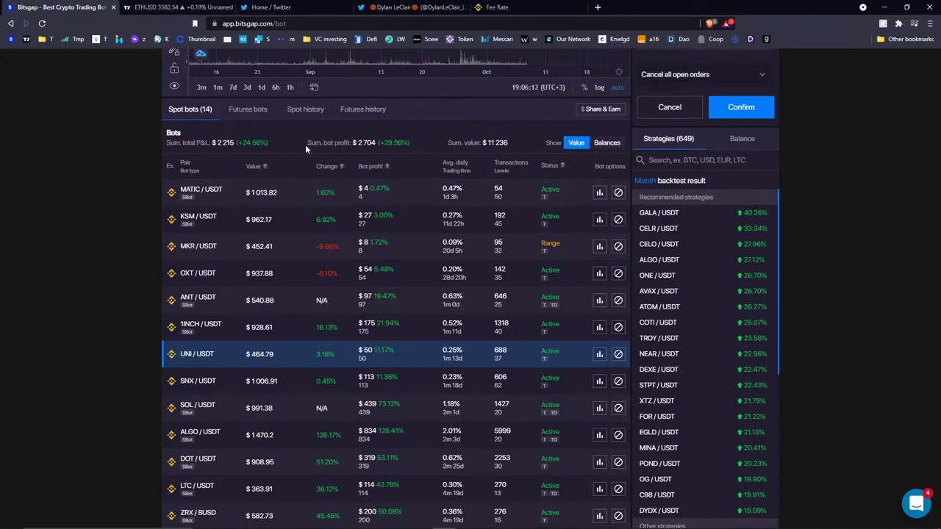
Highlight the summed bot profit above the spot bot list to examine it.
left_click_drag(322, 142, 381, 143)
left_click(412, 142)
left_click_drag(306, 142, 380, 132)
left_click(428, 126)
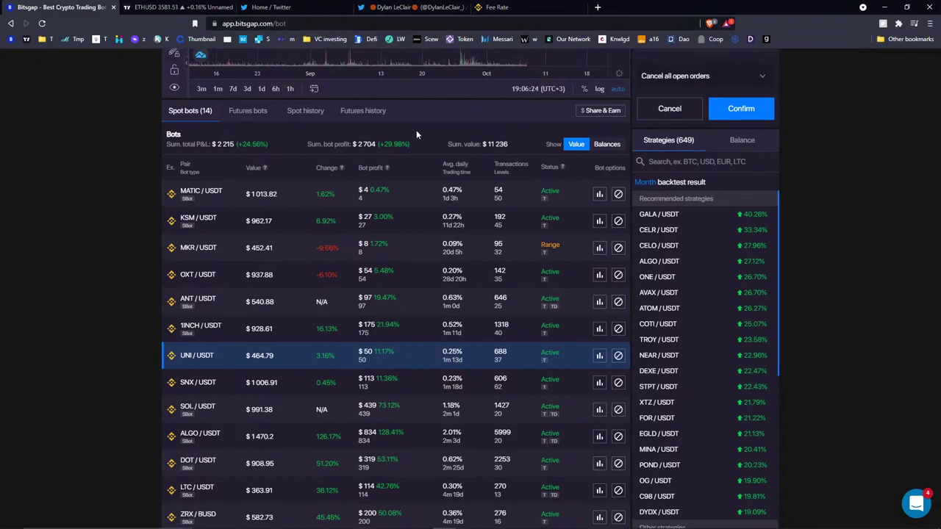
Examine the UNI/USDT bot's past trades and grid range on the price chart.
scroll(422, 138, "up", 3)
scroll(423, 180, "down", 2)
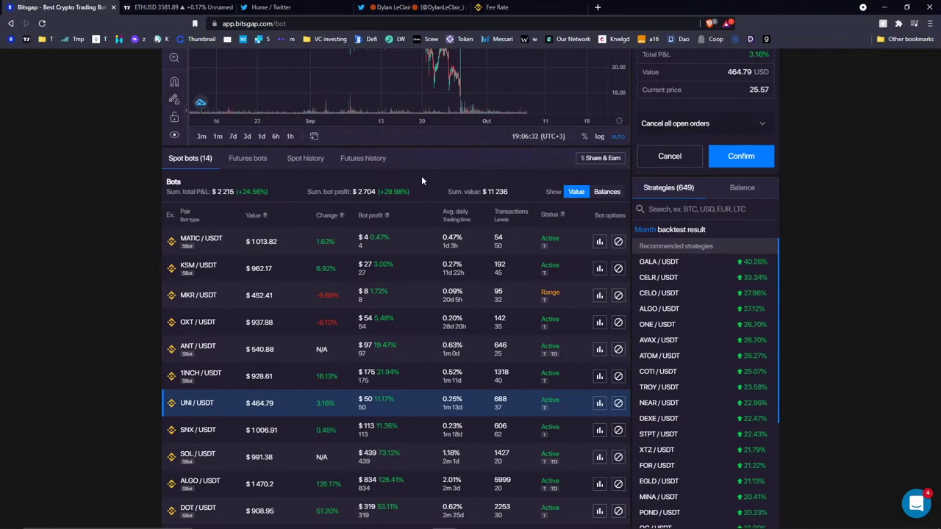
scroll(421, 176, "up", 3)
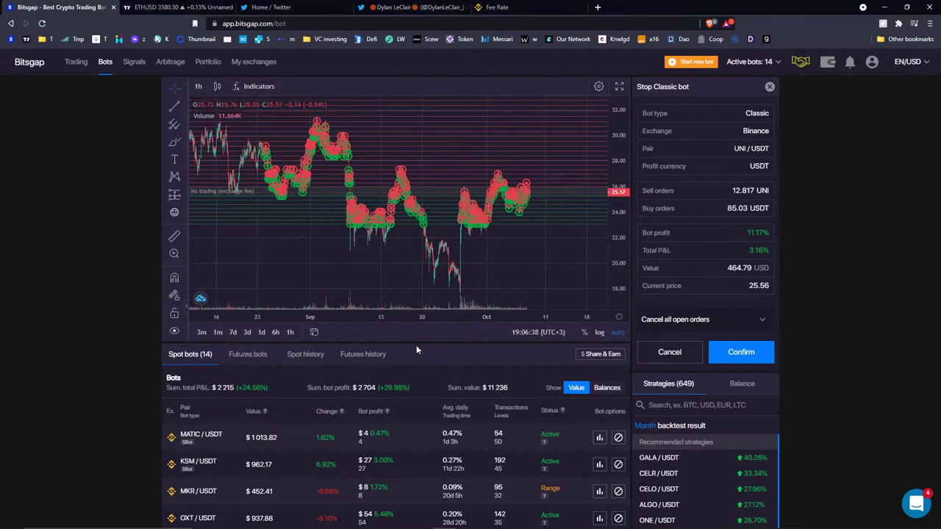
scroll(421, 339, "down", 2)
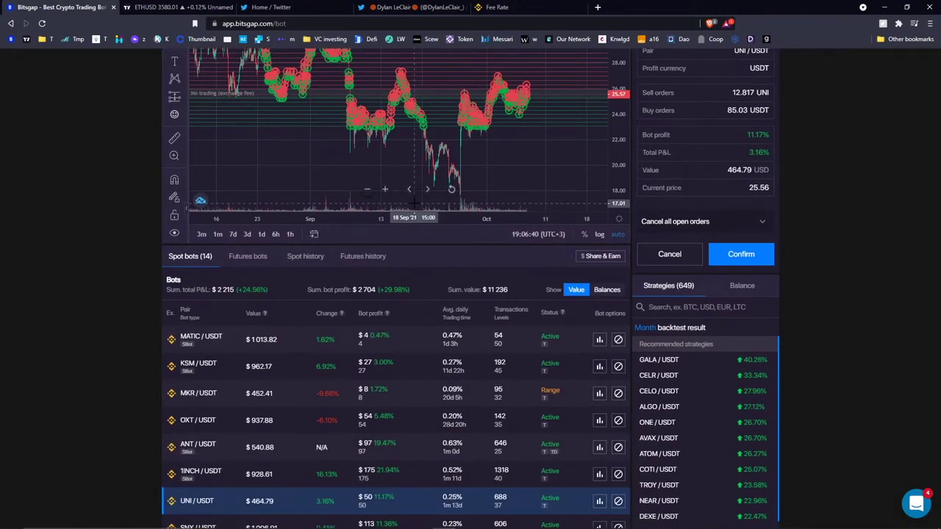
scroll(417, 288, "up", 2)
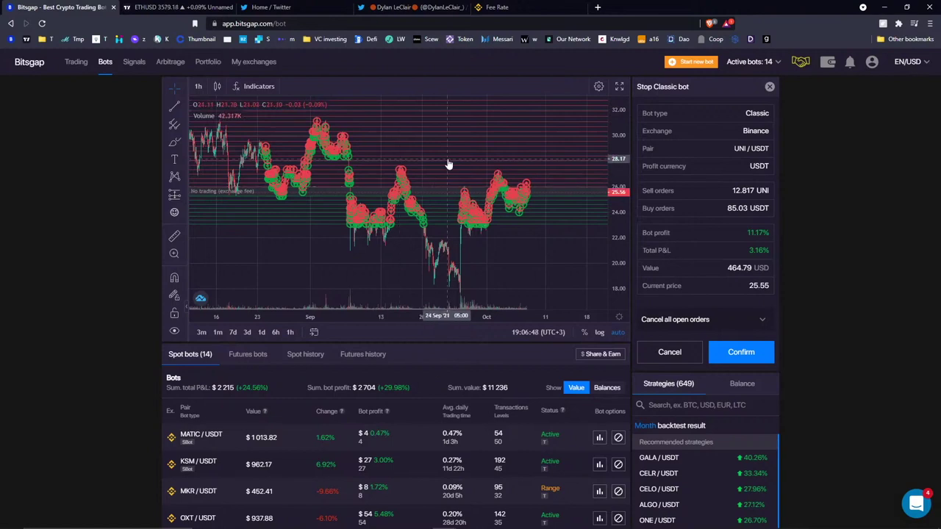
left_click_drag(464, 166, 553, 154)
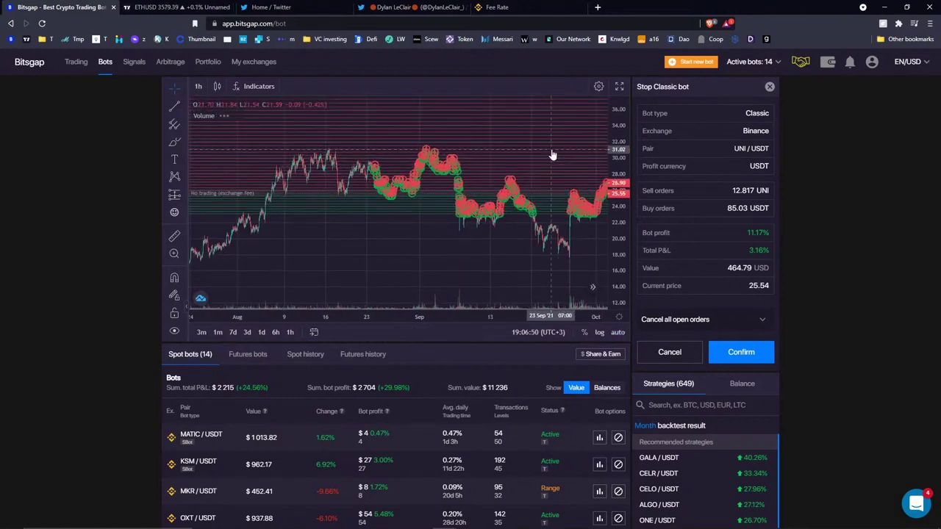
left_click_drag(456, 154, 355, 155)
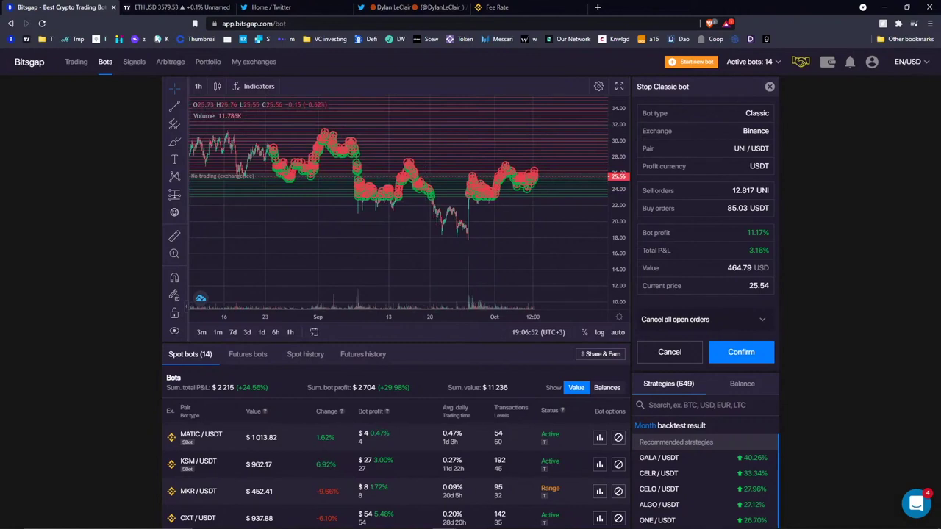
Open the MKR/USDT bot's statistics, examine its bot profit, current funds and daily profit, and close them.
scroll(515, 309, "down", 3)
left_click(599, 295)
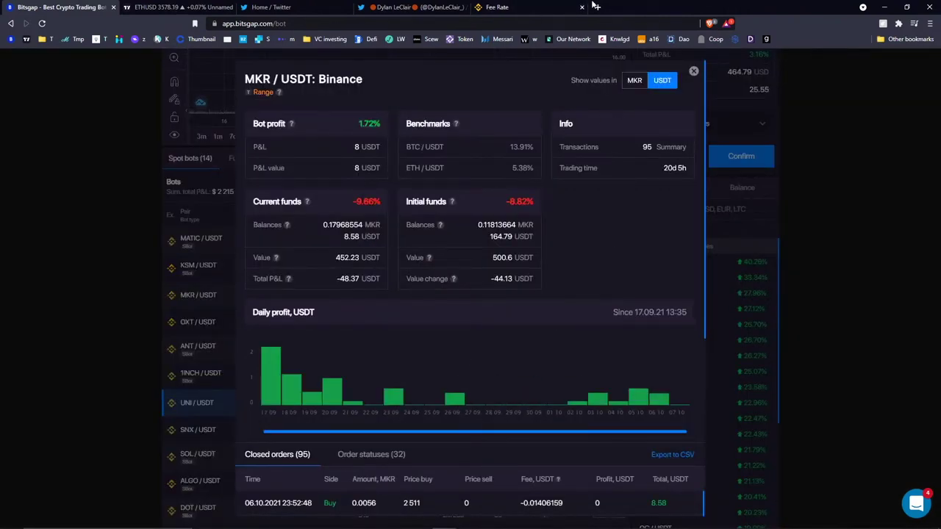
left_click(693, 72)
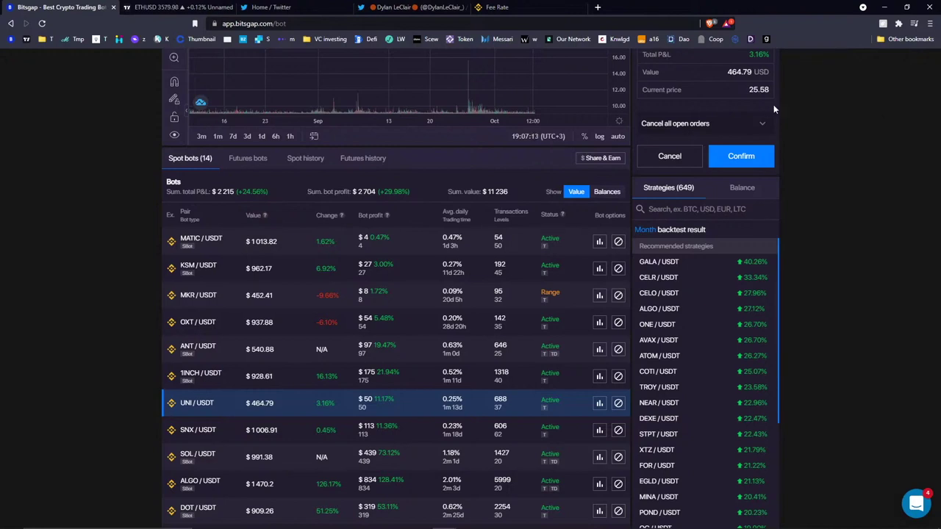
Switch the account to demo mode and open the setup for a new Sbot.
scroll(774, 109, "up", 3)
left_click(871, 61)
left_click(860, 108)
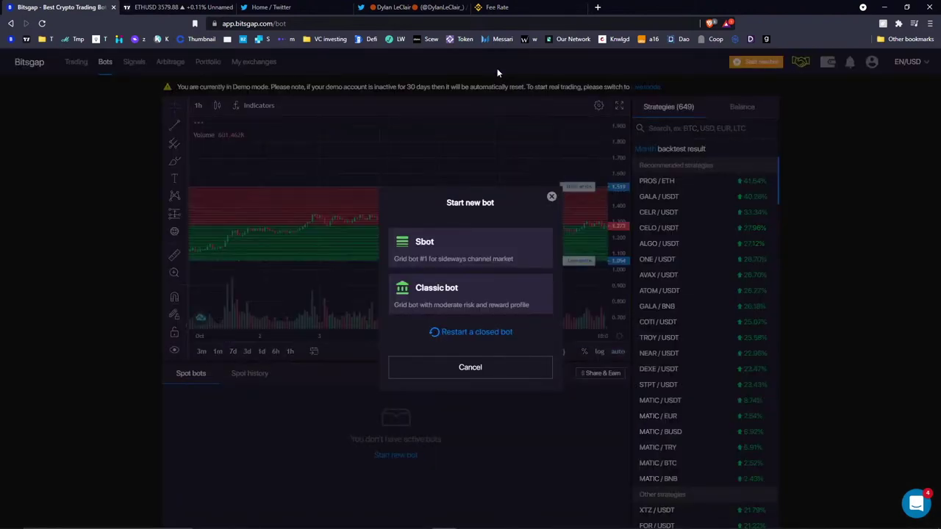
left_click(444, 247)
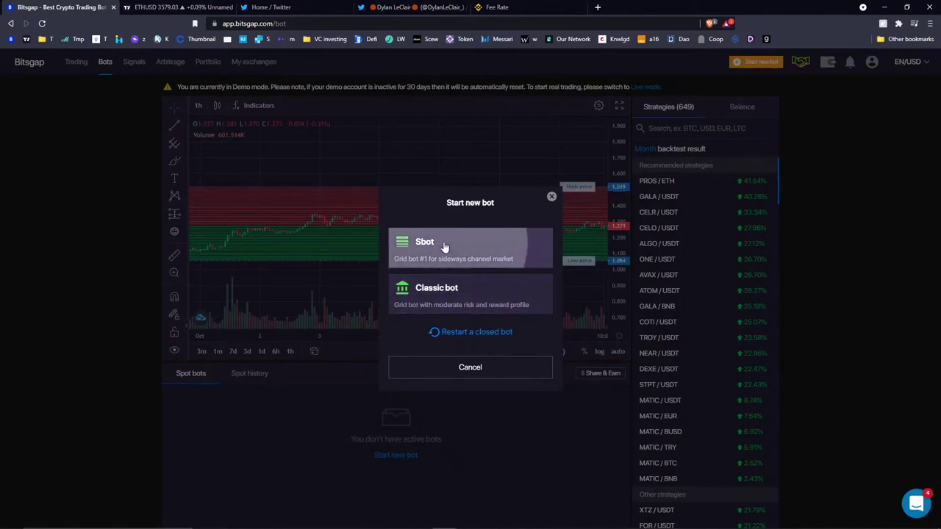
Examine the demo account's balances per exchange and highlight the total balance.
mouse_move(829, 65)
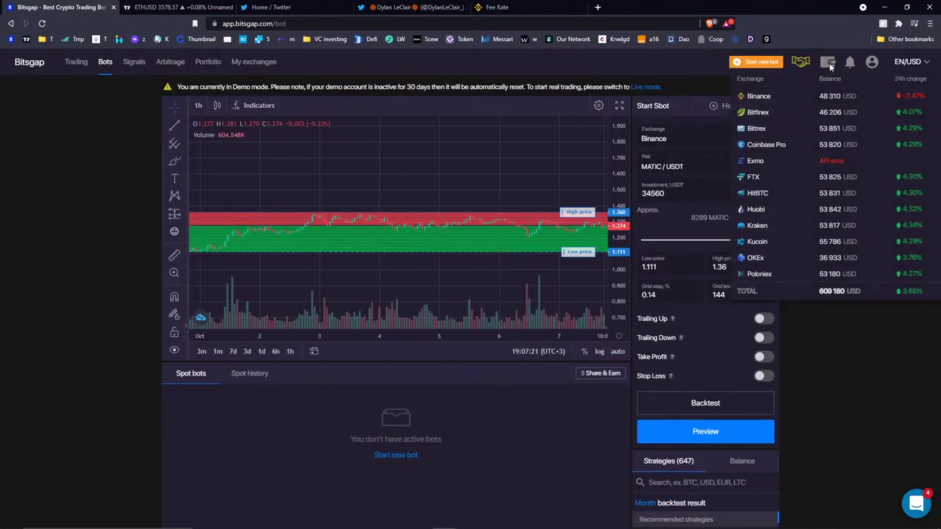
left_click_drag(818, 292, 866, 292)
left_click_drag(807, 297, 846, 291)
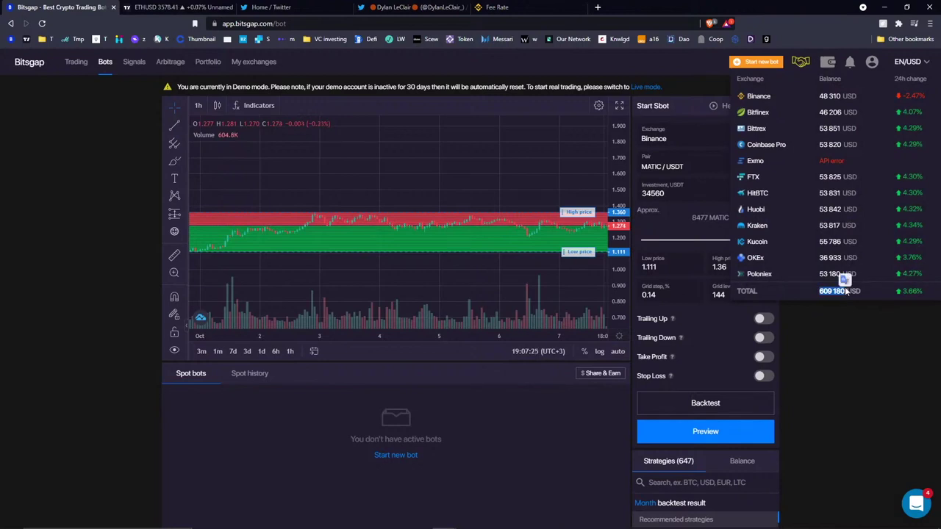
left_click_drag(817, 294, 846, 294)
Examine the demo Sbot's MATIC/USDT grid range against the price history and highlight its investment amount.
double_click(617, 274)
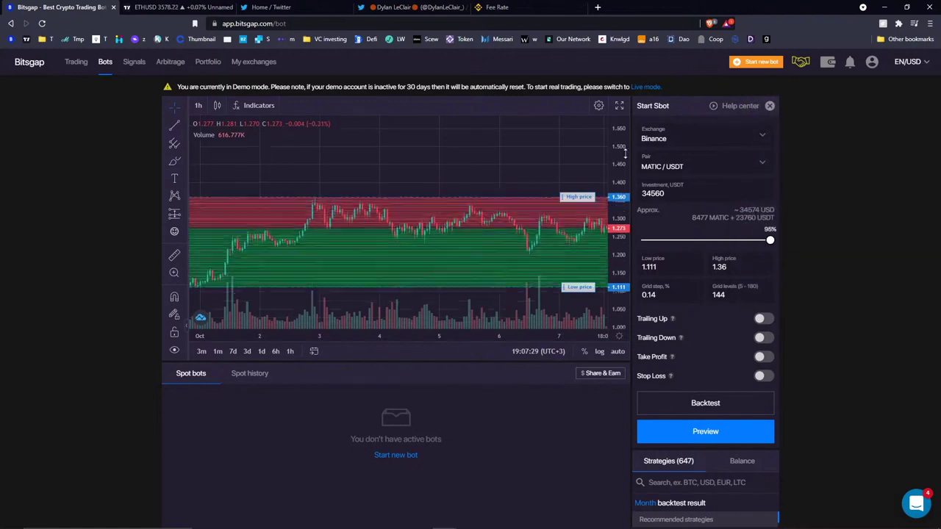
scroll(524, 179, "down", 10)
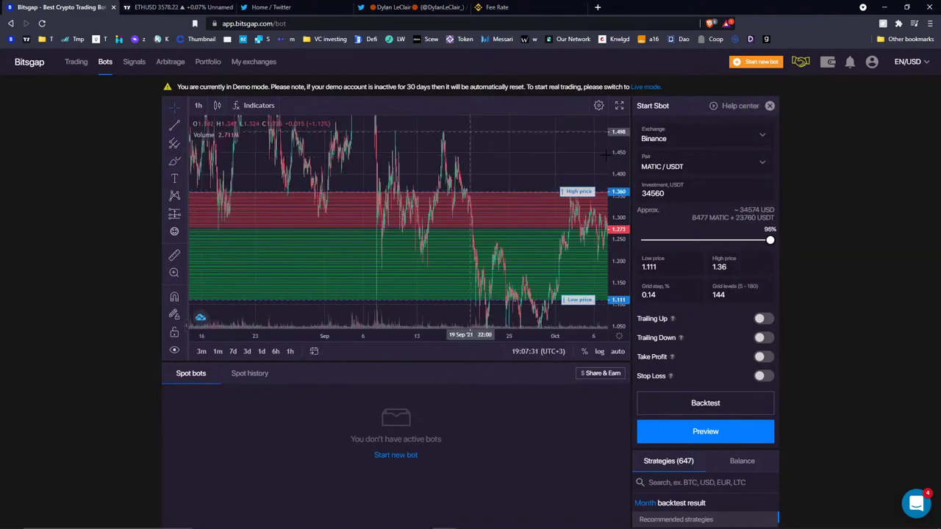
left_click_drag(612, 239, 613, 283)
left_click_drag(559, 221, 489, 198)
double_click(617, 182)
scroll(521, 273, "up", 5)
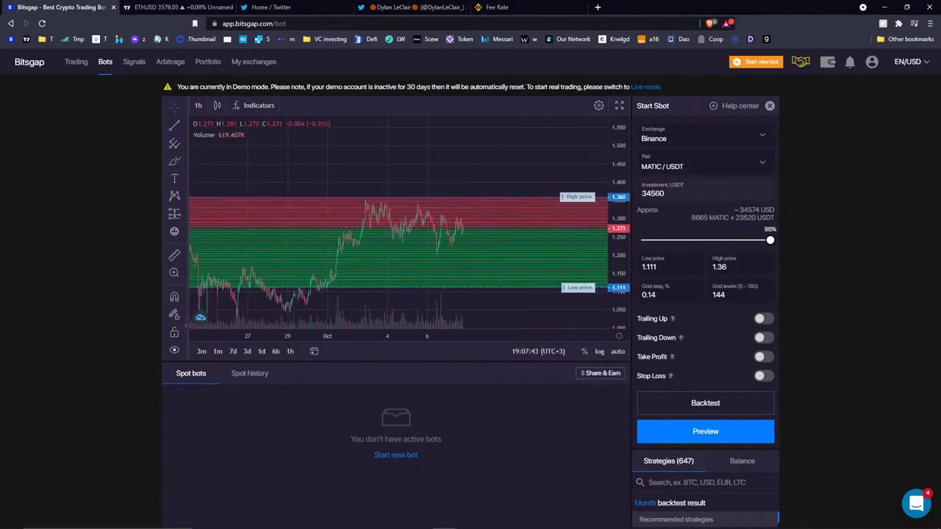
double_click(710, 184)
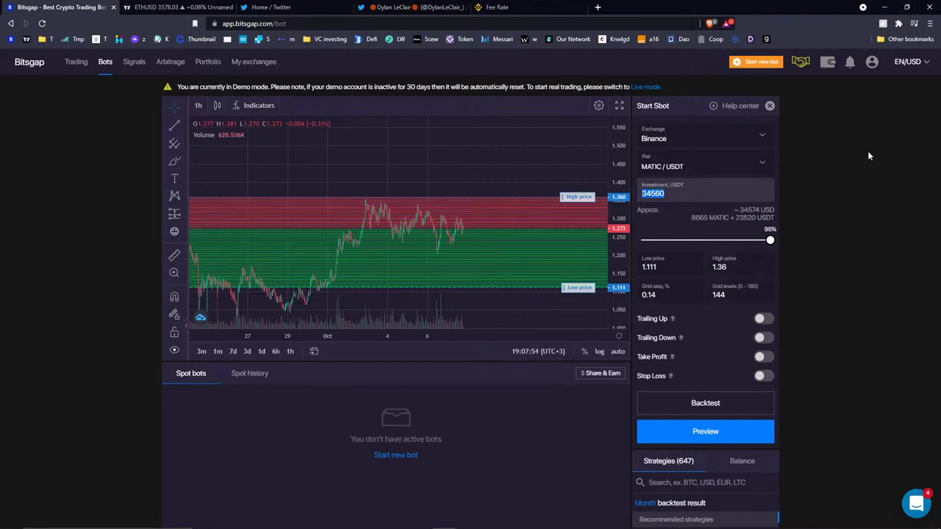
Switch back to live mode and display the exchange balances beside the MATIC/USDT bot's chart.
left_click(872, 61)
left_click(863, 105)
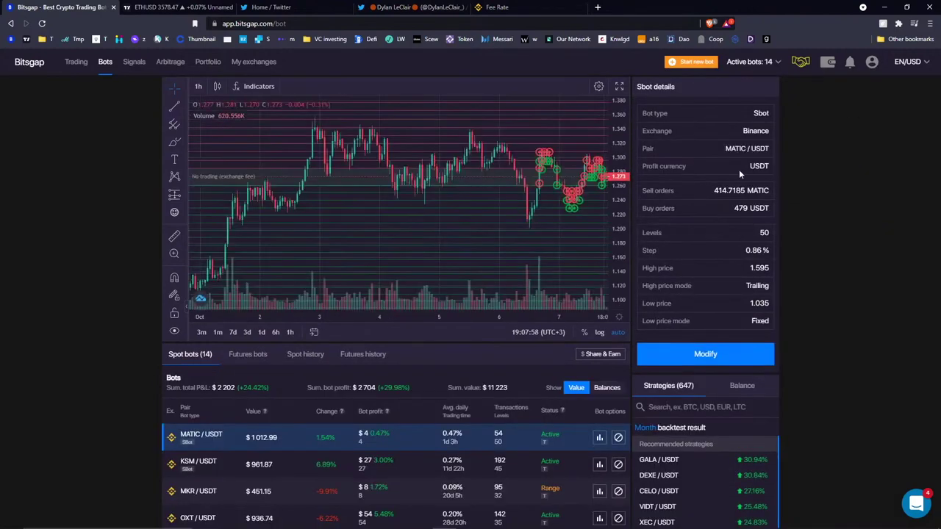
left_click(734, 387)
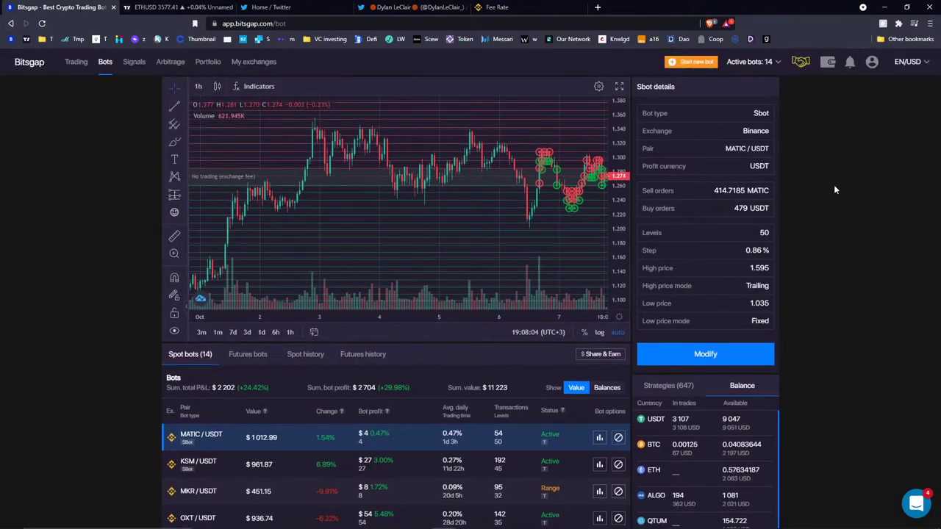
scroll(608, 244, "down", 5)
scroll(610, 243, "down", 5)
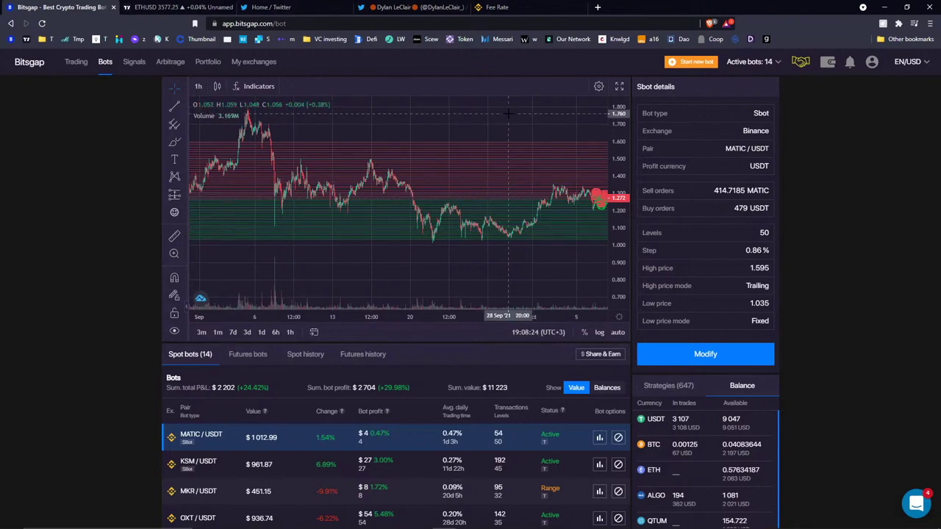
Check the live account's wallet balances and examine the MATIC/USDT bot's grid over a longer price history.
mouse_move(827, 61)
double_click(843, 163)
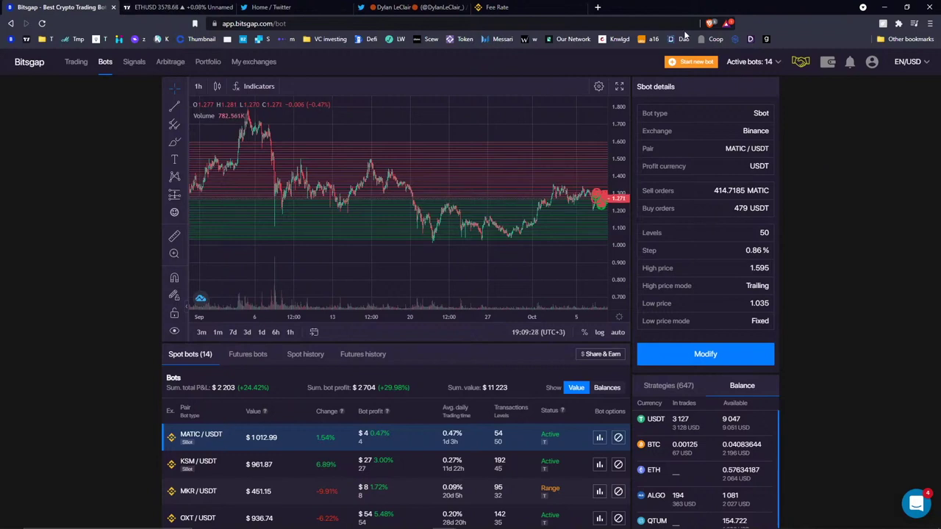
scroll(514, 115, "down", 3)
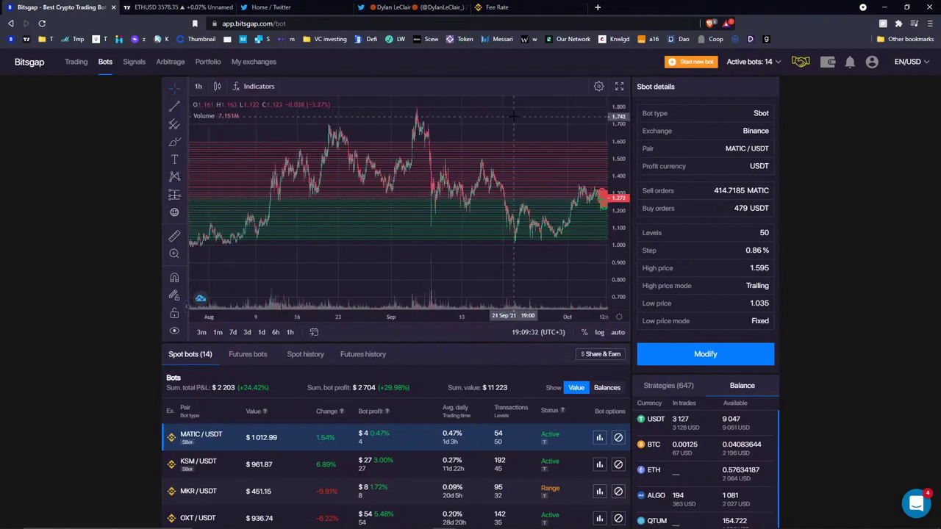
left_click_drag(495, 133, 425, 141)
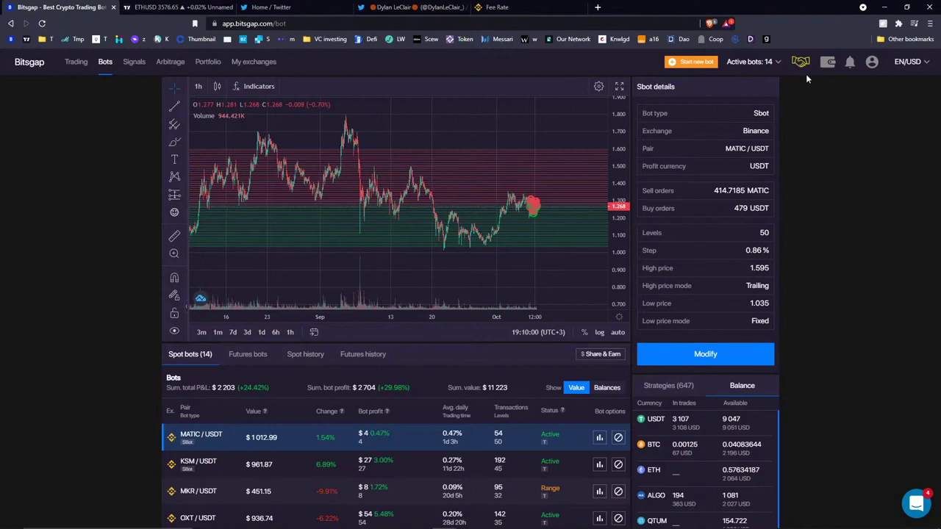
Begin a new Sbot for MATIC/USDT and set its exchange to Huobi.
left_click(693, 61)
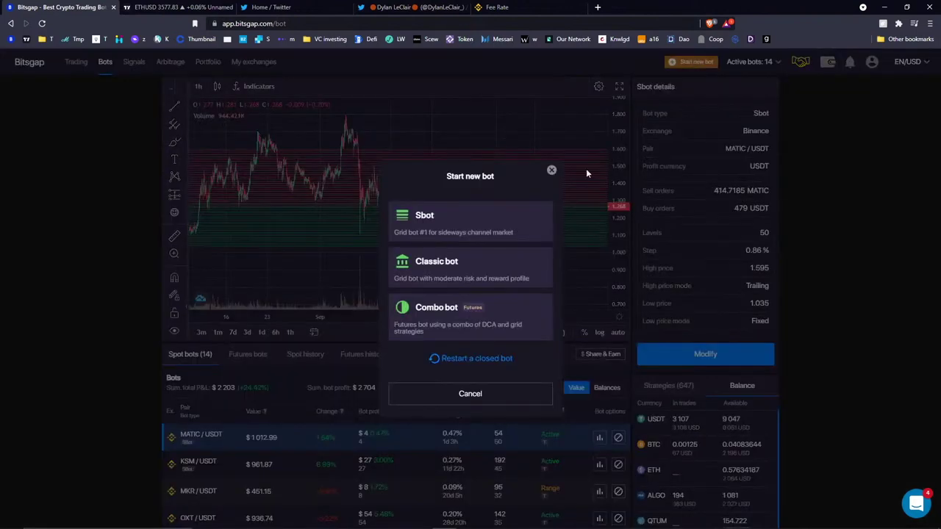
left_click(470, 221)
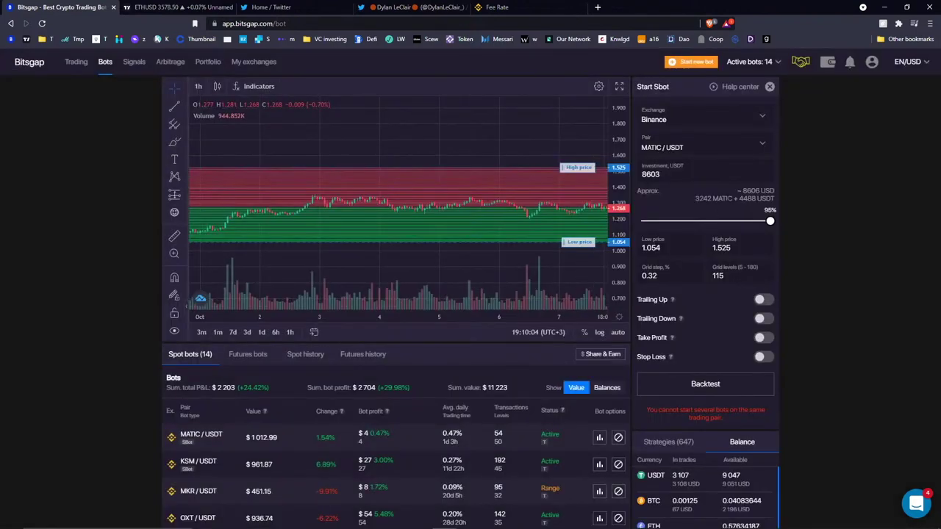
left_click(702, 118)
left_click(694, 212)
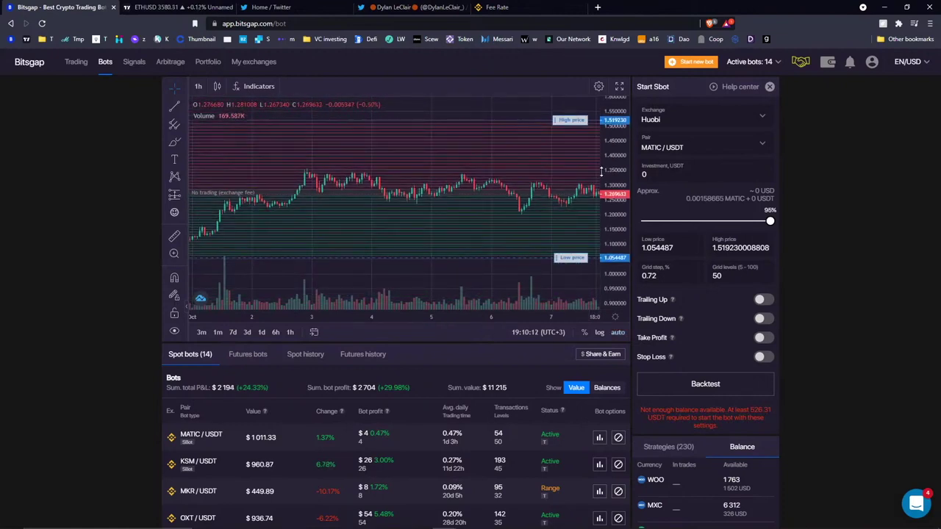
scroll(585, 175, "down", 3)
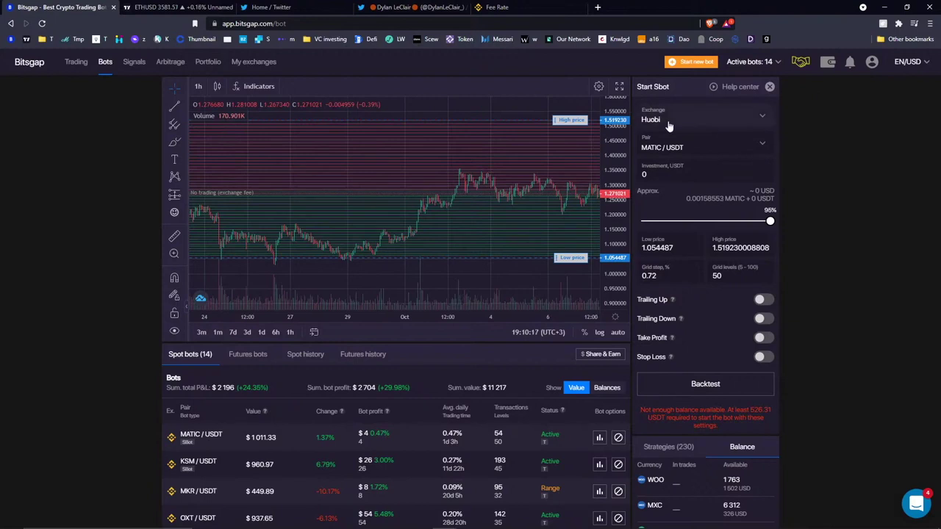
Keep Huobi as the new Sbot's exchange and set the investment to 500 USDT.
left_click(722, 119)
left_click(728, 120)
left_click(707, 170)
type("500")
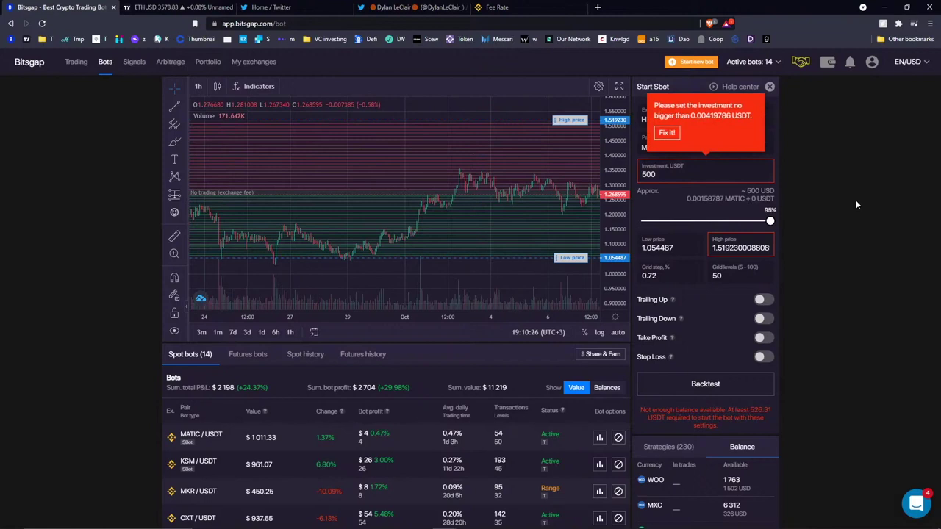
key("Tab")
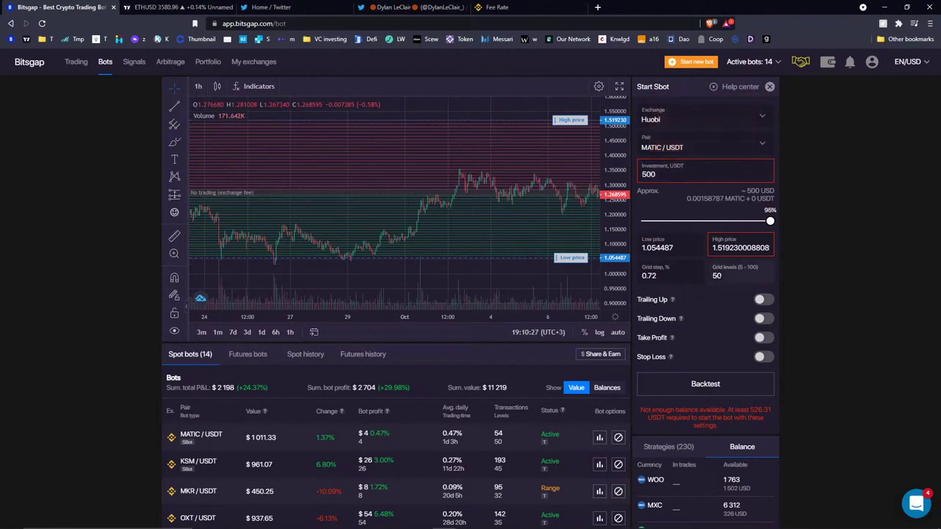
left_click(866, 251)
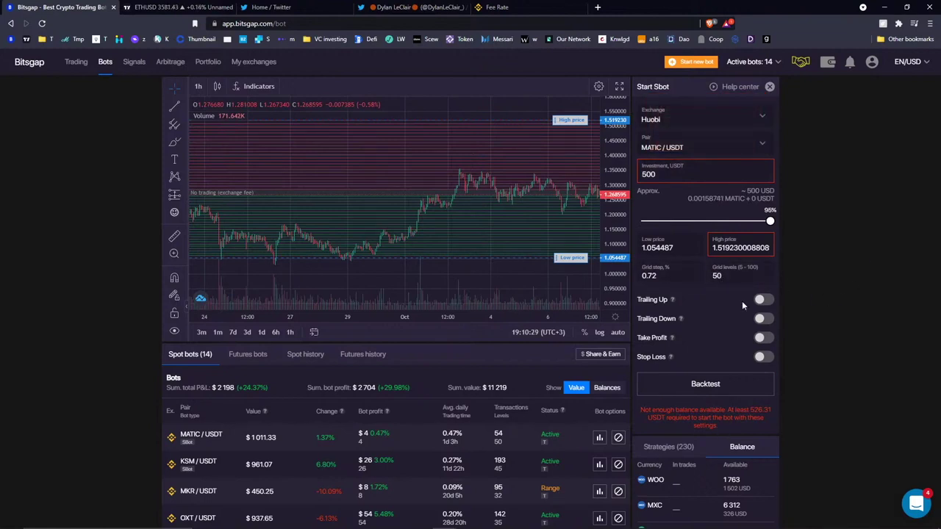
Set the Huobi Sbot's grid levels to 45.
double_click(757, 273)
type("45")
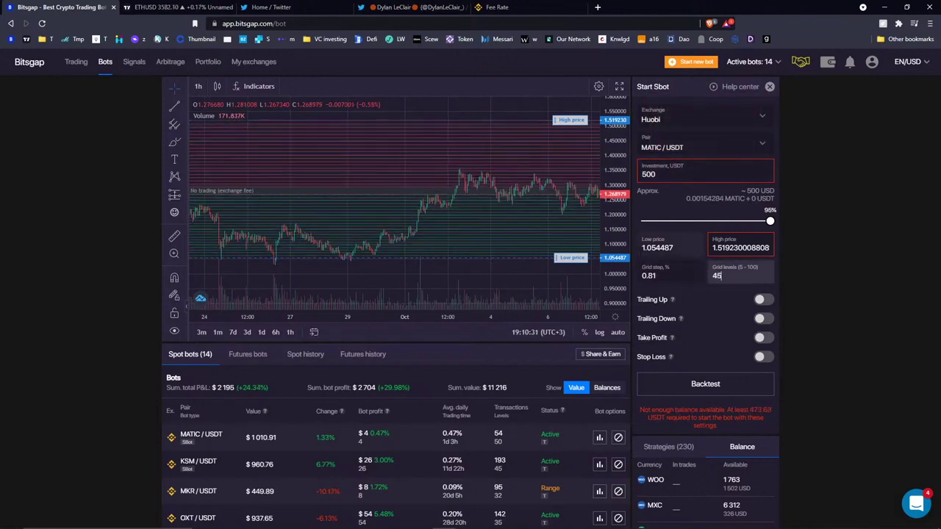
left_click(838, 277)
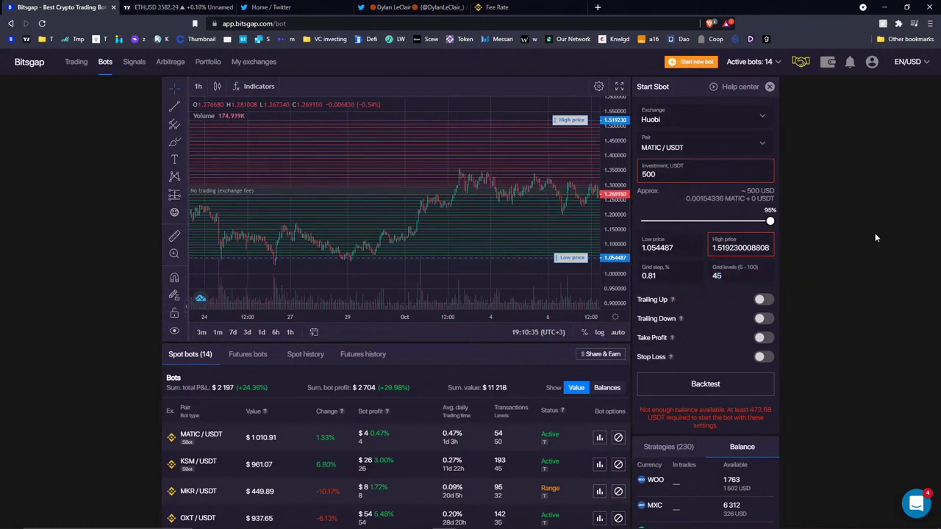
left_click(700, 140)
left_click(701, 142)
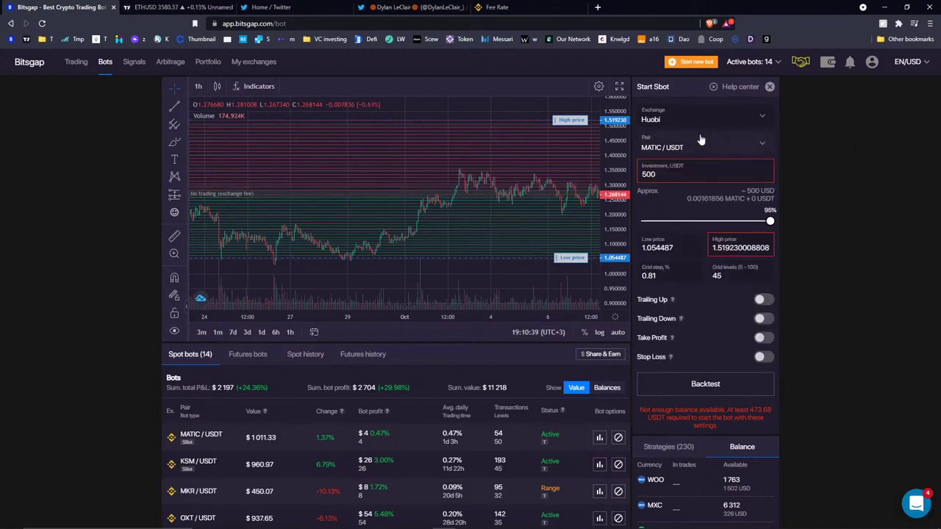
Switch the new Sbot's exchange to Binance and look over the list of active spot bots.
left_click(702, 125)
left_click(684, 197)
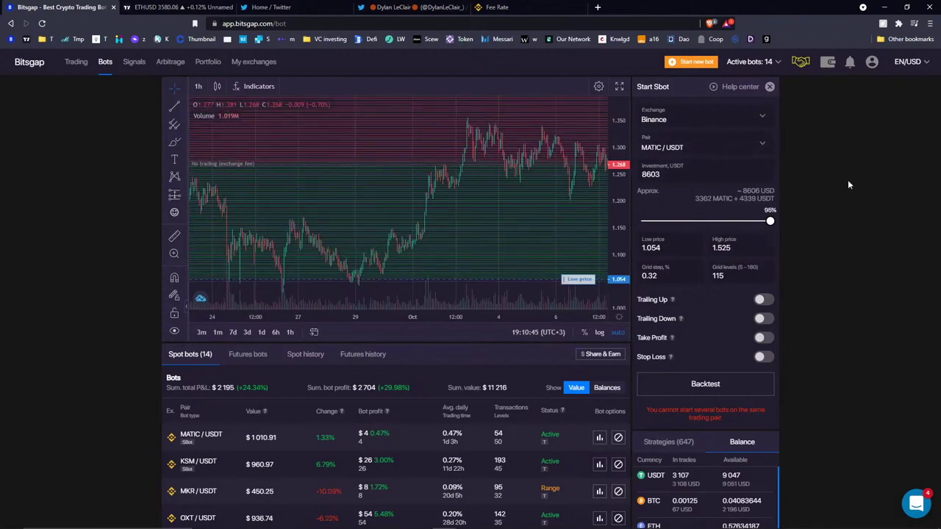
scroll(902, 171, "down", 2)
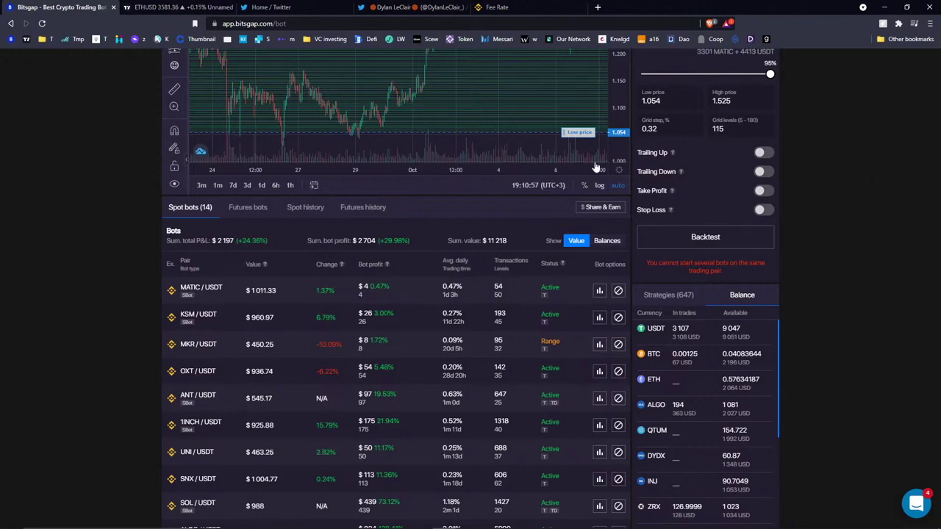
scroll(834, 187, "up", 2)
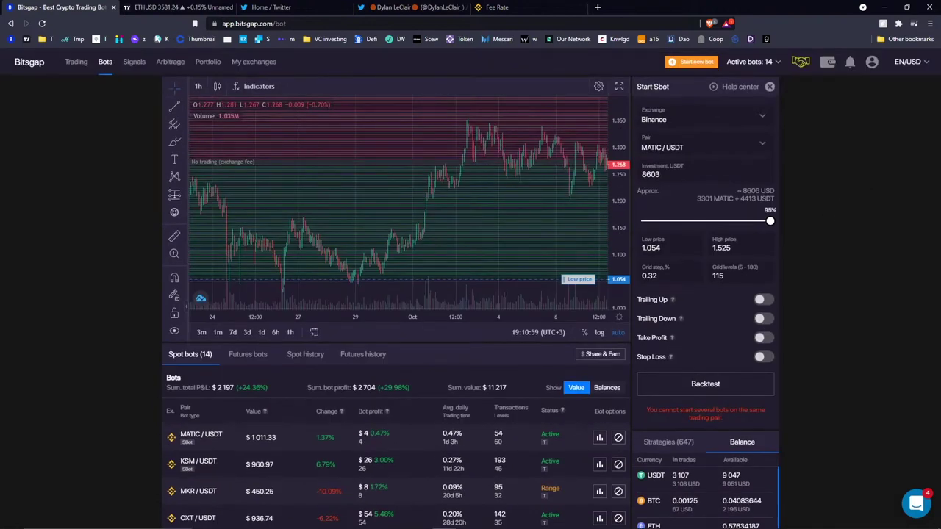
Set the new Sbot's pair to BTC/USDC and highlight the warning text below its settings.
left_click(714, 150)
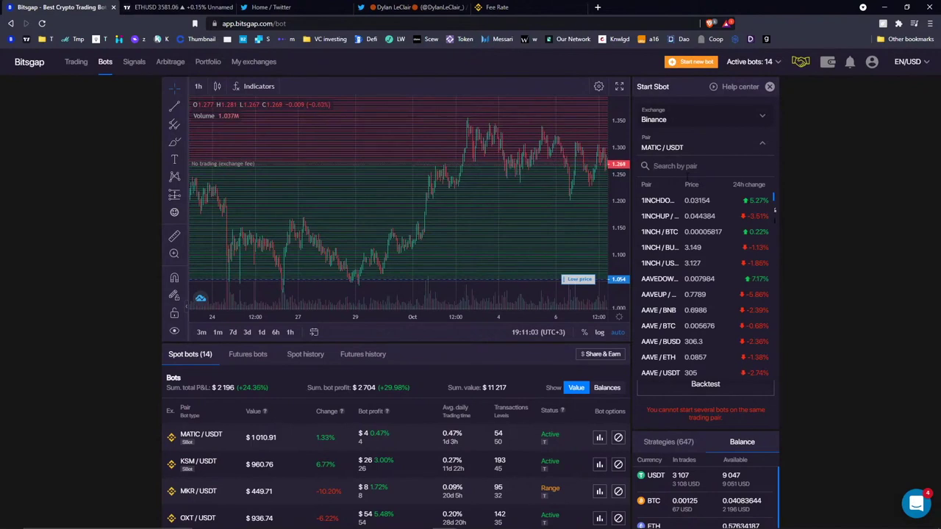
type("BTc/U")
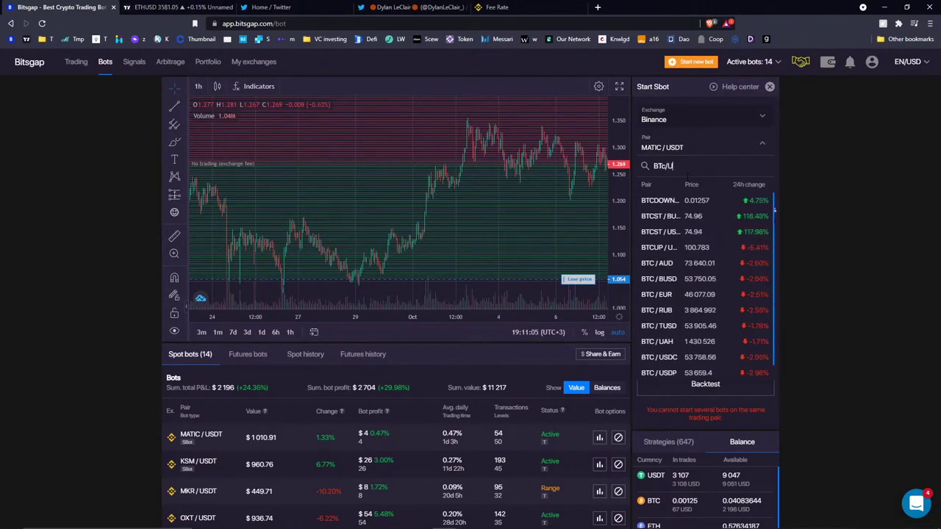
type("SDC")
left_click(667, 202)
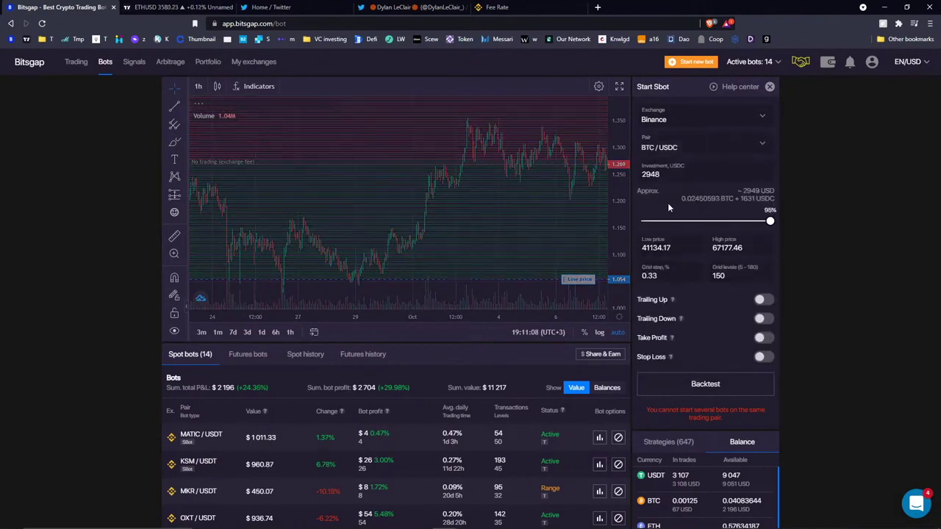
scroll(658, 354, "down", 1)
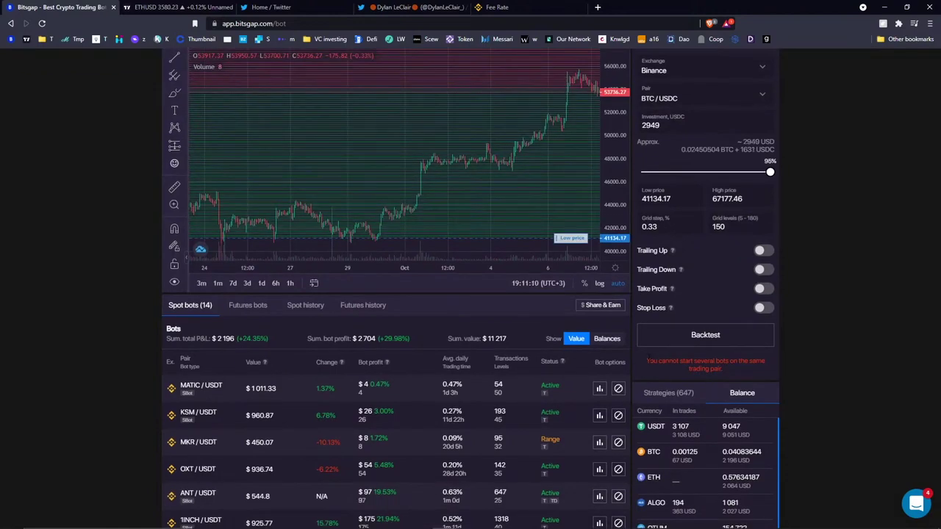
left_click_drag(647, 360, 730, 370)
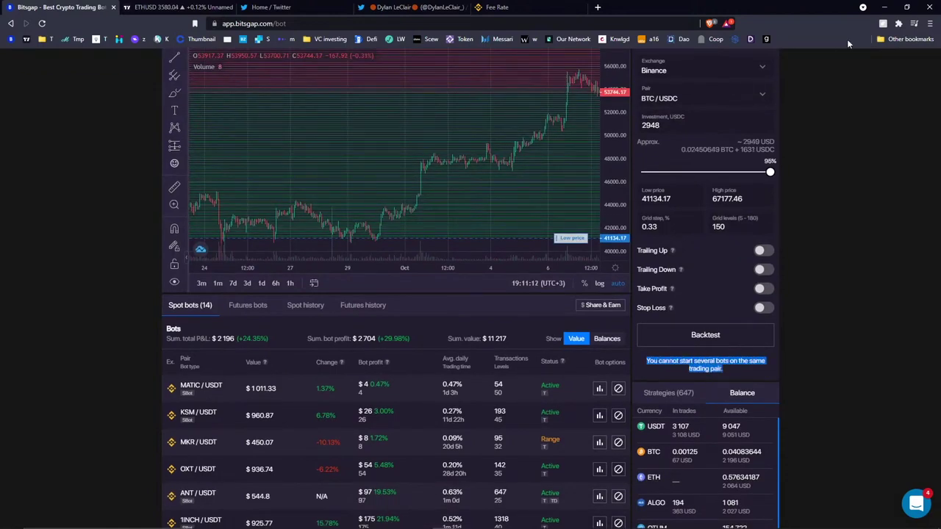
scroll(781, 222, "up", 1)
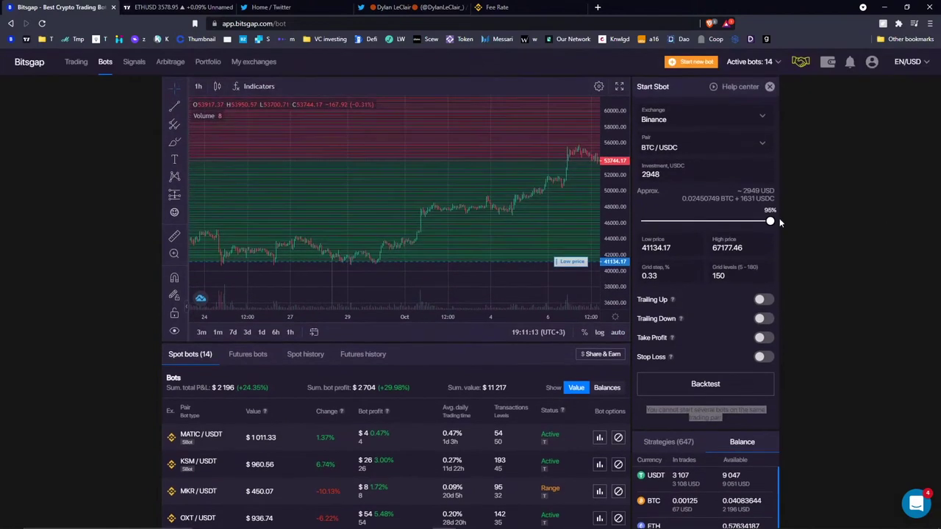
Change the new Sbot's pair to BTC/USDT.
left_click(726, 148)
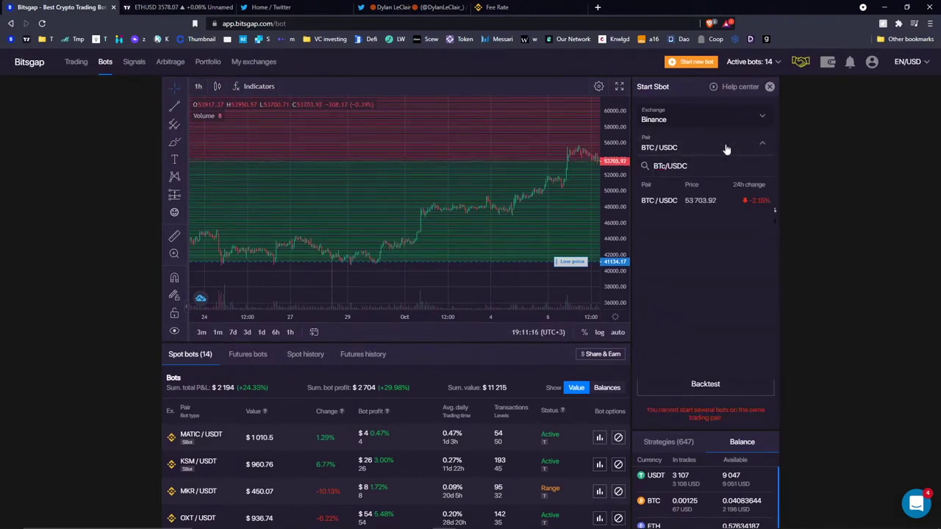
key("BackSpace")
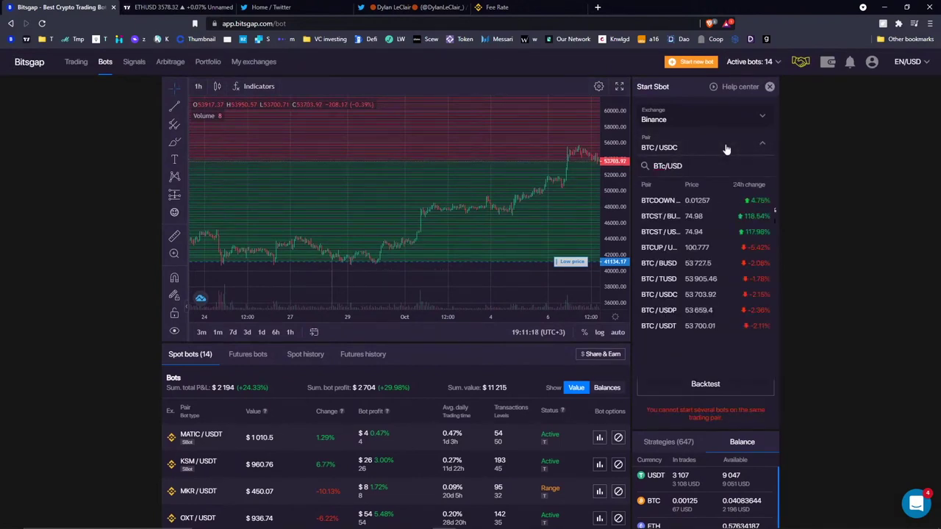
type("T")
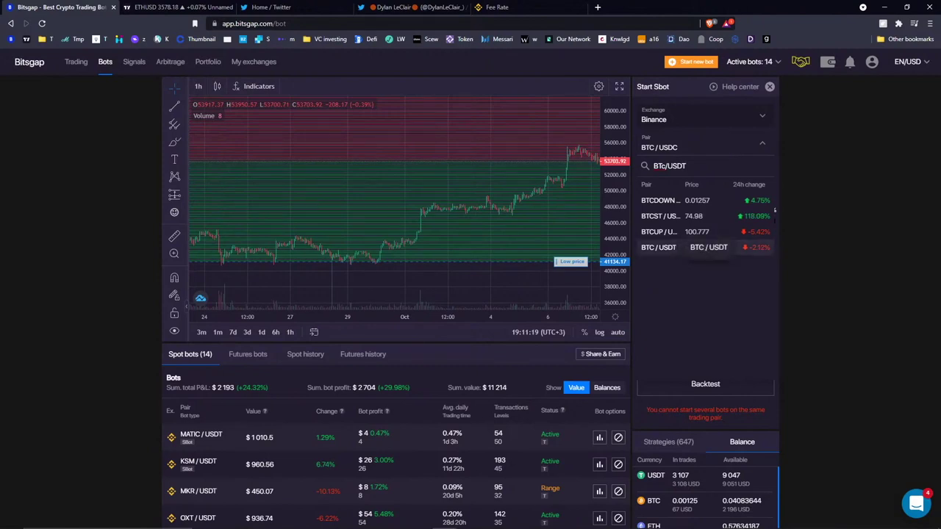
left_click(688, 247)
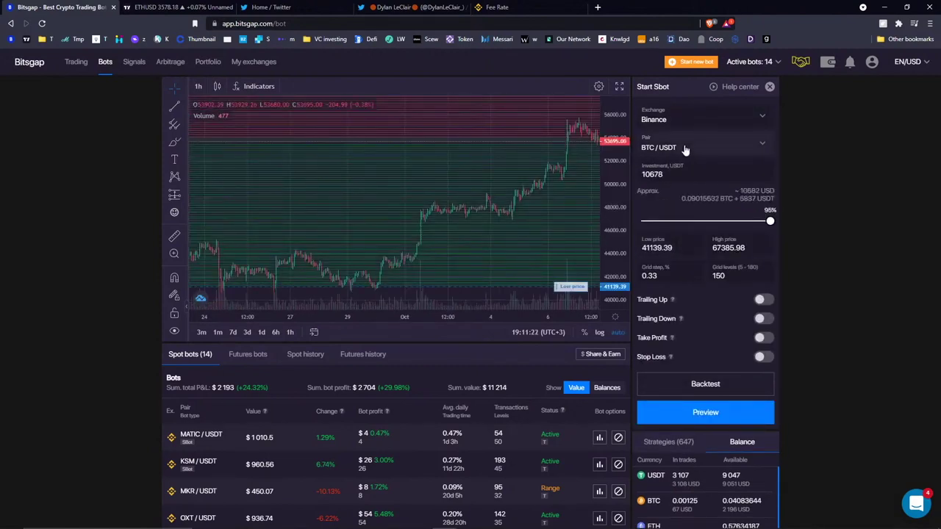
Change the Sbot's pair to BTC/TUSD and examine its grid over a longer price history.
left_click(684, 149)
key("BackSpace")
key("BackSpace")
key("BackSpace")
key("BackSpace")
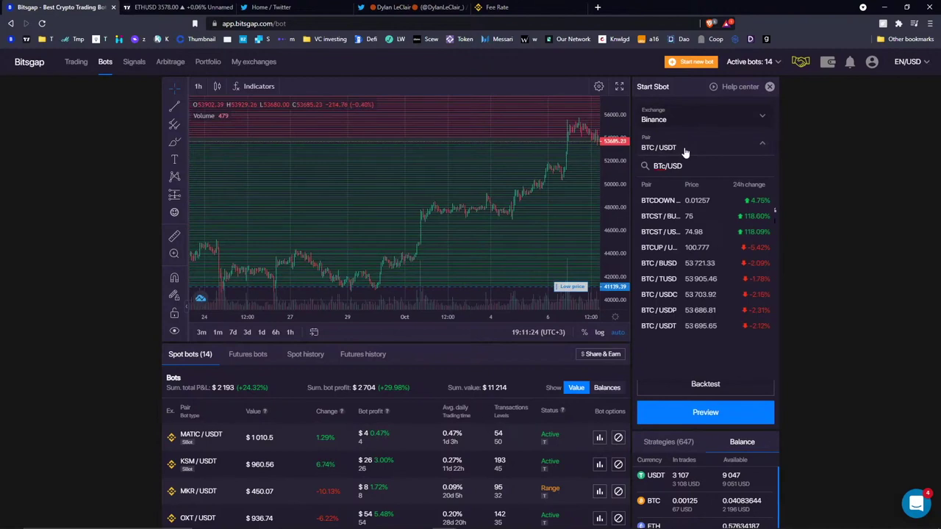
type("TUSD")
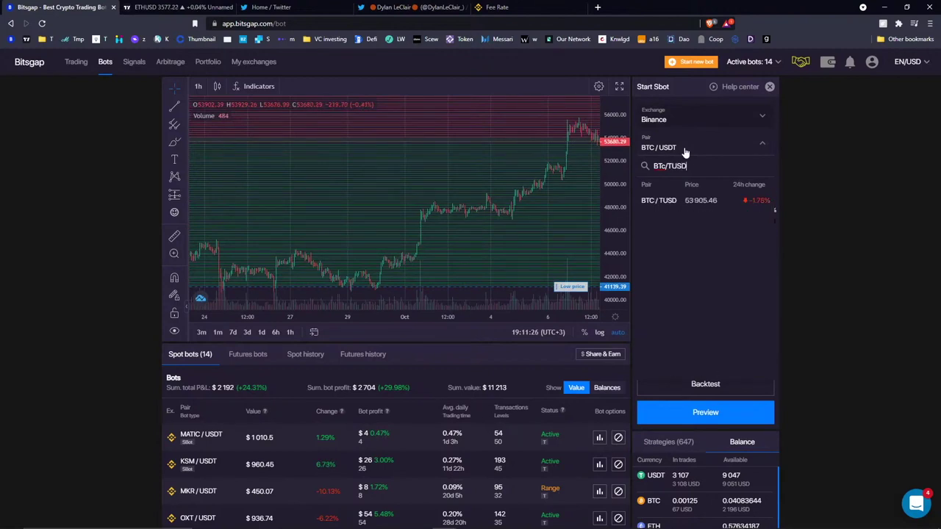
left_click(671, 201)
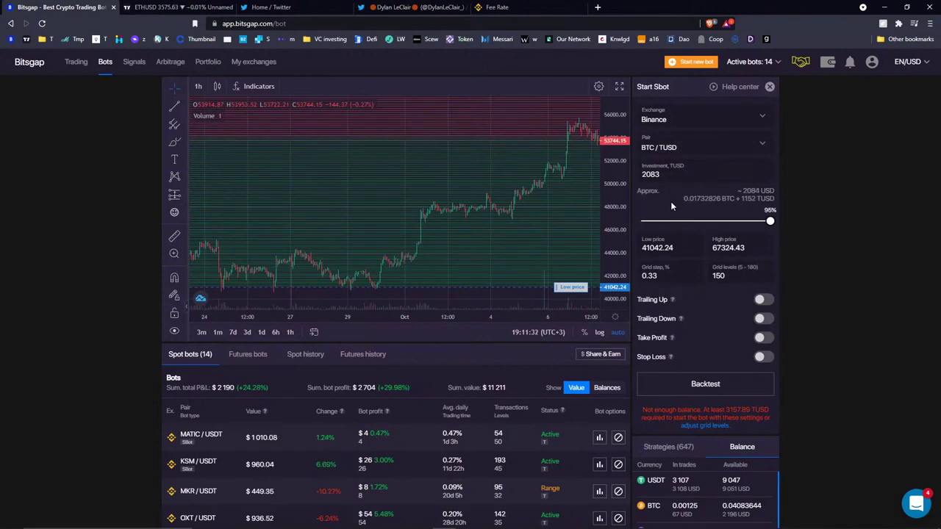
left_click_drag(618, 192, 618, 204)
scroll(481, 158, "down", 5)
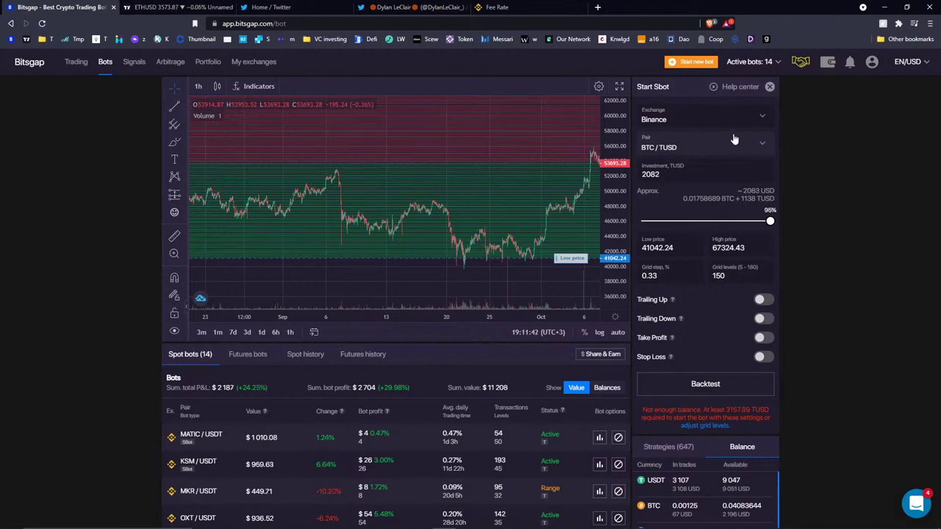
left_click(689, 148)
left_click(710, 144)
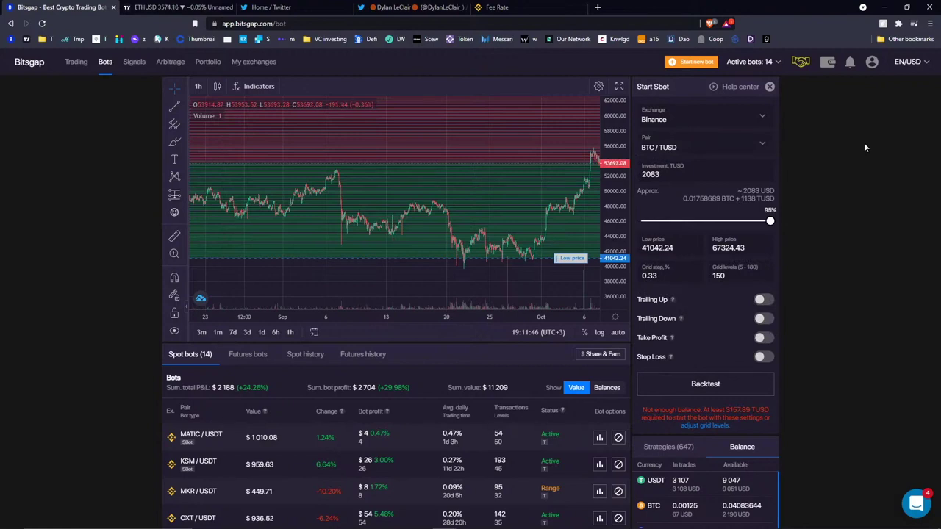
Switch the account to demo mode and begin a new Sbot for MATIC/USDT on Binance.
left_click(872, 62)
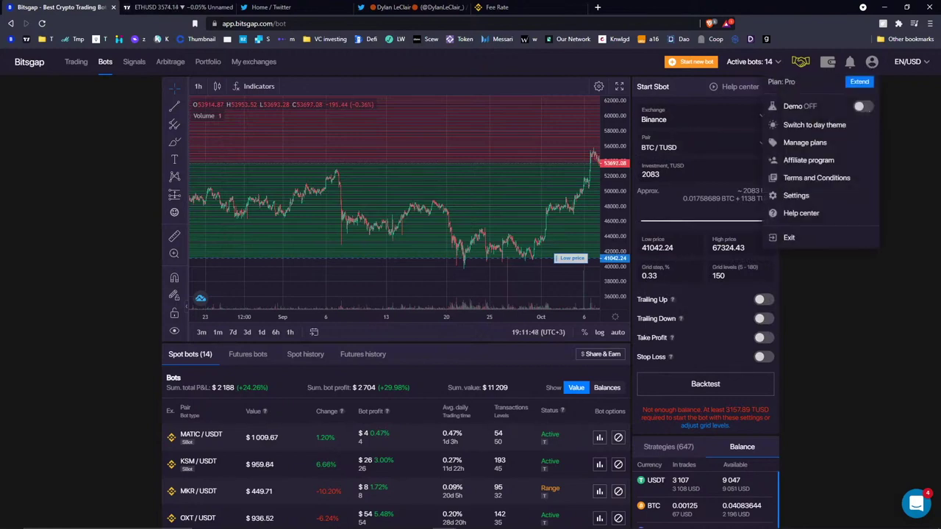
left_click(861, 106)
left_click(509, 369)
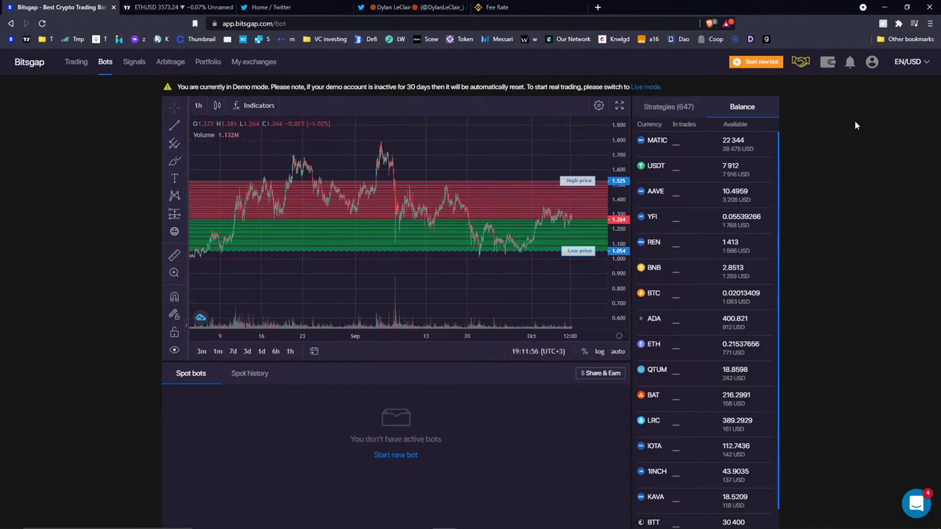
left_click(649, 143)
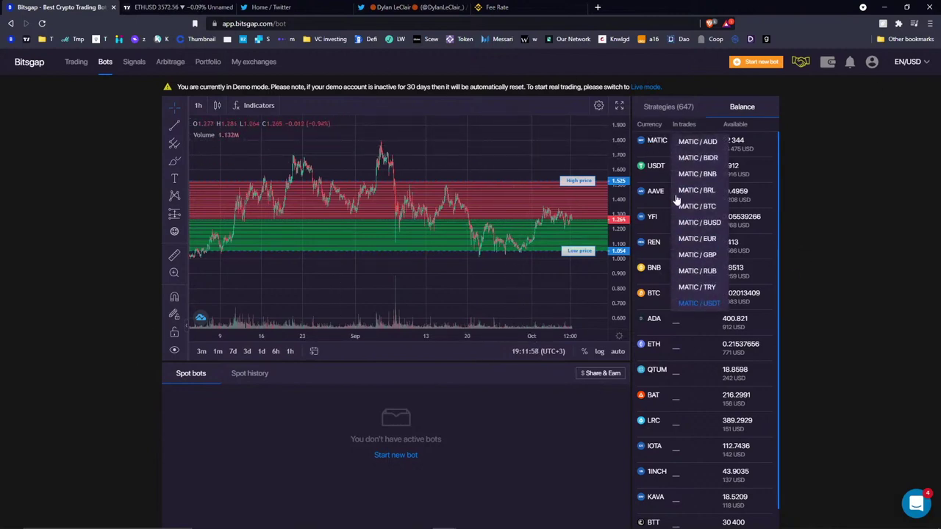
left_click(677, 200)
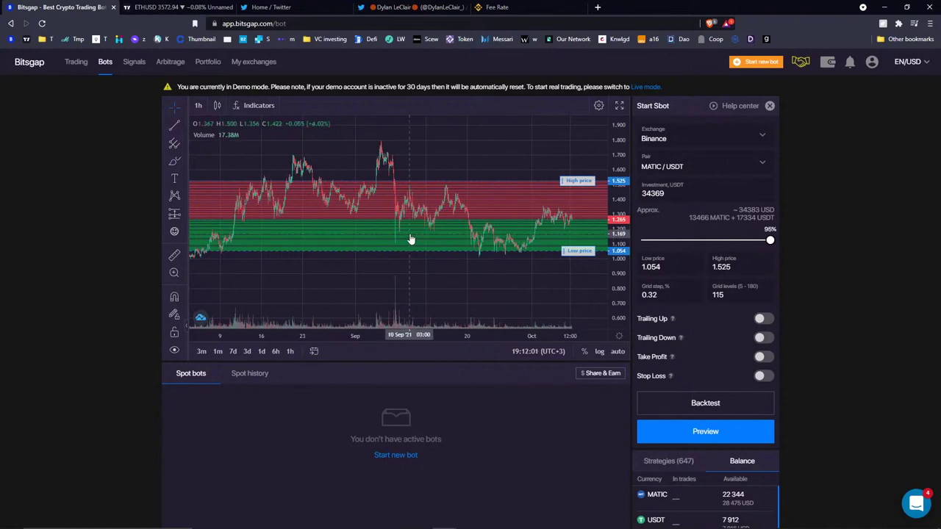
Try 100, 50 and 20 grid levels for the demo MATIC/USDT Sbot to compare the grid density on the chart.
key("Tab")
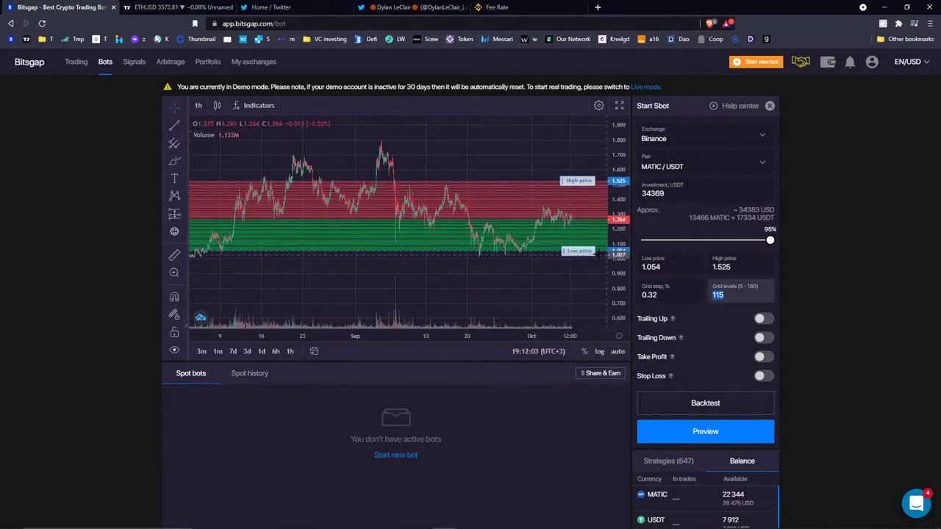
type("100")
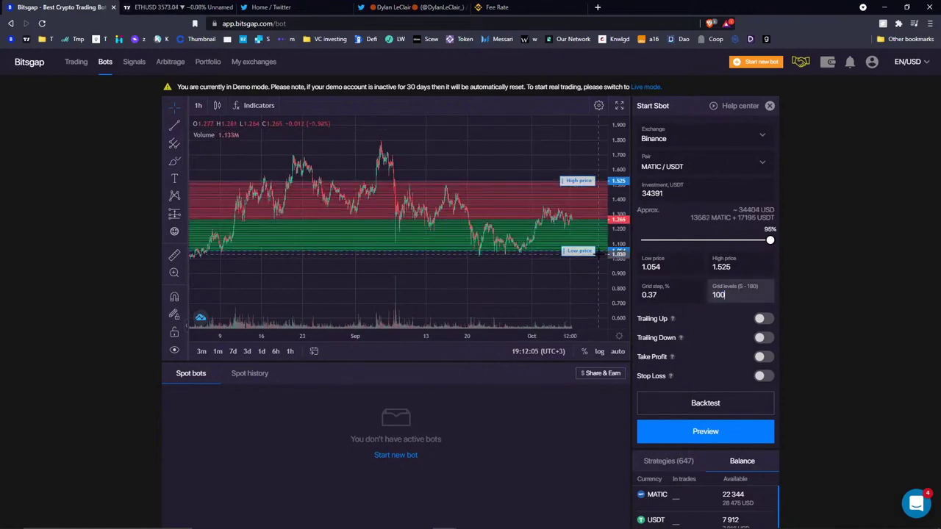
double_click(732, 299)
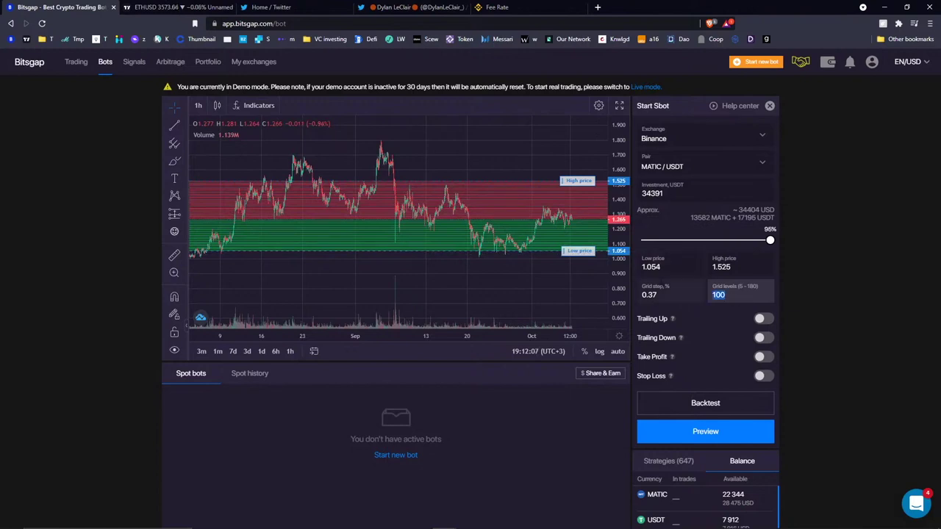
type("50")
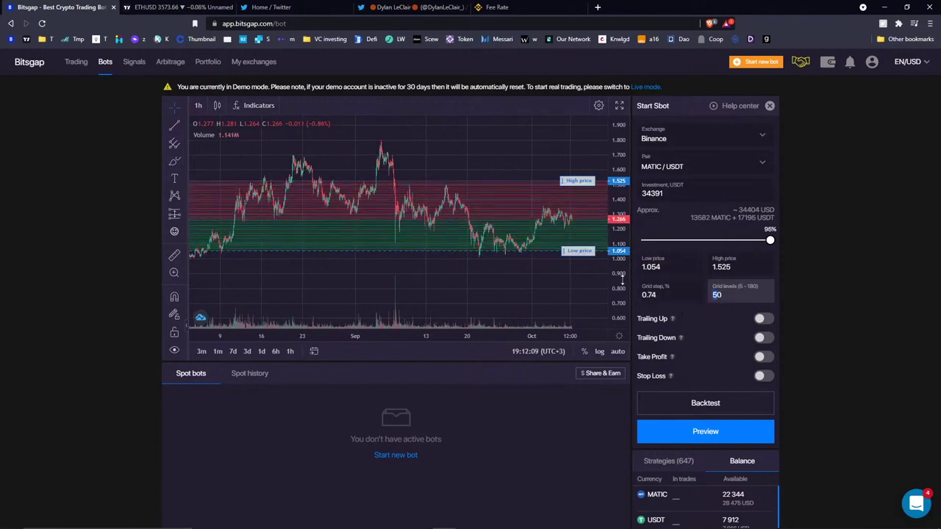
key("ctrl+a")
type("20")
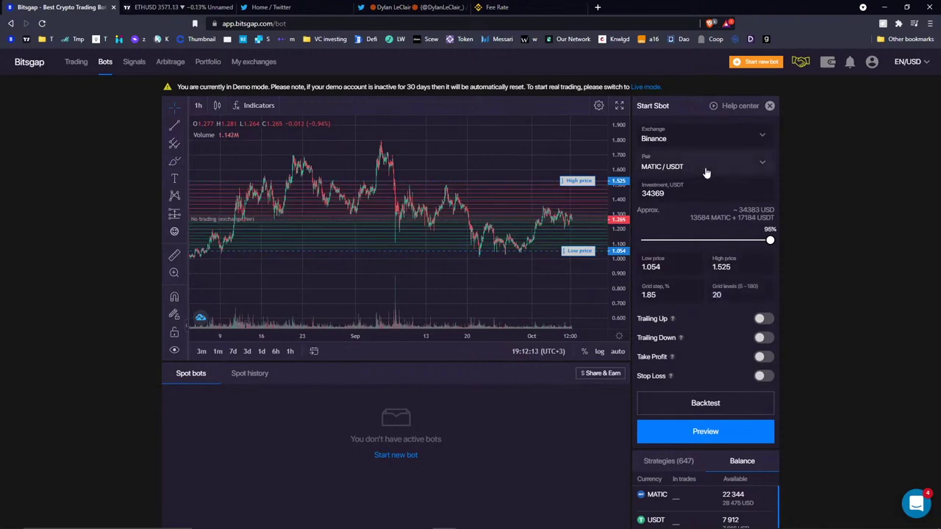
Try 100 and only 5 grid levels for the demo MATIC/USDT Sbot.
left_click(732, 177)
left_click(733, 177)
double_click(732, 301)
type("100")
left_click(678, 171)
left_click(678, 170)
double_click(718, 295)
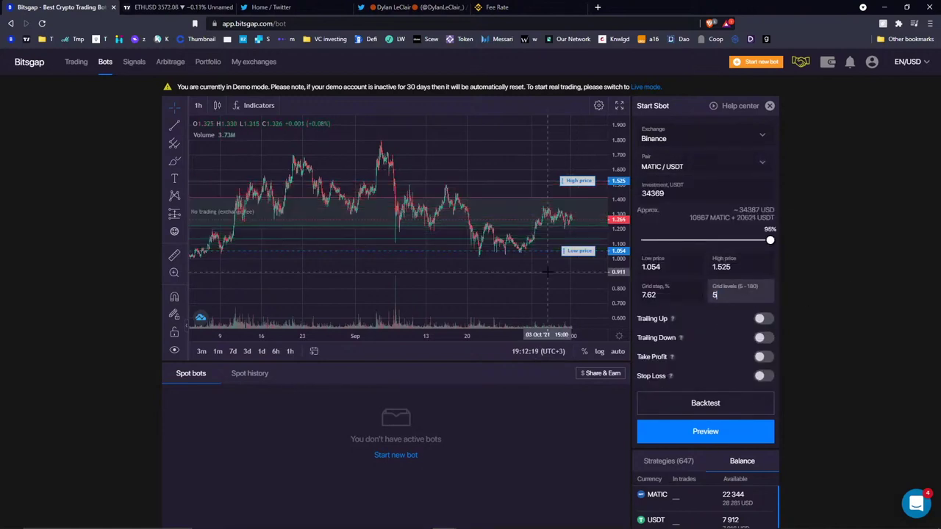
Change the demo Sbot's pair to MATIC/BUSD and set its grid levels to 20.
left_click(659, 158)
type("M")
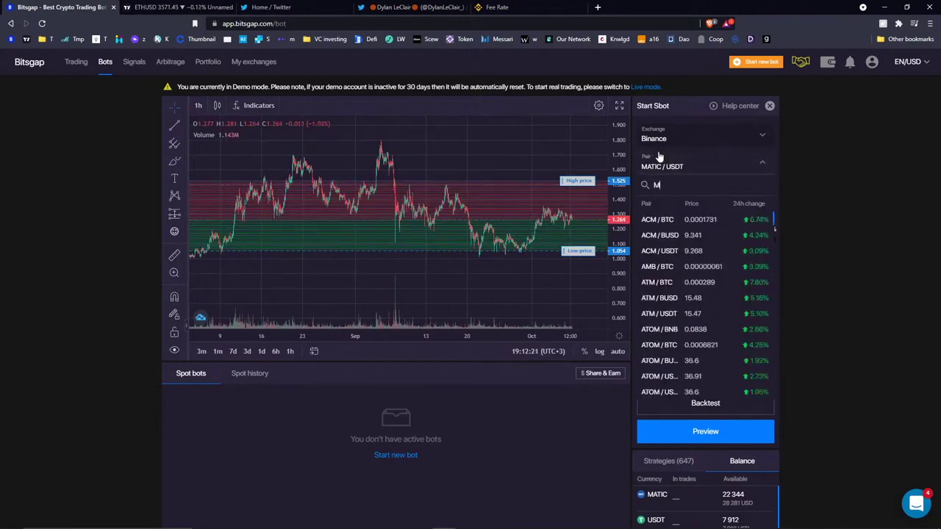
type("ATUC.BUSD")
key("BackSpace")
key("BackSpace")
key("BackSpace")
key("BackSpace")
key("BackSpace")
key("BackSpace")
key("BackSpace")
type("IC/BU")
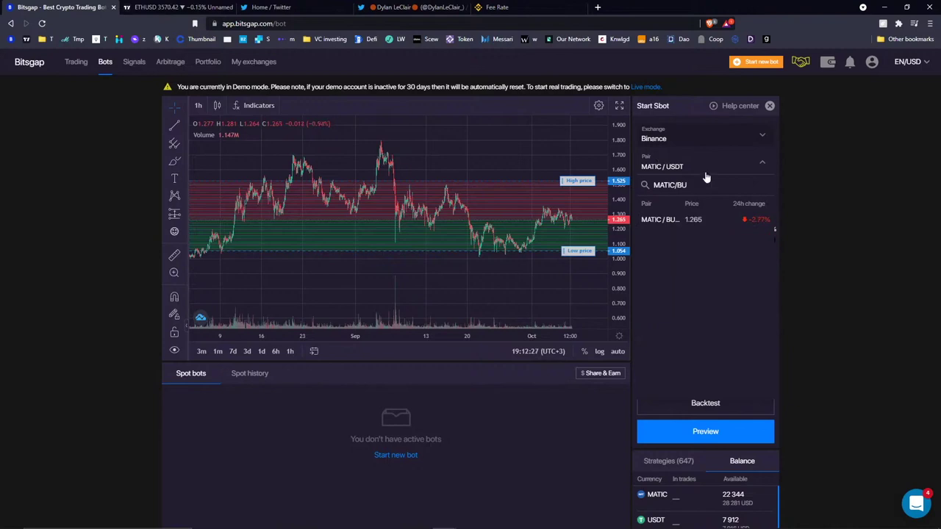
left_click(695, 221)
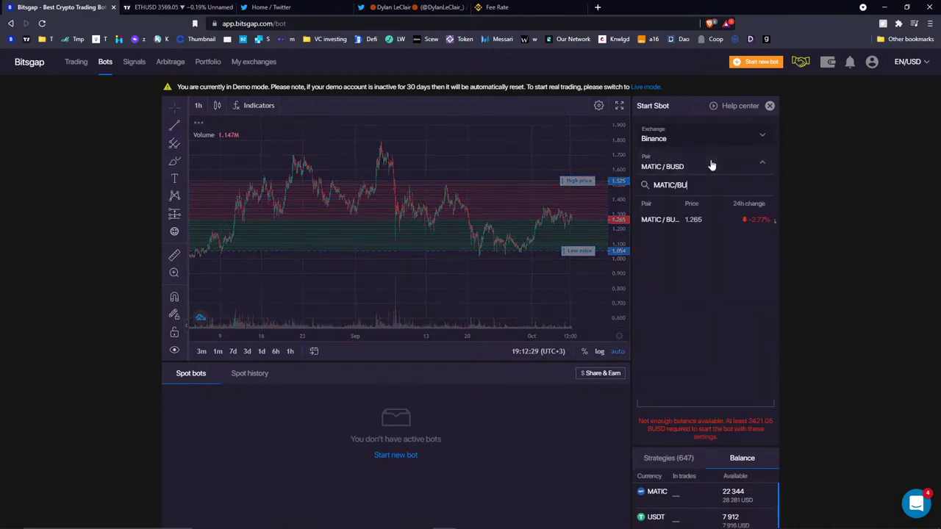
type("20")
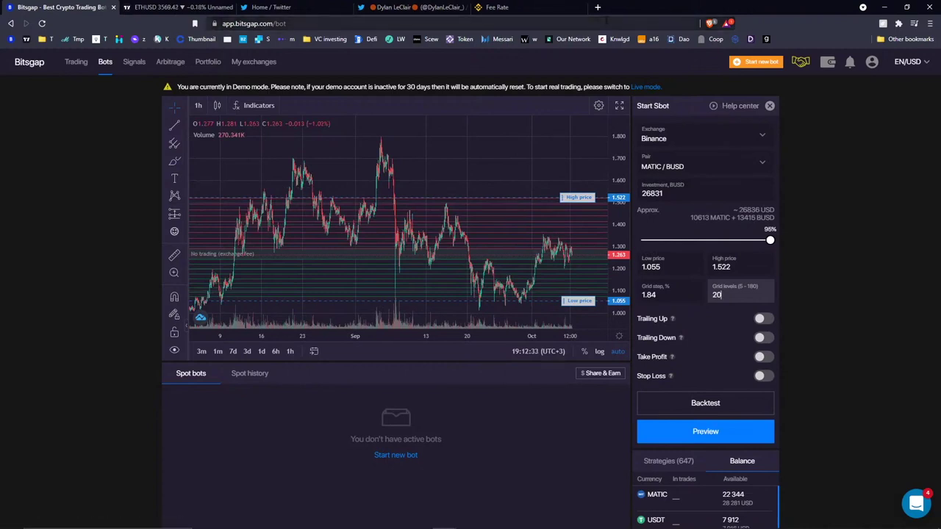
Search the demo Sbot's pair list for MATIC/USD and MATIC/USDC, and close the list without choosing another pair.
left_click(697, 168)
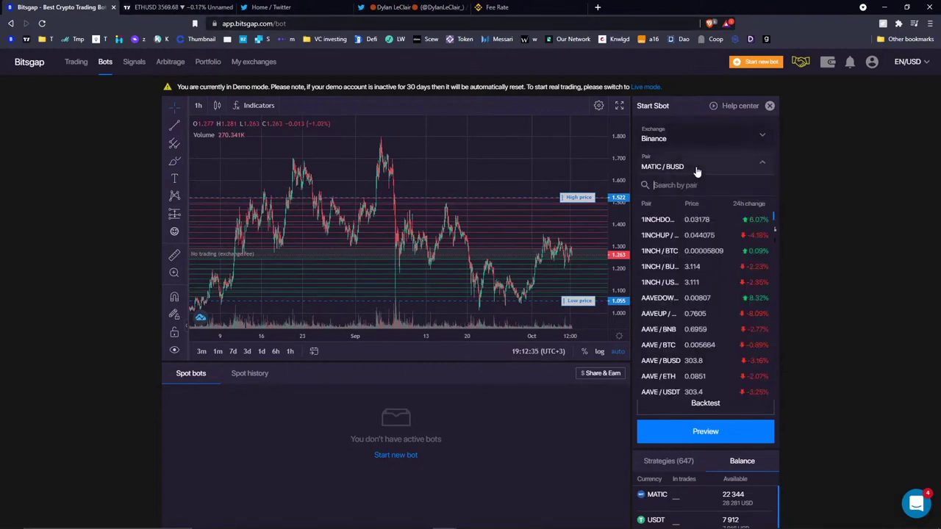
type("C/T")
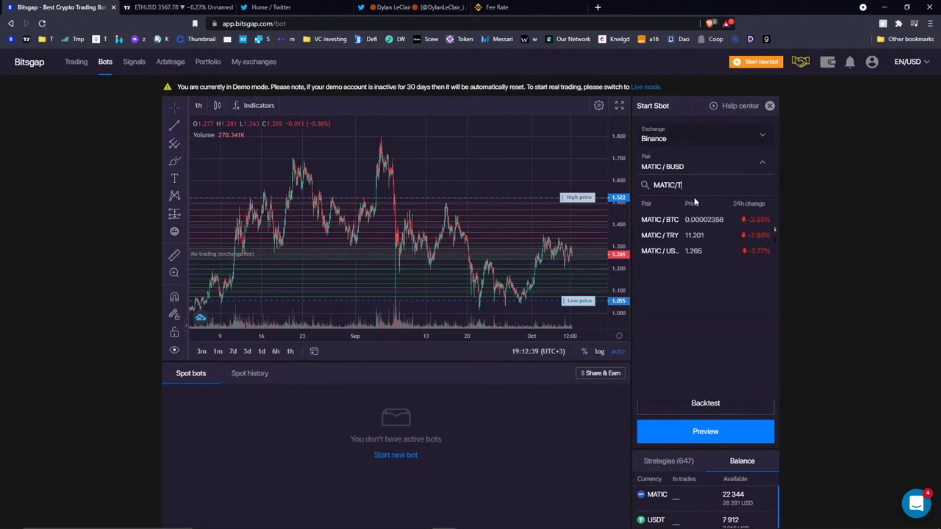
type("USD")
key("BackSpace")
key("BackSpace")
key("BackSpace")
key("BackSpace")
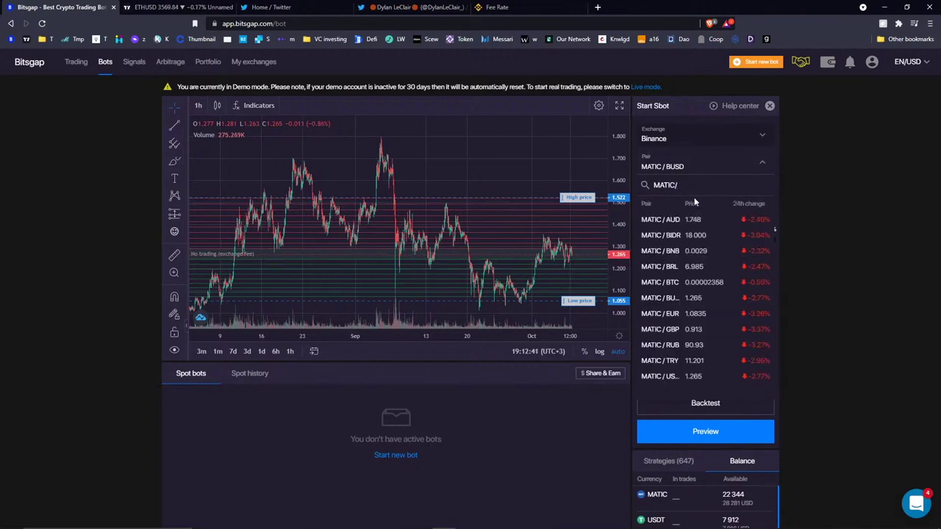
type("USDC")
key("BackSpace")
key("BackSpace")
key("BackSpace")
key("BackSpace")
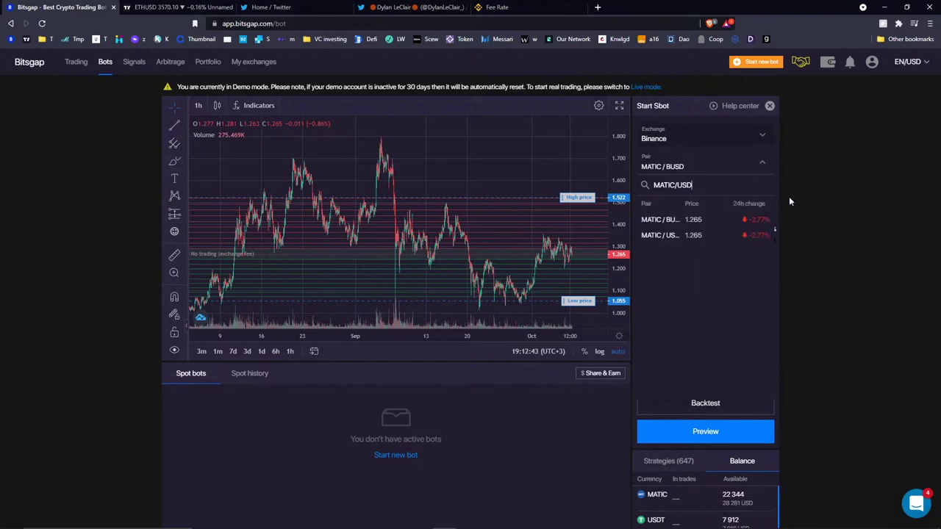
scroll(744, 259, "down", 2)
scroll(745, 257, "down", 1)
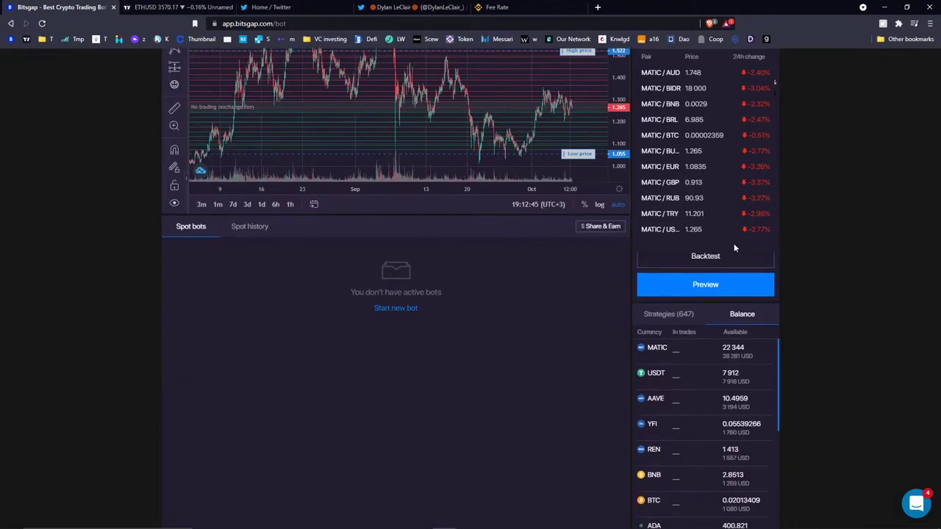
scroll(734, 243, "up", 2)
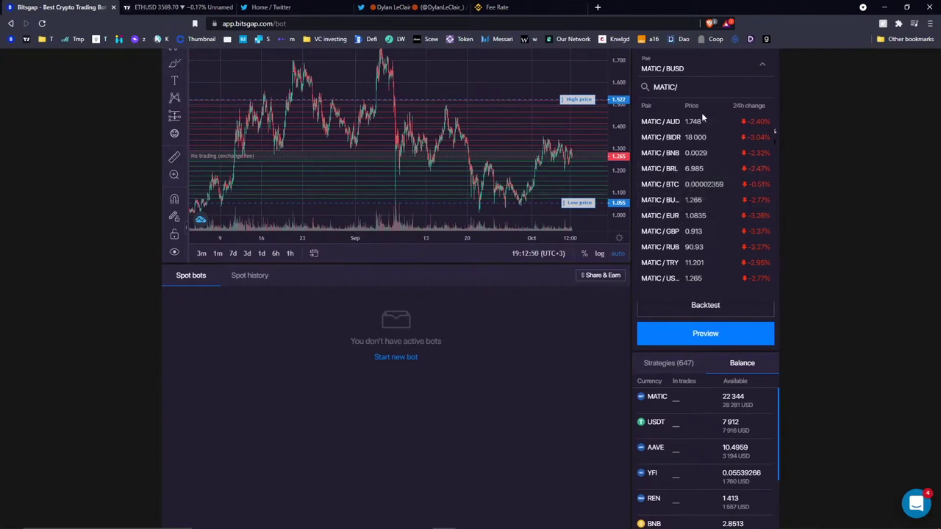
left_click(876, 132)
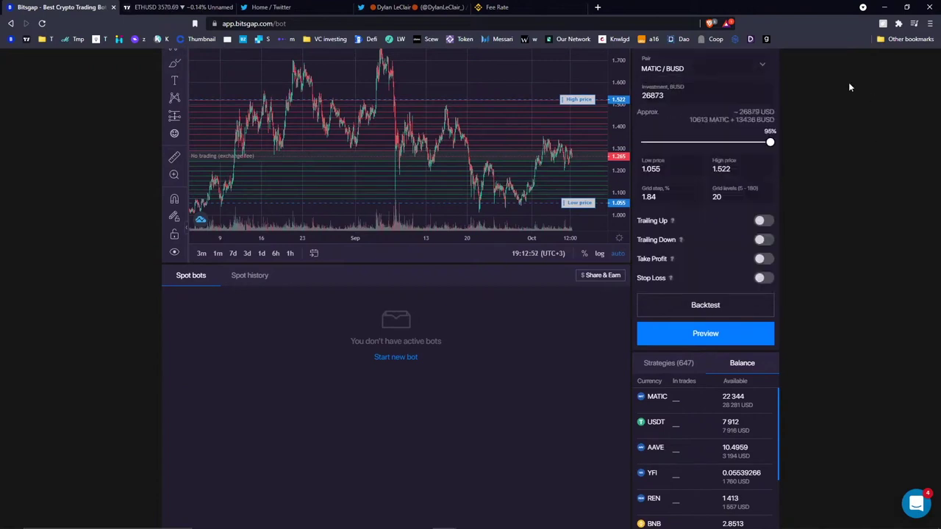
scroll(887, 158, "up", 2)
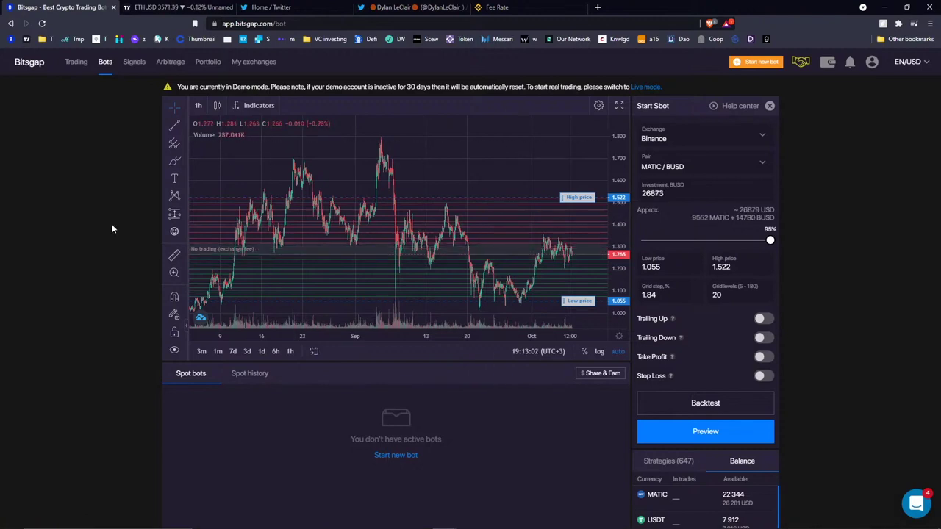
Enlarge the page, switch the account back to live mode and leave the demo Sbot setup.
key("ctrl+plus")
key("ctrl+plus")
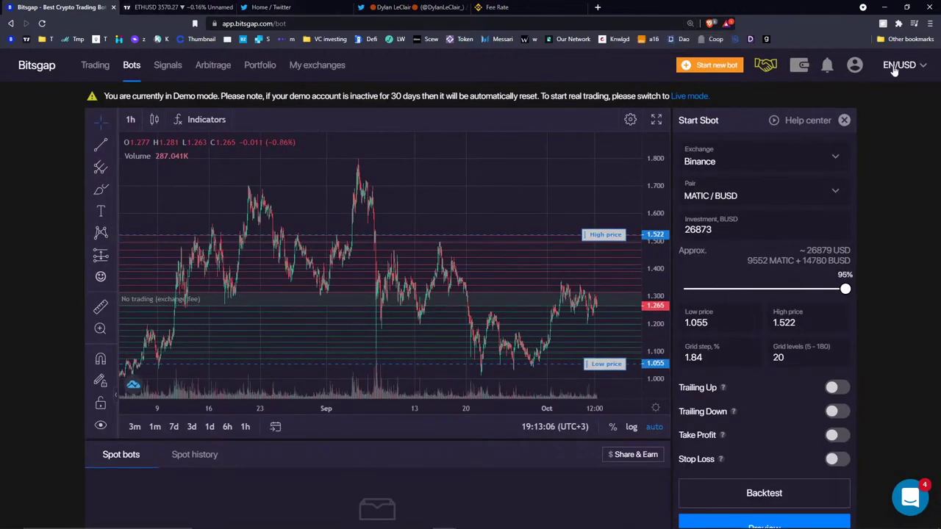
left_click(854, 65)
left_click(845, 121)
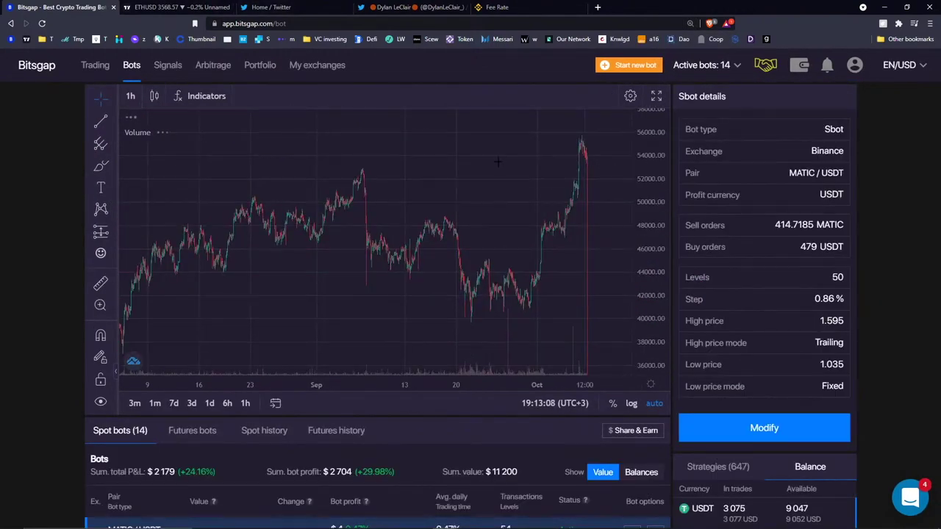
Review the live spot bots' profit, average daily return, transactions and levels, along with the MATIC/USDT bot's chart.
scroll(437, 220, "down", 4)
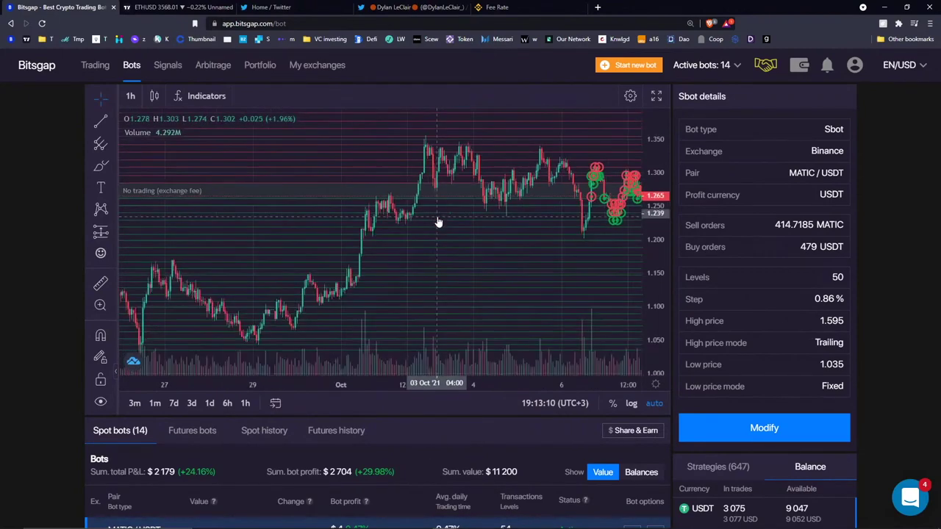
scroll(395, 409, "down", 7)
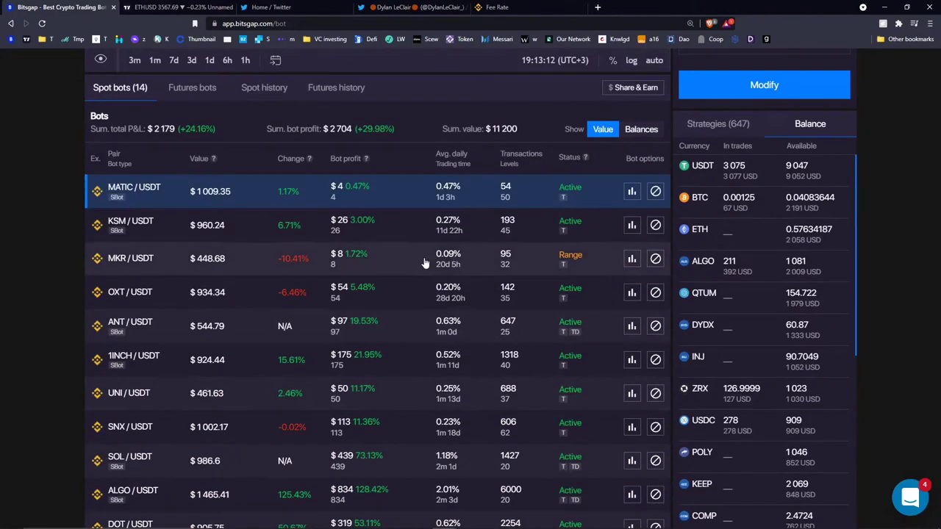
scroll(424, 264, "up", 3)
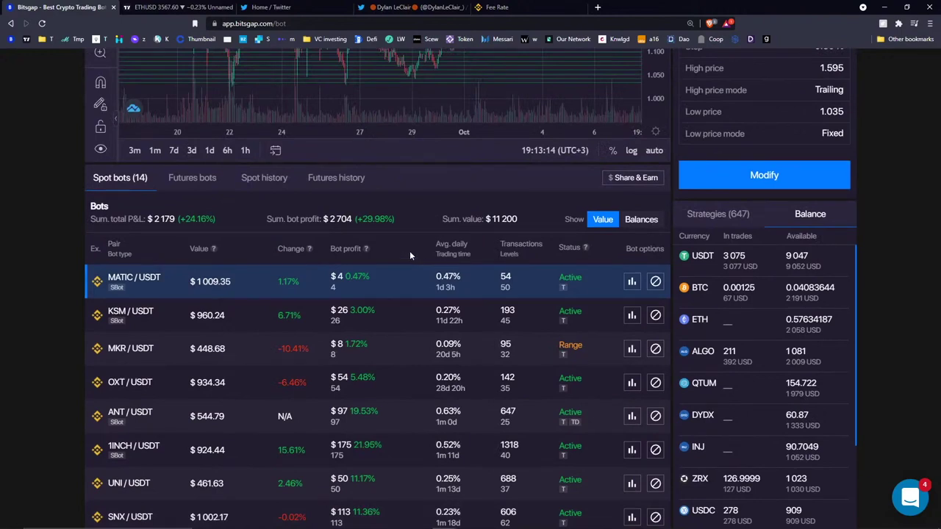
scroll(268, 278, "down", 3)
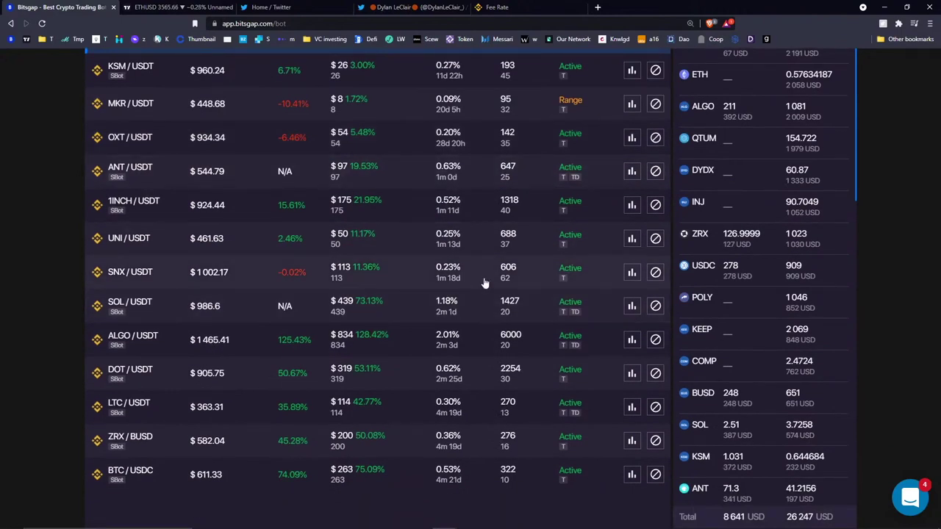
scroll(471, 287, "up", 6)
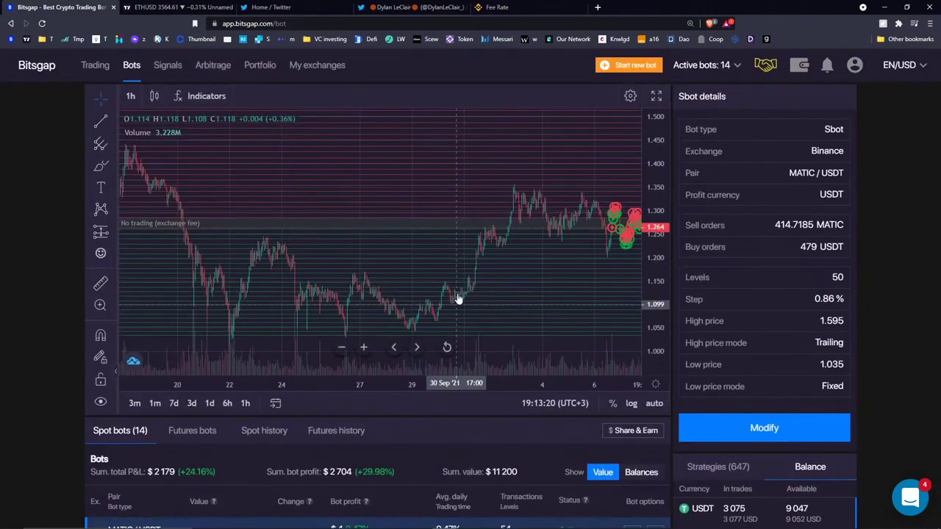
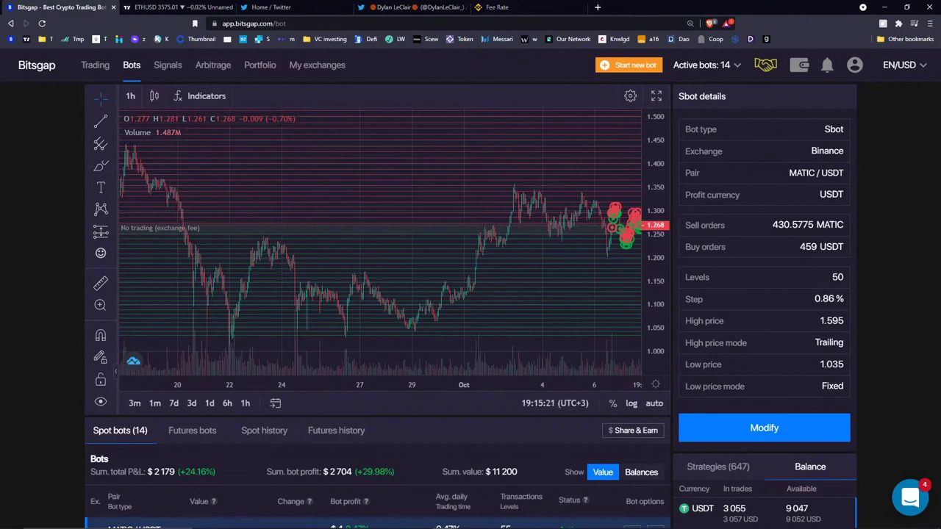
Examine the MATIC/USDT bot's full grid range over a longer period on the chart, and look through the spot bots list.
scroll(423, 170, "down", 3)
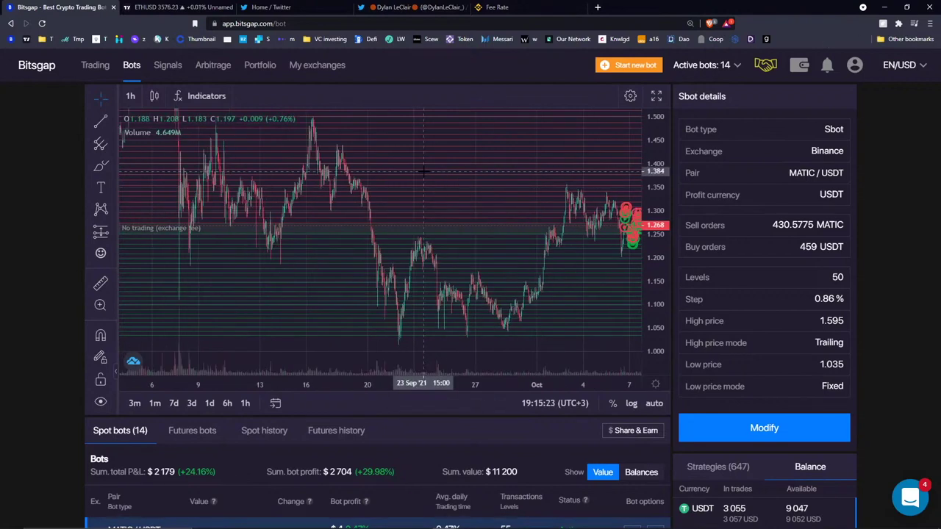
scroll(580, 211, "down", 2)
left_click_drag(580, 210, 448, 184)
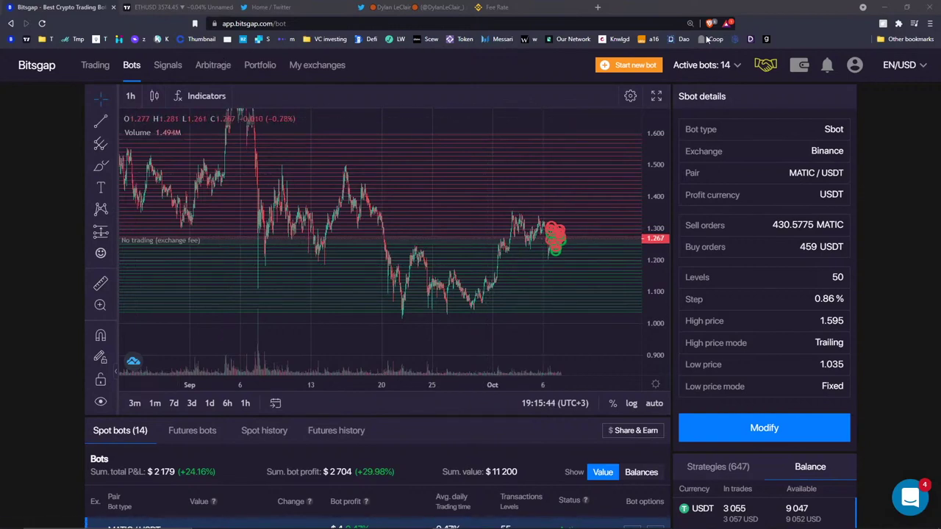
scroll(399, 346, "down", 2)
scroll(515, 368, "down", 5)
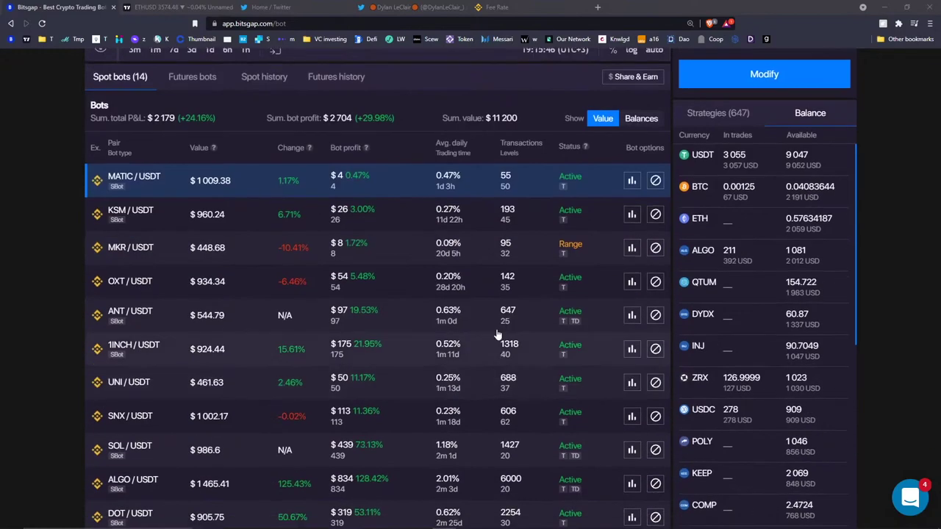
scroll(497, 336, "down", 2)
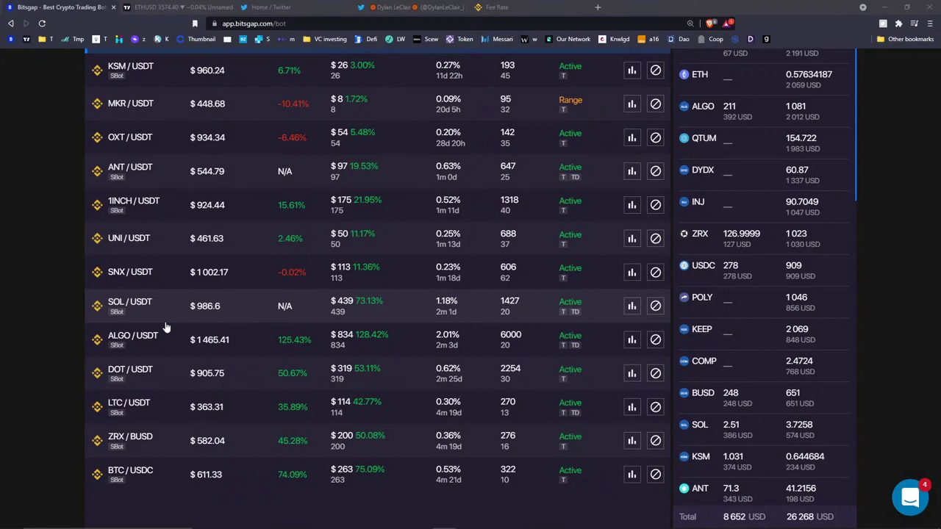
Restore the page's smaller size and compare the grid step of the SNX/USDT and UNI/USDT bots.
key("ctrl+minus")
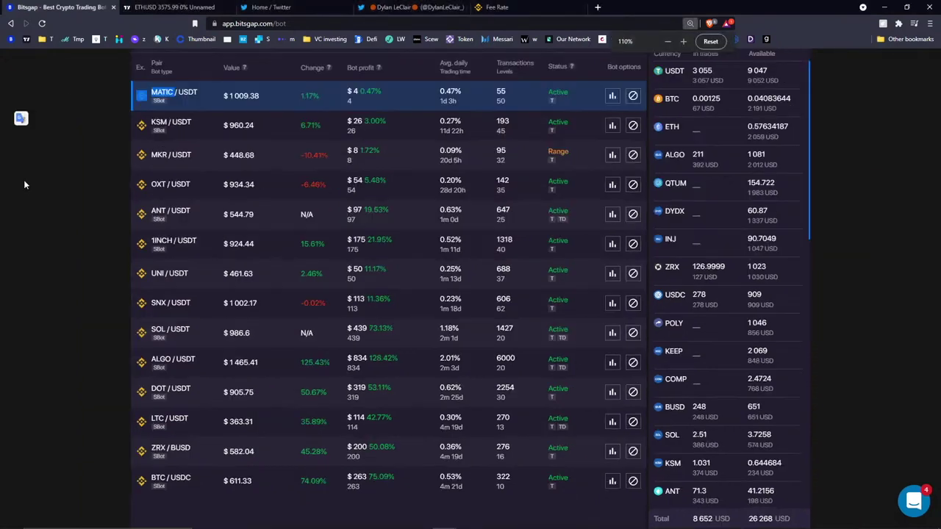
scroll(142, 215, "up", 1)
scroll(231, 309, "down", 1)
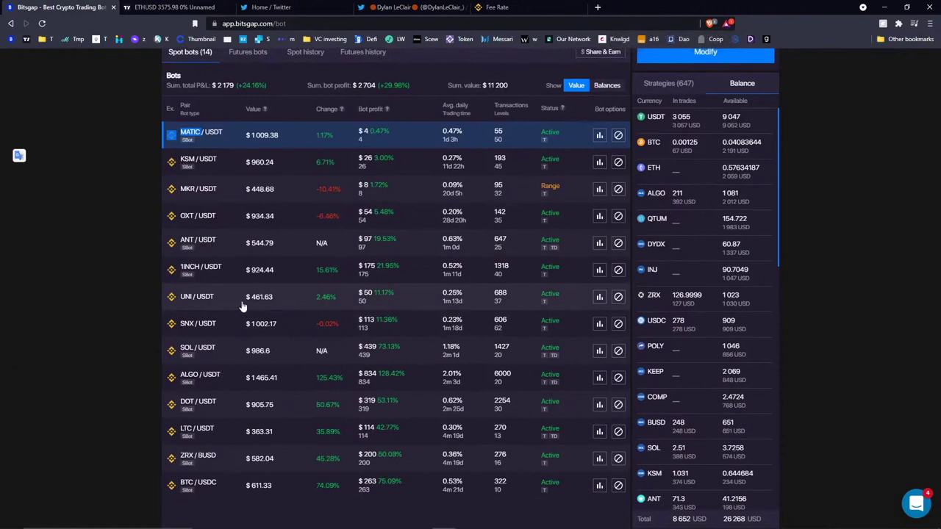
left_click(227, 325)
scroll(342, 227, "up", 2)
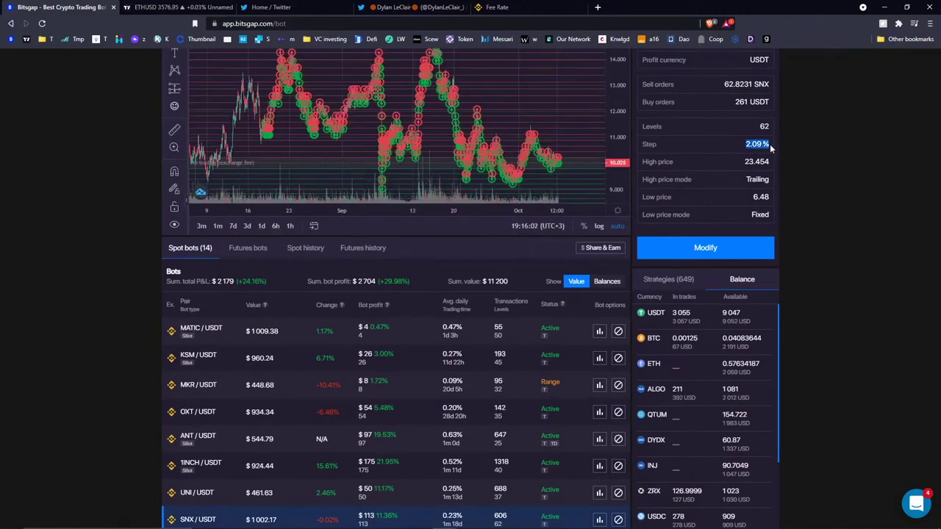
scroll(430, 366, "down", 2)
left_click(275, 297)
scroll(277, 295, "up", 2)
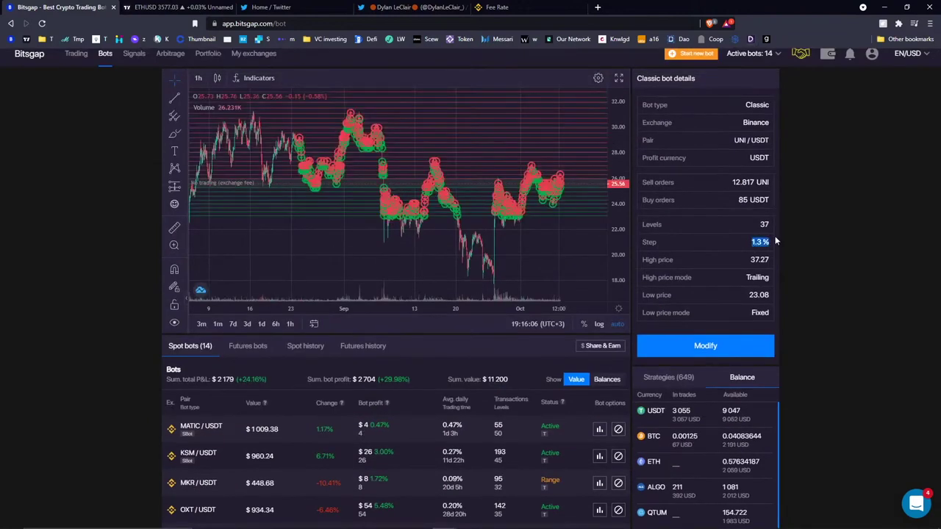
Check the grid step and levels of the 1INCH, ANT, OXT, MKR, MATIC and KSM bots paired with USDT.
scroll(258, 296, "down", 3)
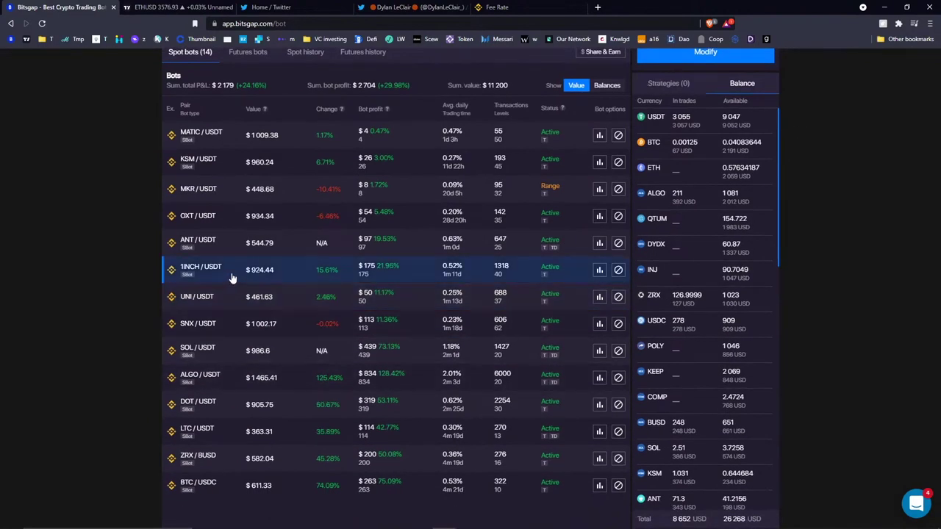
left_click(231, 278)
left_click(316, 439)
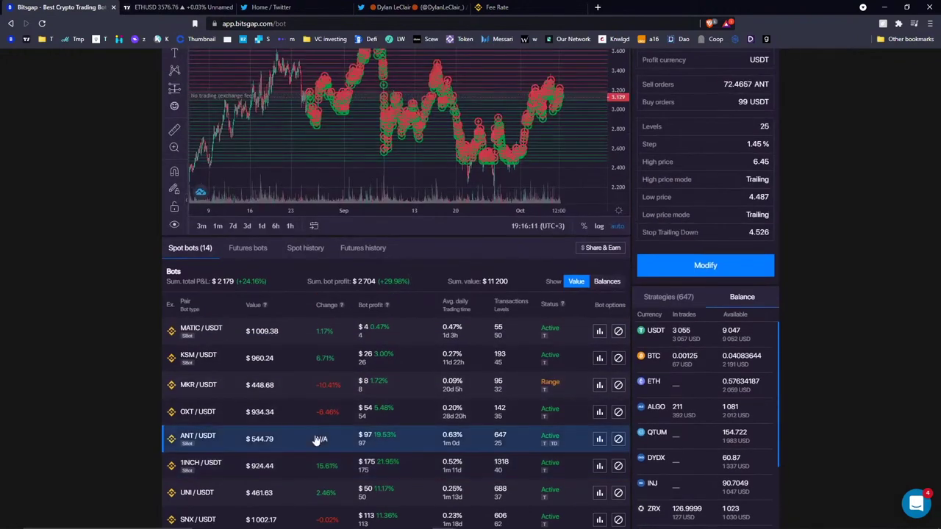
left_click(330, 413)
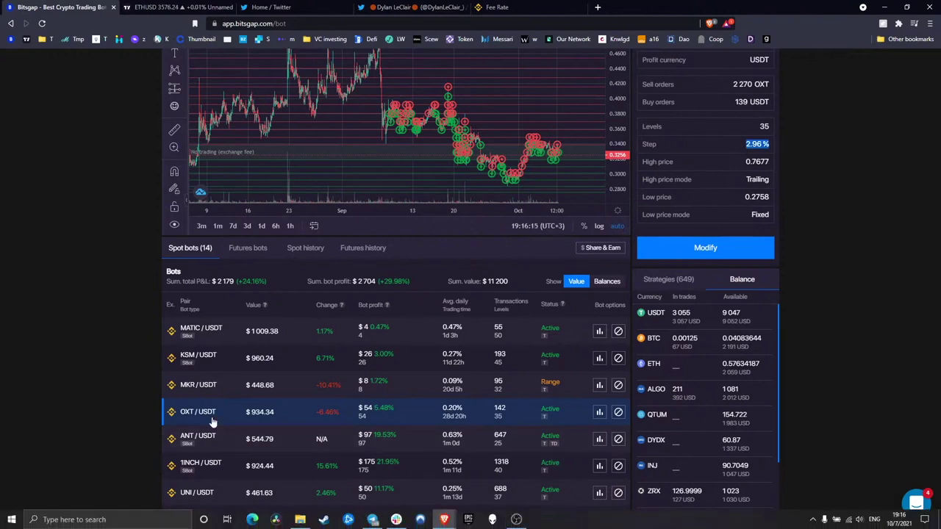
left_click(221, 382)
left_click(334, 332)
left_click(338, 358)
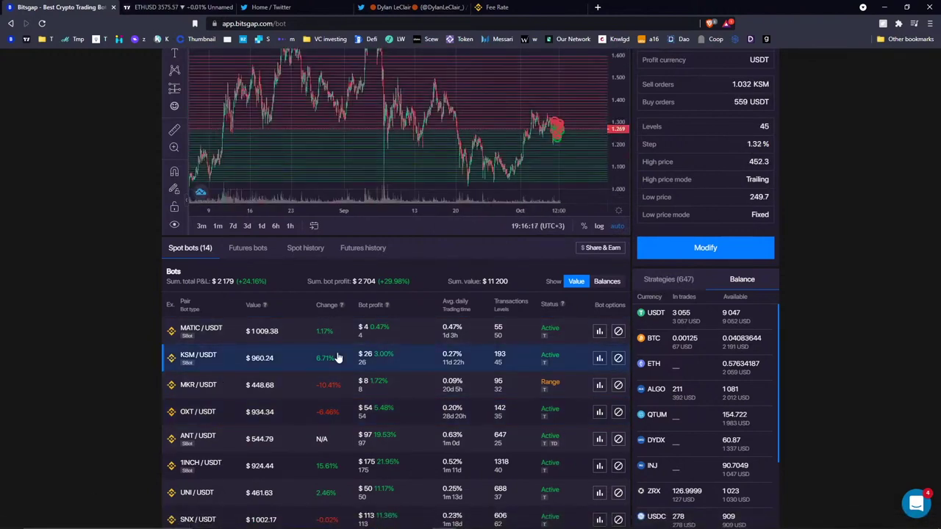
Inspect the grid levels, step and chart orders of the ZRX/BUSD and LTC/USDT bots.
scroll(336, 357, "down", 3)
left_click(322, 458)
scroll(322, 458, "up", 2)
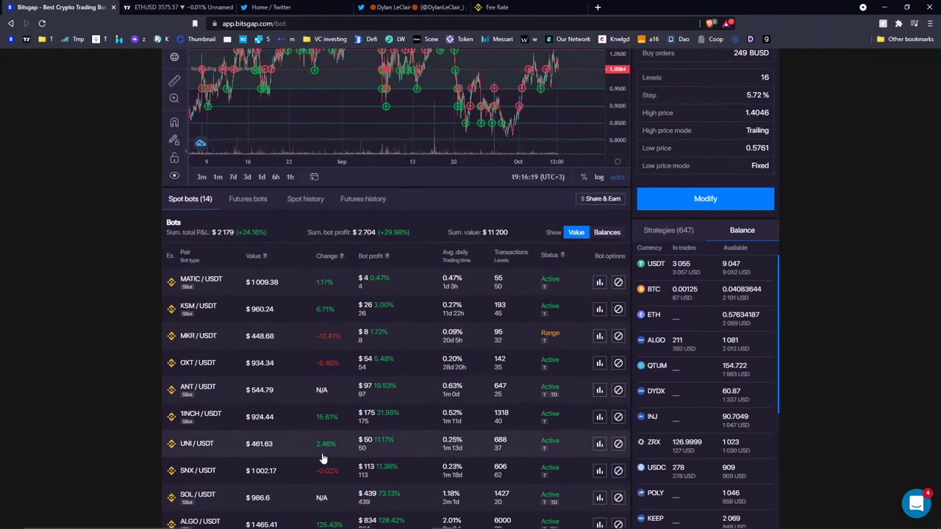
scroll(322, 458, "down", 2)
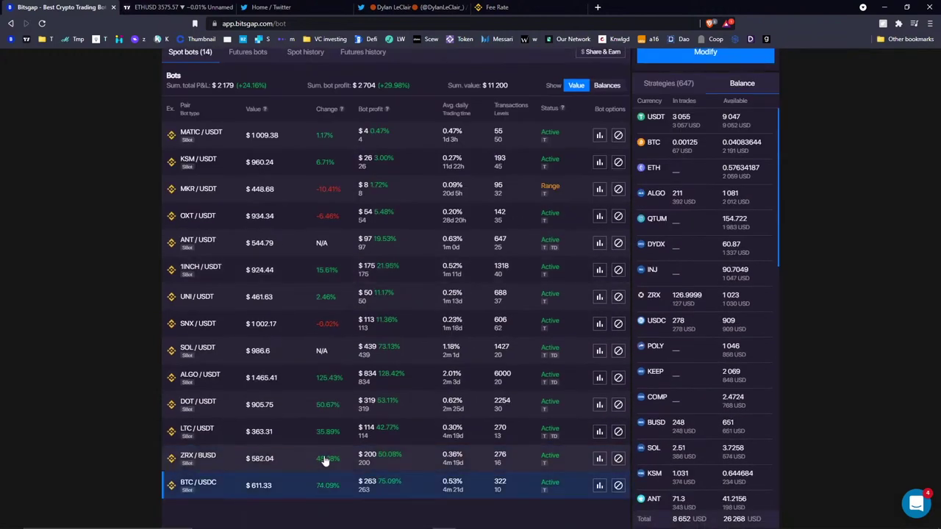
left_click(330, 434)
scroll(330, 434, "up", 3)
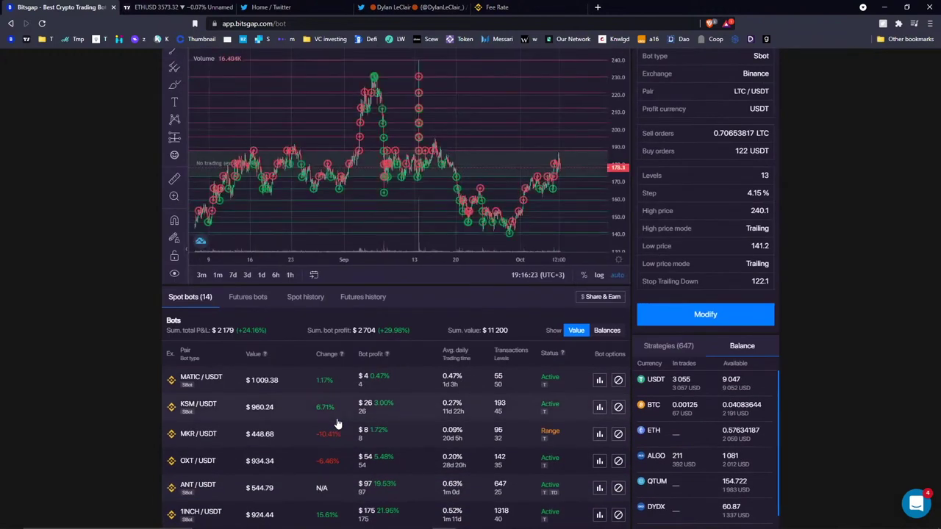
Look over the LTC/USDT bot's details and the bots' profits, and select the ZRX/BUSD and BTC/USDC bots in turn.
scroll(337, 422, "down", 2)
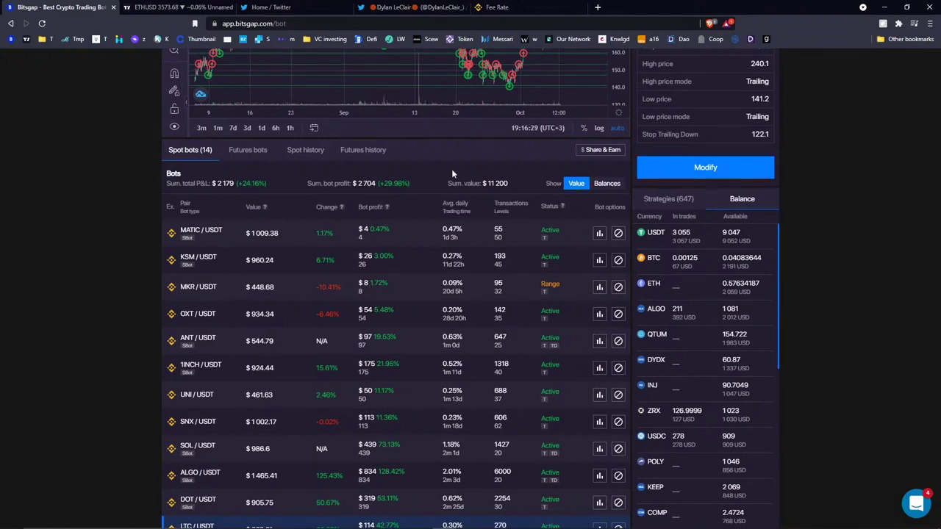
scroll(819, 220, "up", 2)
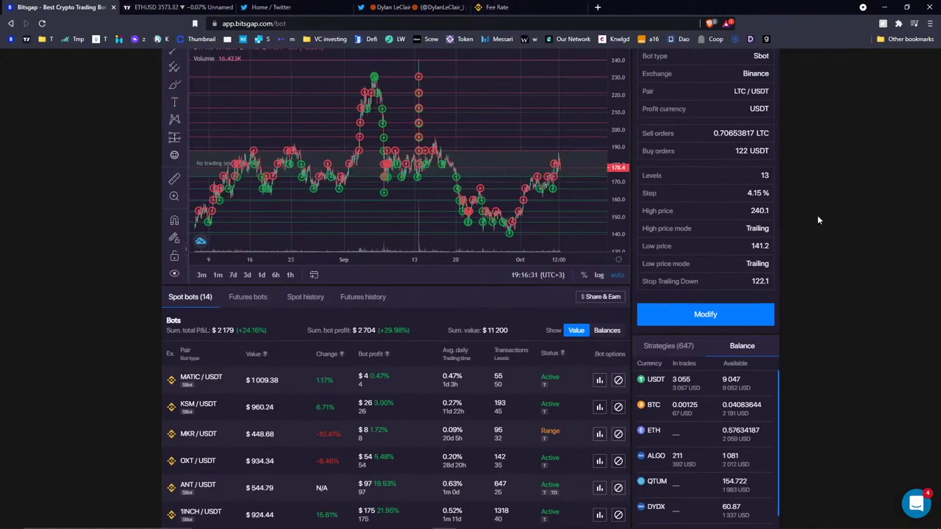
scroll(514, 294, "down", 3)
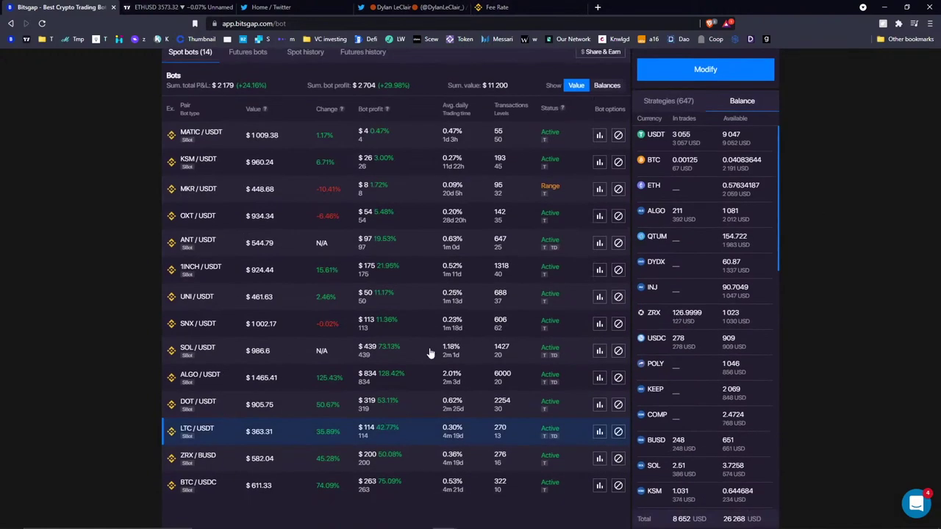
left_click(226, 469)
left_click(232, 491)
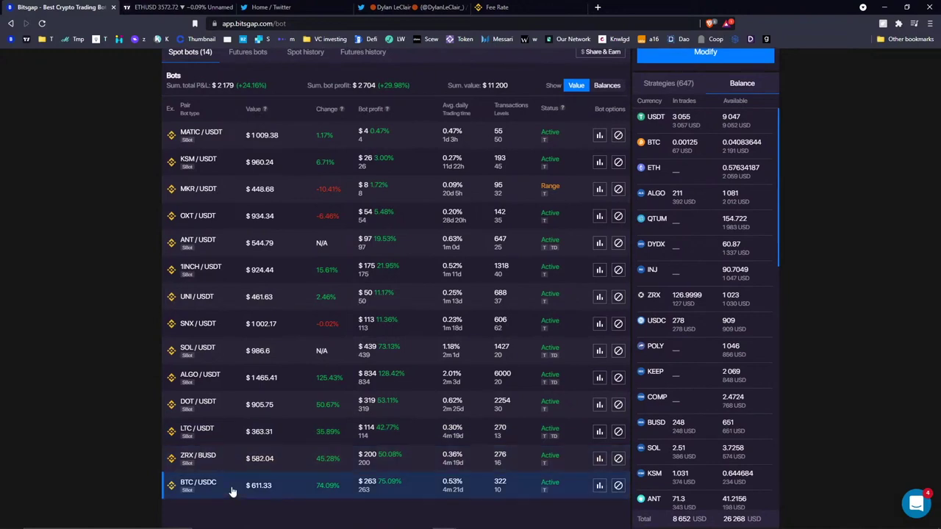
Switch the LTC/USDT bot's chart to 6-hour candles and examine its past orders, grid range and stop trailing down level.
left_click(232, 431)
scroll(299, 435, "up", 4)
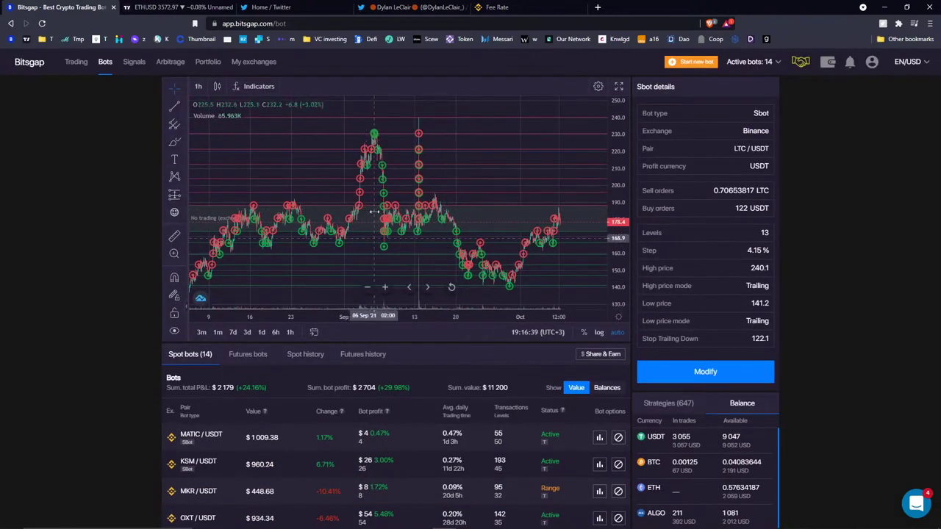
left_click_drag(338, 206, 424, 152)
left_click(191, 86)
left_click(216, 243)
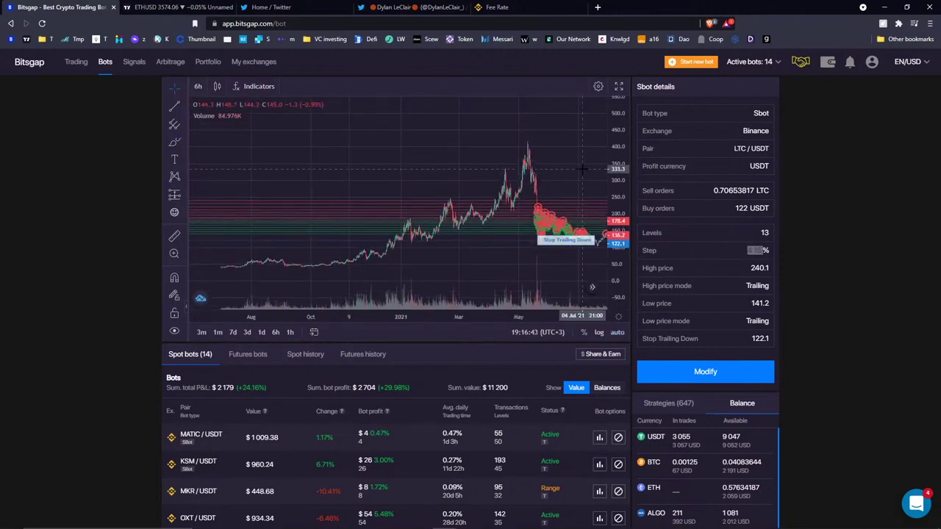
left_click_drag(639, 279, 168, 375)
left_click_drag(571, 239, 383, 239)
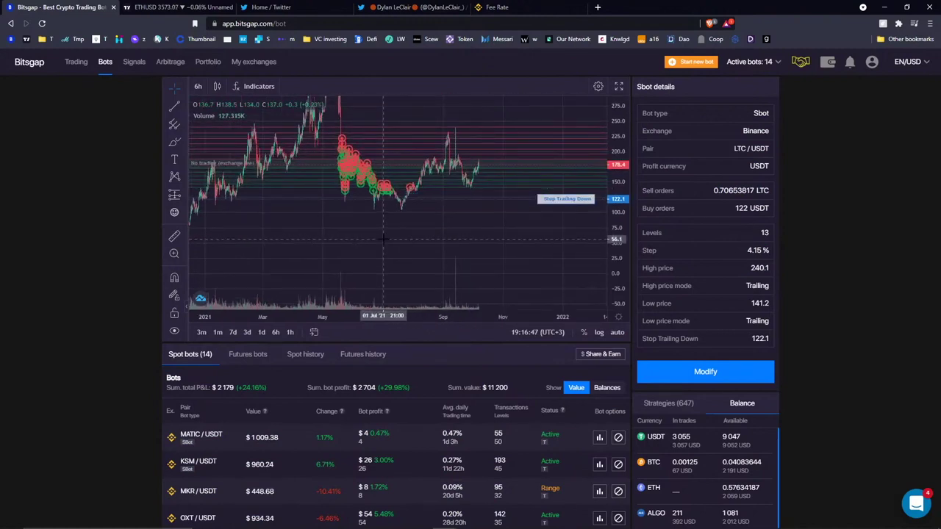
left_click_drag(469, 236, 307, 237)
left_click_drag(449, 220, 325, 170)
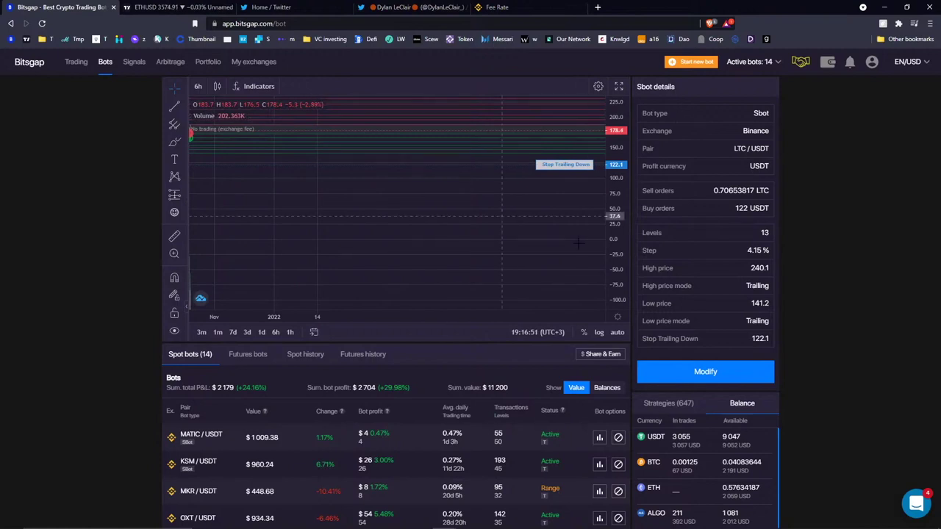
Set up a new AAVE/USDT Sbot with 30 grid levels, a low price of 61.2 and a high price of 276.1.
left_click(705, 63)
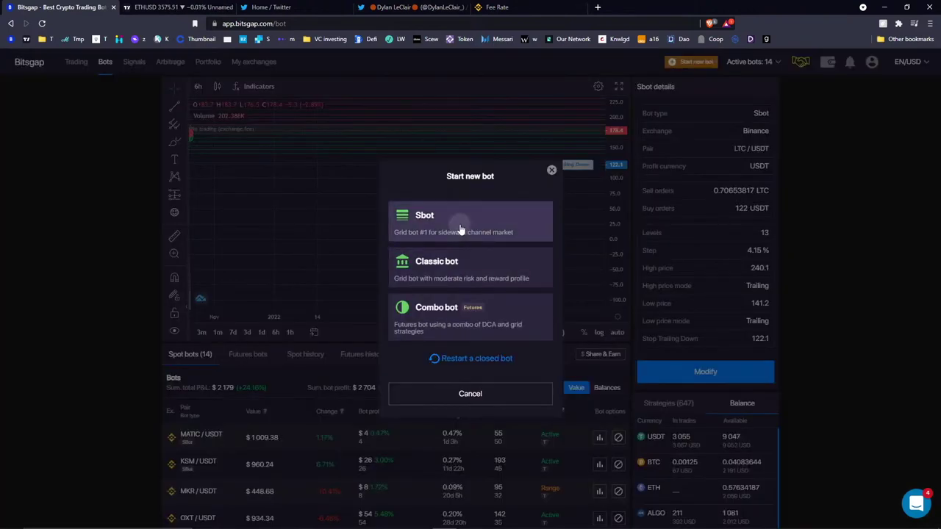
left_click(430, 229)
left_click(682, 150)
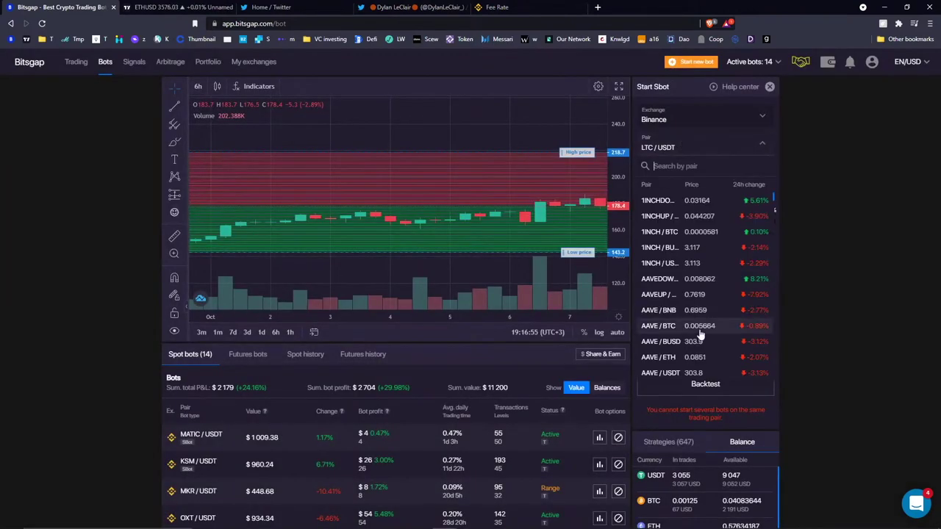
left_click(690, 374)
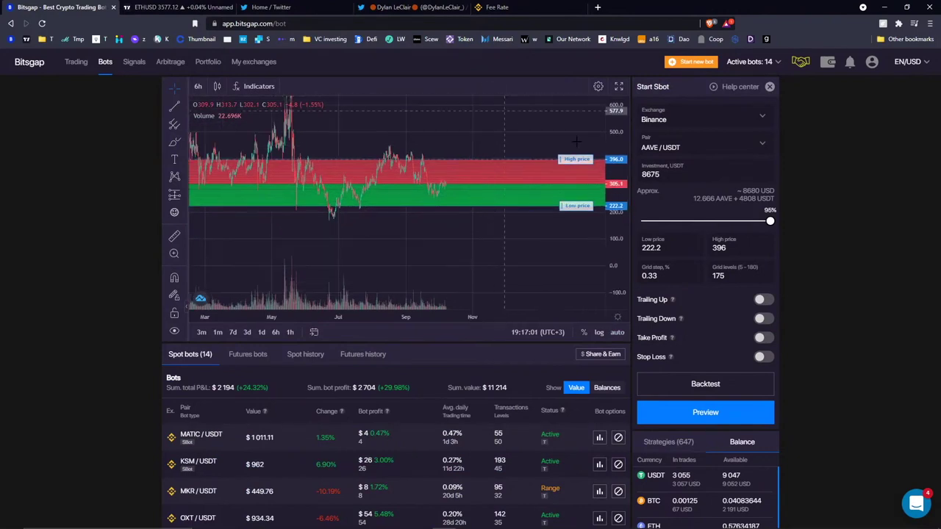
type("30")
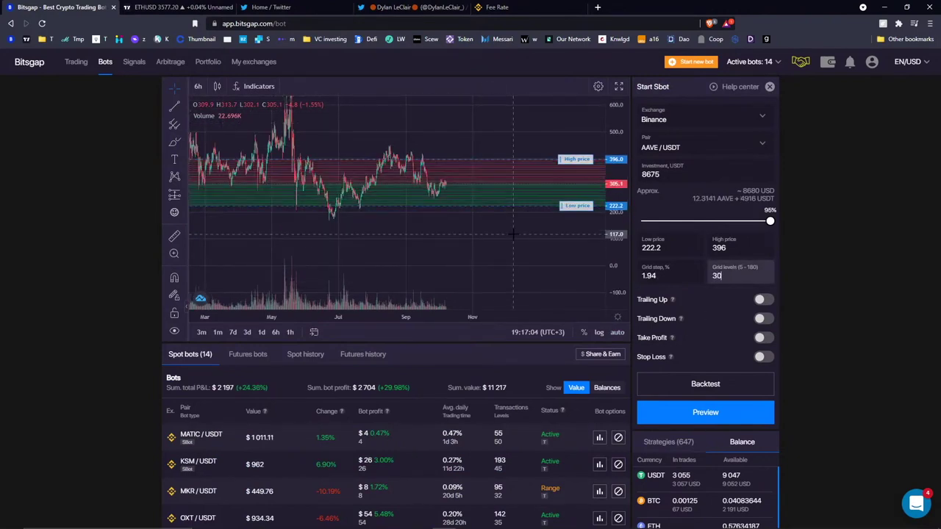
left_click_drag(573, 209, 576, 250)
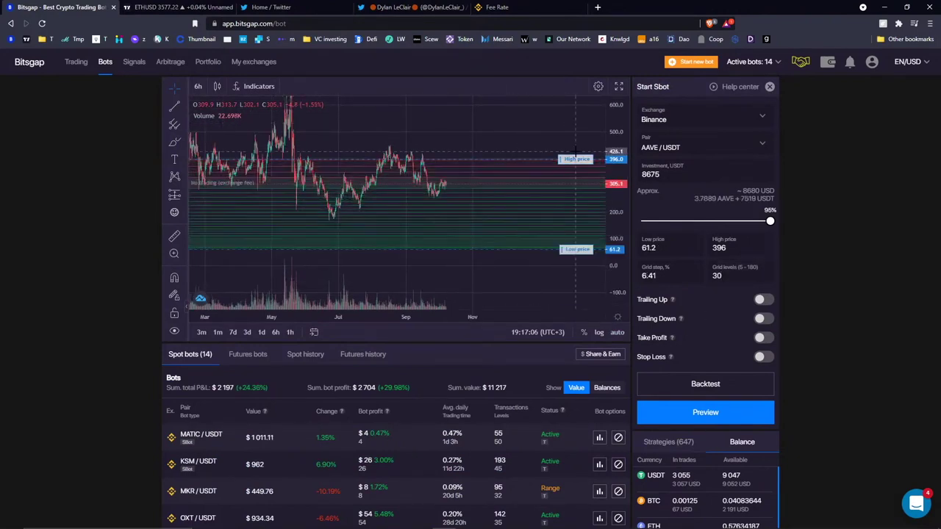
left_click_drag(576, 160, 580, 191)
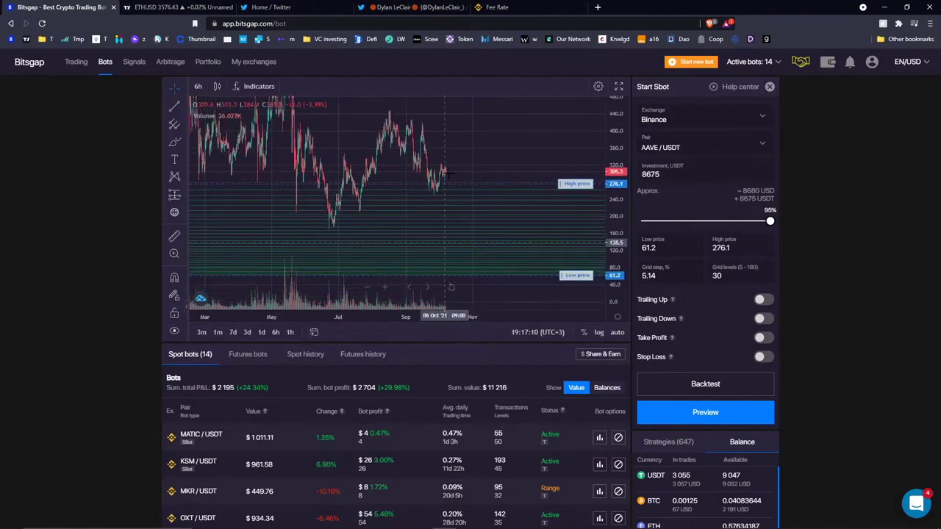
Sketch a projected AAVE price path with the brush, falling into the grid and swinging inside it, and review the grid step and levels.
left_click(649, 276)
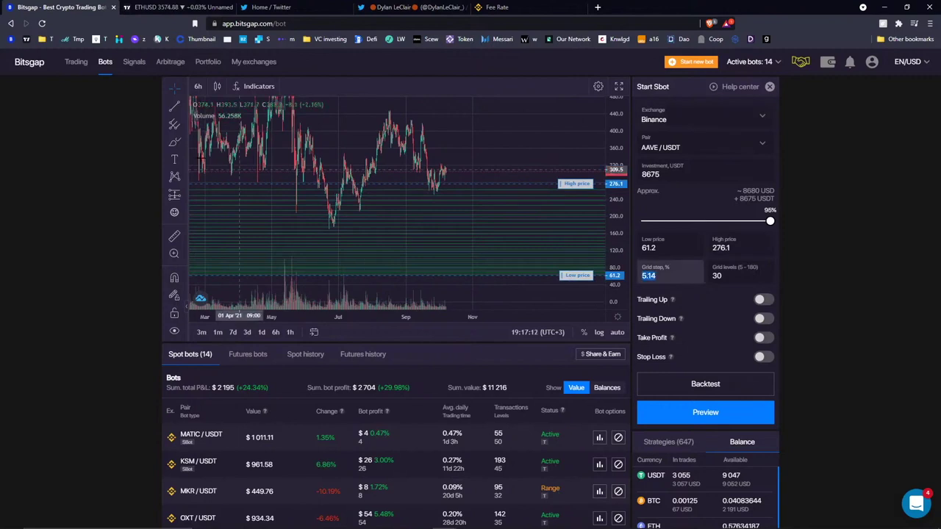
left_click(175, 142)
mouse_move(447, 171)
left_mouse_down()
mouse_move(478, 267)
mouse_move(488, 246)
mouse_move(594, 208)
left_mouse_up()
left_click(678, 275)
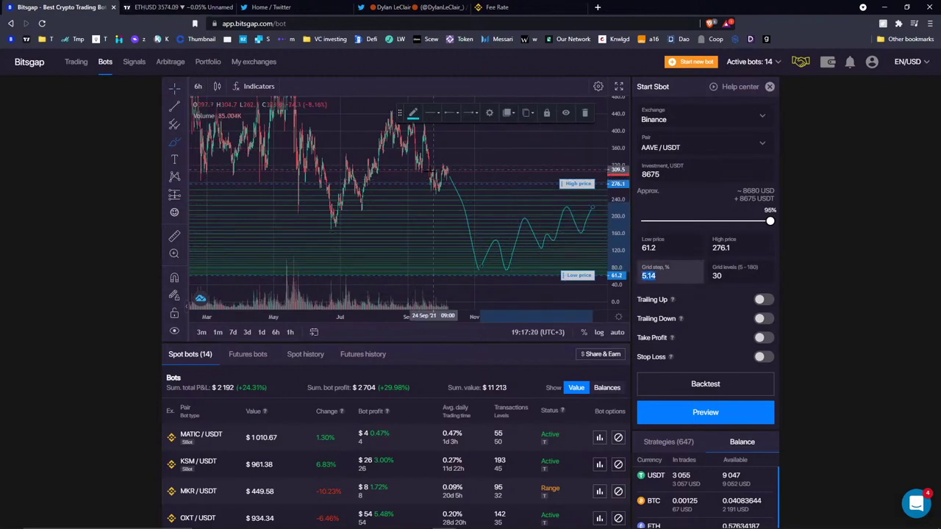
left_click(725, 276)
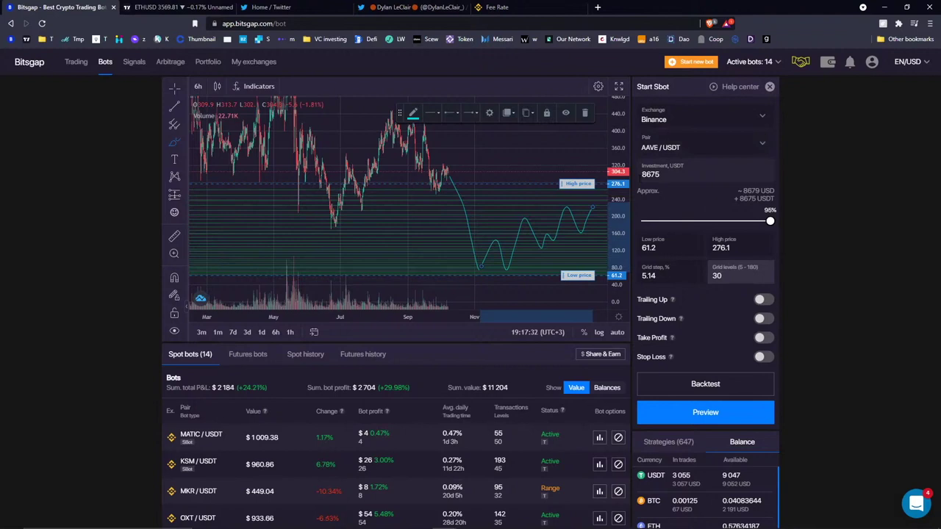
left_click(650, 275)
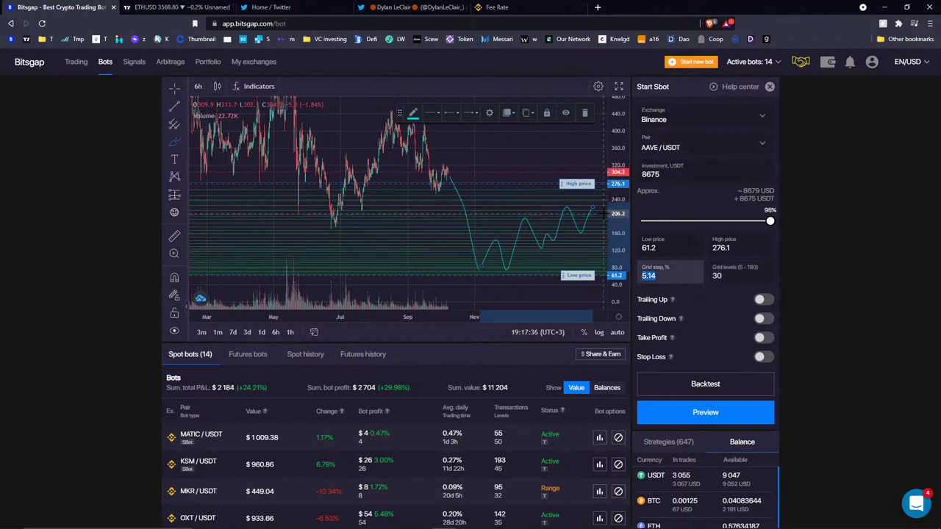
Compare the grid steps of the BTC/USDC, ZRX/BUSD and LTC/USDT bots and view the LTC/USDT order history on the chart.
scroll(267, 216, "down", 4)
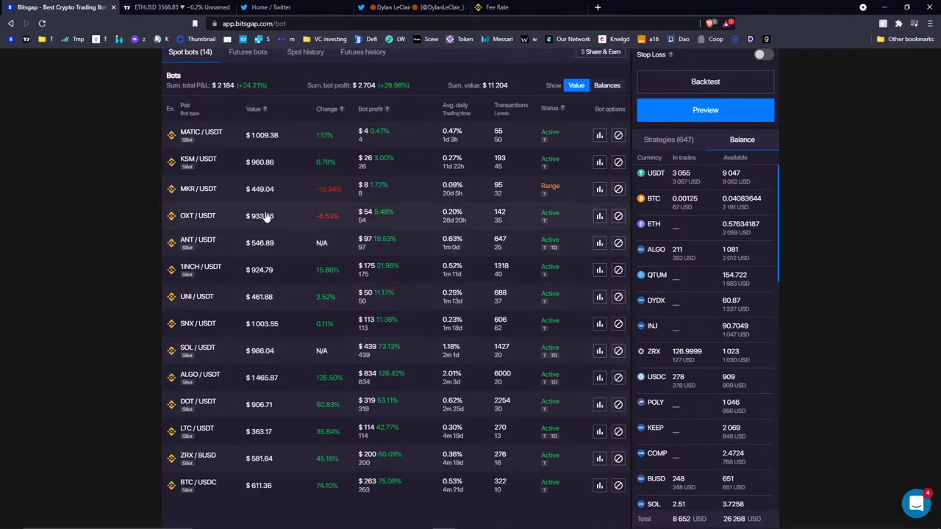
left_click(248, 484)
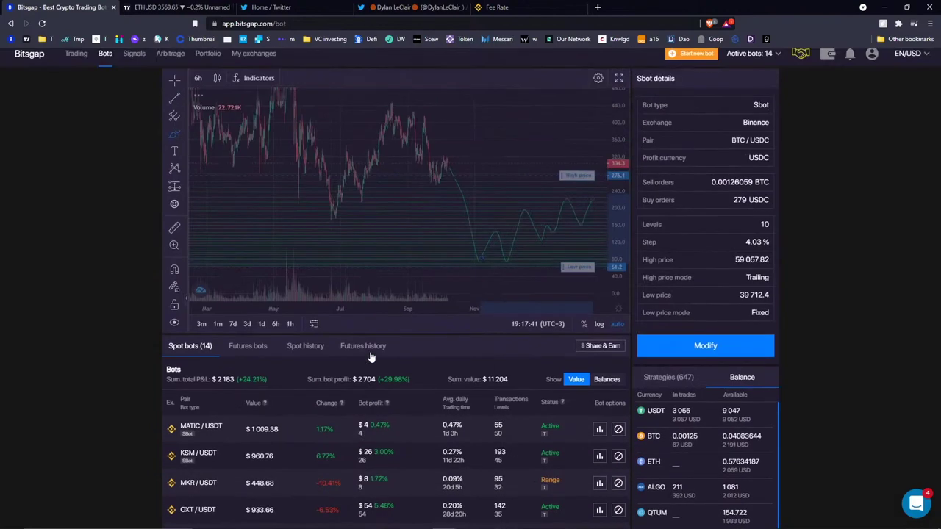
scroll(592, 353, "down", 4)
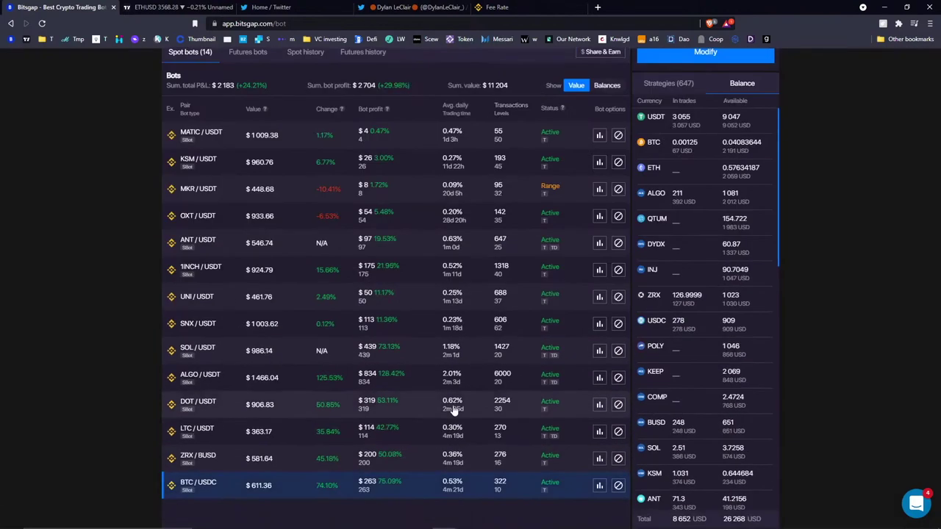
left_click(255, 459)
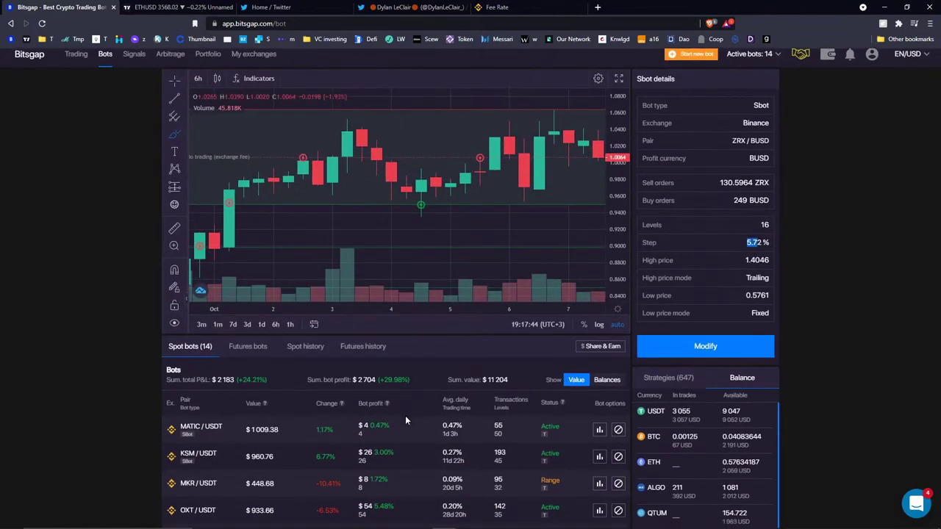
scroll(405, 415, "down", 3)
left_click(244, 485)
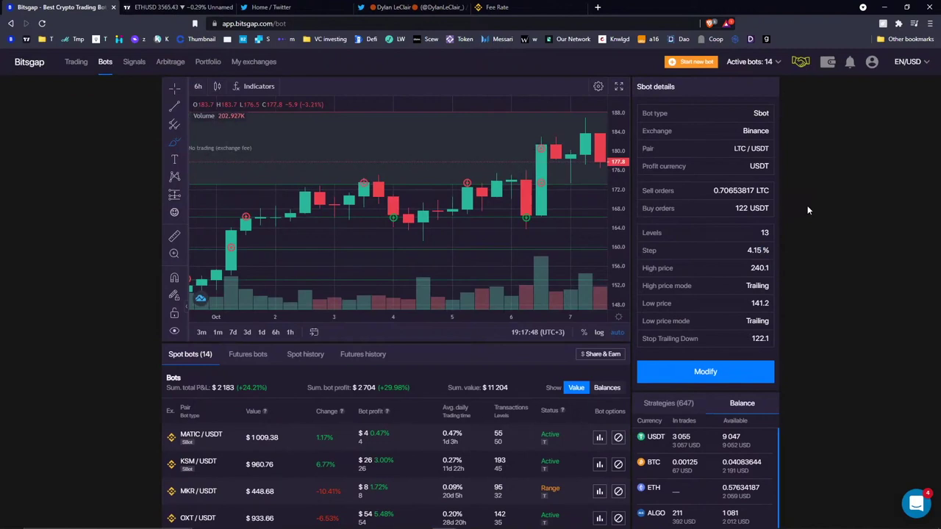
scroll(582, 193, "down", 10)
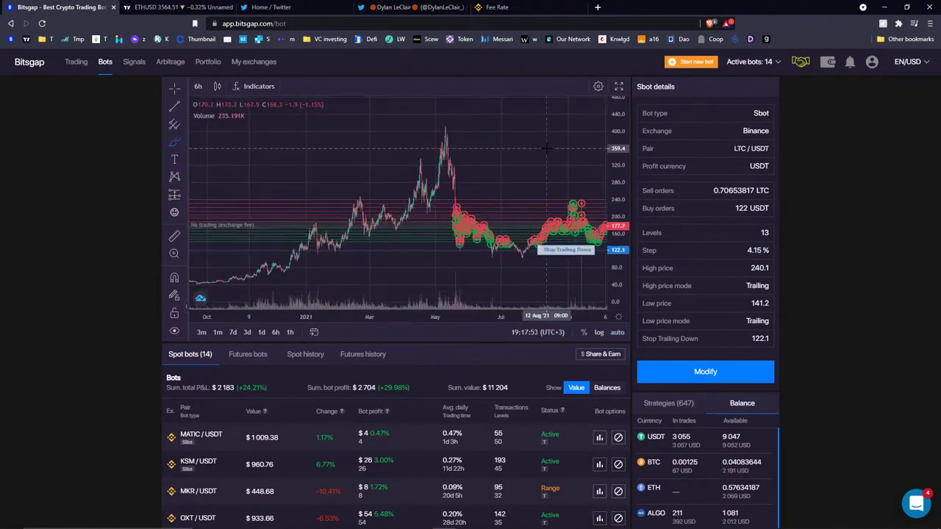
left_click_drag(320, 173, 357, 130)
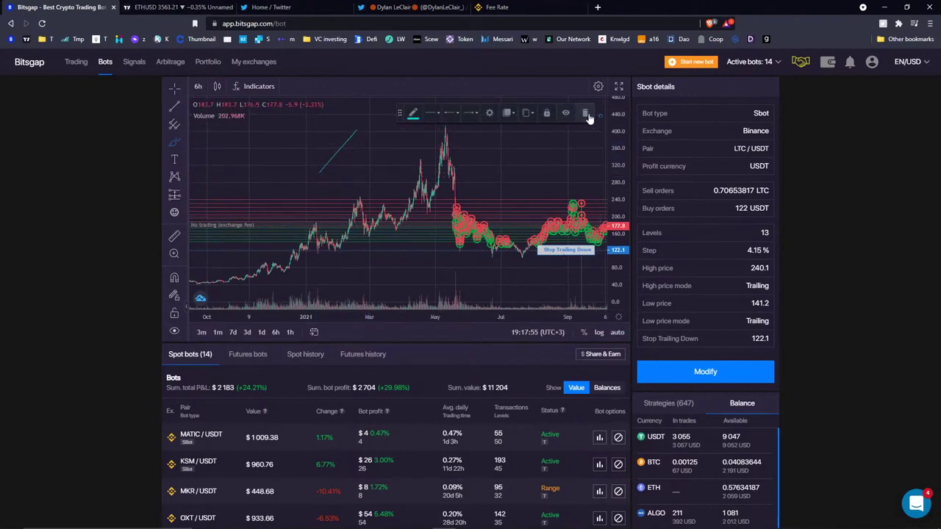
left_click(343, 145)
left_click(172, 89)
left_click(344, 146)
left_click(582, 113)
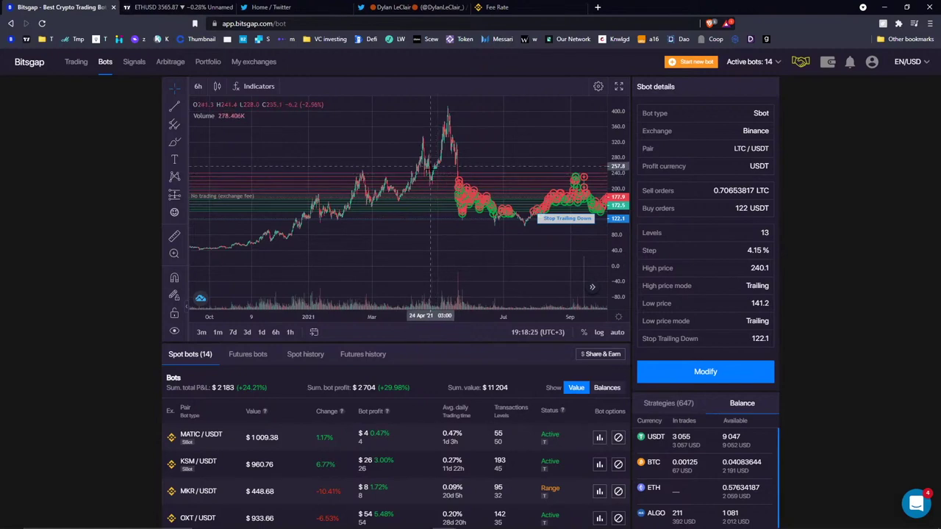
Examine the LTC/USDT bot's orders on the chart from the May drop through the following months.
left_click_drag(513, 145, 411, 147)
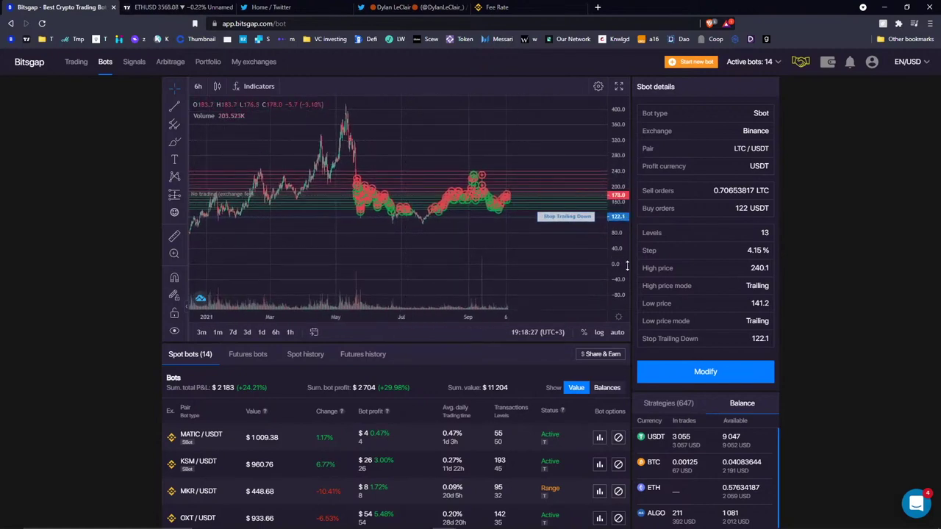
left_click_drag(624, 218, 624, 210)
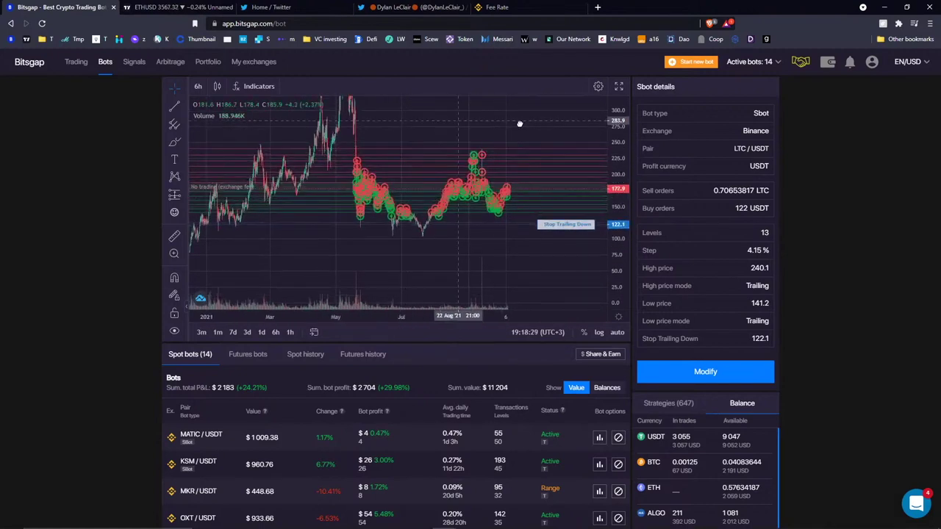
left_click_drag(521, 122, 630, 125)
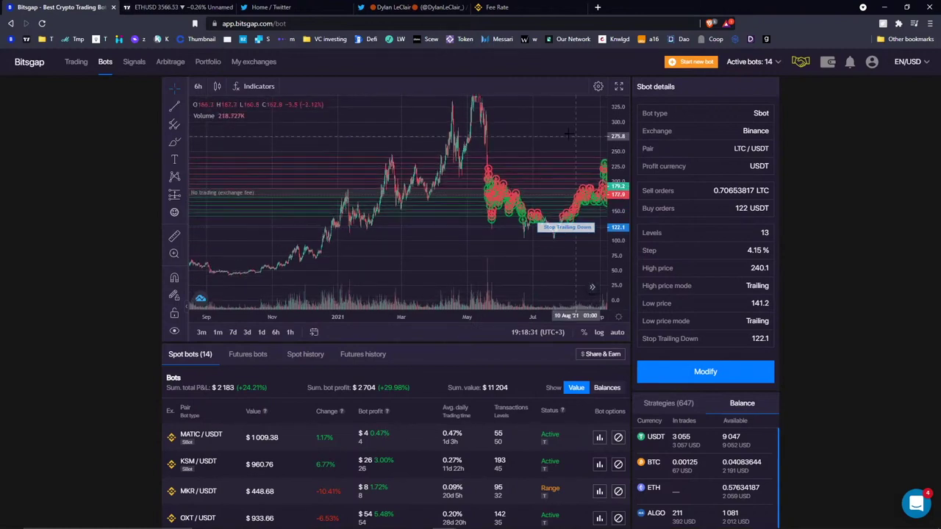
left_click_drag(582, 174, 470, 162)
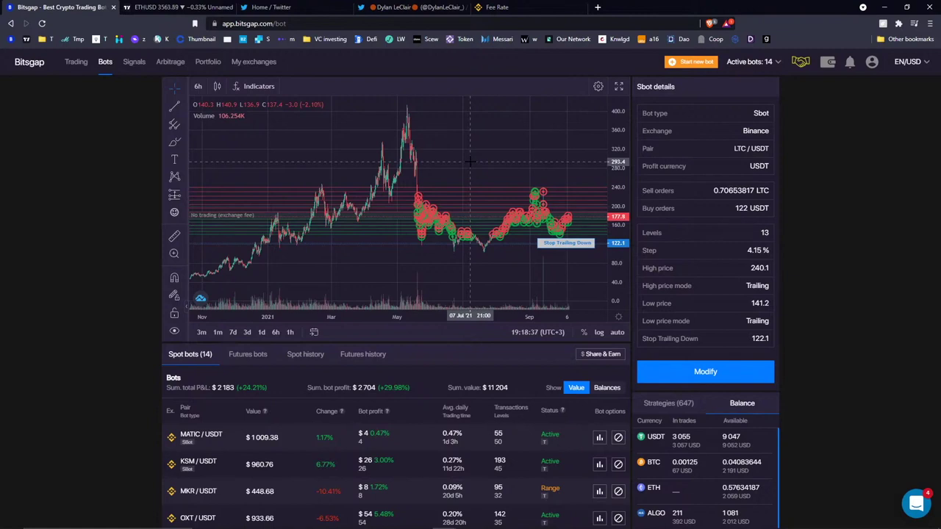
left_click_drag(470, 161, 426, 144)
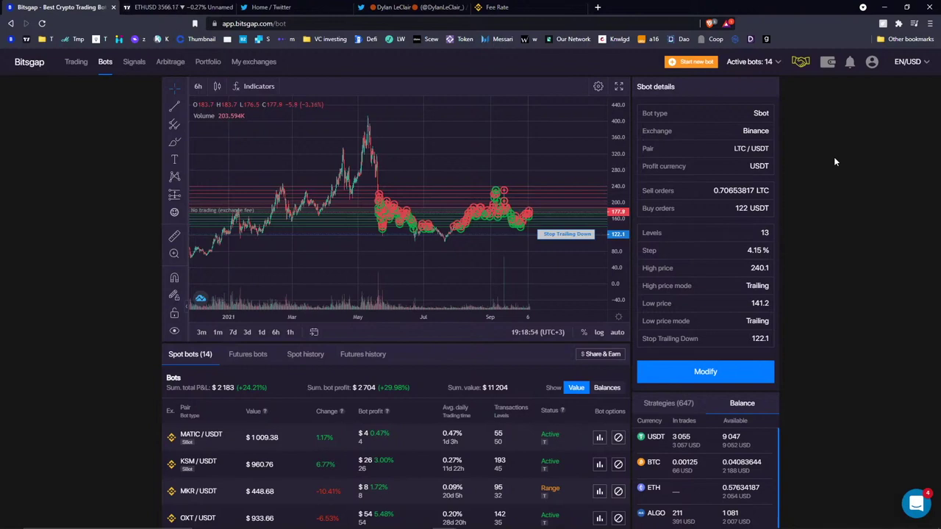
Look through the Trading, Bots and Portfolio pages and return to the list of live bots.
left_click(76, 61)
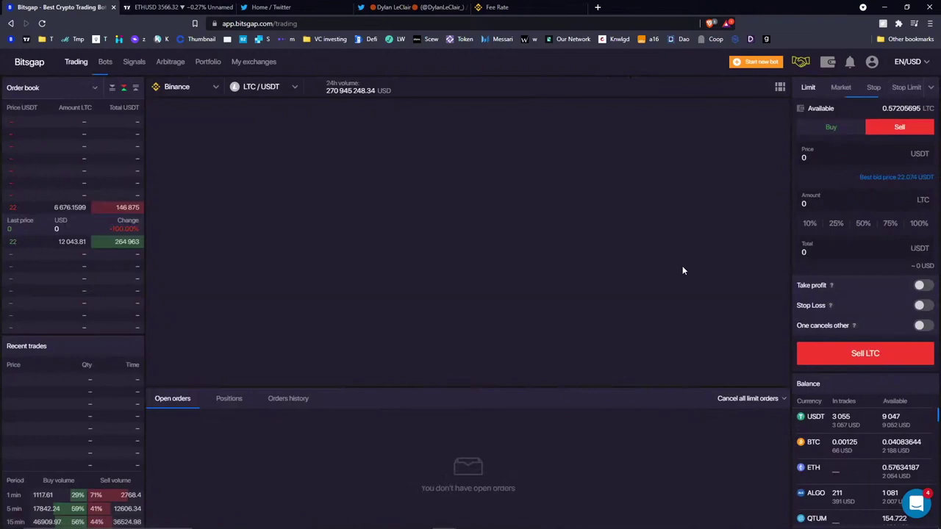
left_click(104, 64)
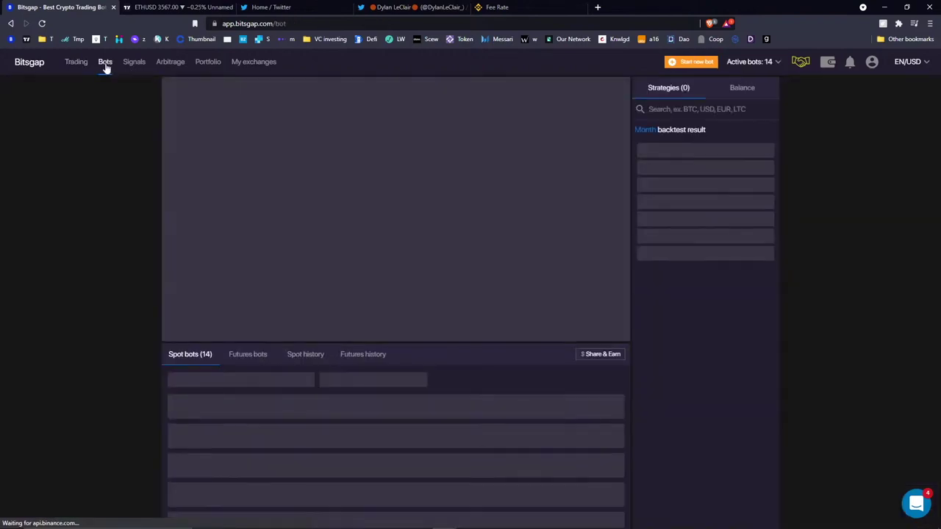
left_click(215, 66)
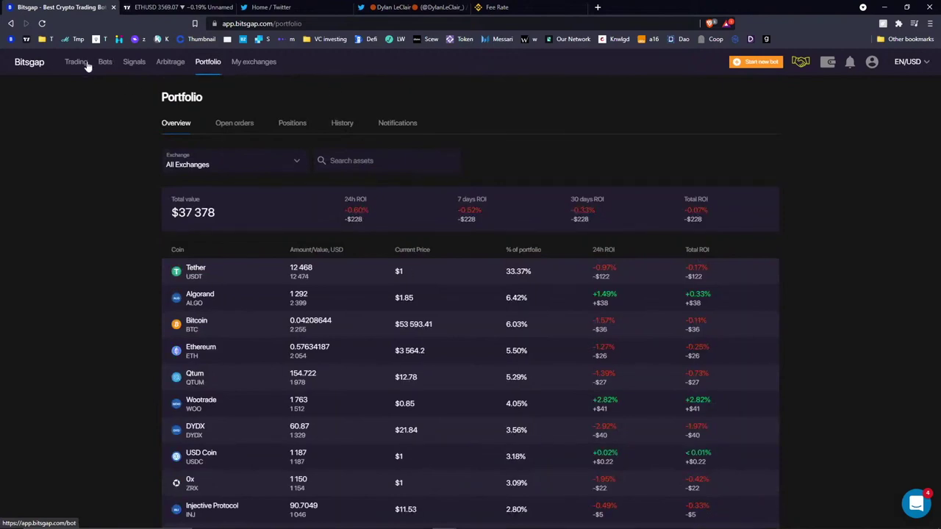
left_click(103, 63)
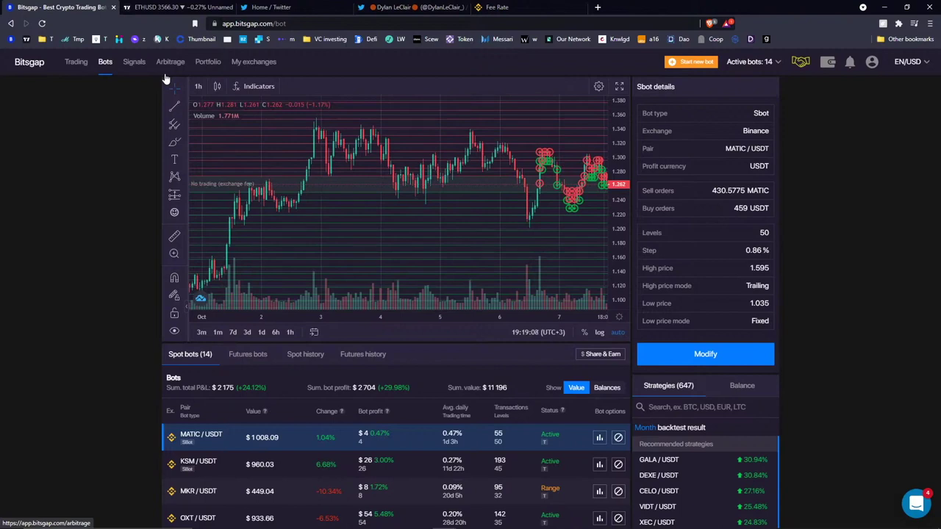
Open the MATIC/USDT trading view and enable Stop Loss for the limit sell order.
left_click(75, 63)
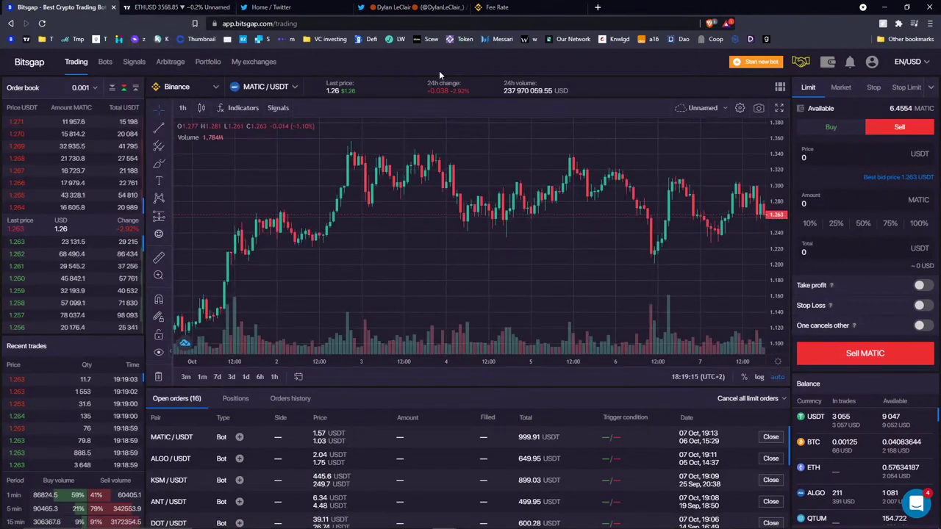
scroll(402, 168, "down", 3)
scroll(402, 167, "down", 3)
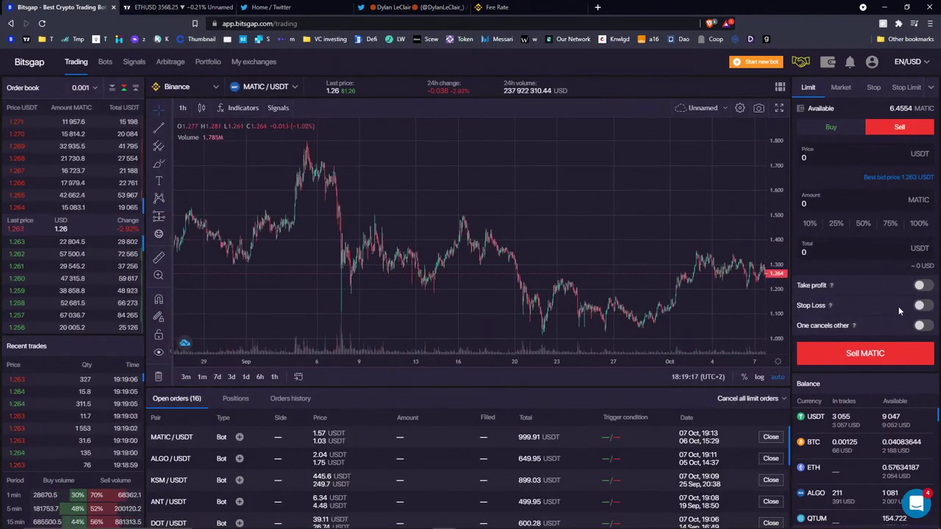
left_click(924, 305)
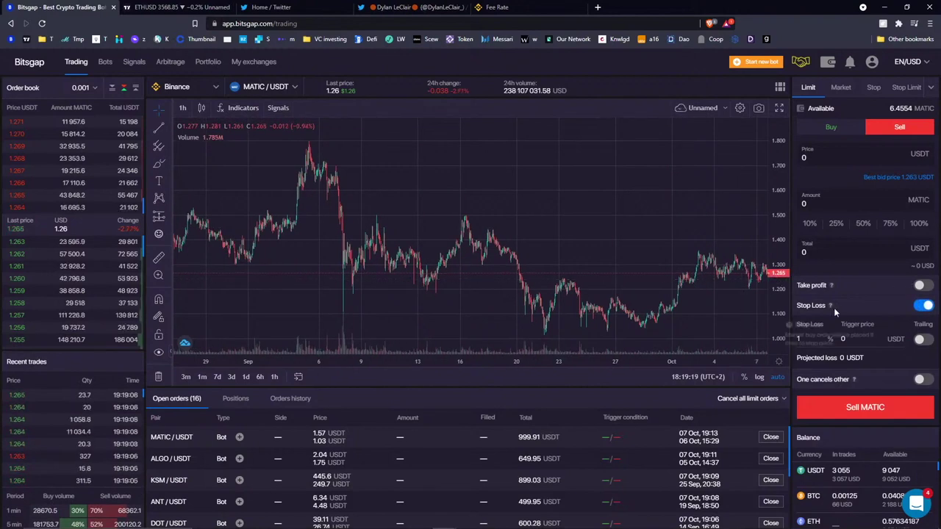
left_click_drag(834, 307, 881, 297)
left_click(804, 306)
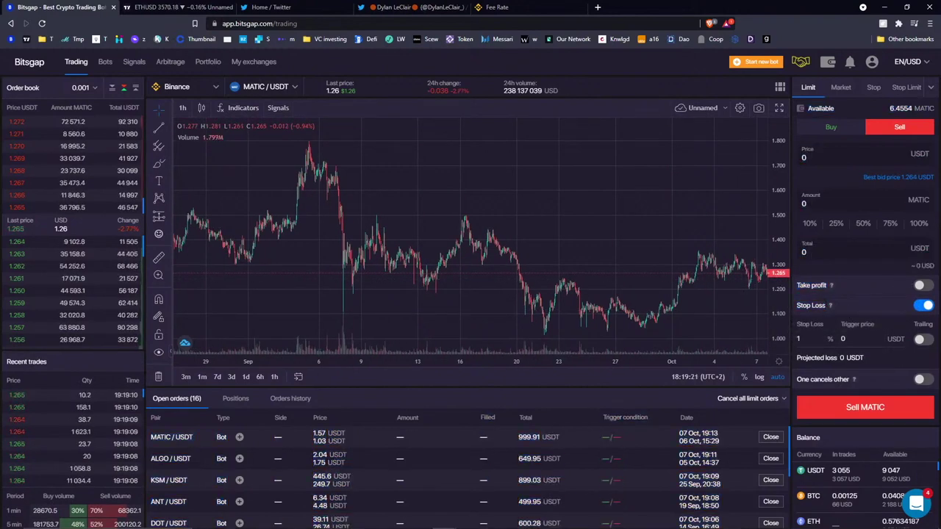
Review the MATIC/USDT price history in the trading view, and check the MATIC/USDT bot's orders and the account menu on the Bots page.
scroll(609, 242, "down", 3)
scroll(700, 200, "down", 5)
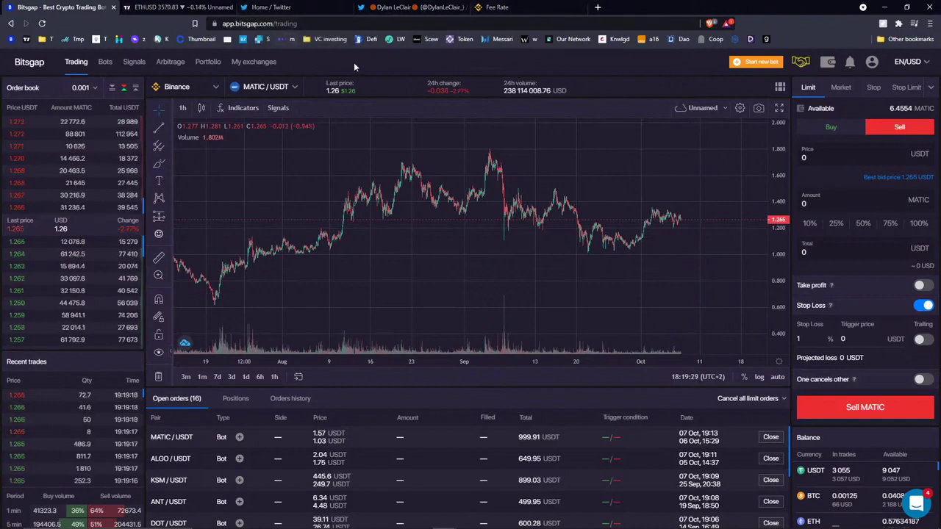
left_click(131, 59)
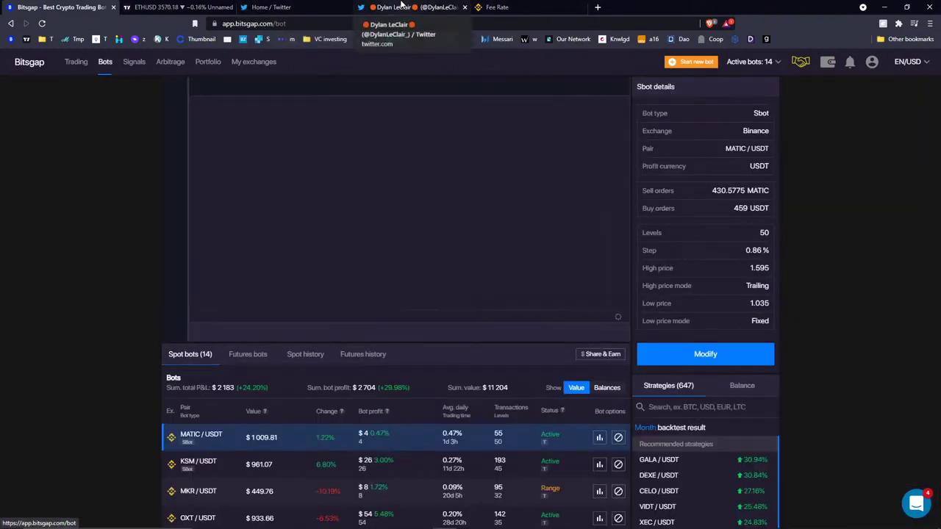
left_click(873, 64)
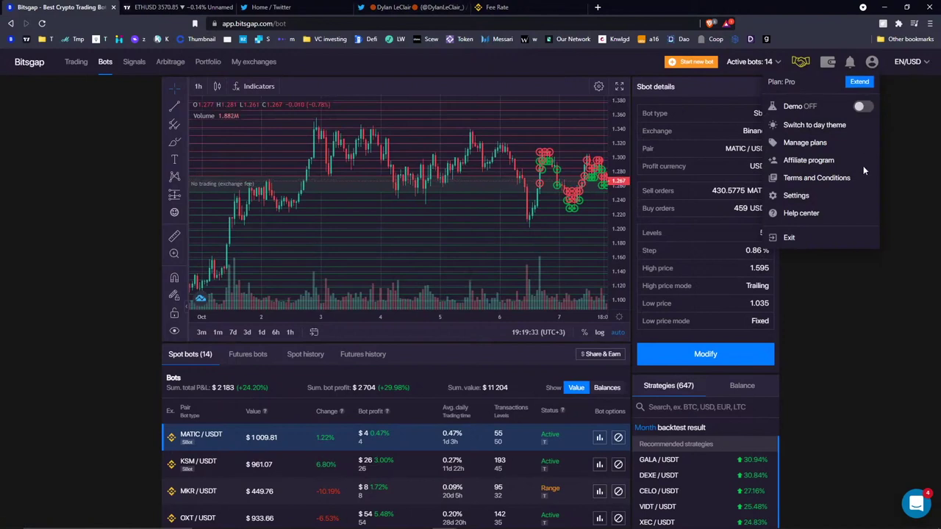
scroll(540, 191, "down", 5)
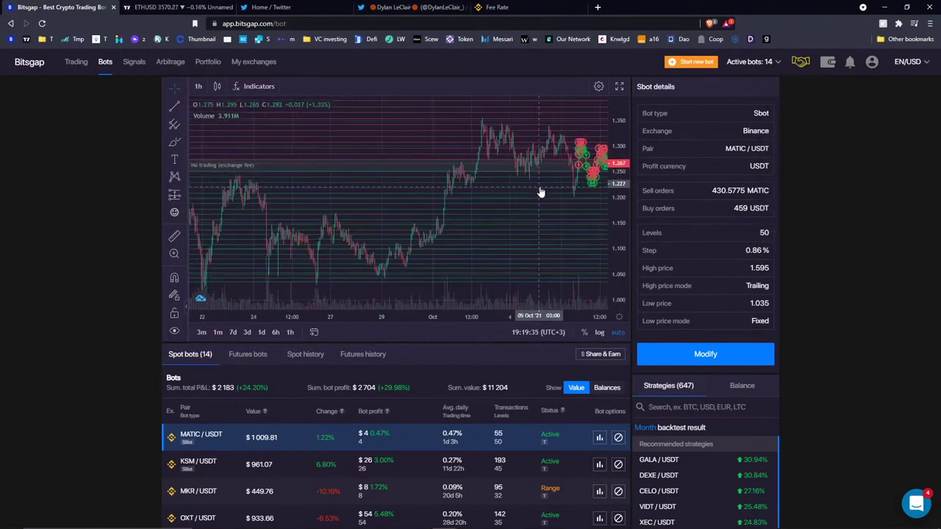
left_click_drag(551, 159, 454, 151)
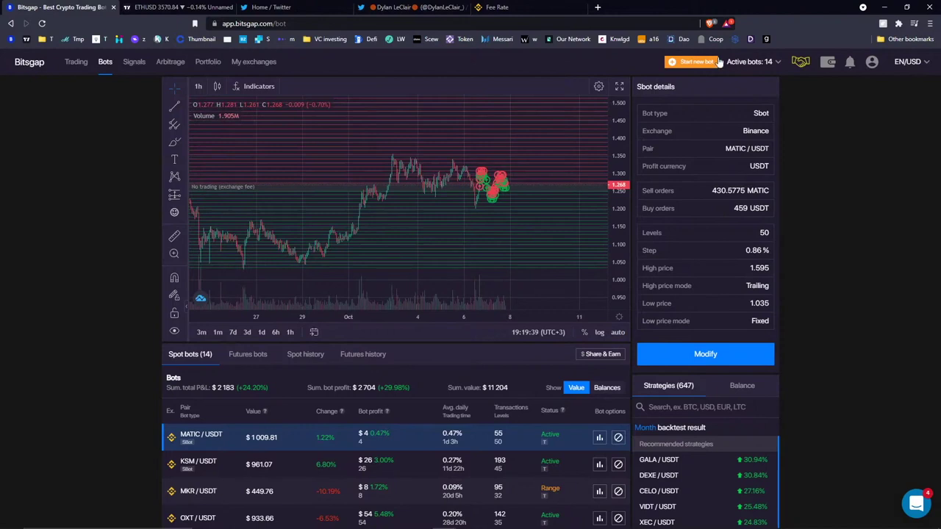
Open the setup for a new Combo bot trading MATIC/USDT on Binance Futures.
left_click(694, 61)
left_click(504, 311)
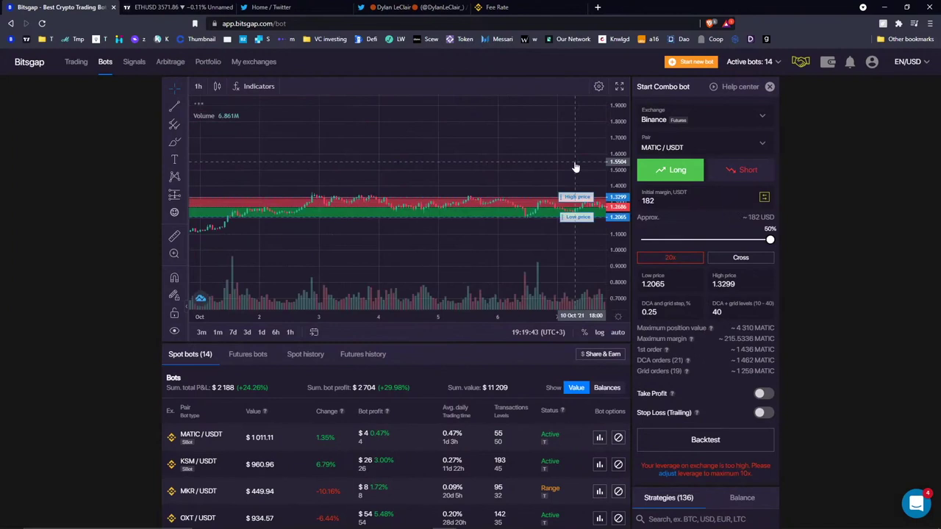
Sketch a falling price path with the brush after the latest MATIC/USDT candles and delete the drawing.
scroll(425, 142, "down", 5)
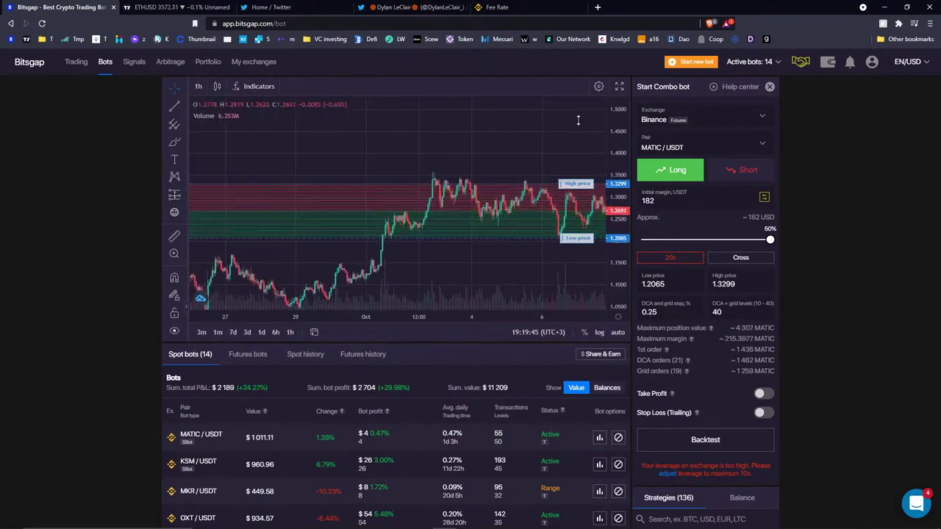
mouse_move(425, 143)
left_mouse_down()
mouse_move(371, 174)
mouse_move(448, 237)
mouse_move(465, 266)
mouse_move(455, 250)
mouse_move(430, 260)
left_mouse_up()
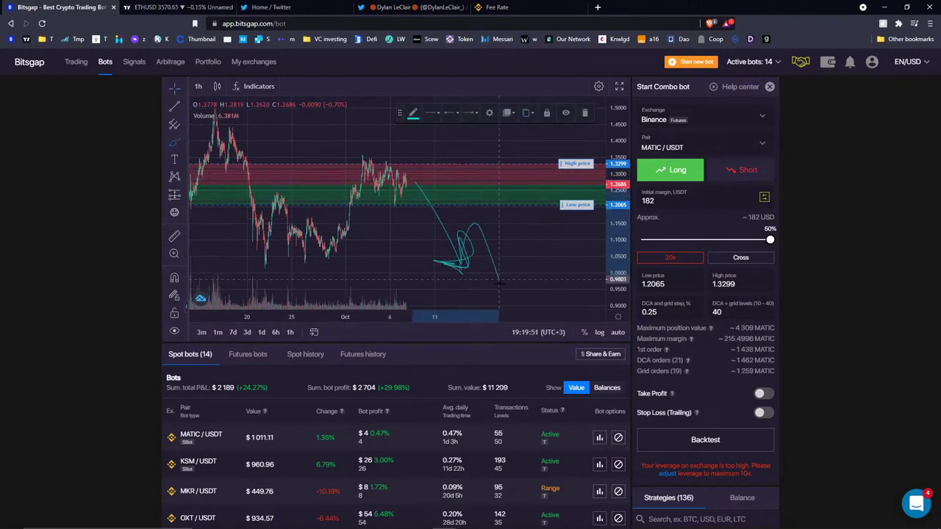
left_click(585, 113)
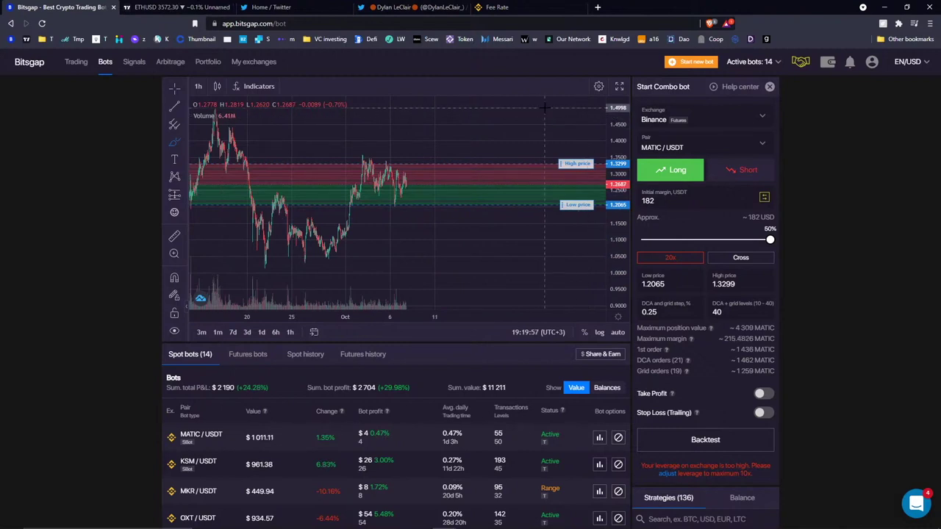
Switch to TradingView, open the indicator library for ETHUSD, and view the futures basis and Bitcoin hash rate charts on Twitter.
left_click(151, 7)
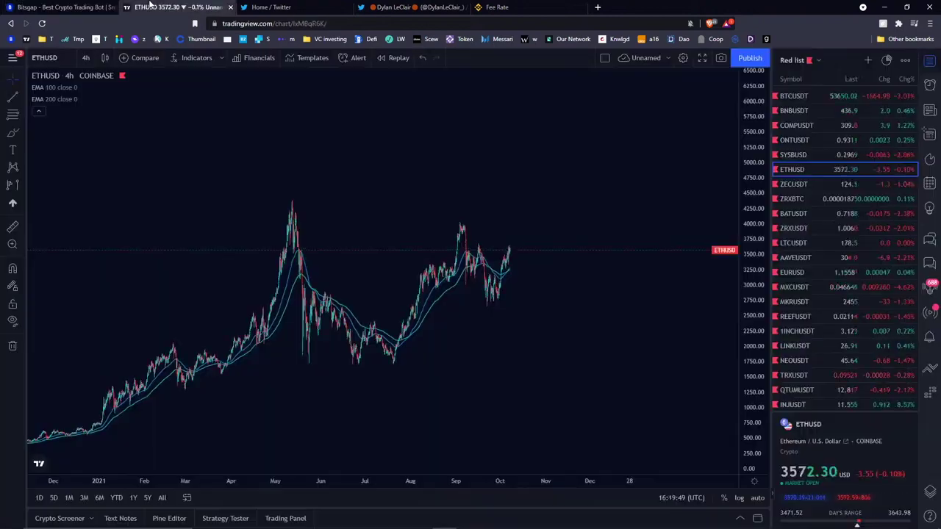
left_click(196, 57)
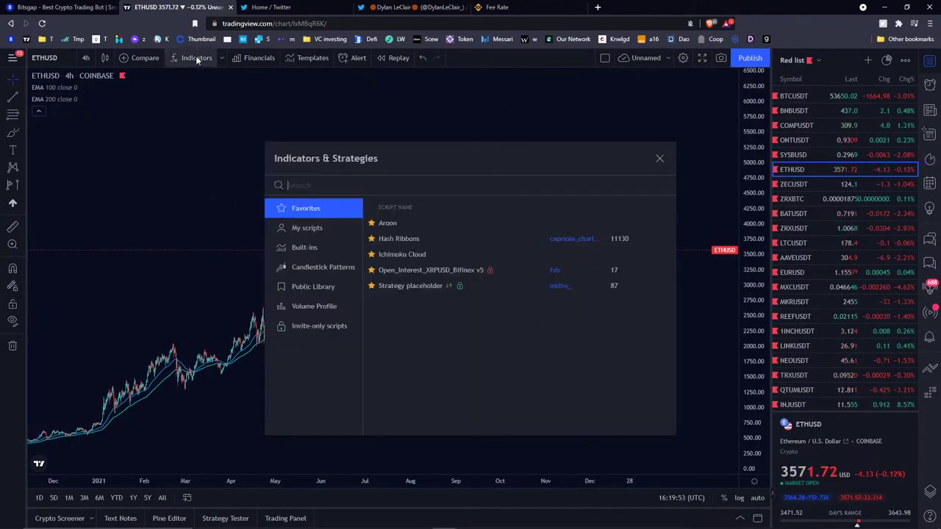
left_click(413, 6)
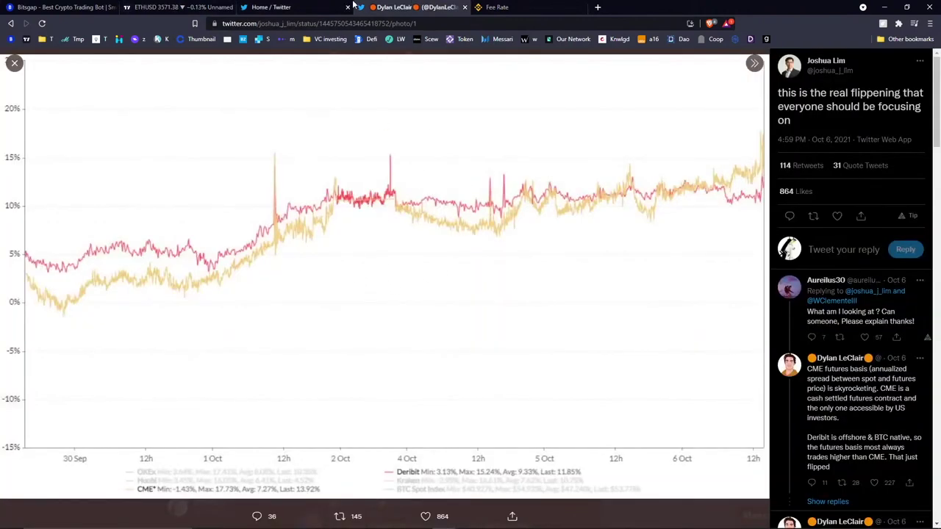
left_click(270, 7)
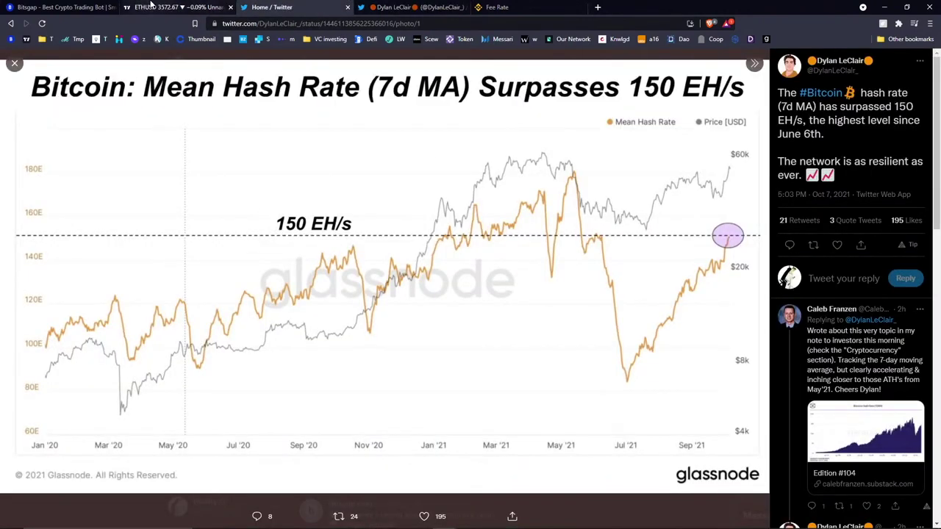
Check the Combo bot setup in Bitsgap, compare the two Twitter charts again, and return to the ETHUSD chart in TradingView.
left_click(80, 9)
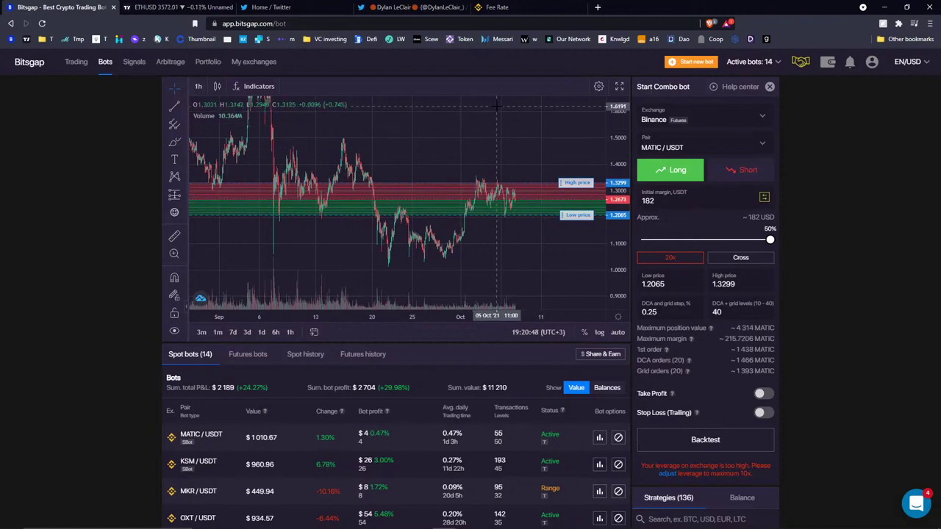
left_click(410, 7)
left_click(262, 9)
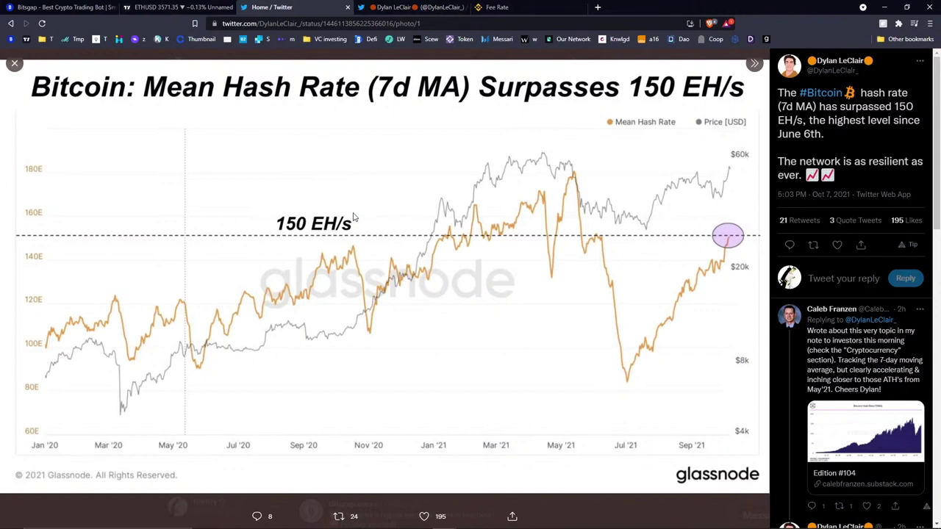
left_click(412, 7)
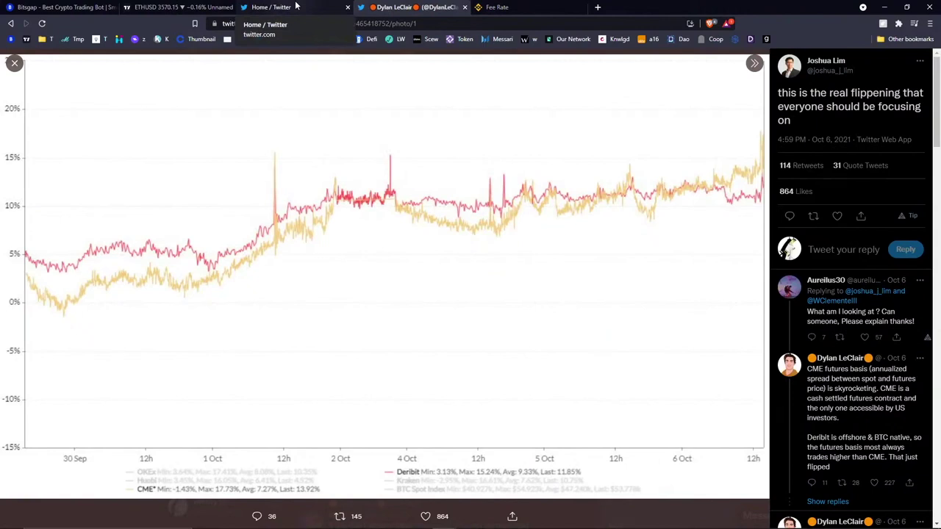
left_click(403, 8)
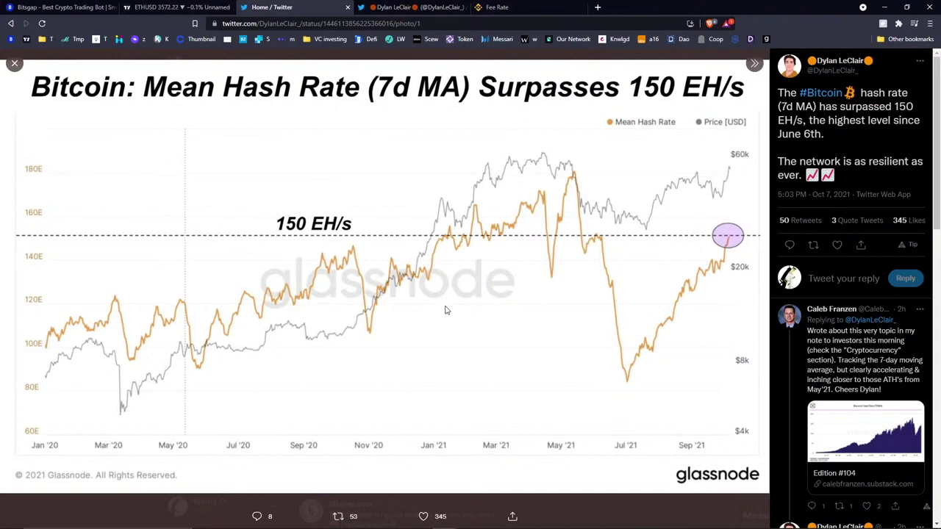
key("ctrl+shift+Tab")
key("ctrl+shift+Tab")
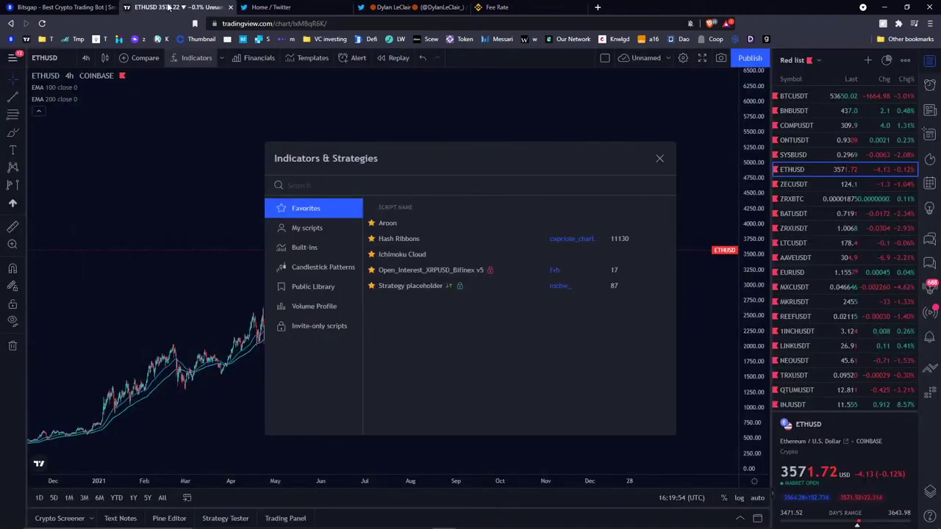